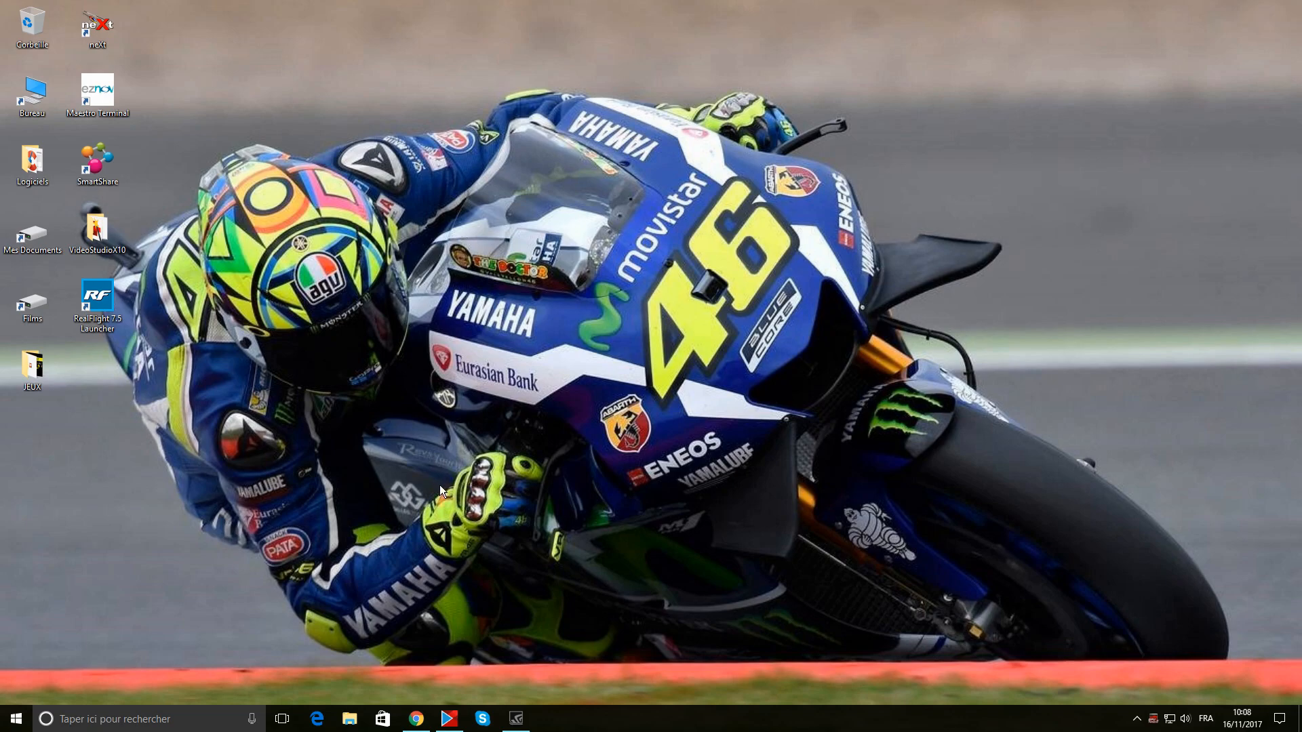
- In Chrome, open the channel's "Corel VideoStudio X10 Ultimate" YouTube playlist, pause the video and look over the listed tutorials
{"action": "left_click", "coordinate": [417, 720]}
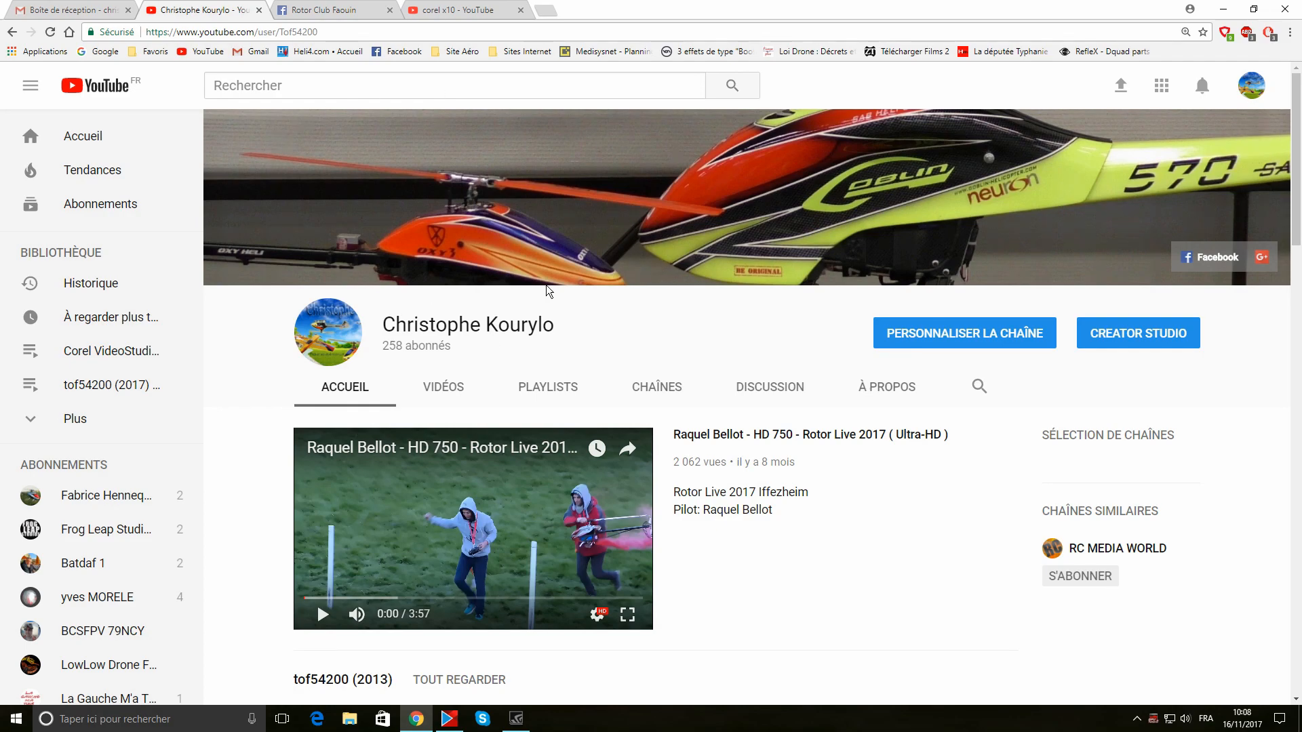
{"action": "left_click", "coordinate": [552, 399]}
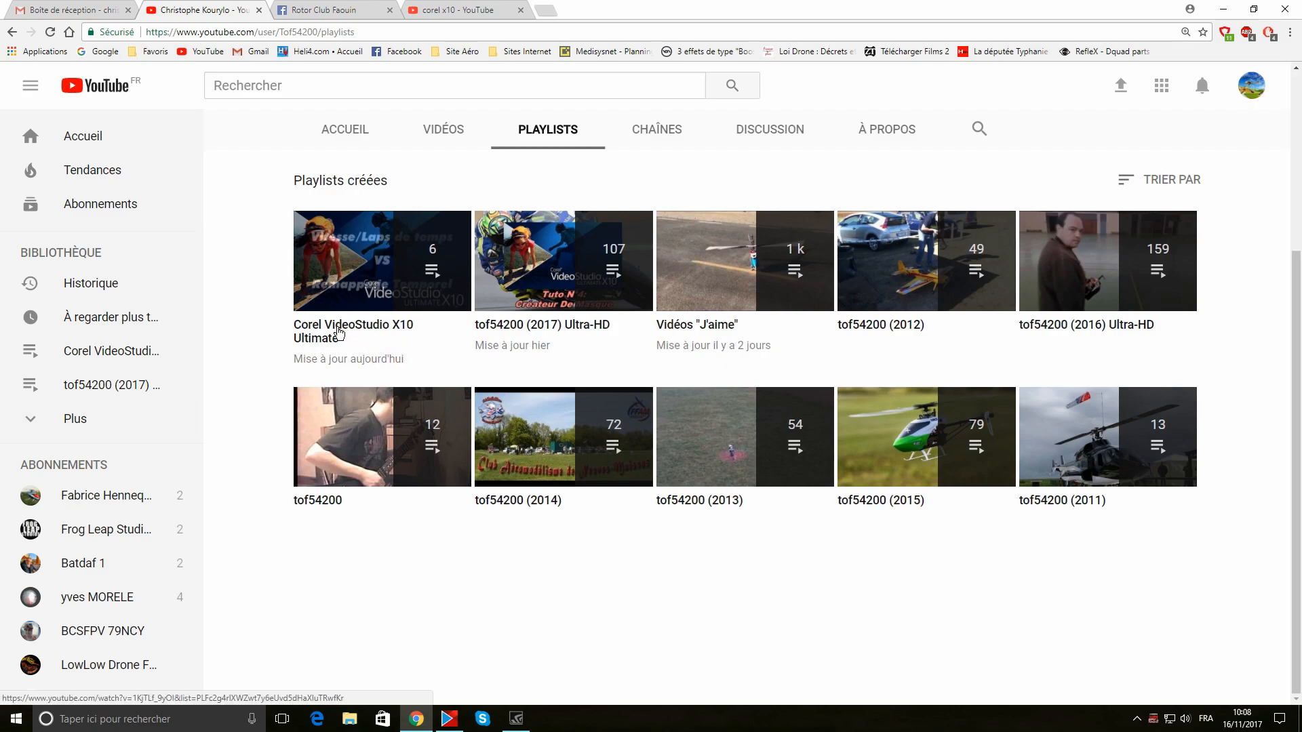
{"action": "left_click", "coordinate": [361, 332]}
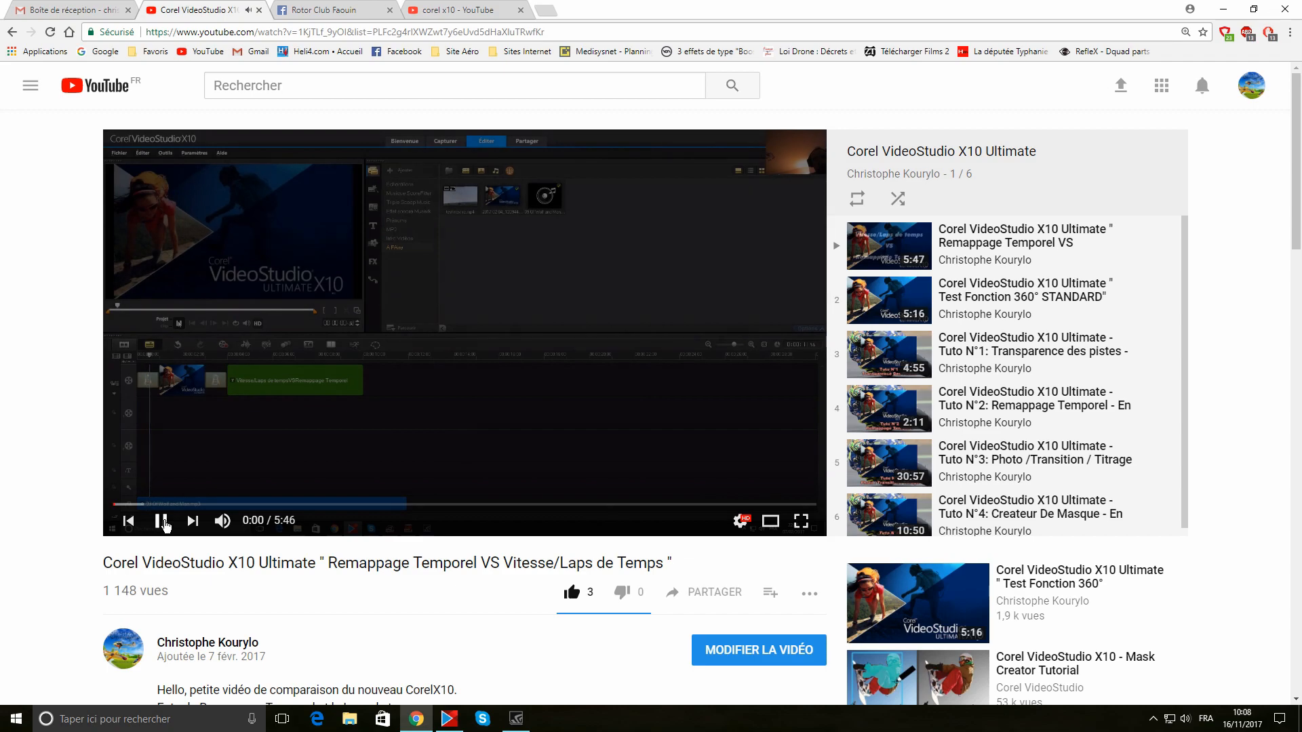
{"action": "left_click", "coordinate": [150, 523]}
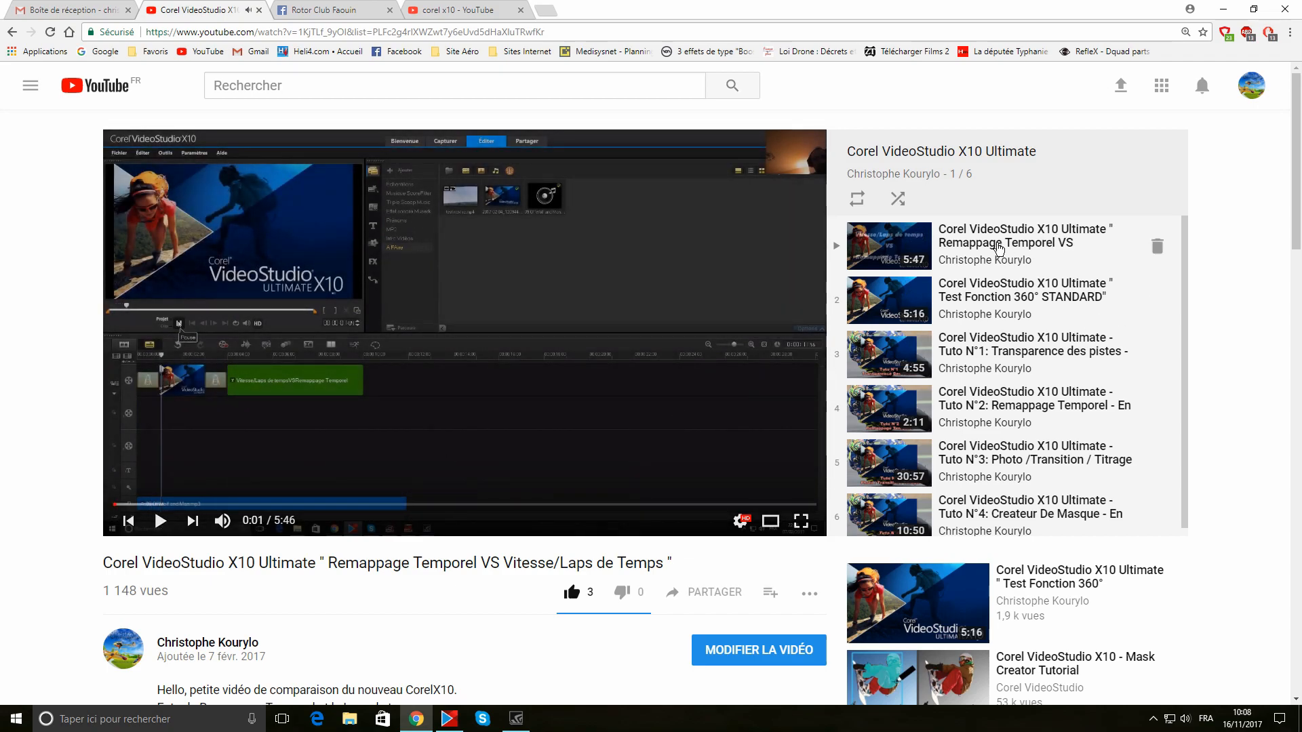
{"action": "scroll", "coordinate": [1050, 321], "scroll_direction": "down", "scroll_amount": 1}
{"action": "scroll", "coordinate": [1050, 321], "scroll_direction": "down", "scroll_amount": 4}
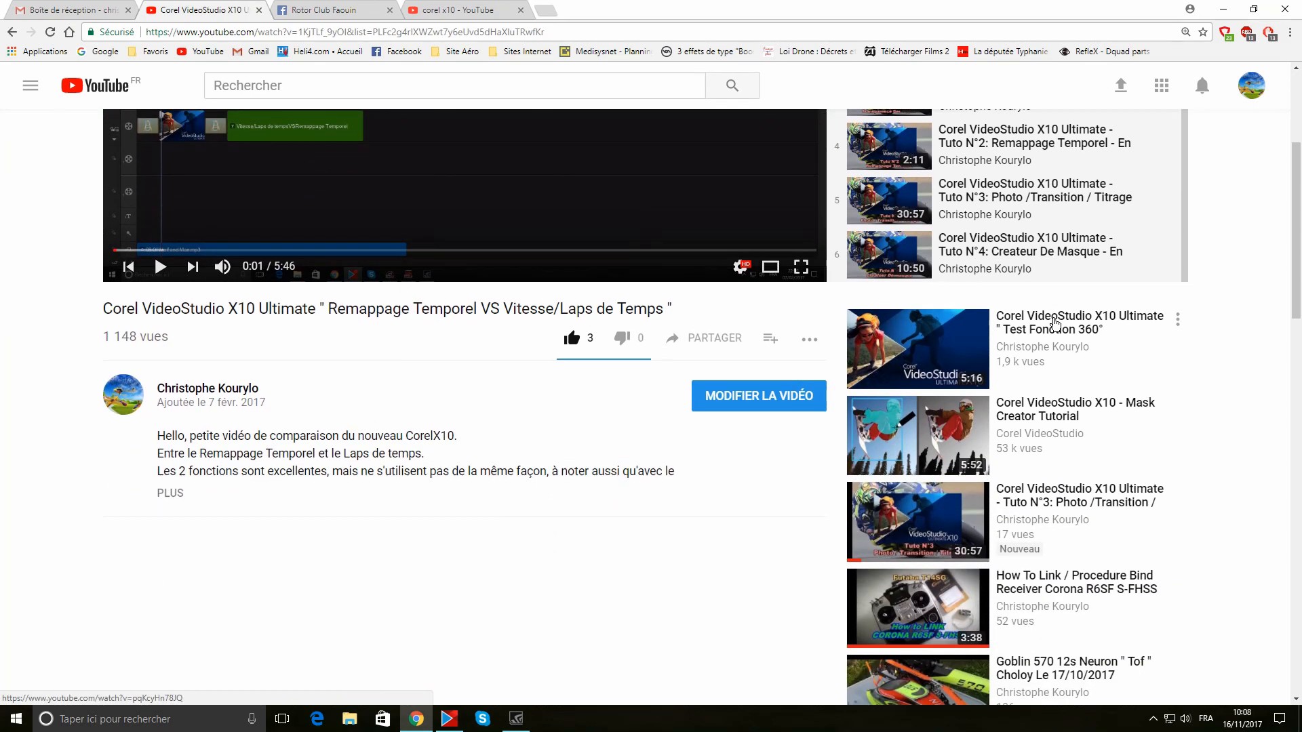
{"action": "scroll", "coordinate": [1050, 320], "scroll_direction": "up", "scroll_amount": 5}
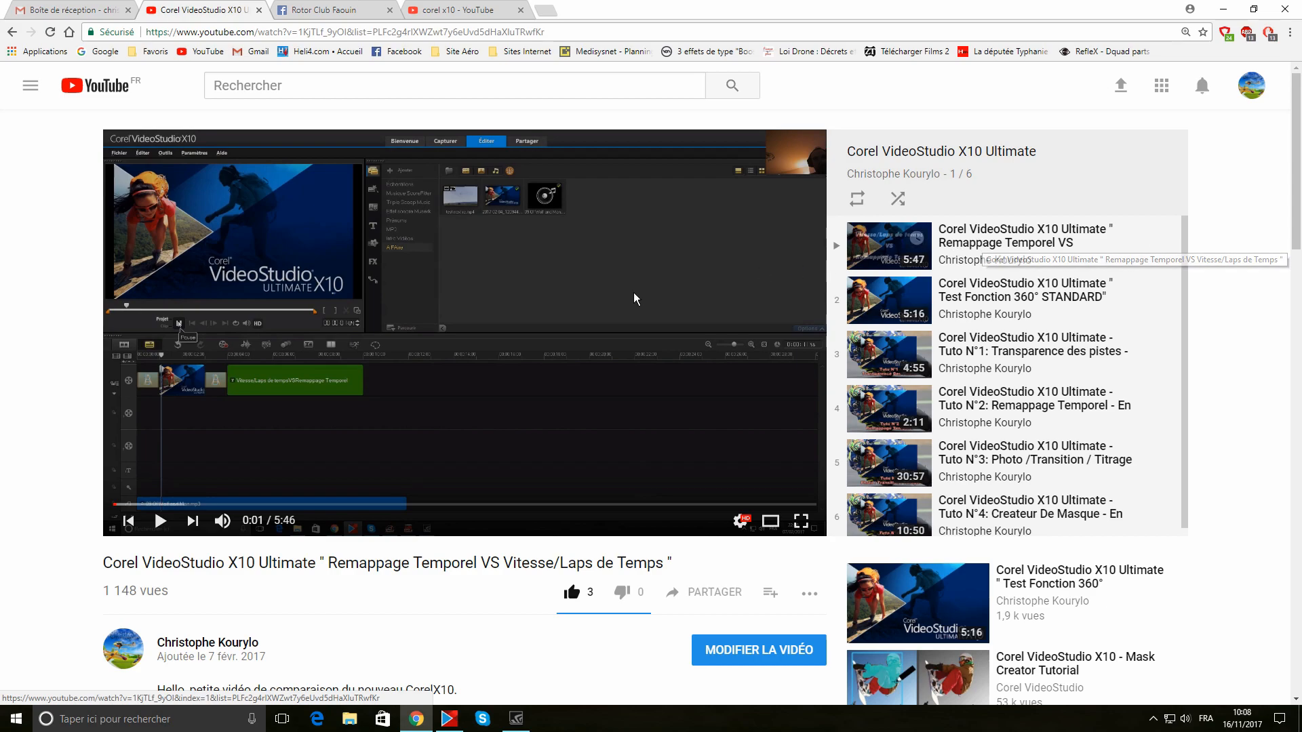
- Switch to Corel VideoStudio X10's editing workspace and check the available video filters
{"action": "left_click", "coordinate": [1223, 9]}
{"action": "left_click", "coordinate": [449, 718]}
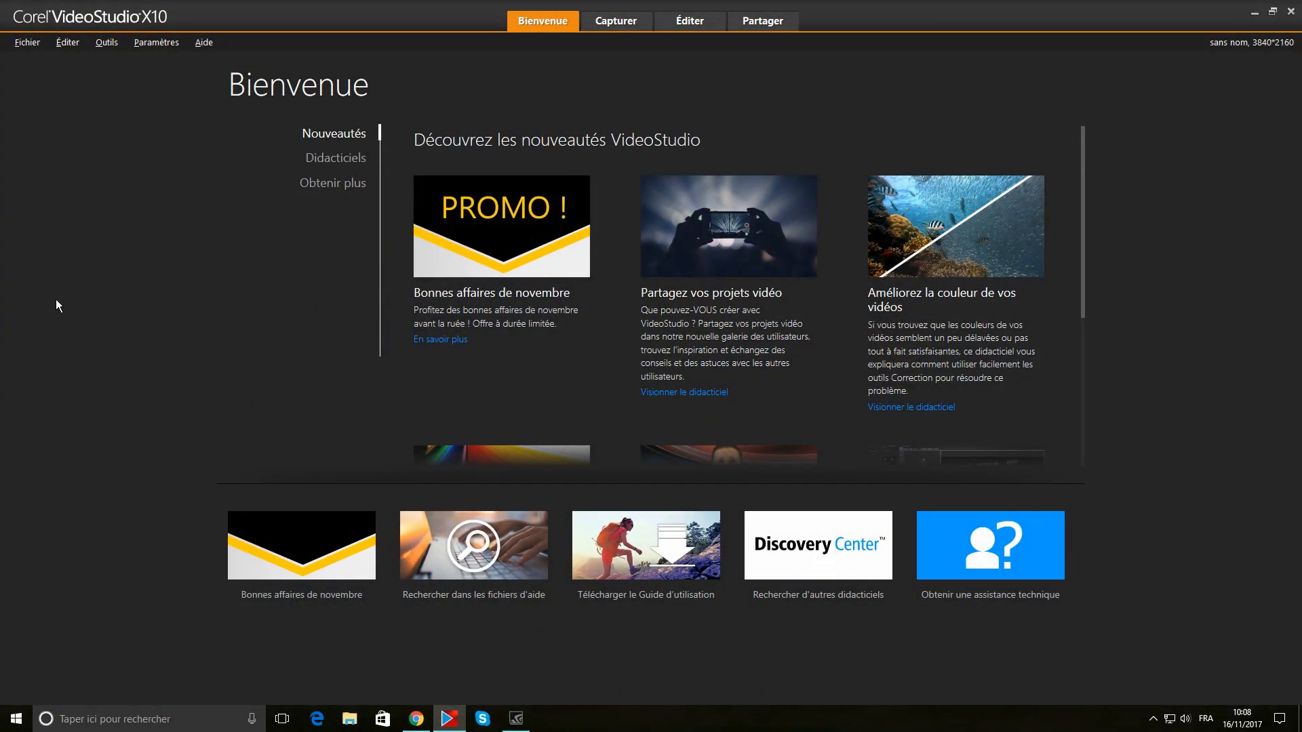
{"action": "left_click", "coordinate": [693, 23]}
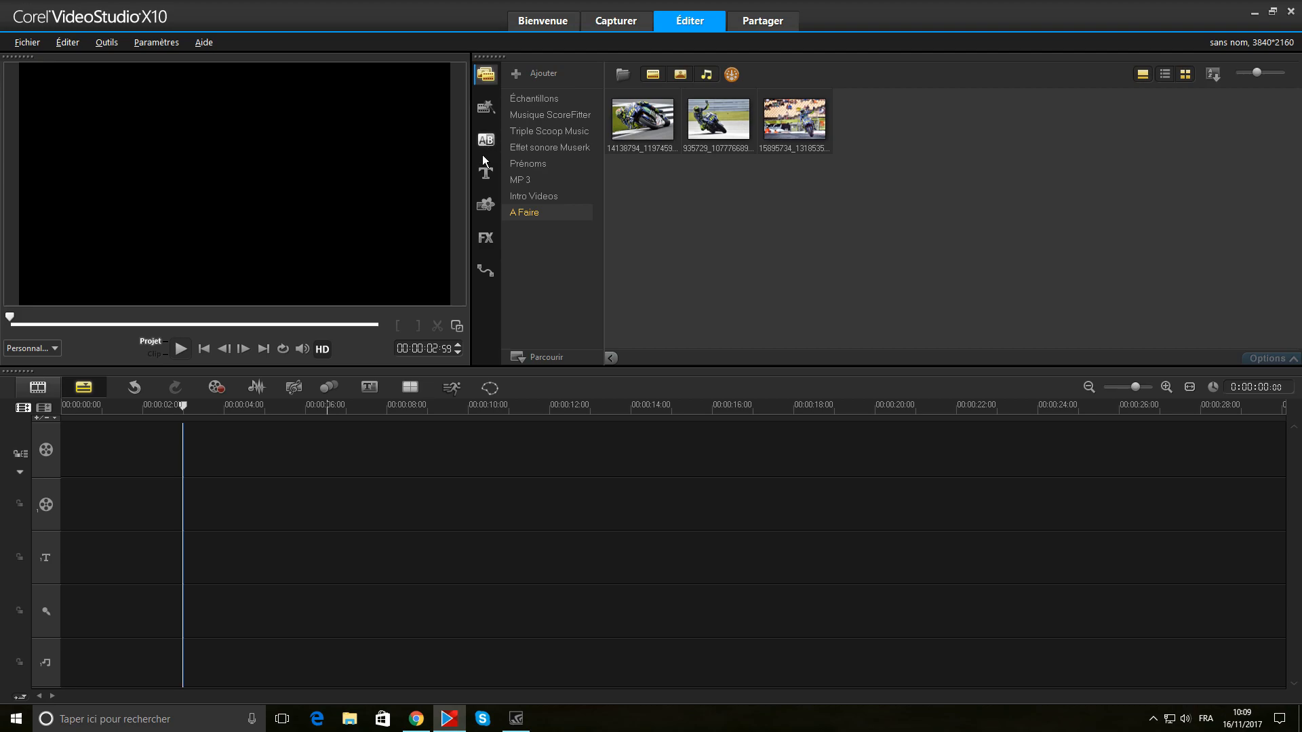
{"action": "left_click", "coordinate": [484, 239]}
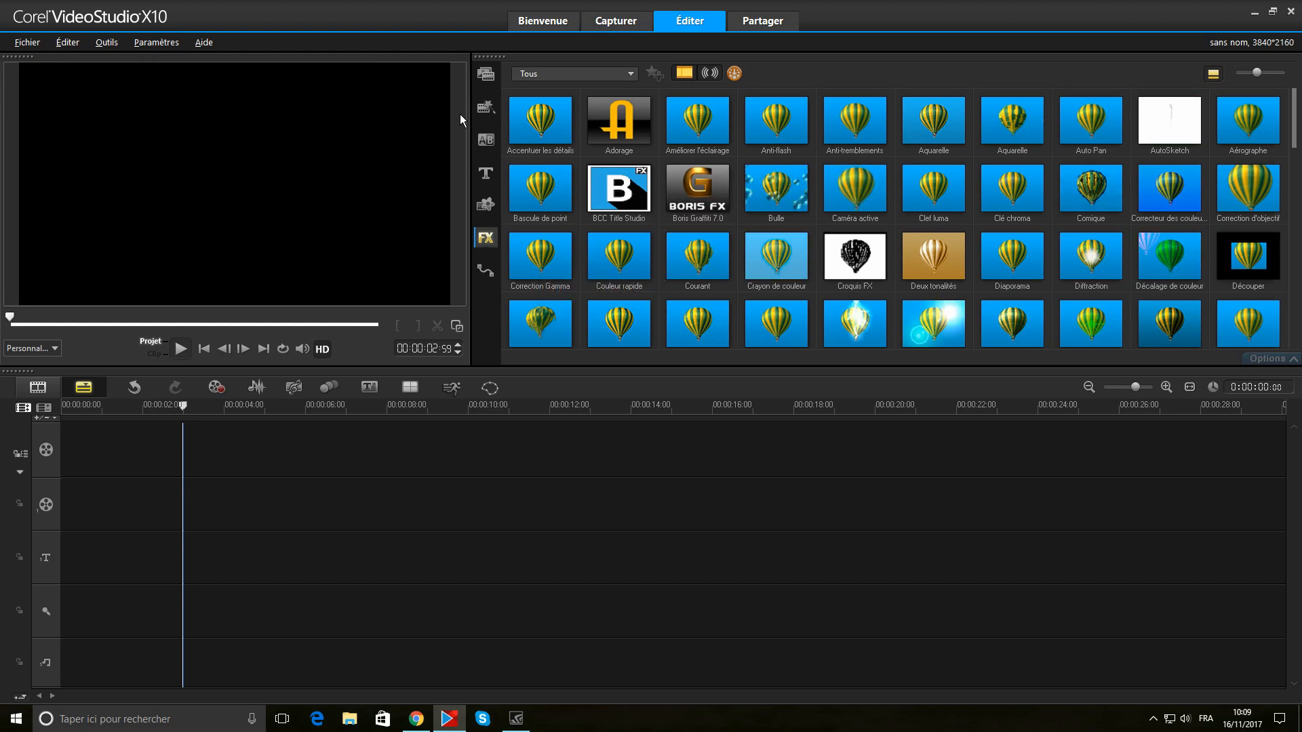
{"action": "left_click", "coordinate": [484, 75]}
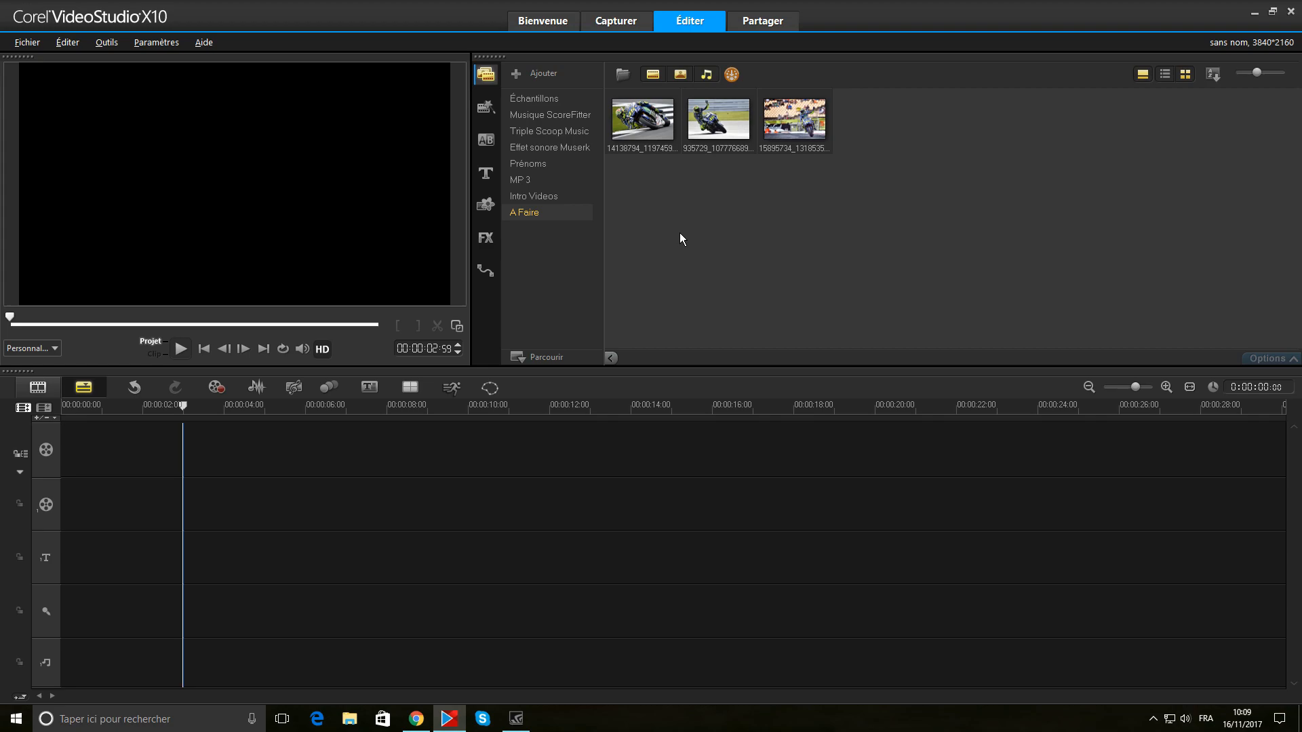
- Place the first motorcycle photo from the A Faire folder at the start of the main video track
{"action": "left_click", "coordinate": [651, 135]}
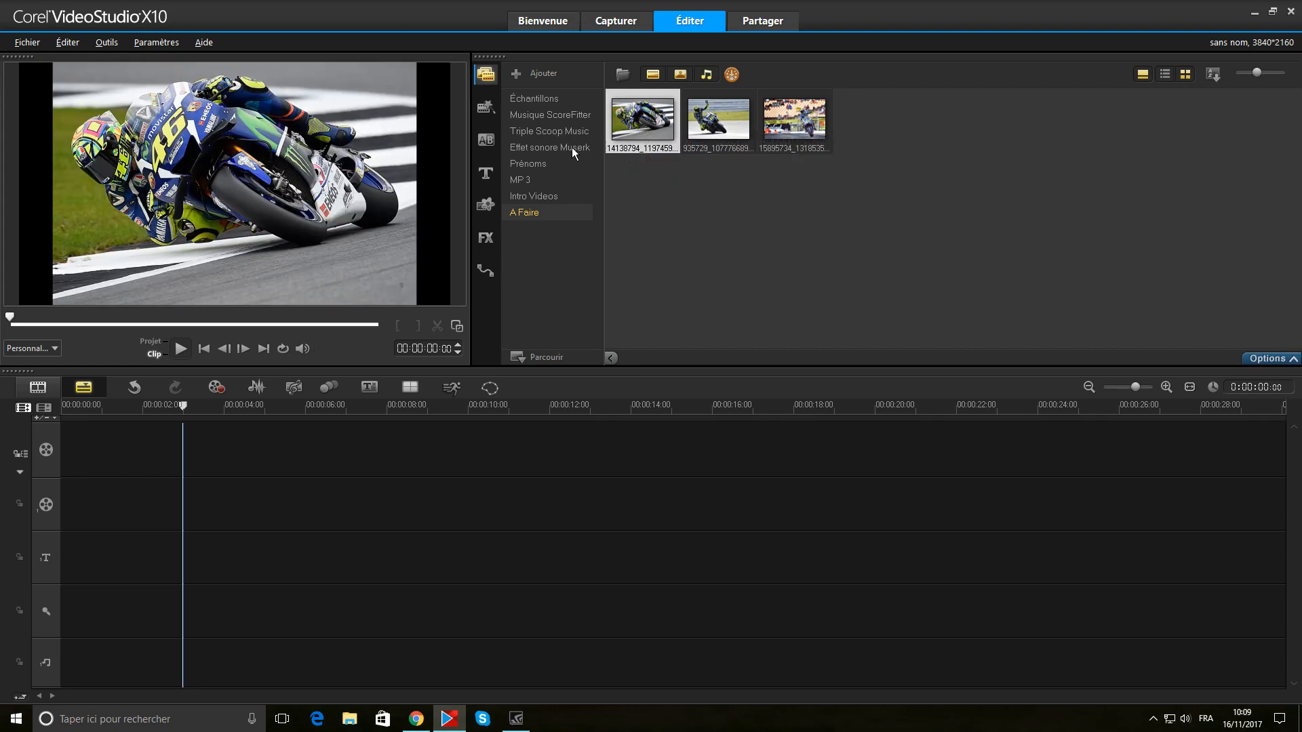
{"action": "left_click_drag", "start_coordinate": [648, 117], "coordinate": [175, 457]}
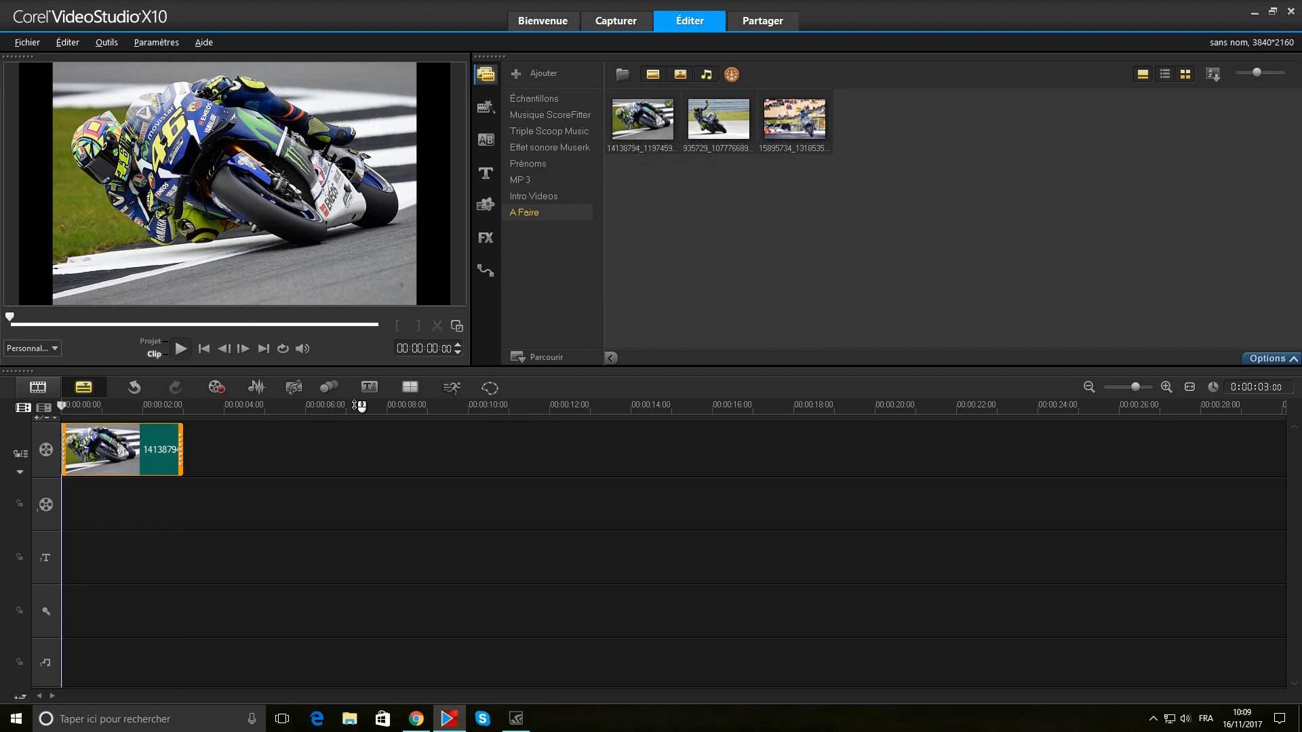
{"action": "left_click", "coordinate": [166, 509]}
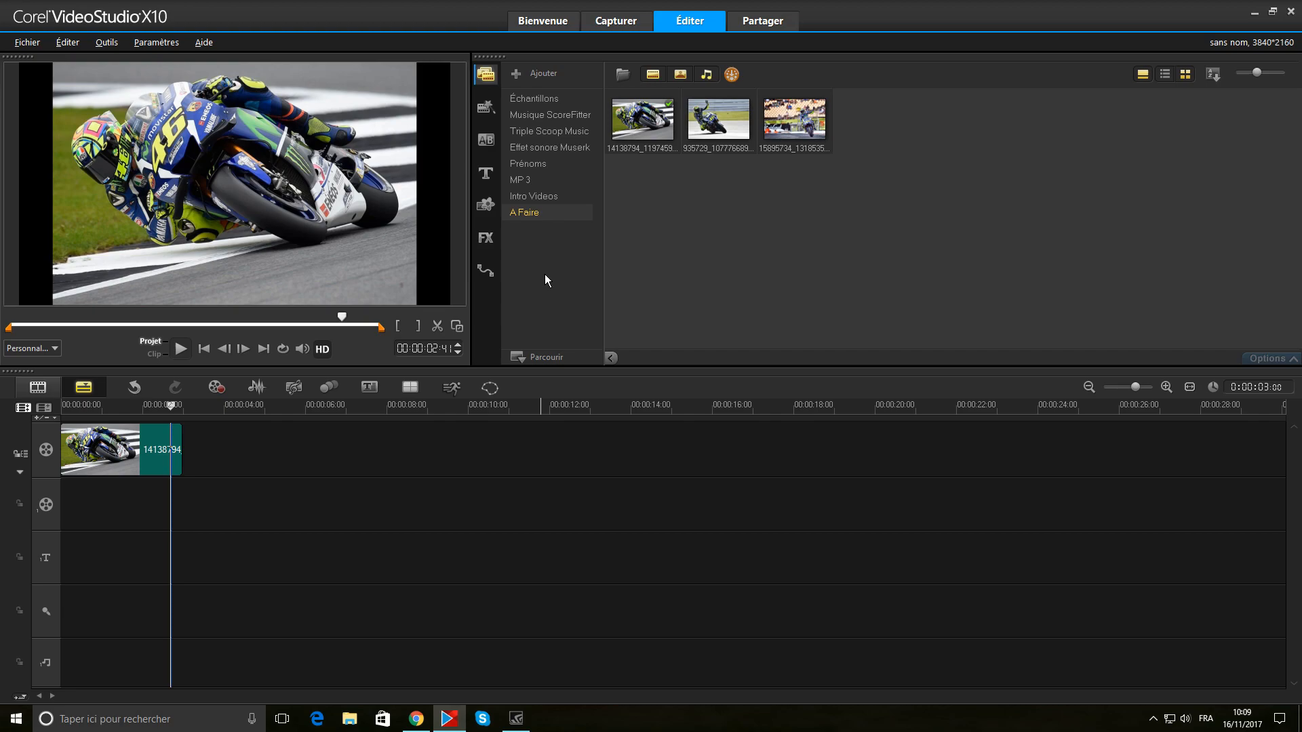
- Apply the BCC Title Studio filter to the photo clip and open the filter's customization window
{"action": "left_click", "coordinate": [484, 238]}
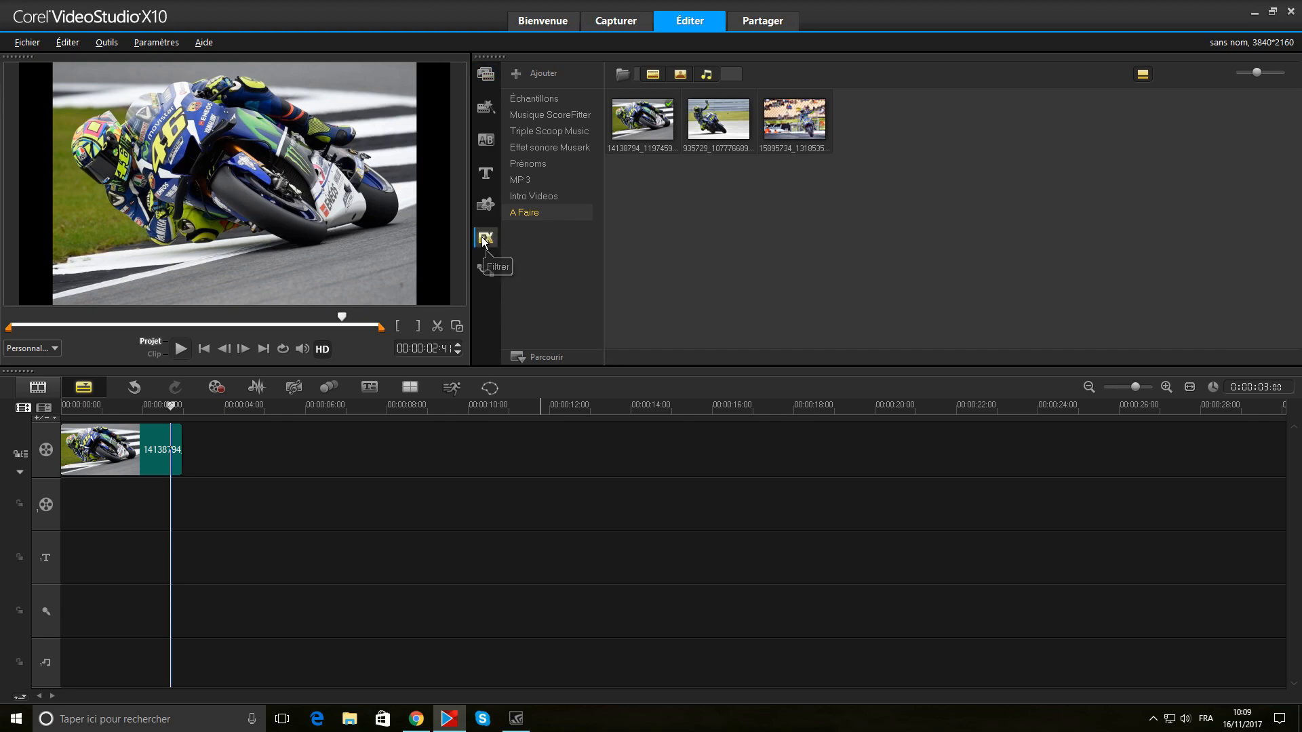
{"action": "left_click", "coordinate": [624, 191]}
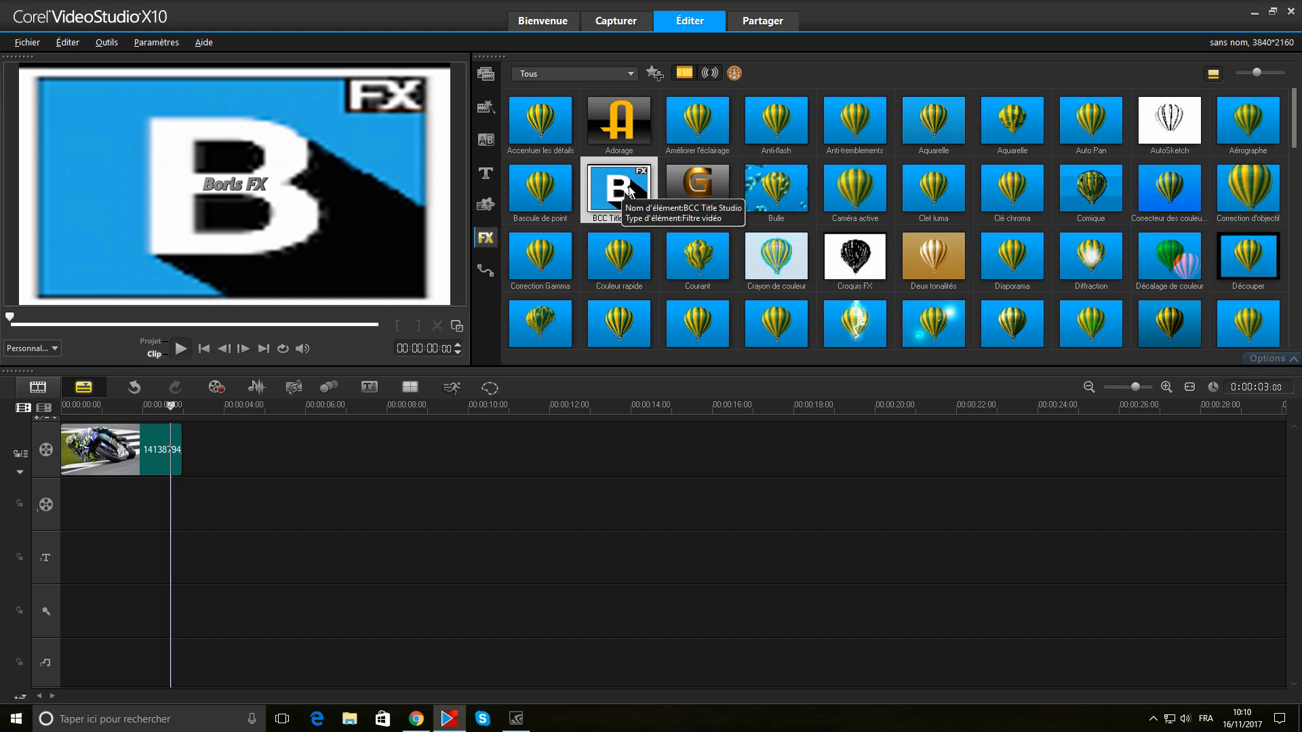
{"action": "left_click_drag", "start_coordinate": [624, 190], "coordinate": [160, 446]}
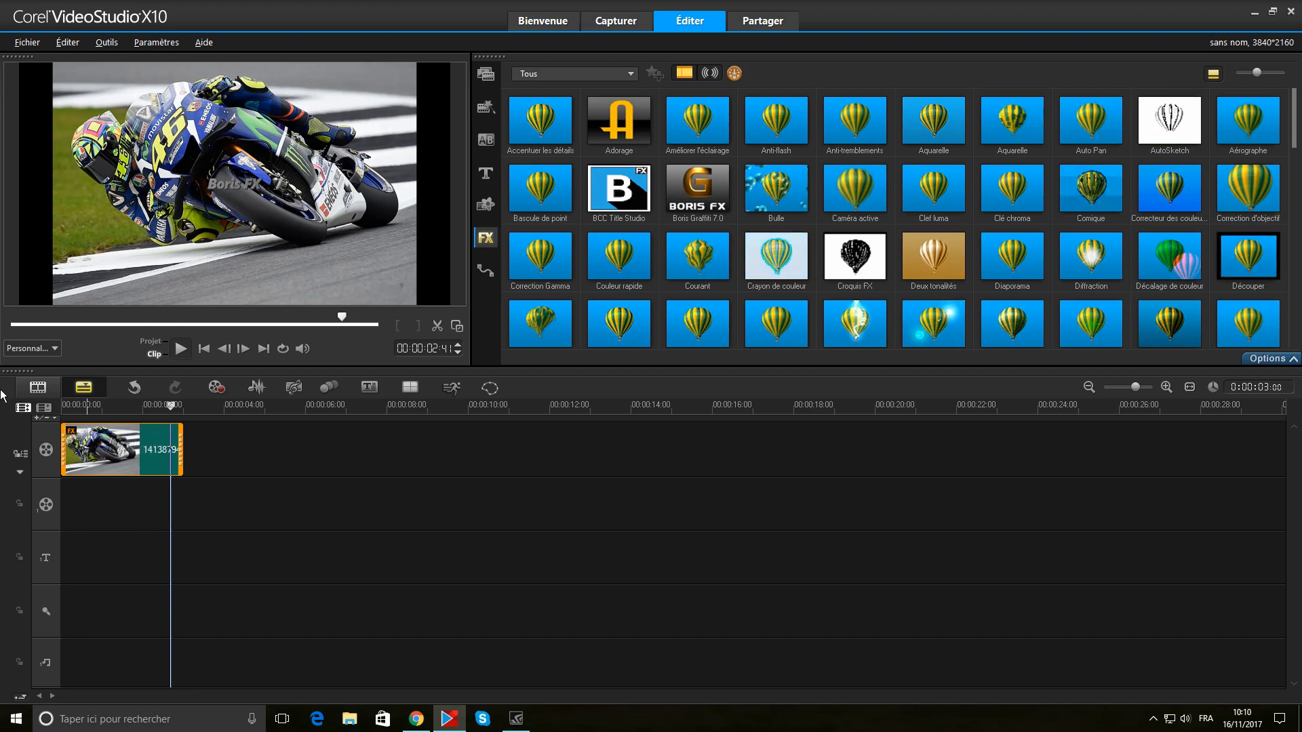
{"action": "left_click", "coordinate": [1255, 358]}
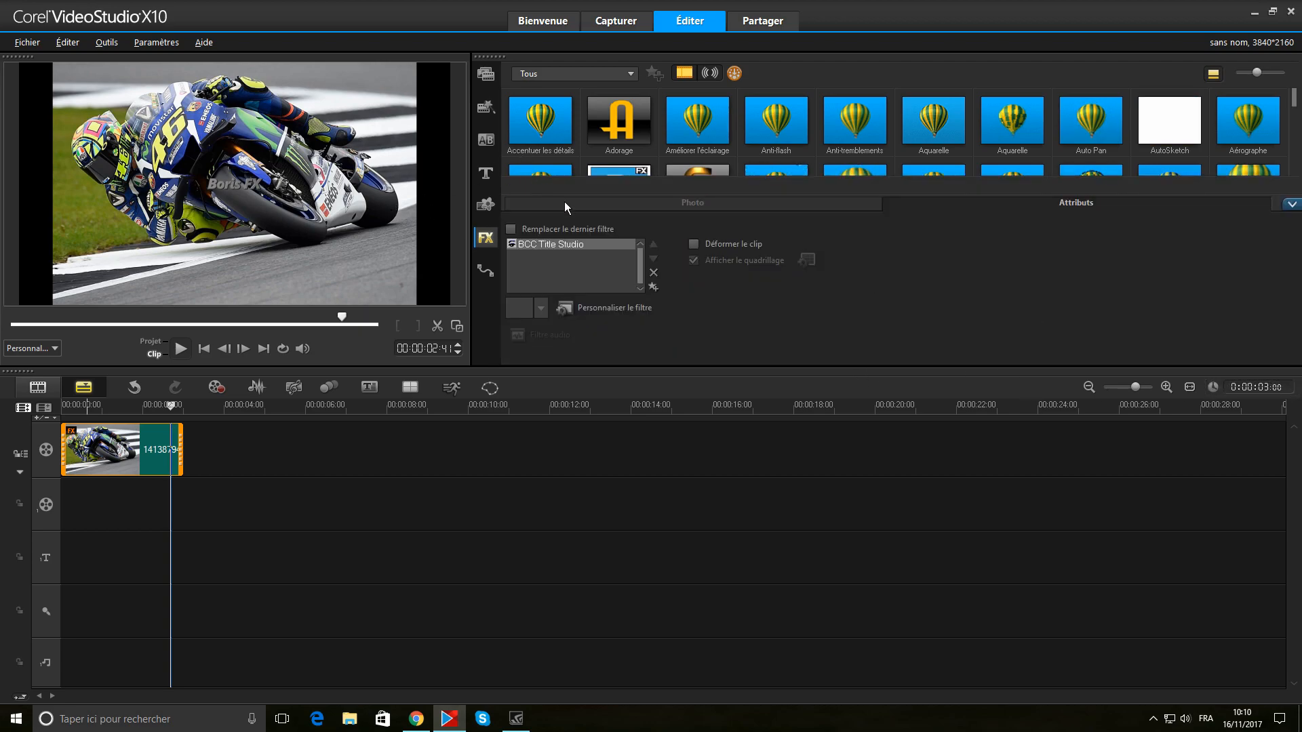
{"action": "left_click", "coordinate": [614, 309]}
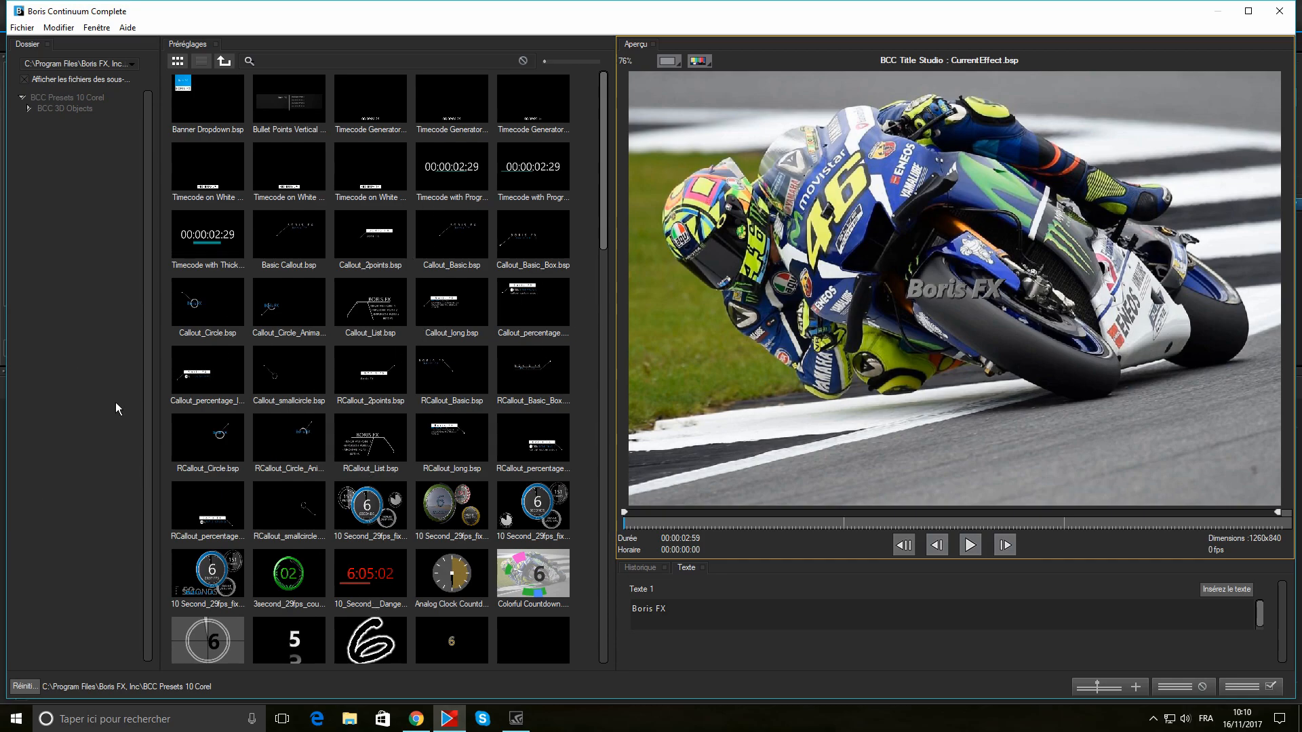
- Preview the Banner Dropdown preset midway through the clip, plus the Bullet Points Vertical Divider and Timecode Generator_dropframe presets
{"action": "left_click", "coordinate": [221, 95]}
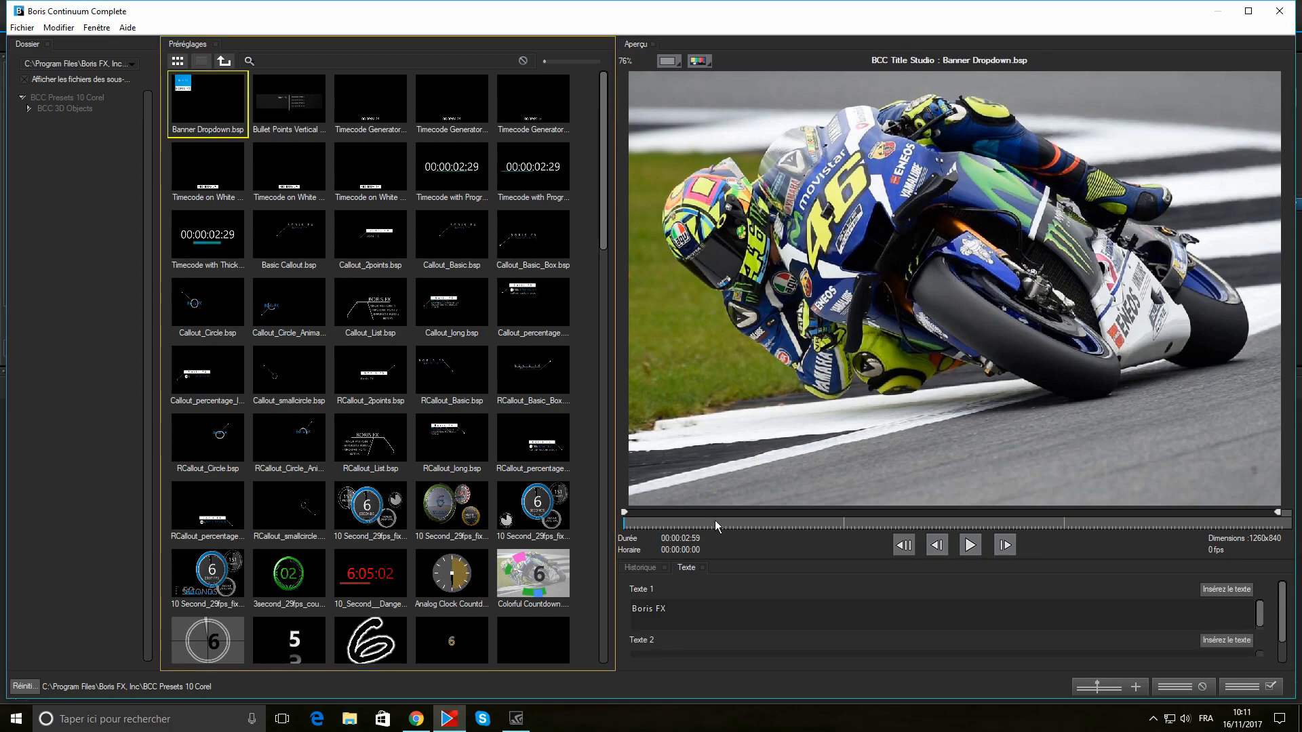
{"action": "left_click", "coordinate": [951, 520]}
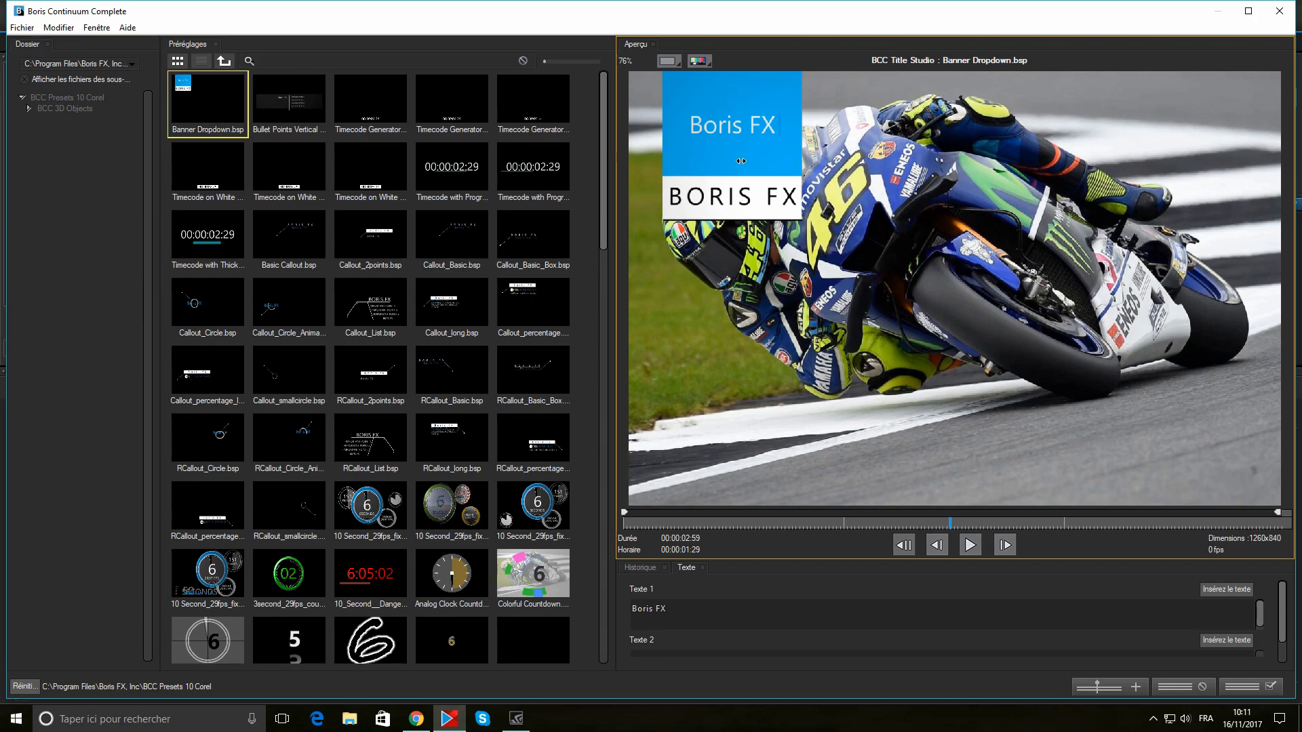
{"action": "left_click", "coordinate": [301, 107]}
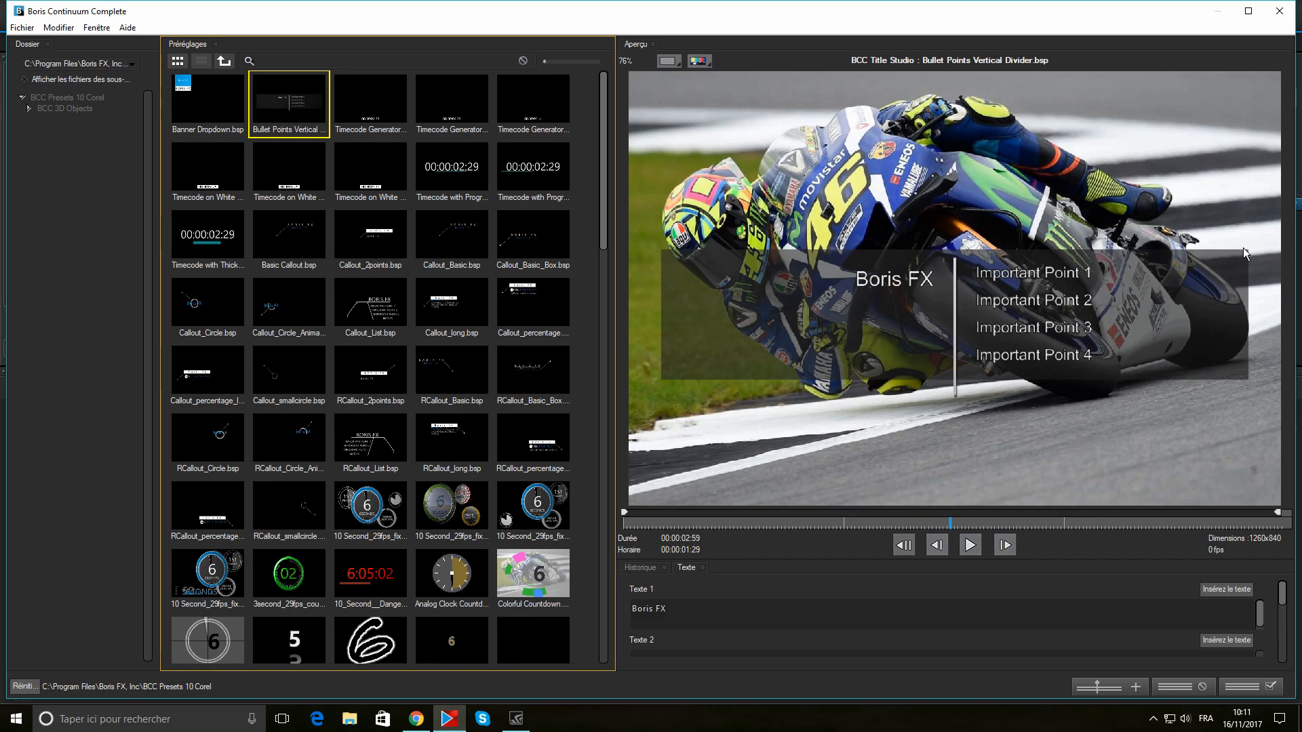
{"action": "left_click", "coordinate": [360, 105]}
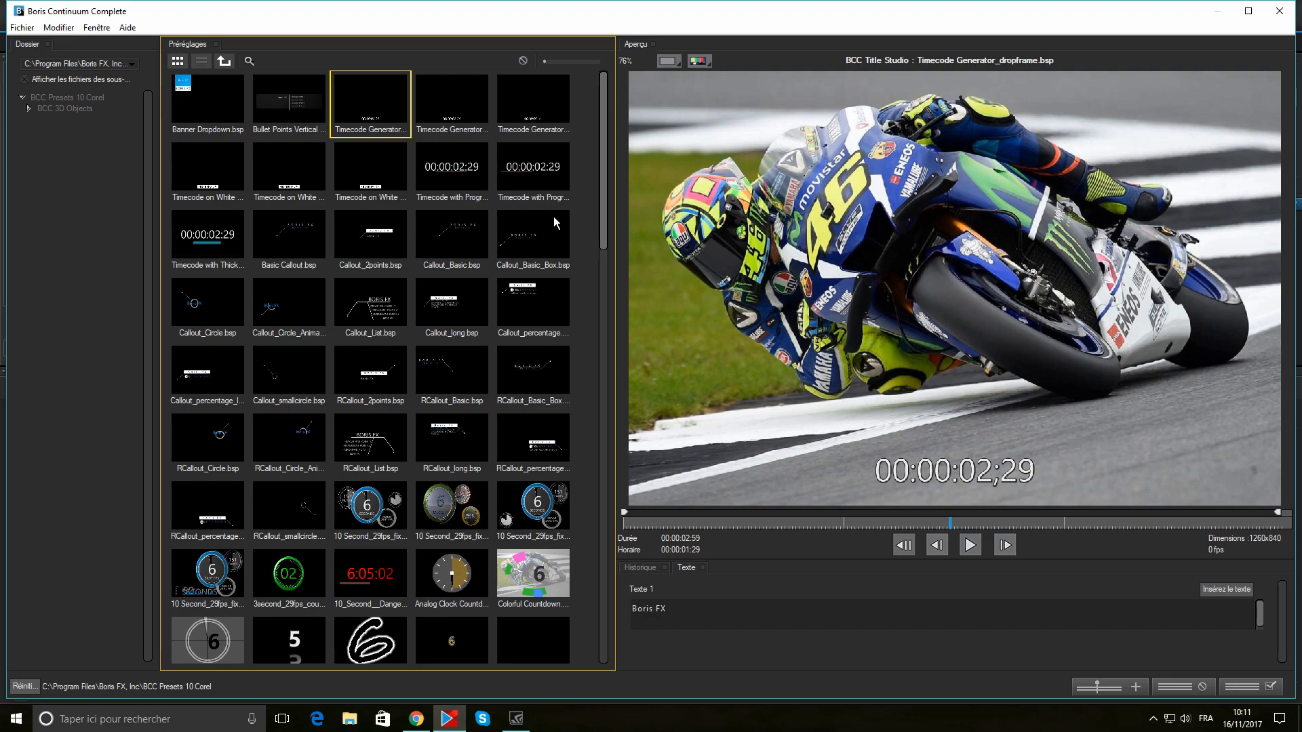
- Preview the Blue Slide On Left & Right and Info Box title presets on the photo
{"action": "left_click_drag", "start_coordinate": [600, 191], "coordinate": [612, 279]}
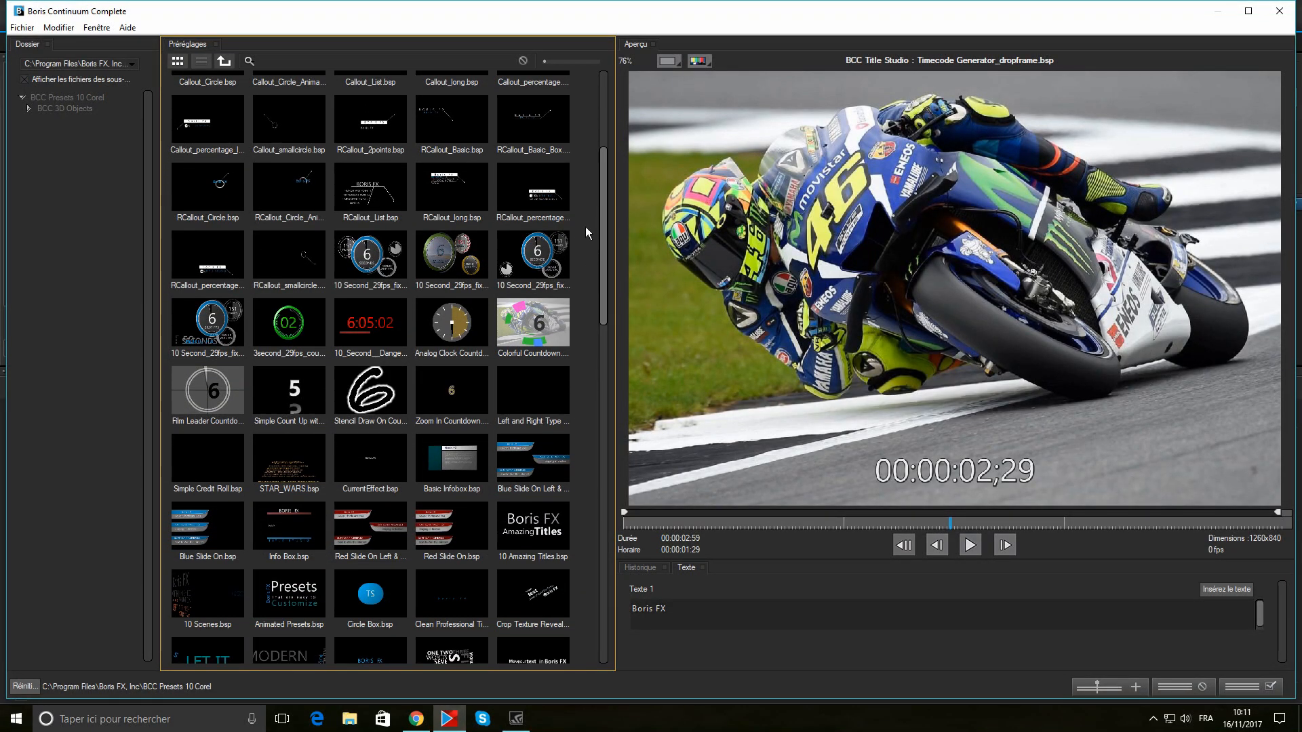
{"action": "left_click_drag", "start_coordinate": [605, 246], "coordinate": [604, 262]}
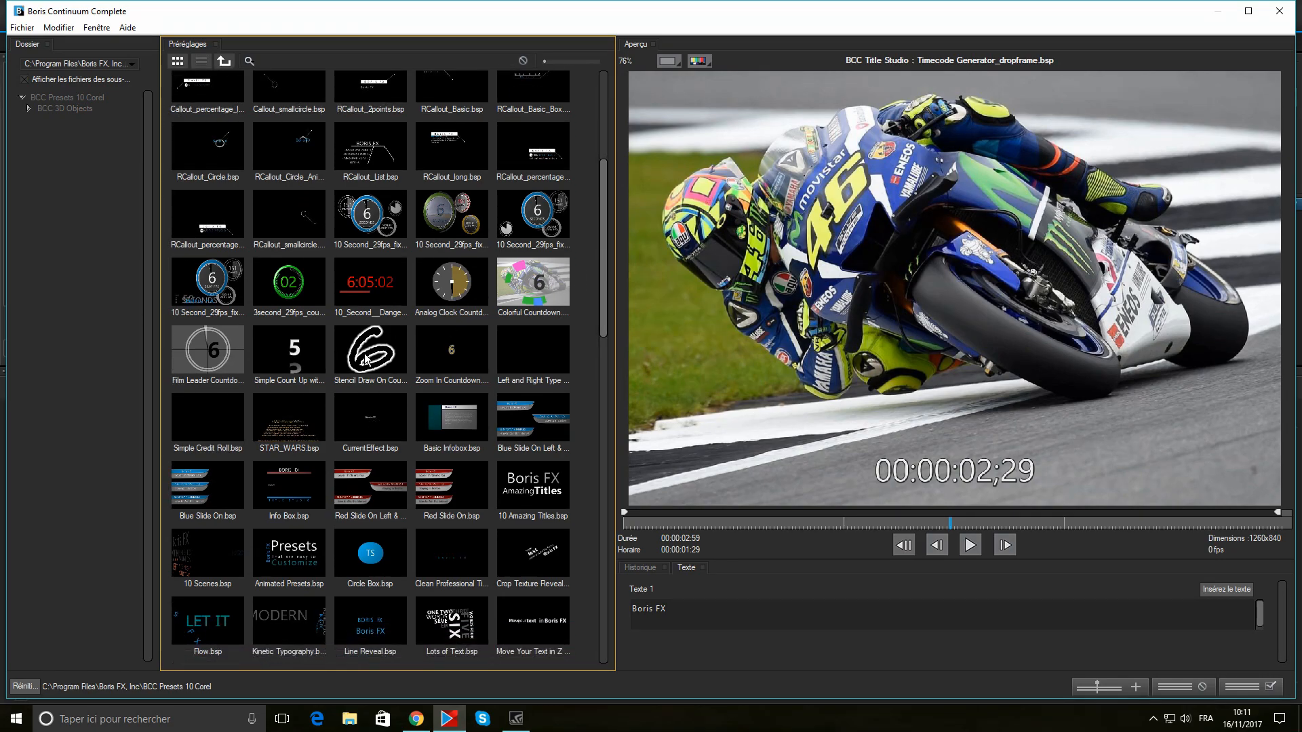
{"action": "left_click", "coordinate": [529, 418]}
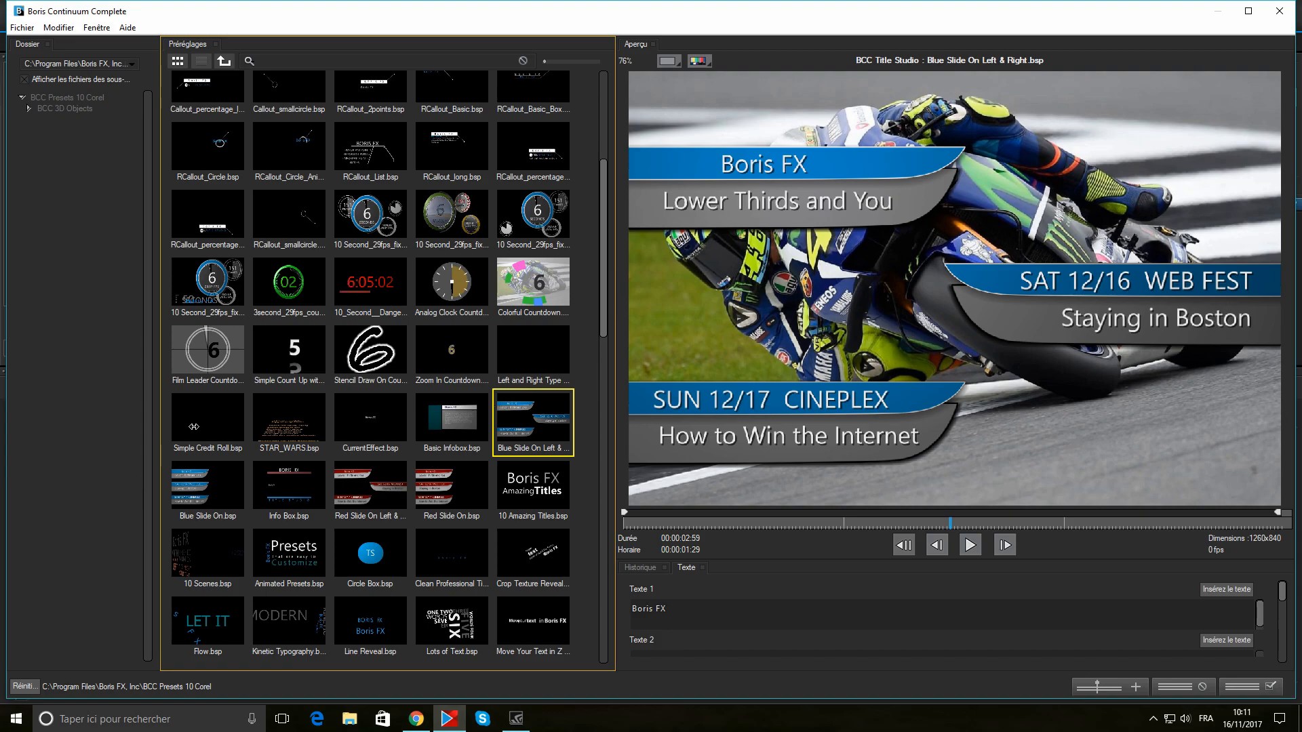
{"action": "left_click", "coordinate": [278, 487]}
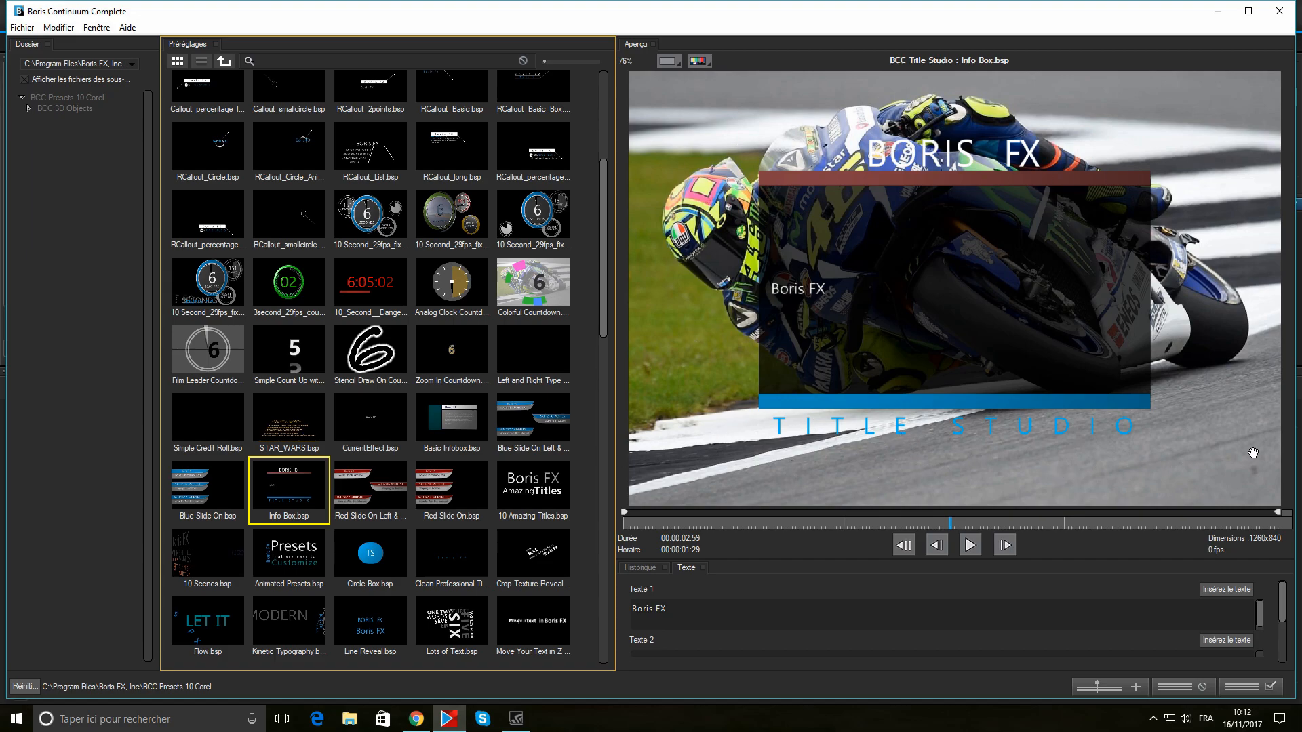
- Browse the rest of the preset collection and preview the 2 Line Lowerthird Blue preset
{"action": "left_click_drag", "start_coordinate": [604, 282], "coordinate": [609, 498]}
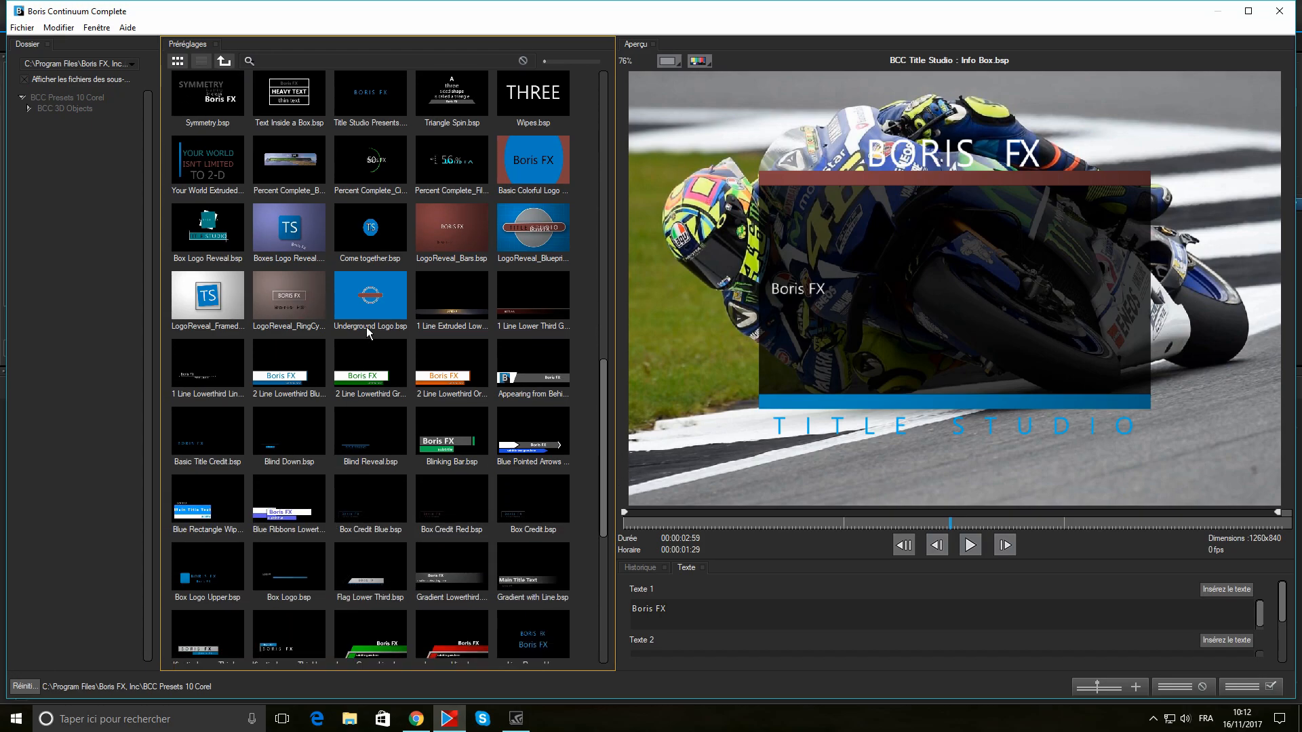
{"action": "left_click_drag", "start_coordinate": [608, 404], "coordinate": [619, 499]}
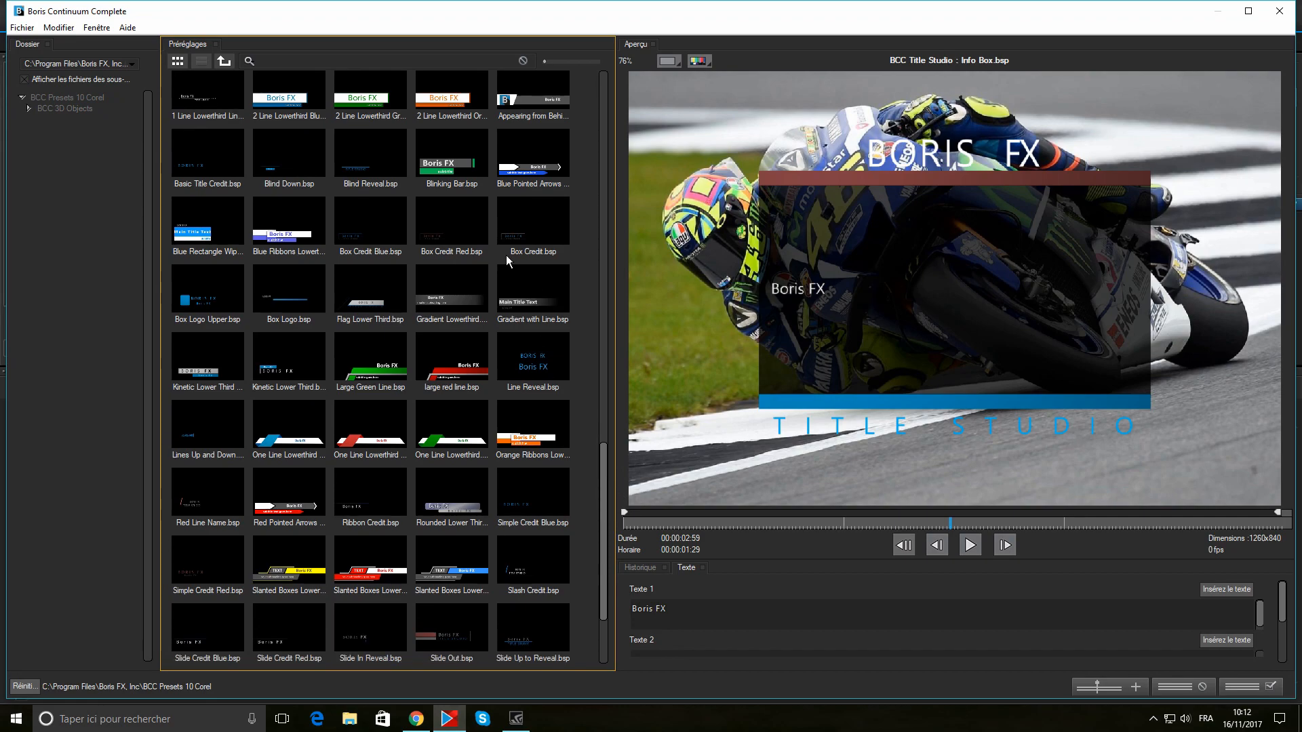
{"action": "left_click", "coordinate": [295, 93]}
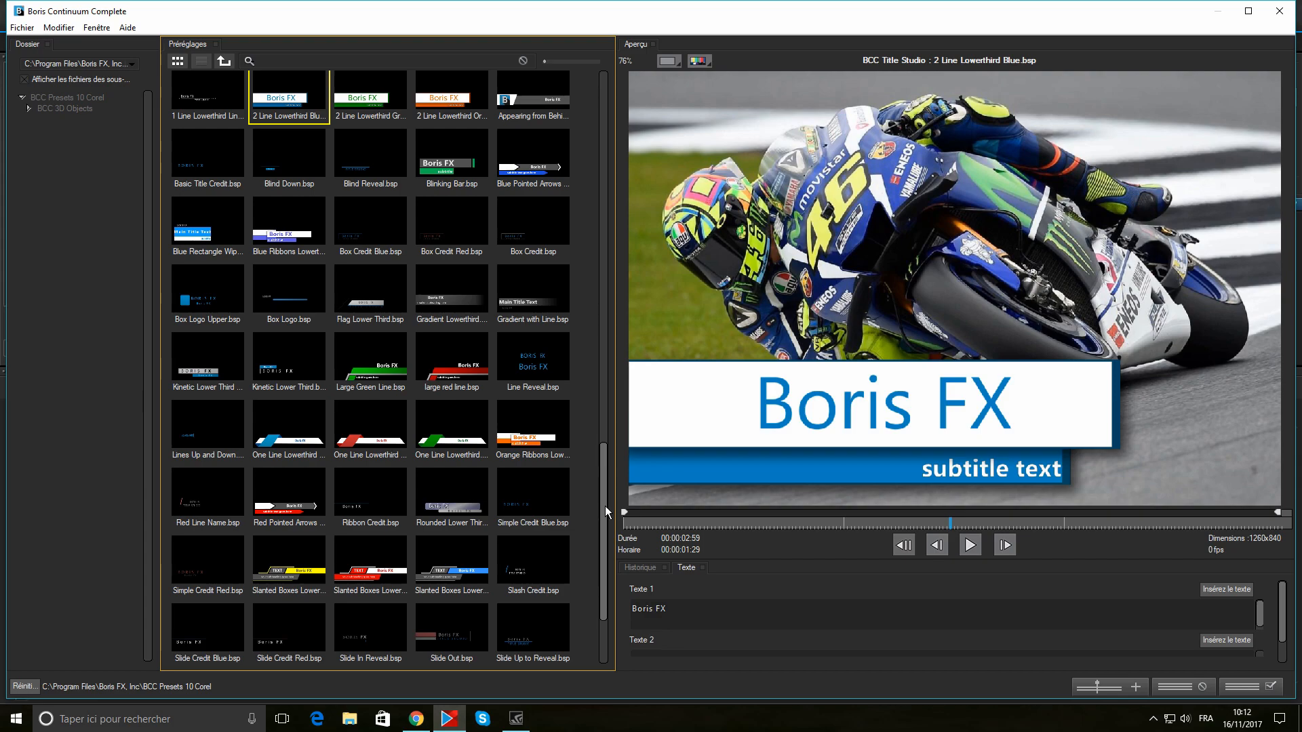
{"action": "left_click_drag", "start_coordinate": [600, 595], "coordinate": [599, 646]}
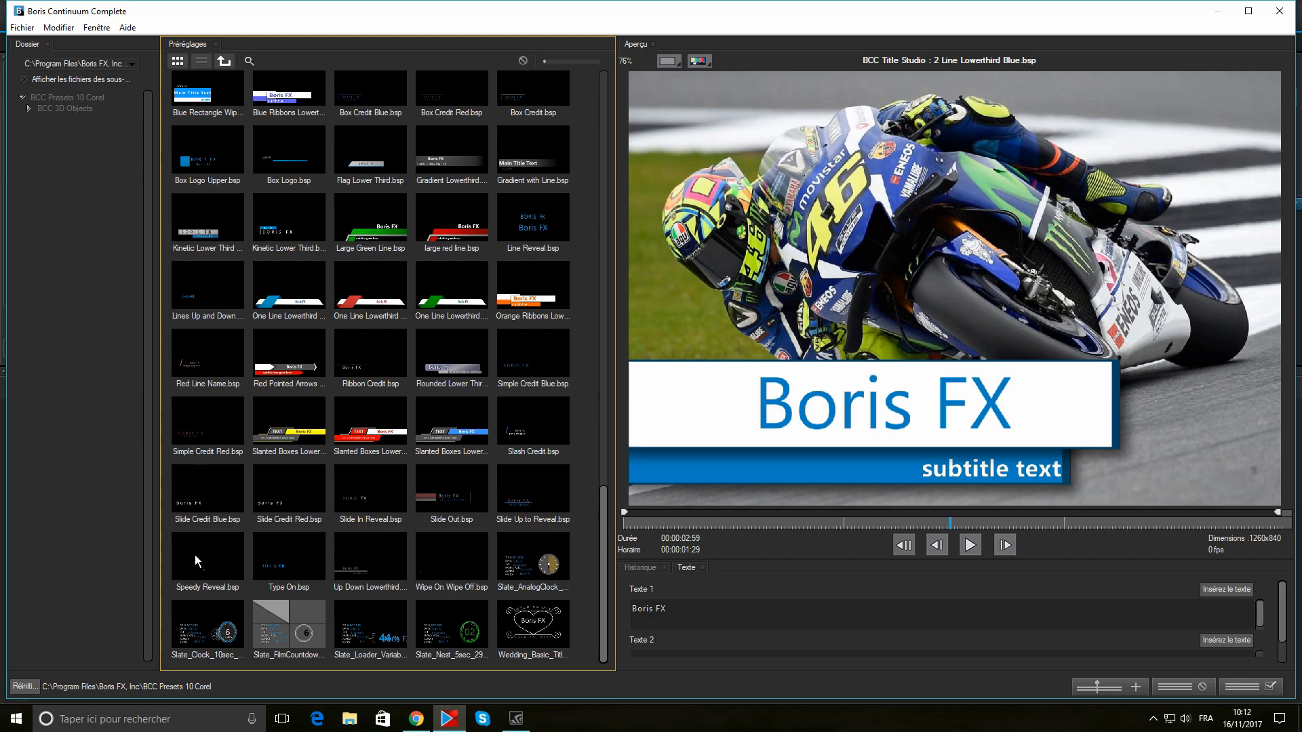
{"action": "left_click_drag", "start_coordinate": [605, 528], "coordinate": [609, 470]}
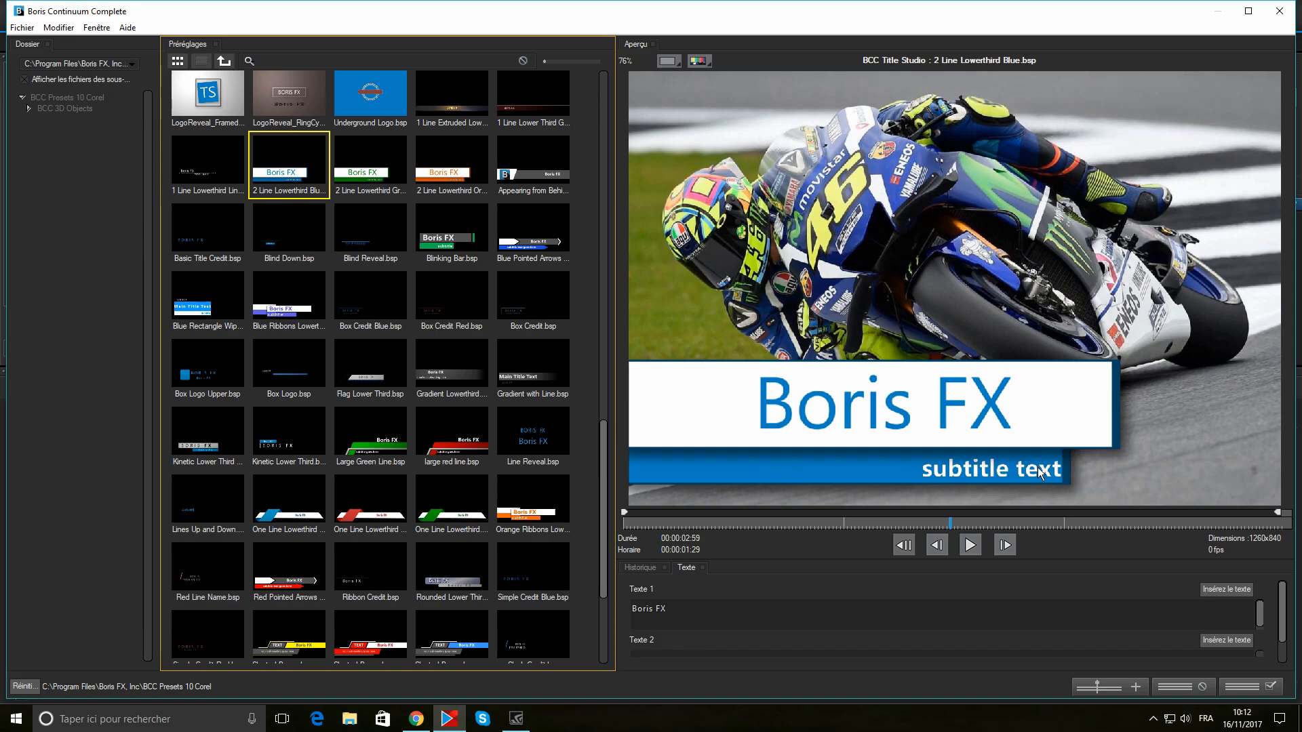
- Preview the Appearing from Behind a Box, Basic Title Credit, Blind Down, Blind Reveal and Blinking Bar presets
{"action": "left_click", "coordinate": [527, 157]}
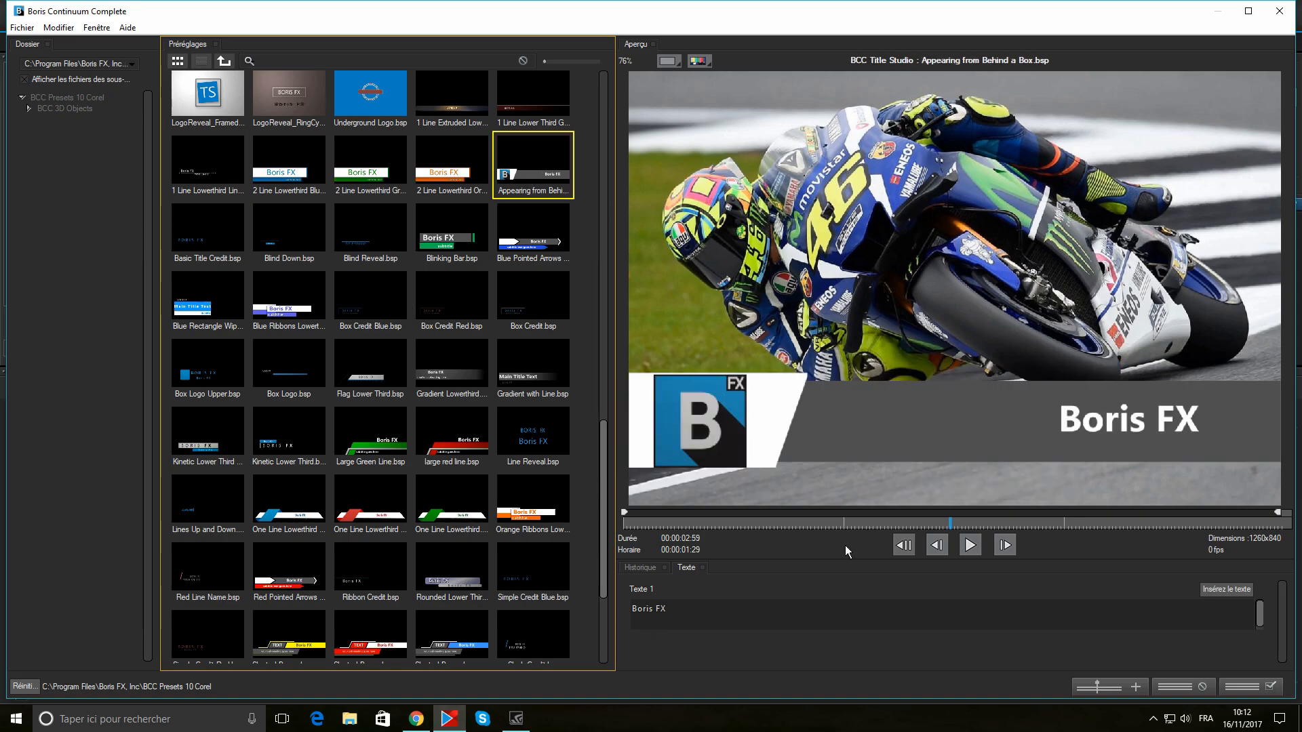
{"action": "left_click", "coordinate": [214, 229]}
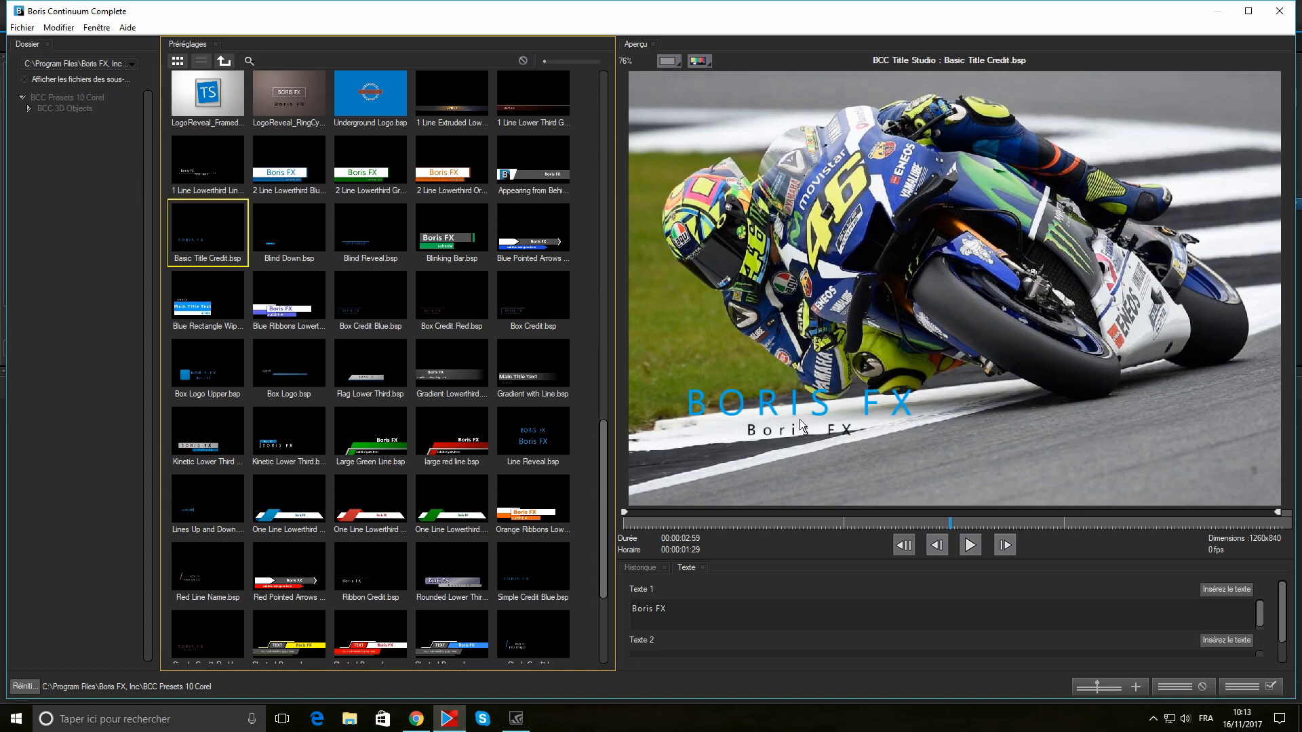
{"action": "left_click", "coordinate": [281, 228]}
{"action": "left_click", "coordinate": [349, 221]}
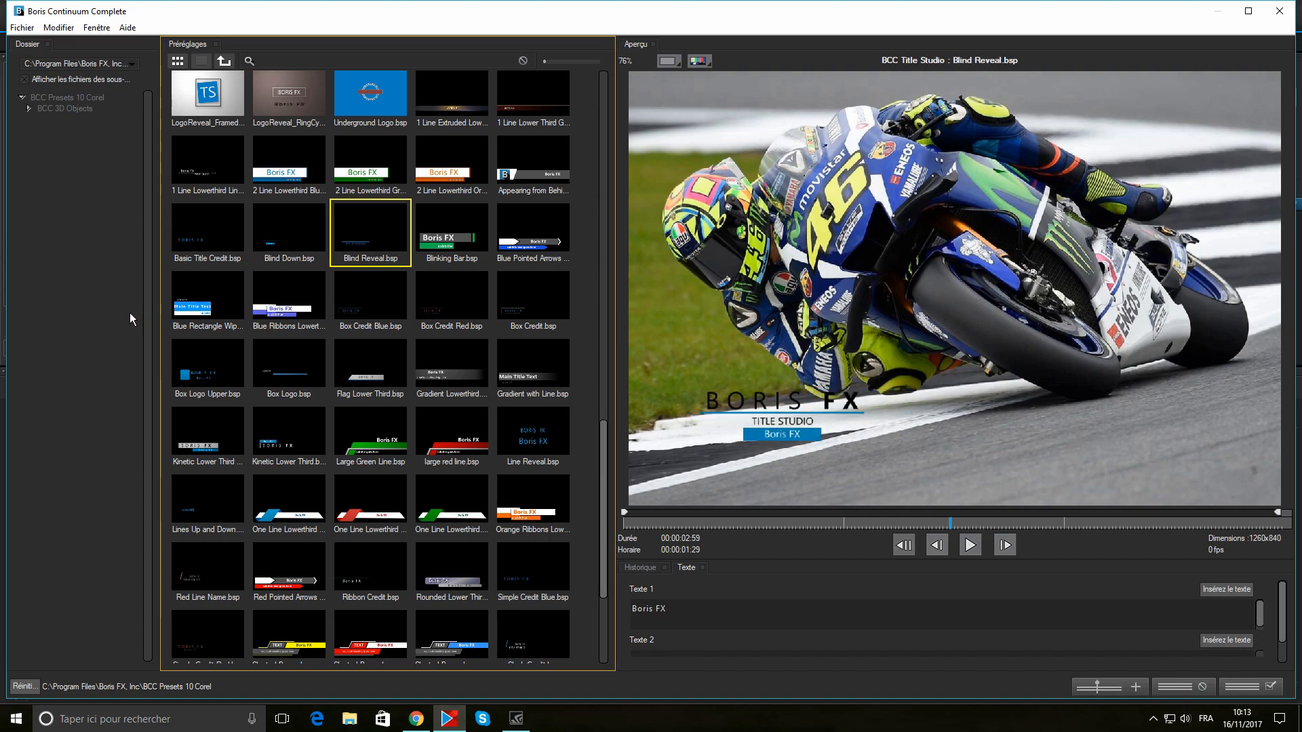
{"action": "left_click", "coordinate": [437, 224]}
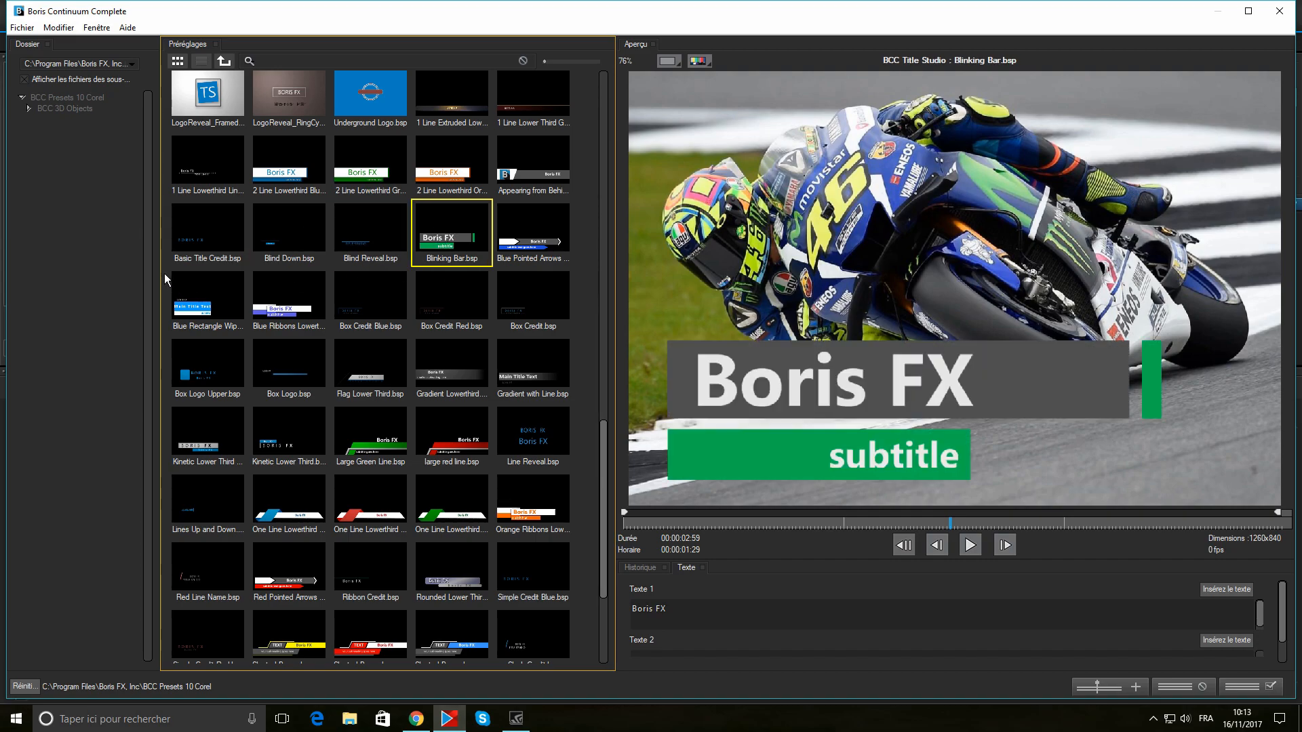
- Preview the Blue Pointed Arrows Lowerthird, Flag Lower Third, Gradient Lowerthird and Gradient with Line presets on the photo
{"action": "left_click", "coordinate": [543, 226]}
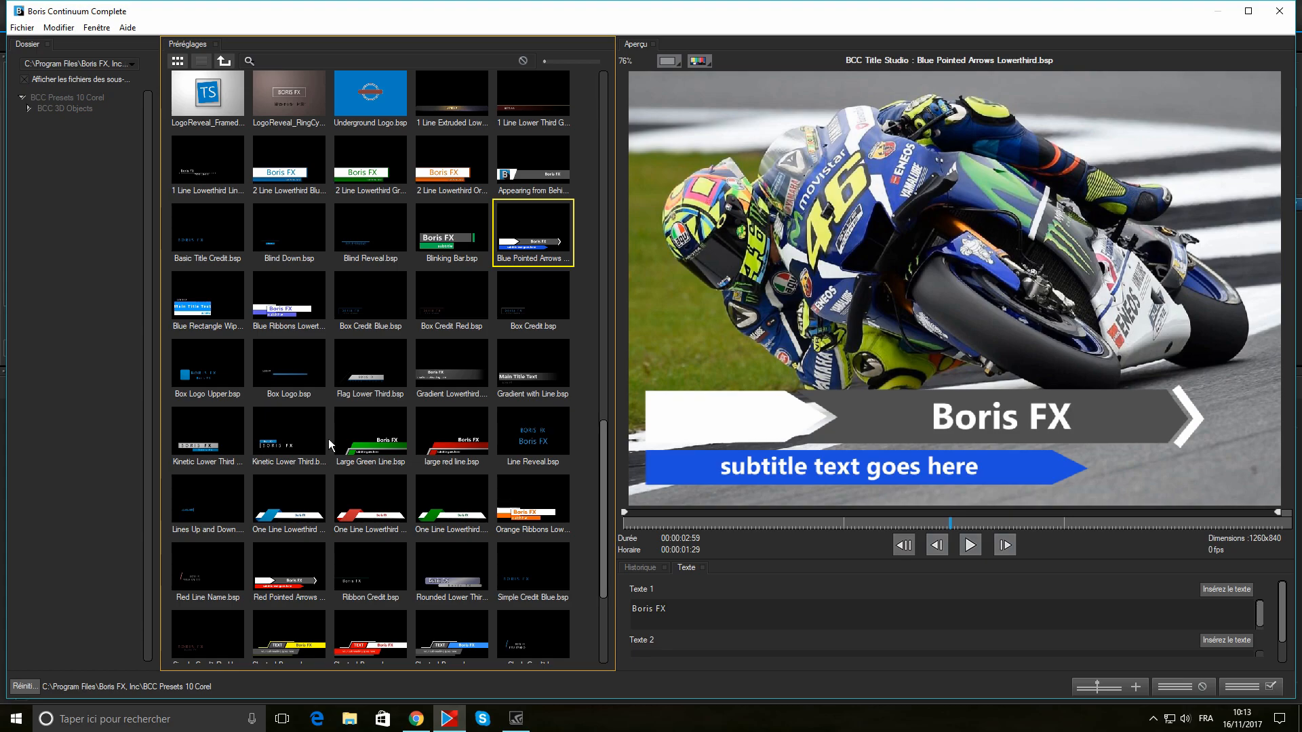
{"action": "left_click", "coordinate": [368, 377]}
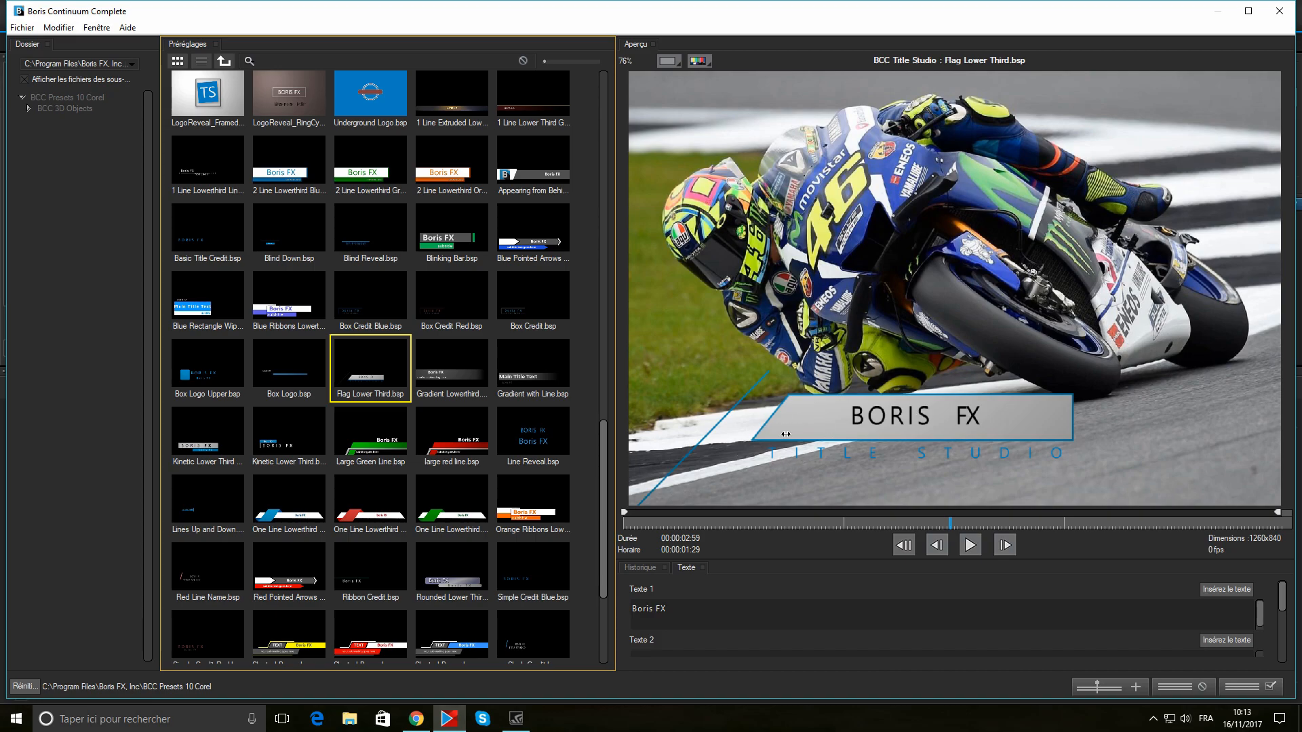
{"action": "left_click", "coordinate": [471, 352]}
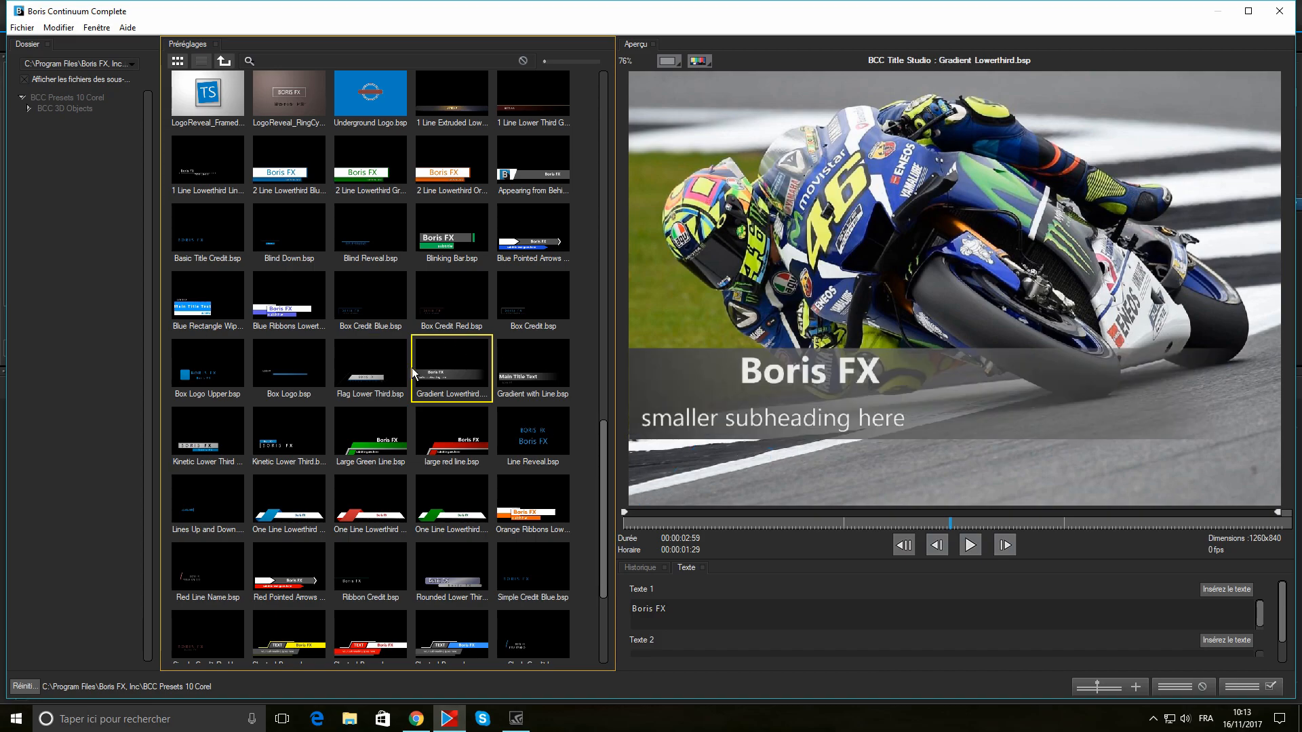
{"action": "left_click", "coordinate": [534, 366]}
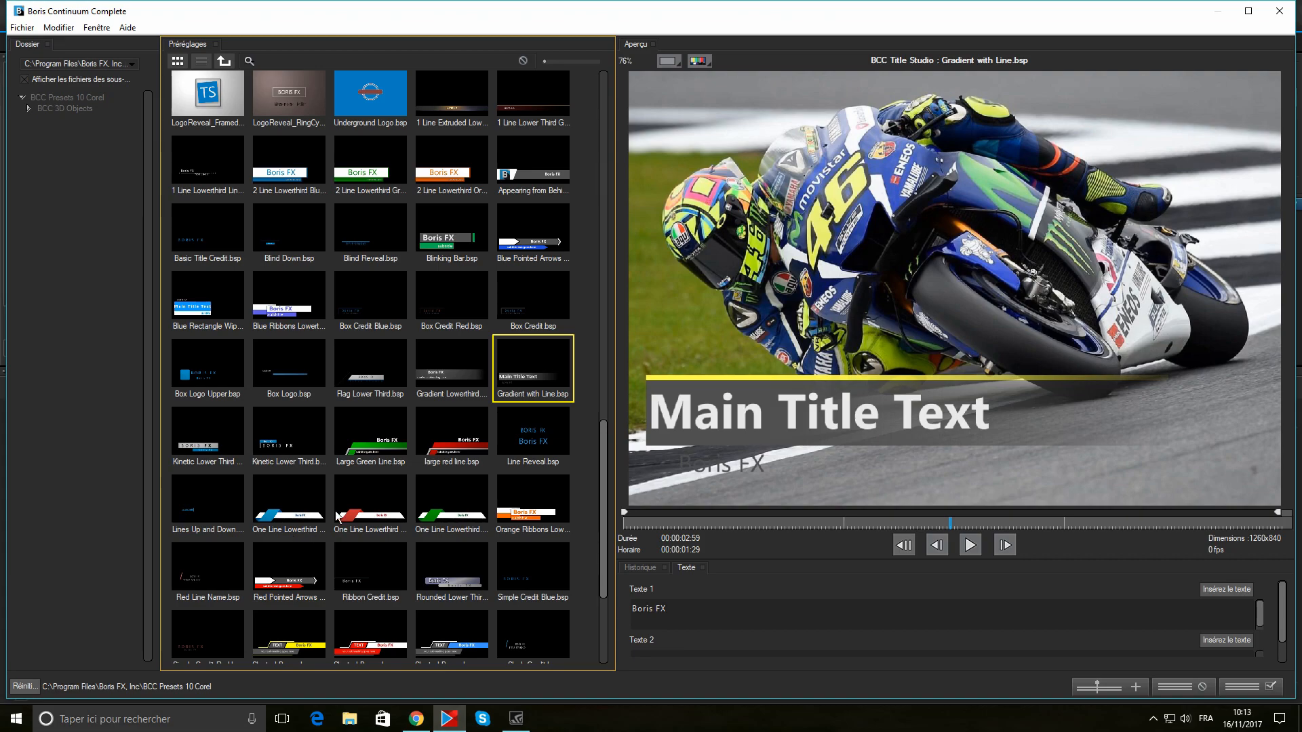
- Compare the green and blue One Line Lowerthird presets, and choose One Line Lowerthird Red for the title
{"action": "left_click", "coordinate": [445, 501]}
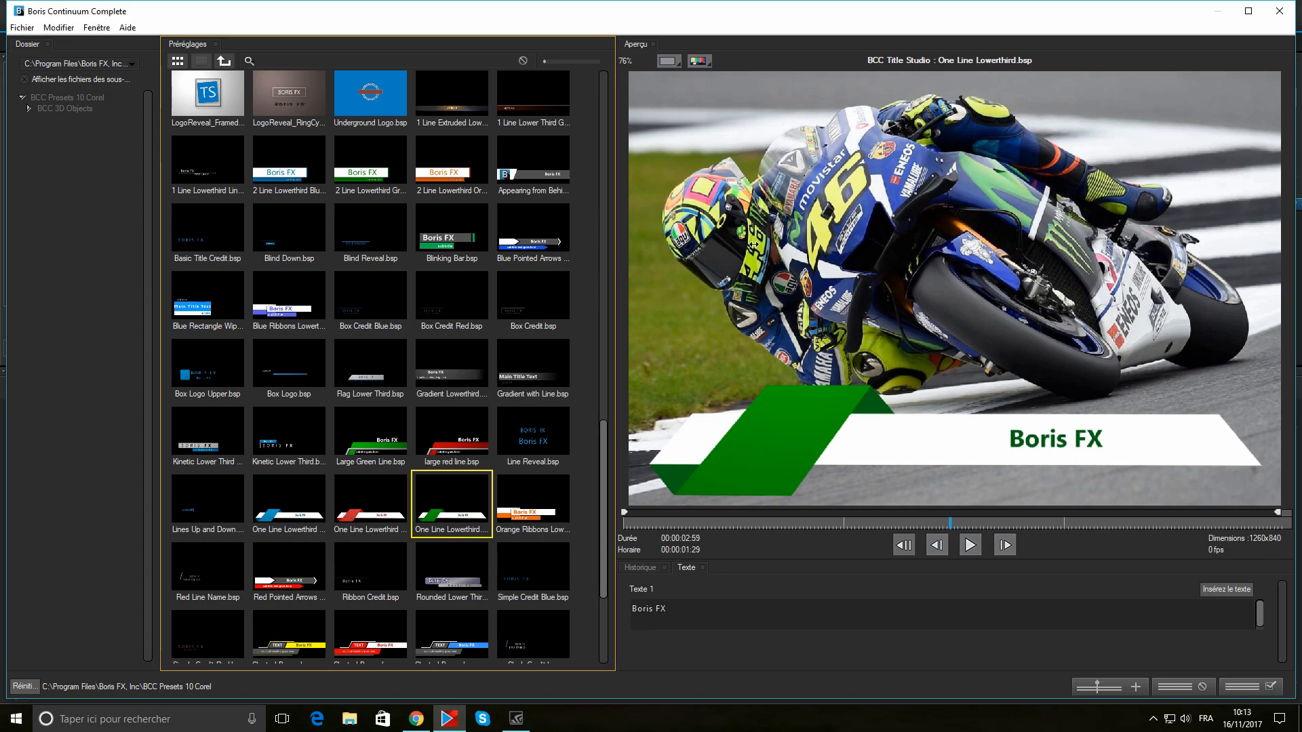
{"action": "left_click", "coordinate": [282, 488]}
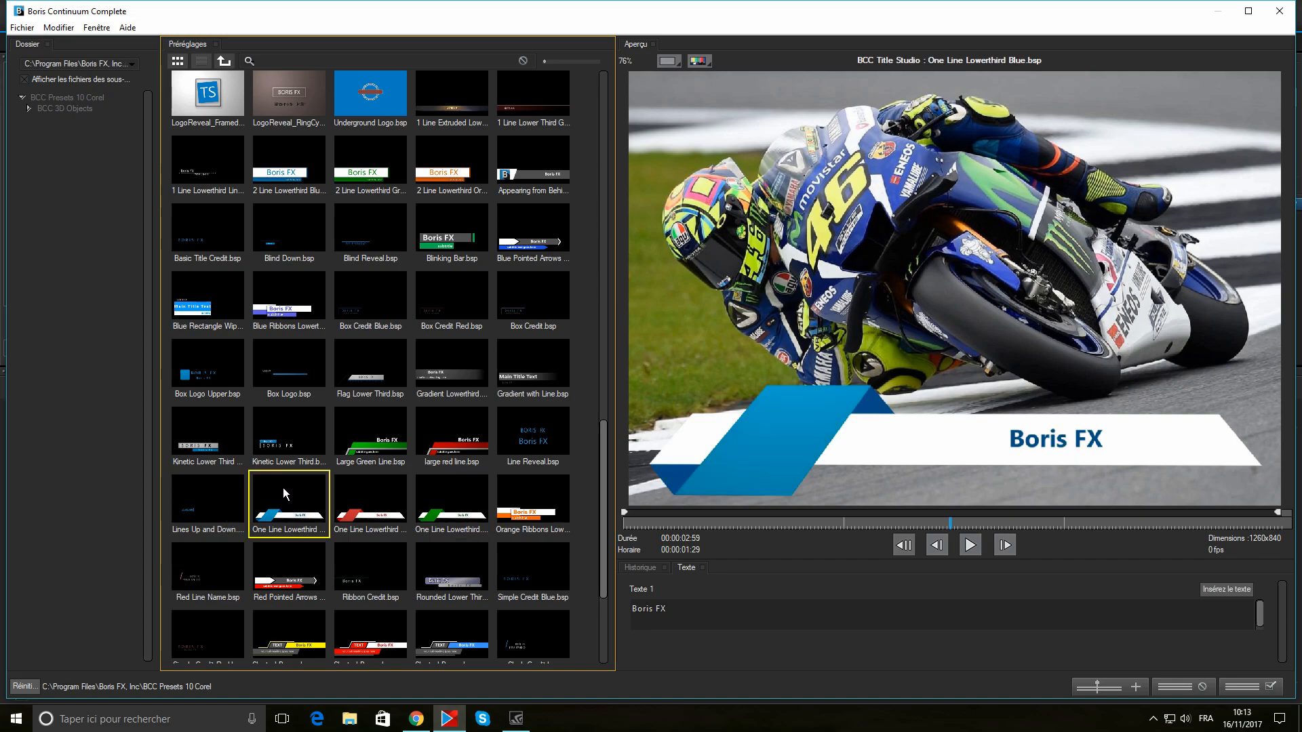
{"action": "left_click", "coordinate": [378, 505]}
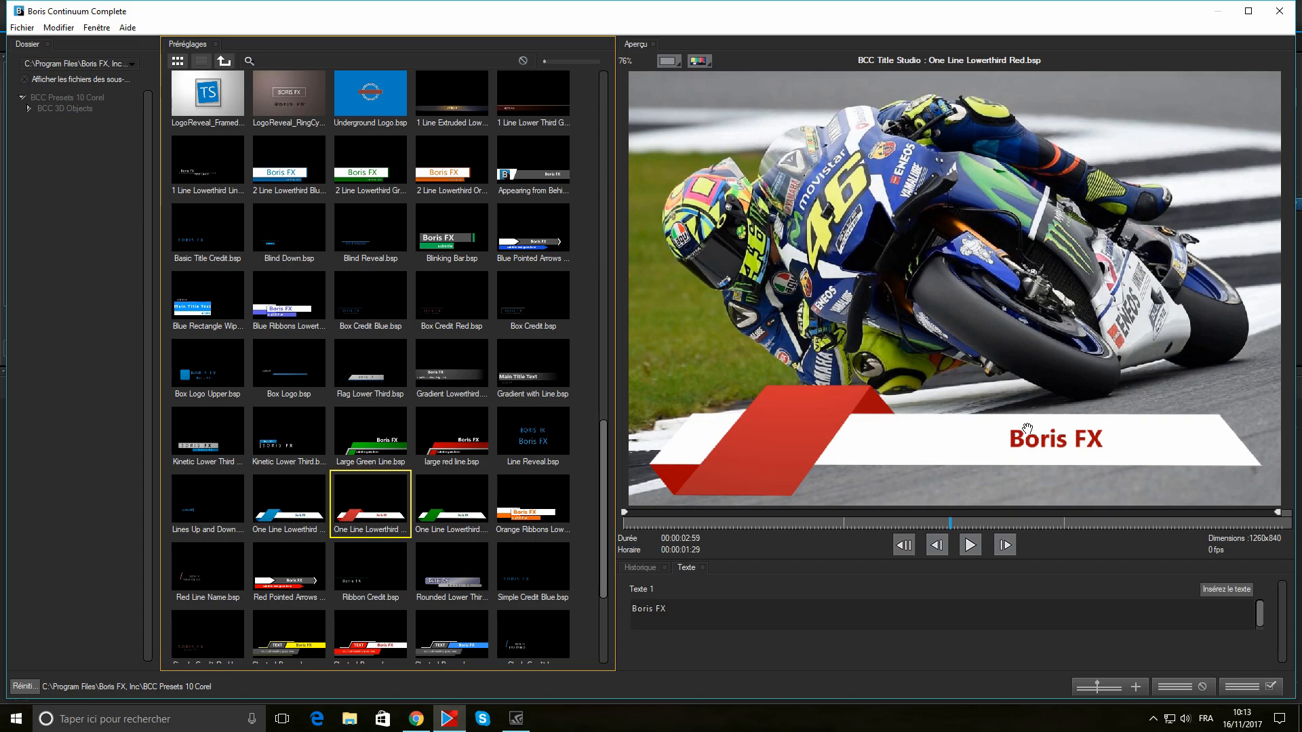
- Replace the preset's text with "Valentino ROSSI VR46", insert it into the title and apply the effect to the clip
{"action": "left_click", "coordinate": [667, 609]}
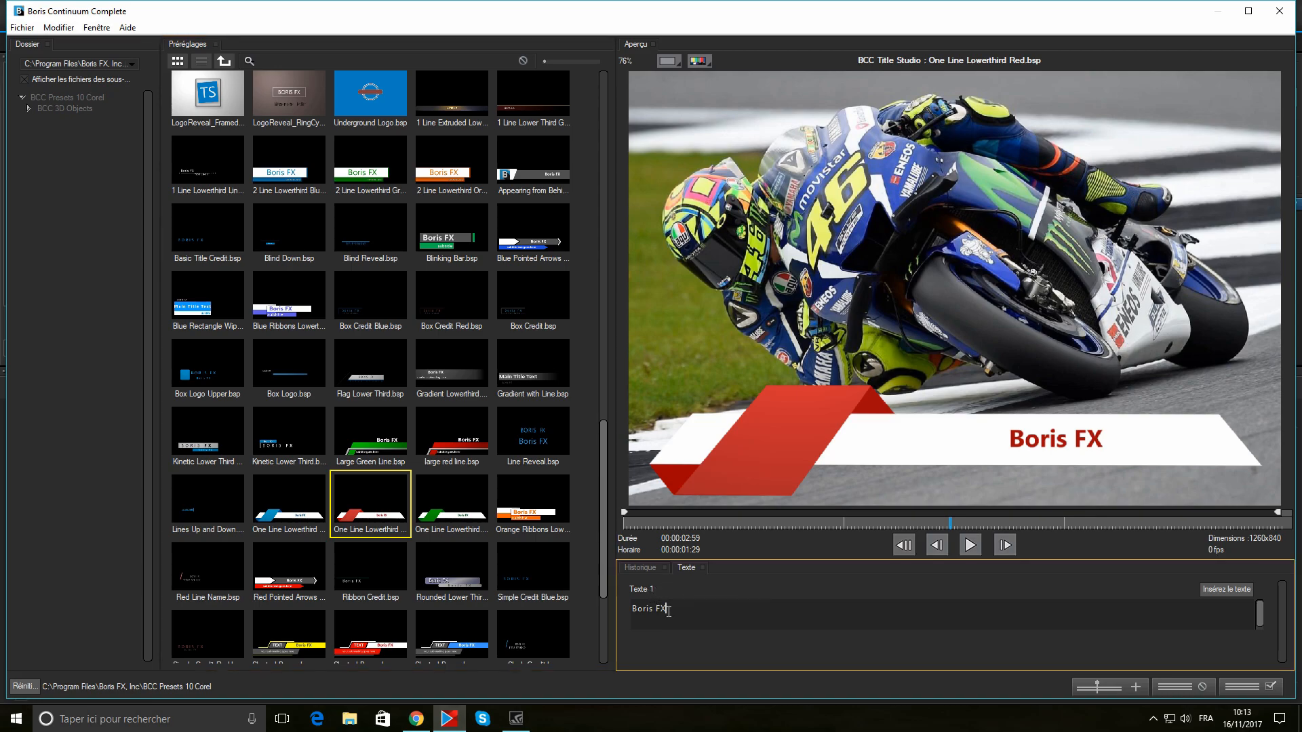
{"action": "key", "text": "BackSpace"}
{"action": "key", "text": "BackSpace"}
{"action": "key", "text": "BackSpace"}
{"action": "key", "text": "BackSpace"}
{"action": "key", "text": "BackSpace"}
{"action": "key", "text": "BackSpace"}
{"action": "key", "text": "BackSpace"}
{"action": "key", "text": "BackSpace"}
{"action": "left_click", "coordinate": [1226, 589]}
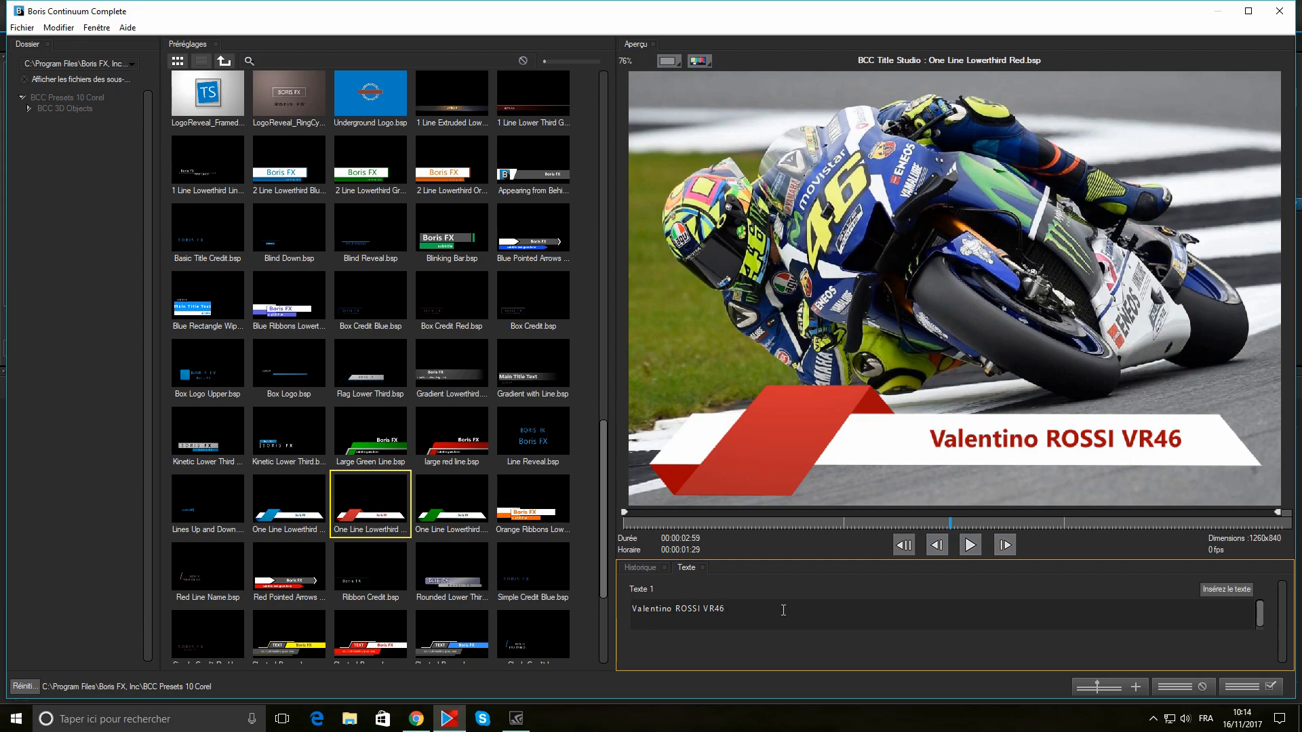
{"action": "left_click", "coordinate": [1239, 685]}
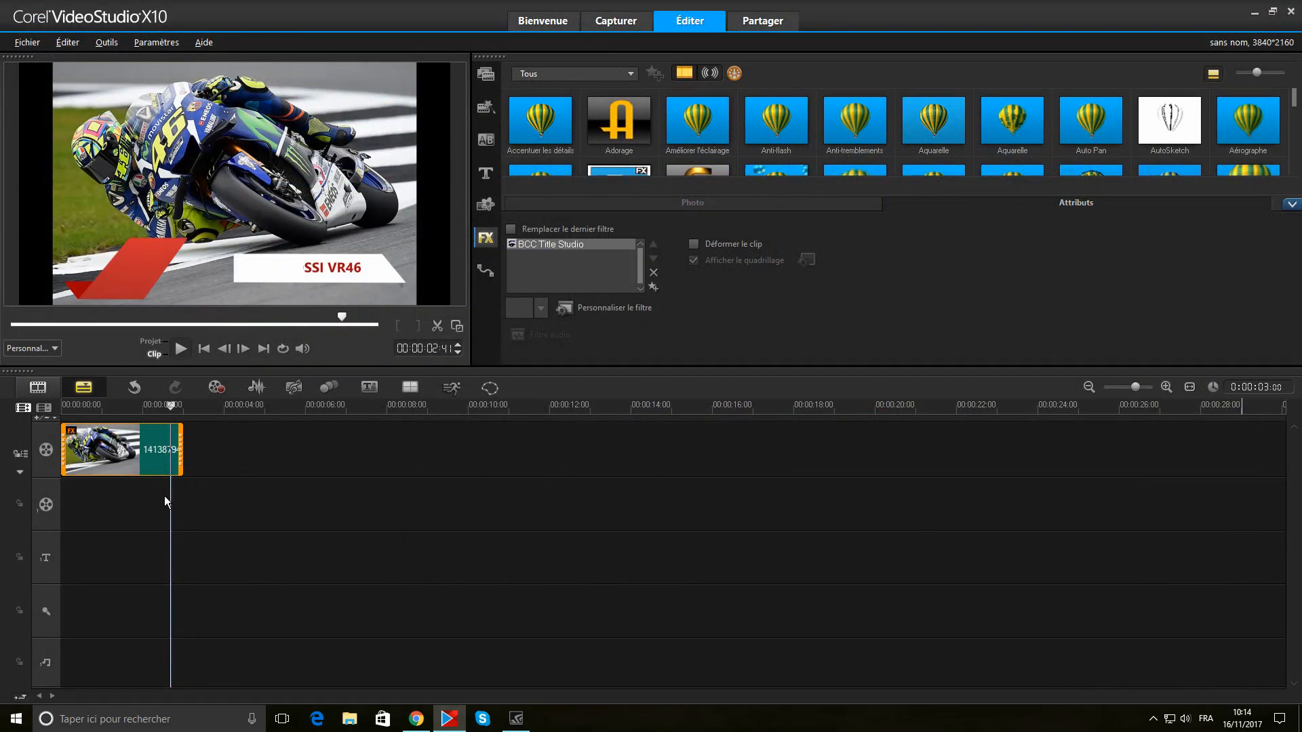
- Check the title partway through the clip, and extend the photo clip's duration to 0:00:07:09 on the timeline
{"action": "left_click", "coordinate": [133, 405]}
{"action": "left_click", "coordinate": [177, 446]}
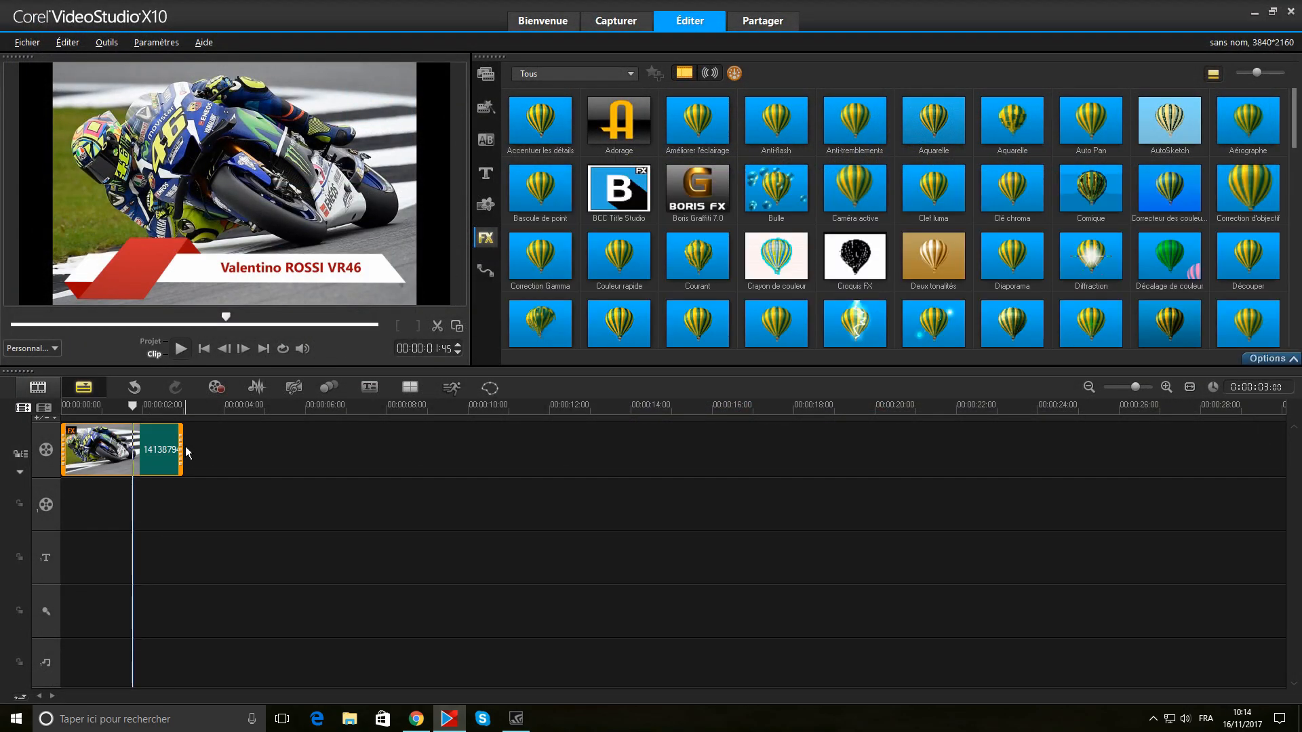
{"action": "left_click_drag", "start_coordinate": [181, 447], "coordinate": [350, 445]}
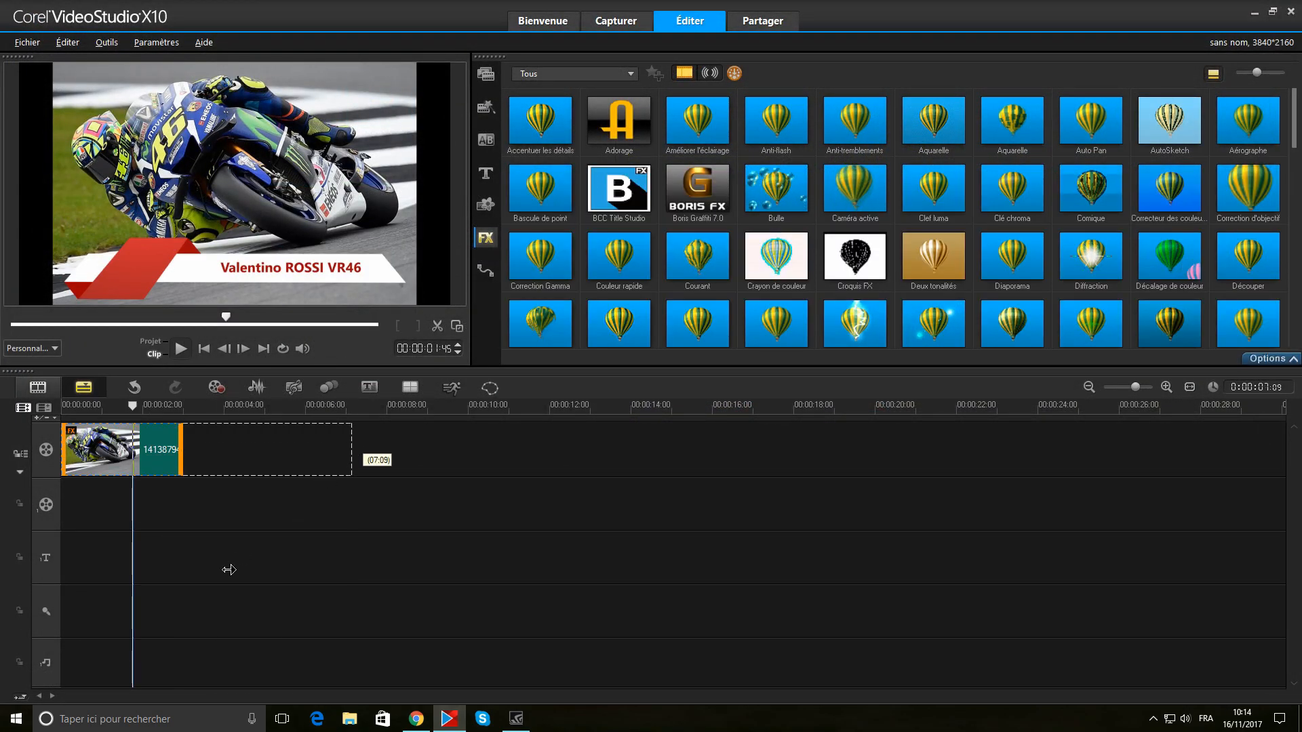
{"action": "left_click", "coordinate": [134, 405]}
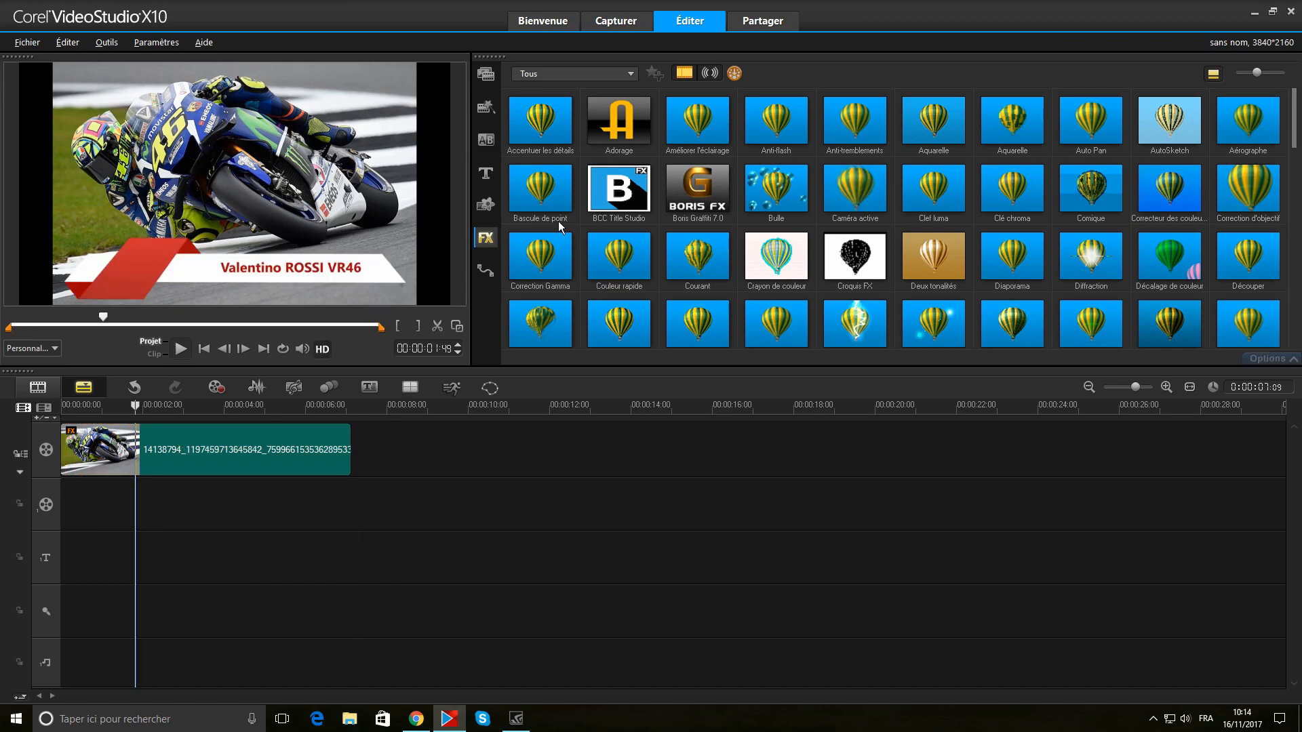
- Add the Fondu enchaîné transition at both the beginning and the end of the photo clip
{"action": "left_click", "coordinate": [485, 140]}
{"action": "left_click_drag", "start_coordinate": [533, 134], "coordinate": [107, 440]}
{"action": "left_click_drag", "start_coordinate": [548, 116], "coordinate": [322, 446]}
- Play the whole project from the beginning to check the fades and the animated title
{"action": "left_click", "coordinate": [171, 406]}
{"action": "left_click_drag", "start_coordinate": [93, 319], "coordinate": [10, 319]}
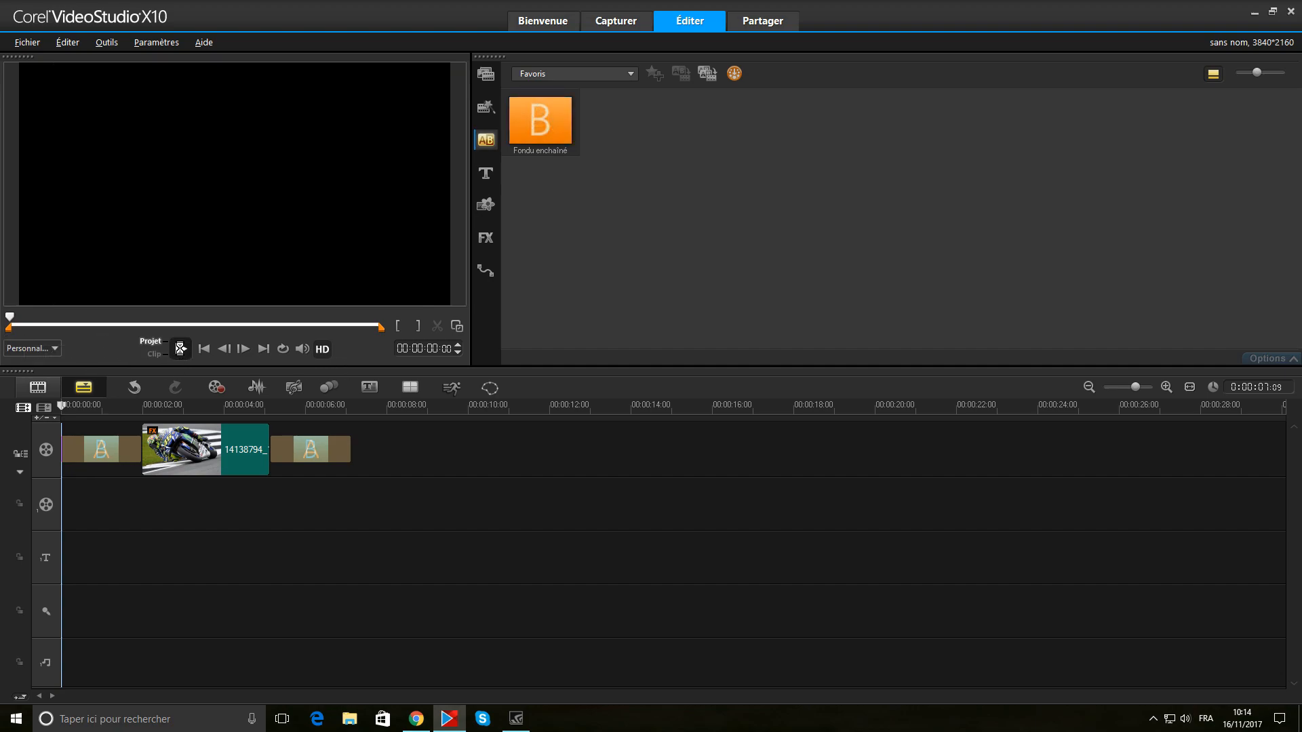
{"action": "left_click", "coordinate": [193, 353]}
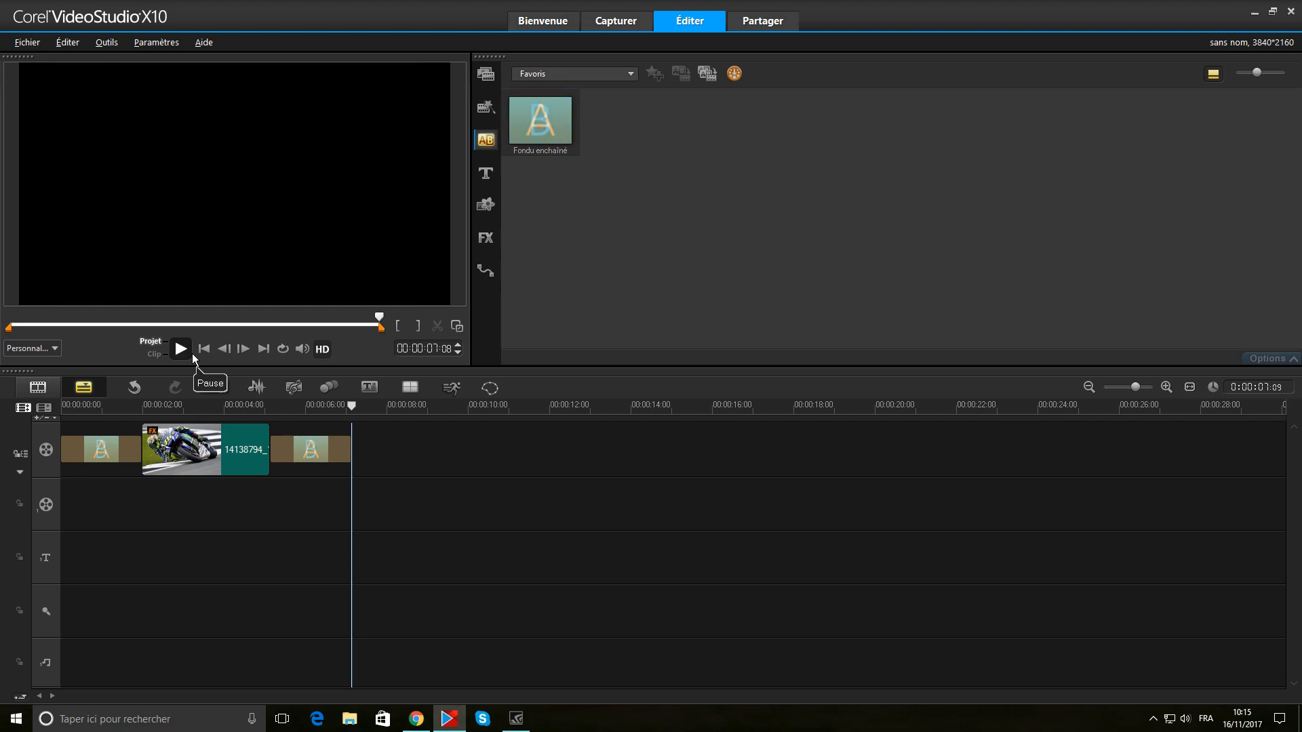
- Reopen the photo clip's BCC Title Studio filter for customization, and preview the title at about 00:00:03:37
{"action": "left_click", "coordinate": [175, 434]}
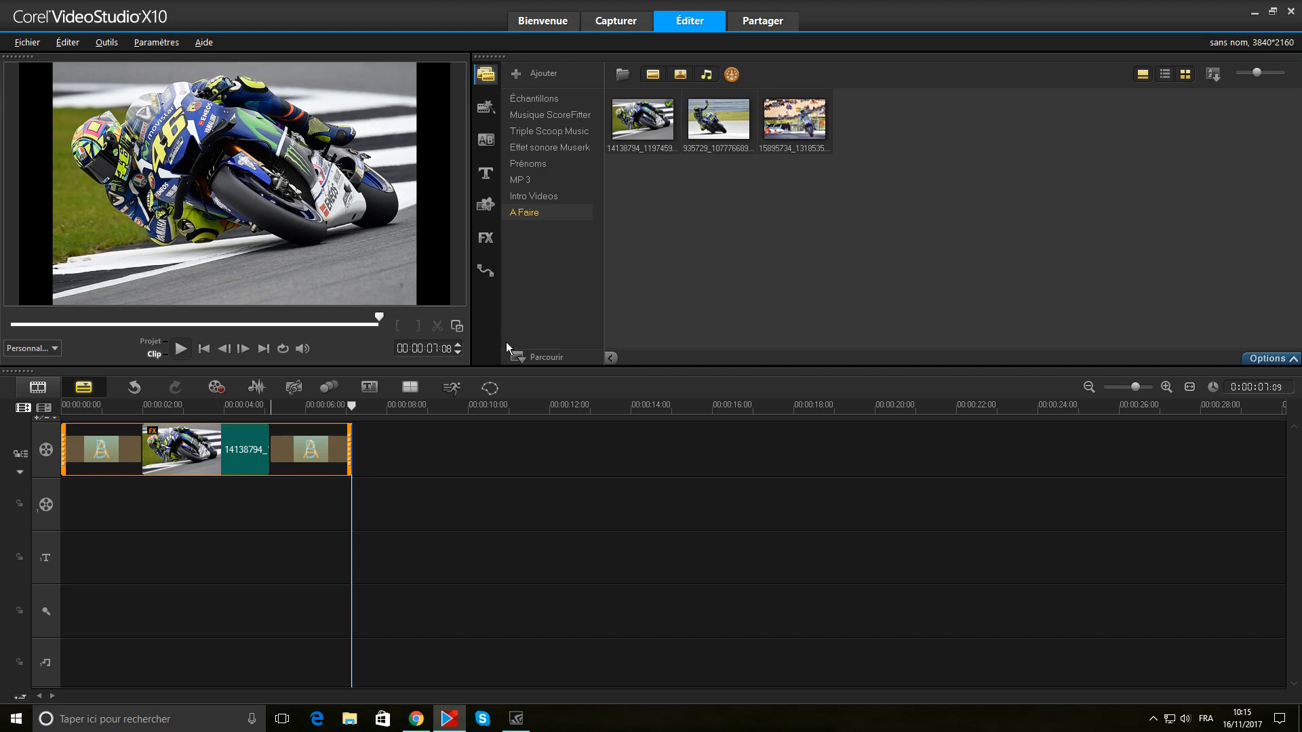
{"action": "left_click", "coordinate": [1272, 359]}
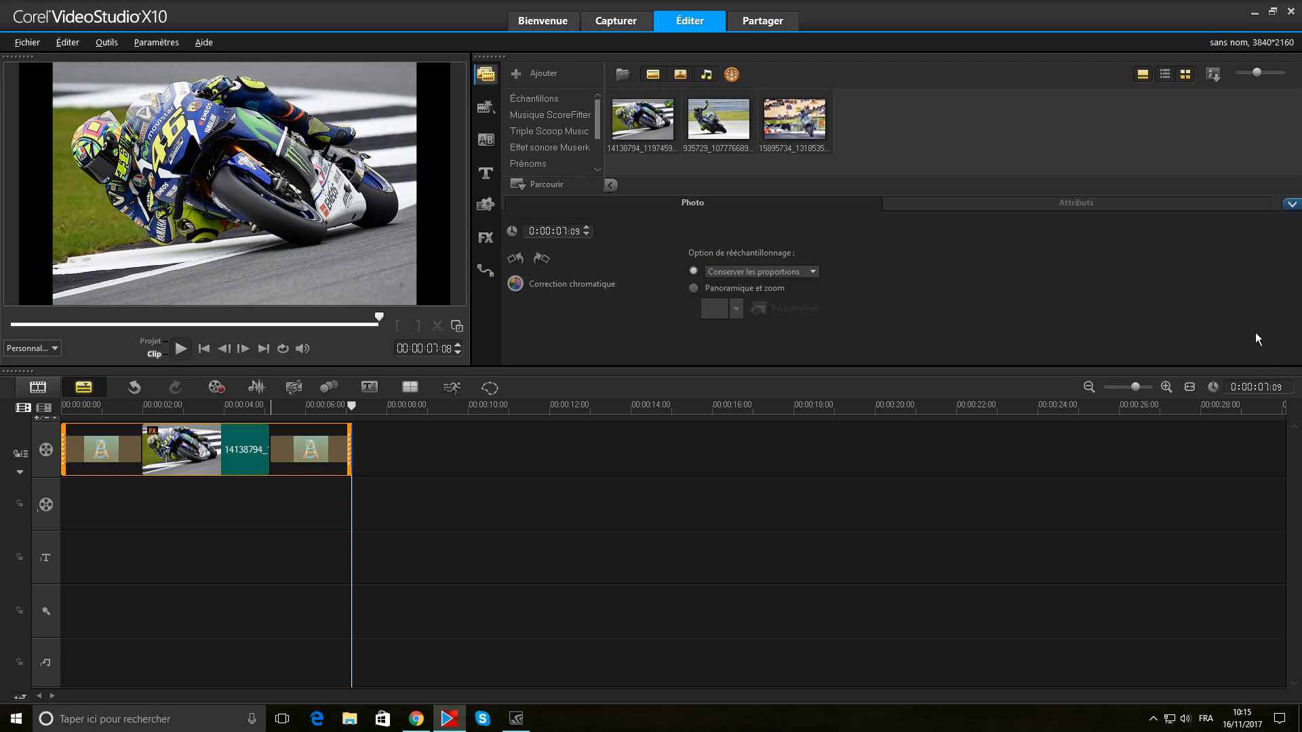
{"action": "left_click", "coordinate": [1036, 204]}
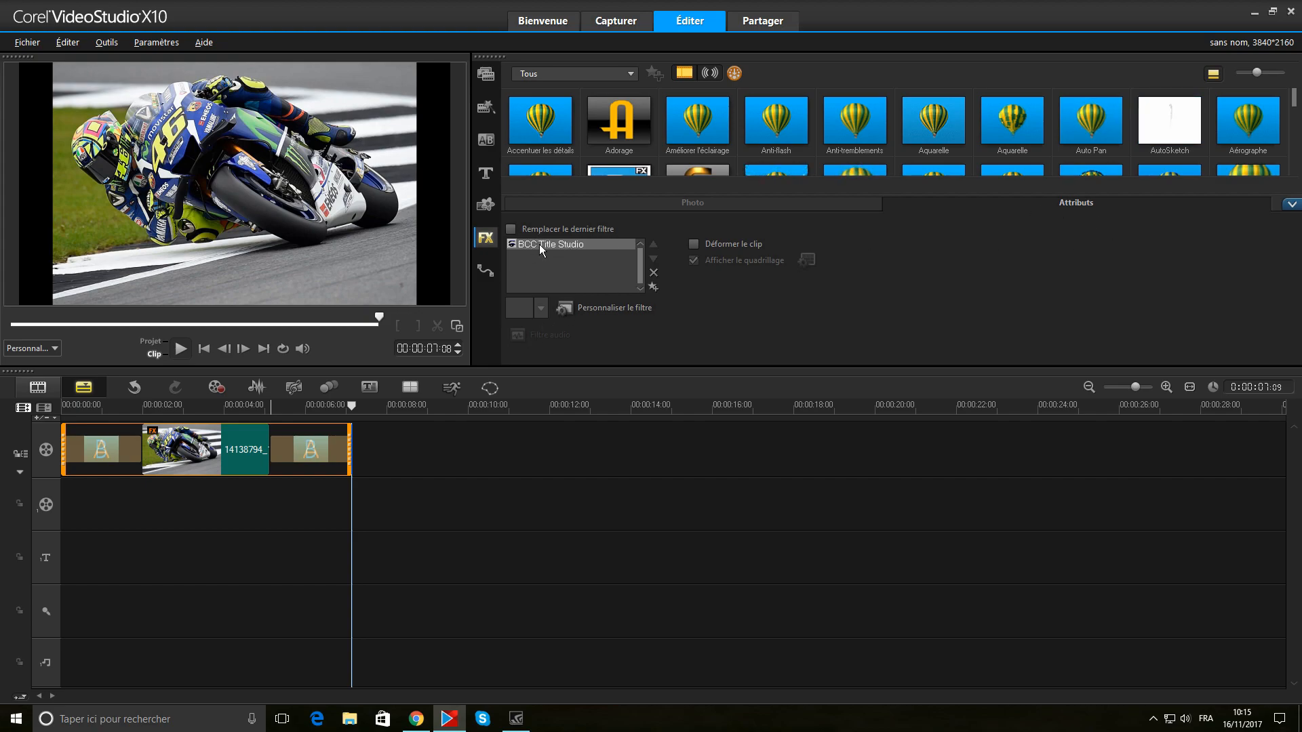
{"action": "left_click", "coordinate": [589, 307]}
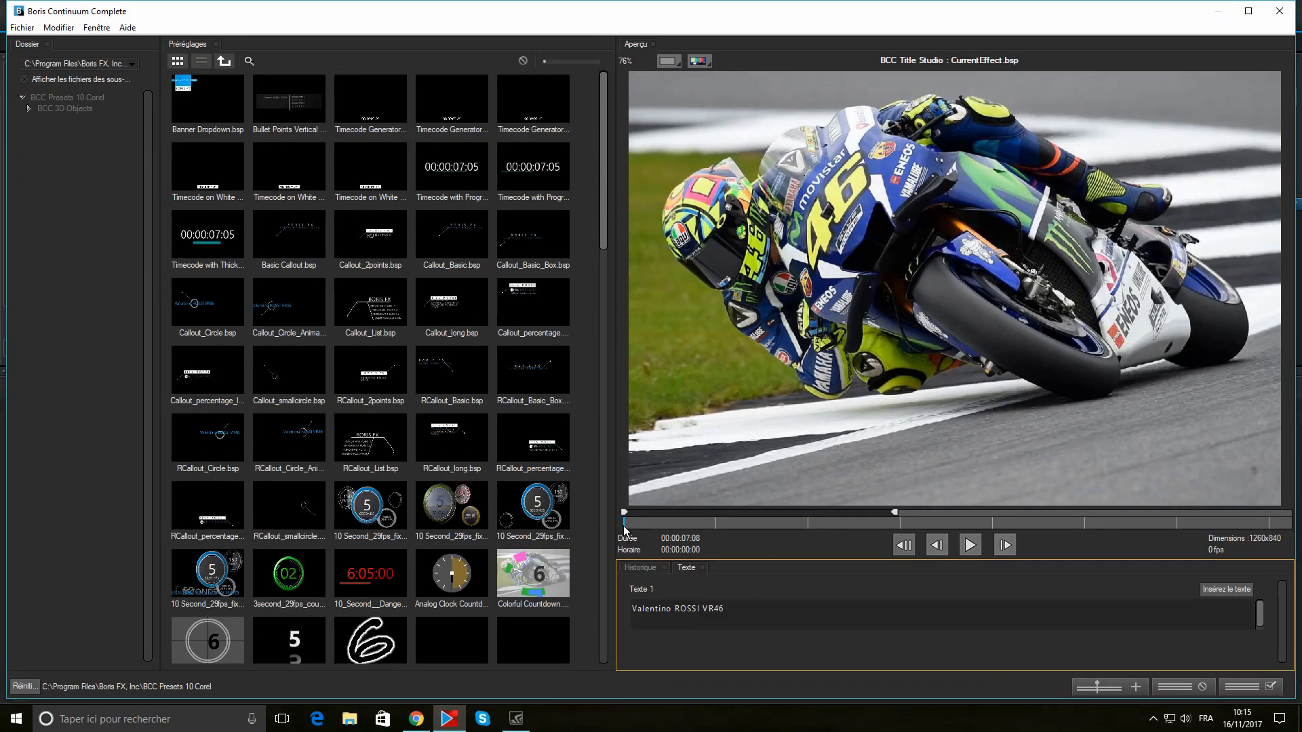
{"action": "left_click", "coordinate": [956, 522]}
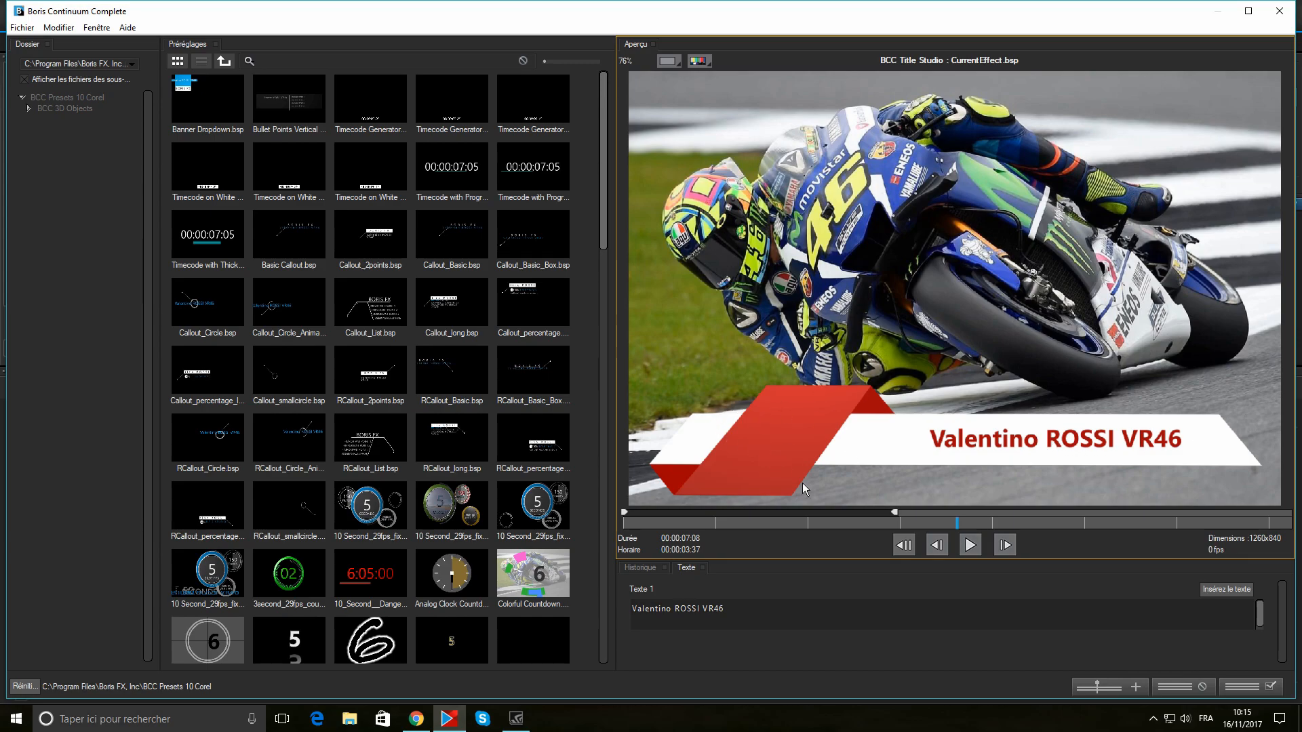
- Open the title in the advanced editor at about 00:00:03:13, collapse the Banner Front track and expand the Valentino ROSSI track
{"action": "left_click", "coordinate": [1137, 686]}
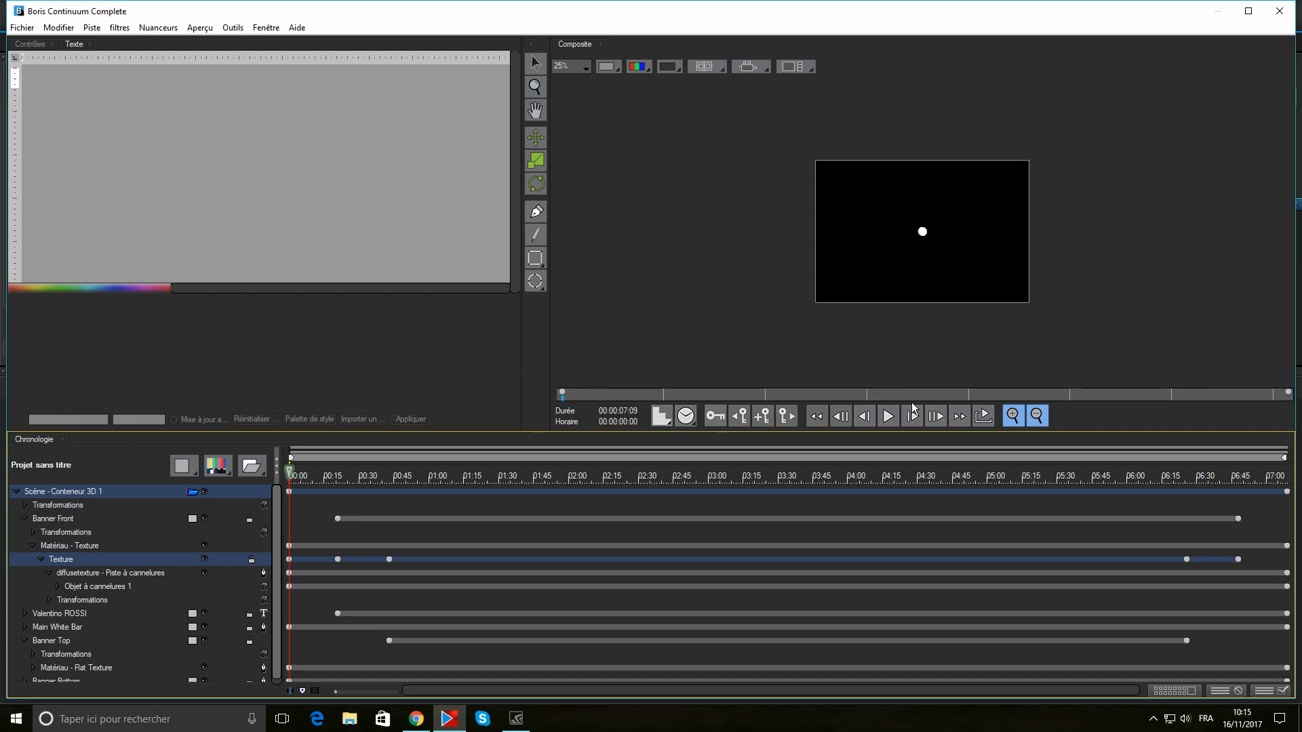
{"action": "left_click", "coordinate": [886, 394]}
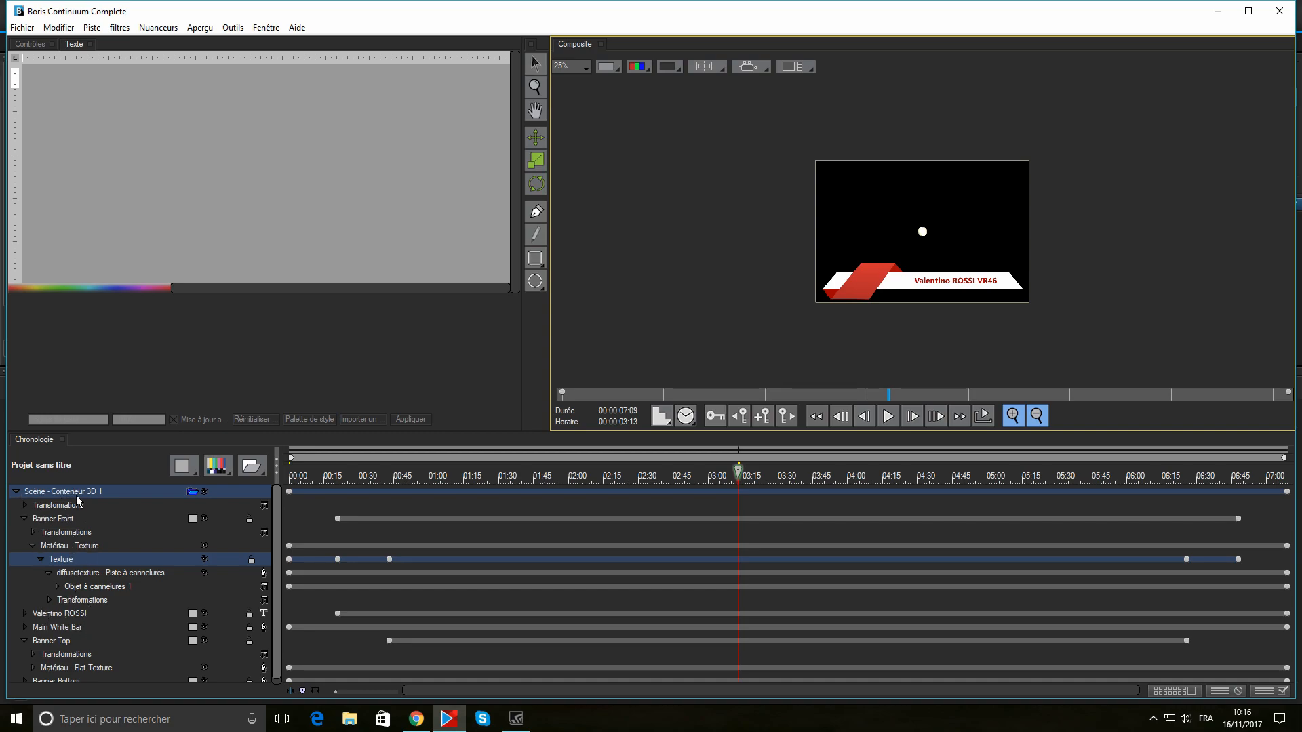
{"action": "left_click", "coordinate": [16, 493]}
{"action": "left_click", "coordinate": [16, 492]}
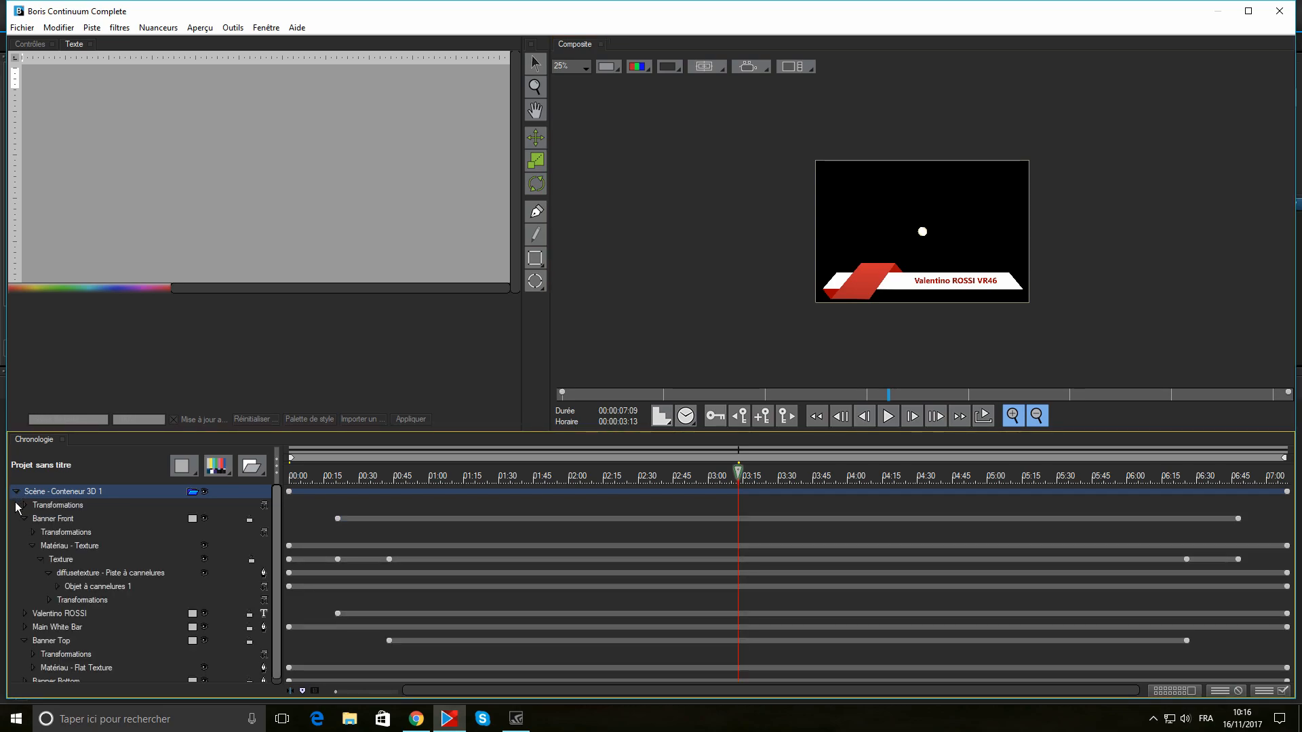
{"action": "left_click", "coordinate": [25, 520]}
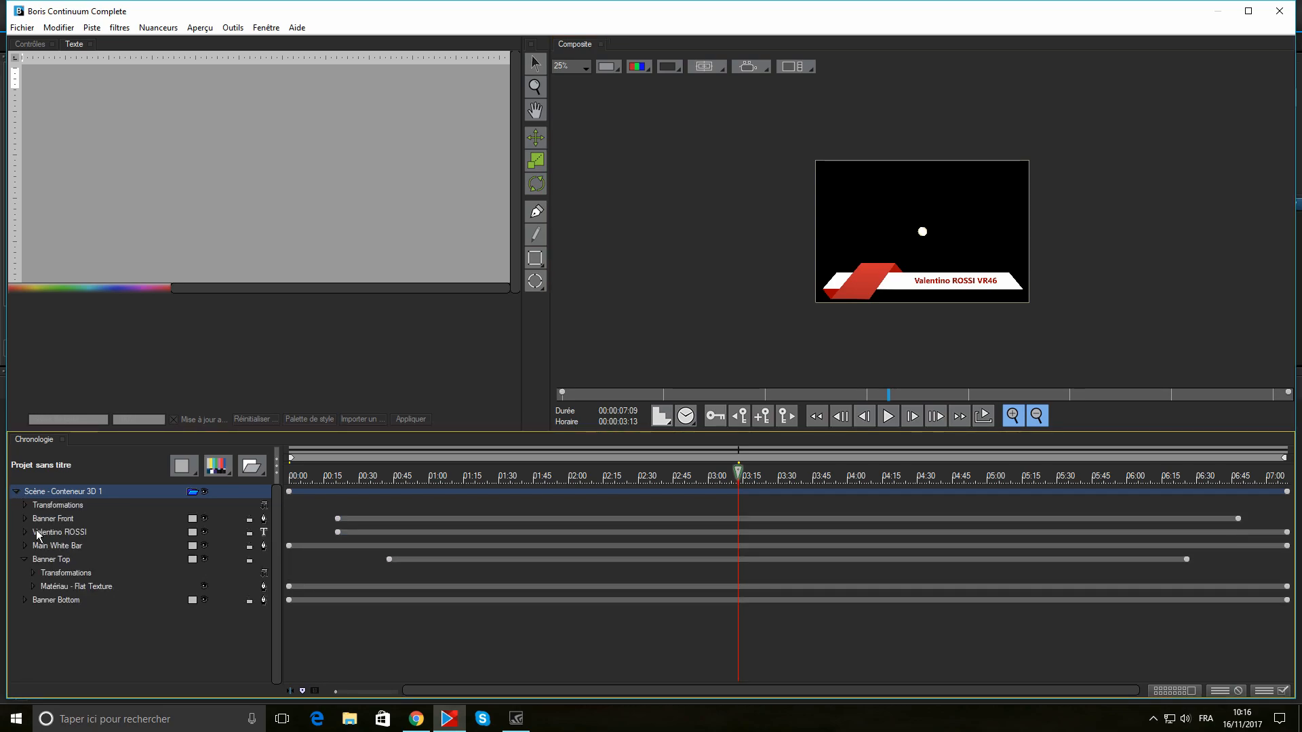
{"action": "left_click", "coordinate": [25, 532]}
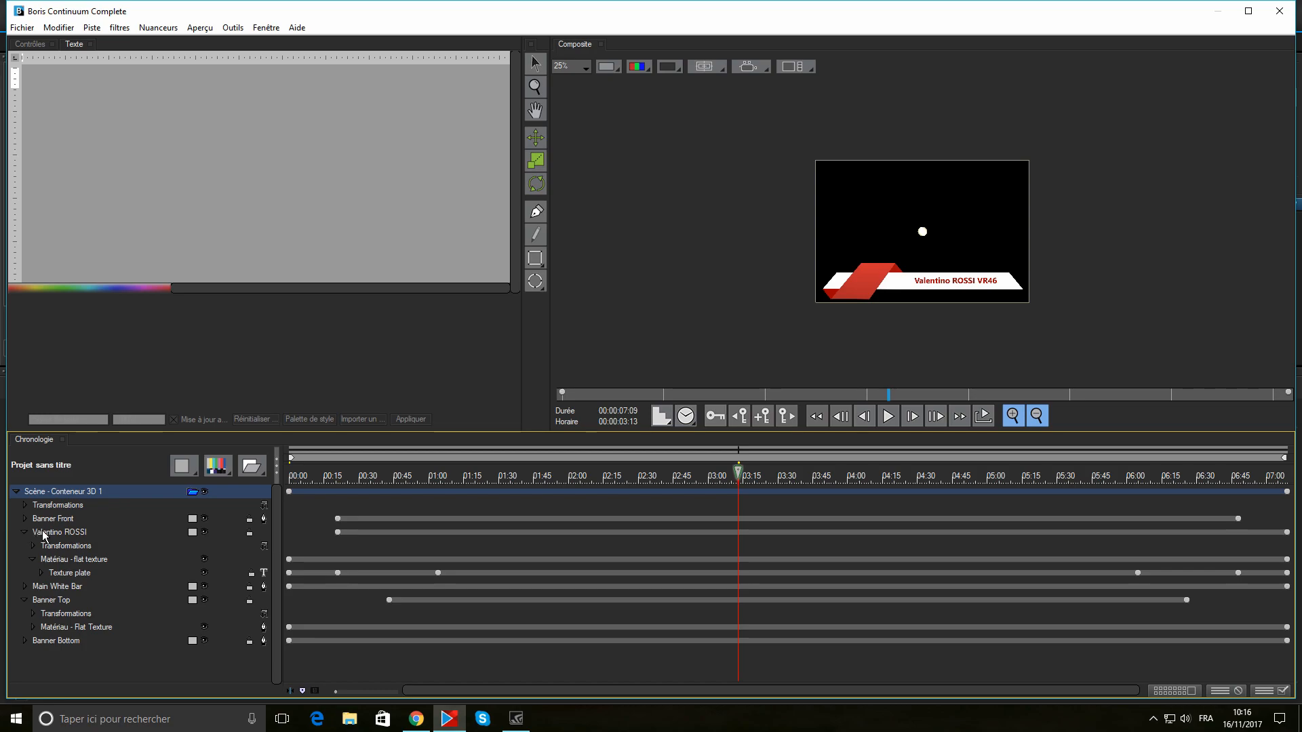
- Select the Valentino ROSSI text track, show its character formatting and make the title italic
{"action": "left_click", "coordinate": [53, 533]}
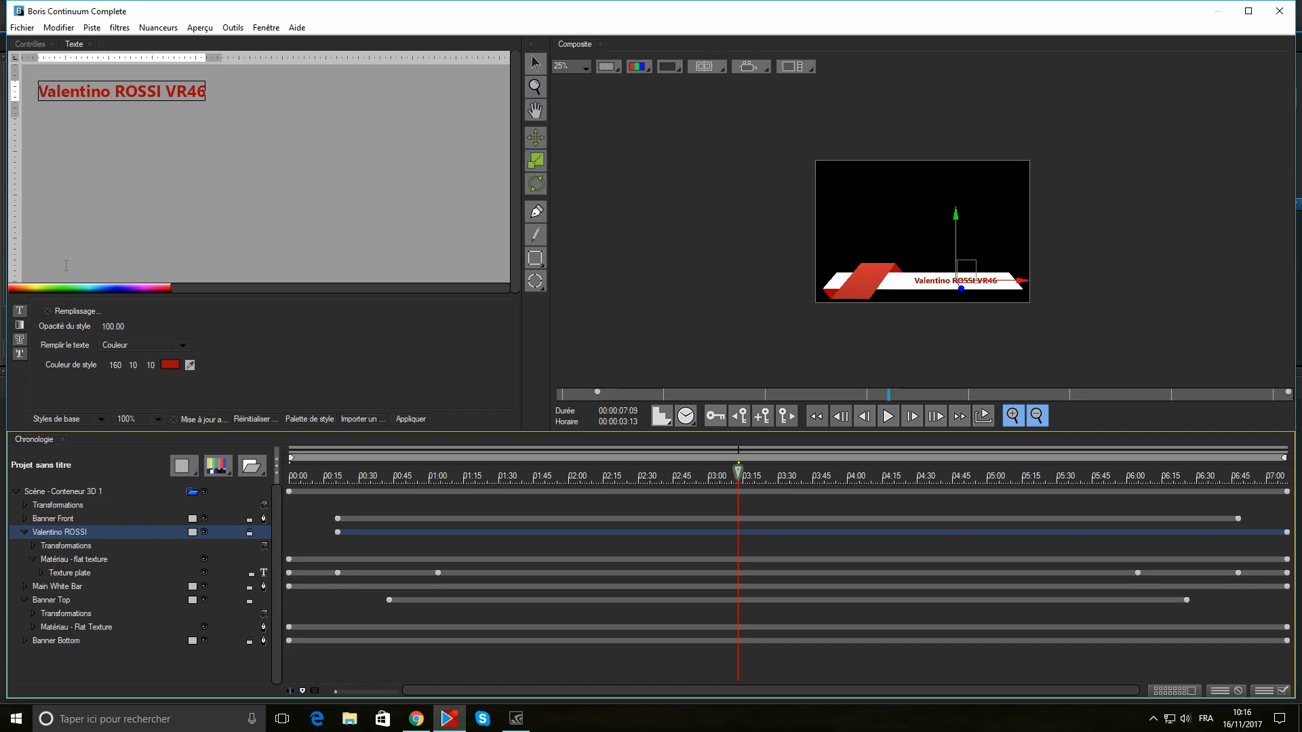
{"action": "left_click", "coordinate": [20, 311]}
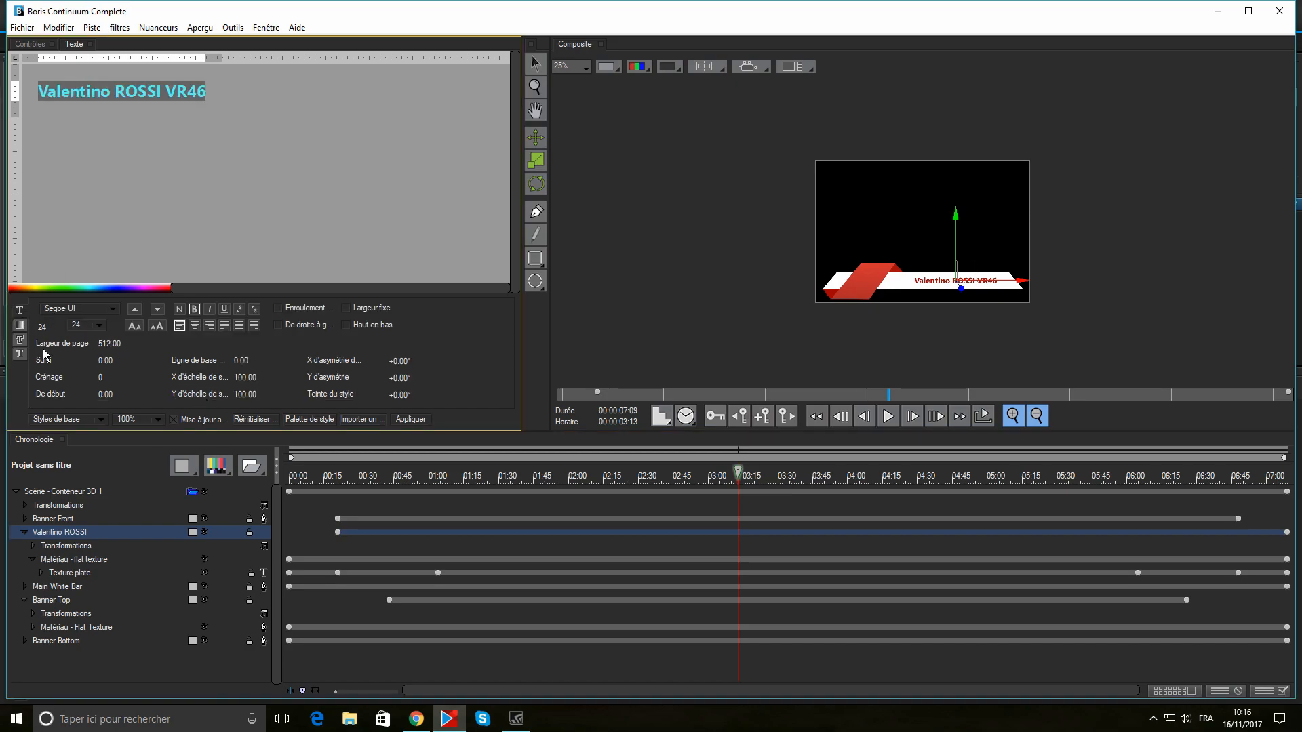
{"action": "left_click", "coordinate": [209, 311]}
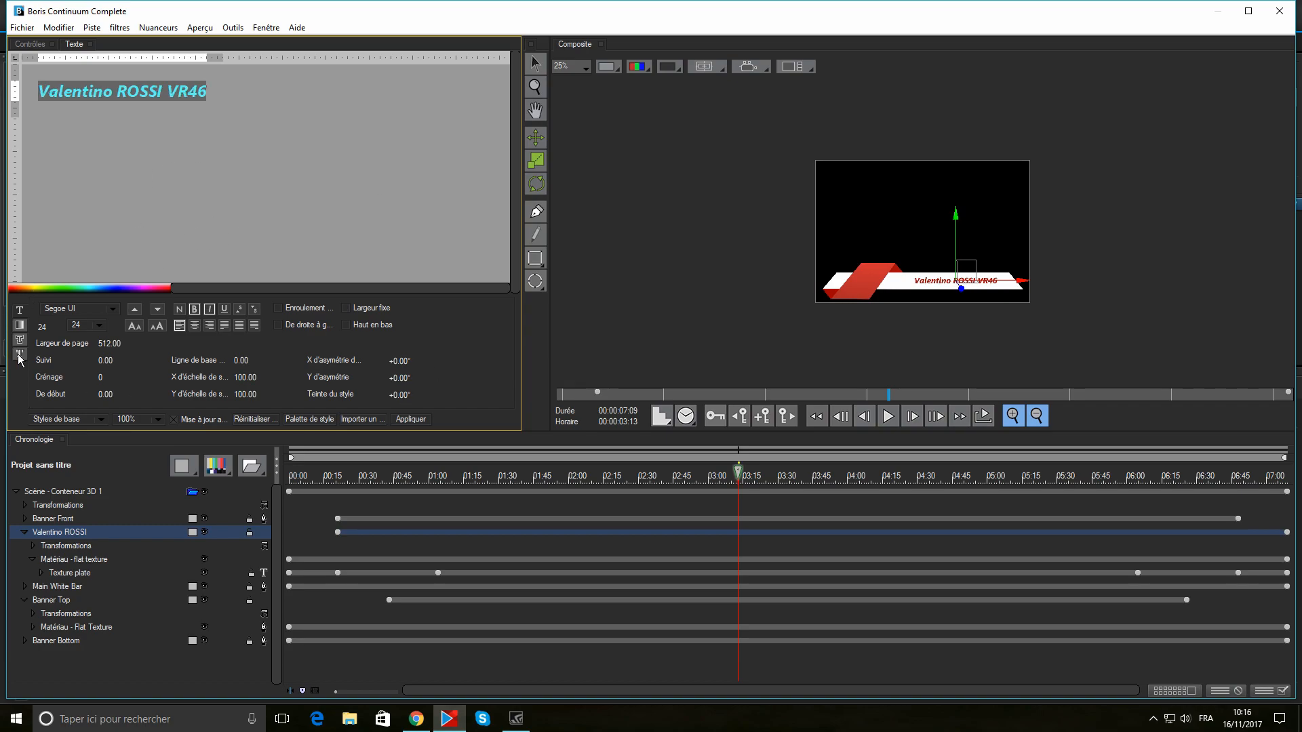
- Try font size 36 on the title text, and set it back to 24
{"action": "left_click", "coordinate": [99, 330]}
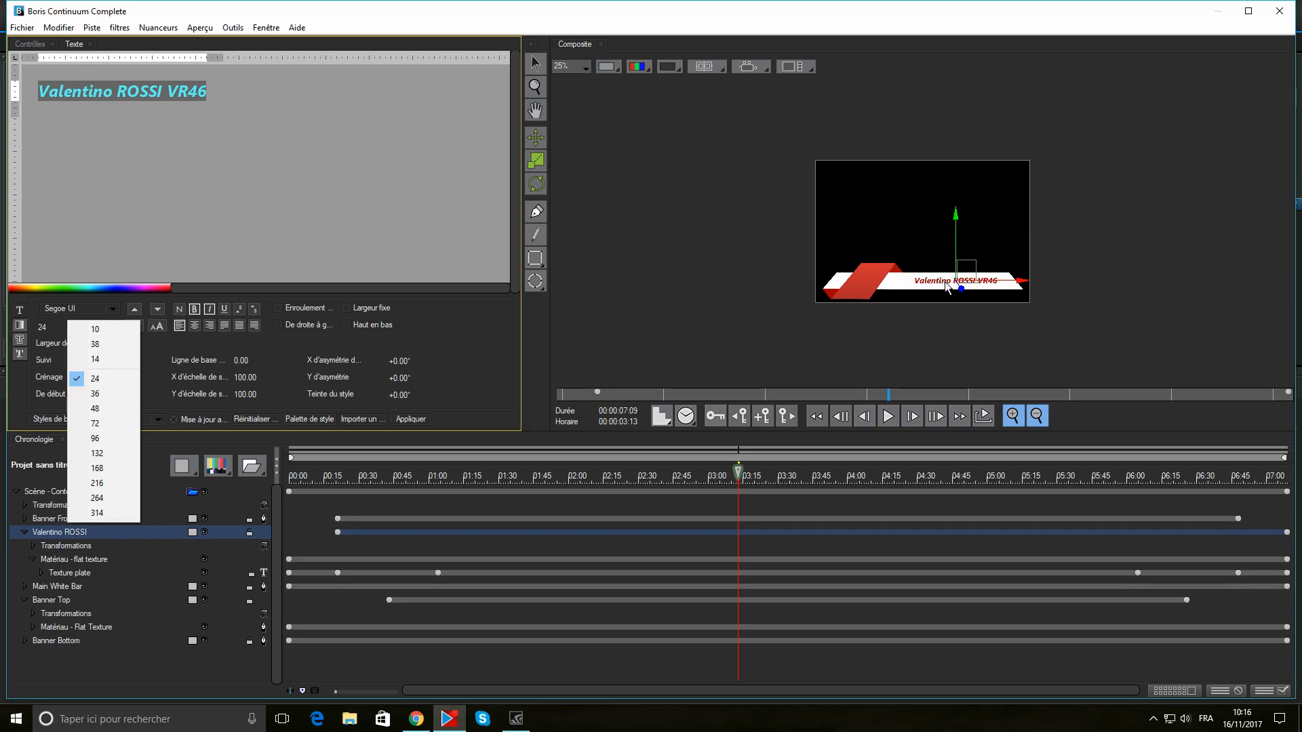
{"action": "left_click", "coordinate": [98, 394]}
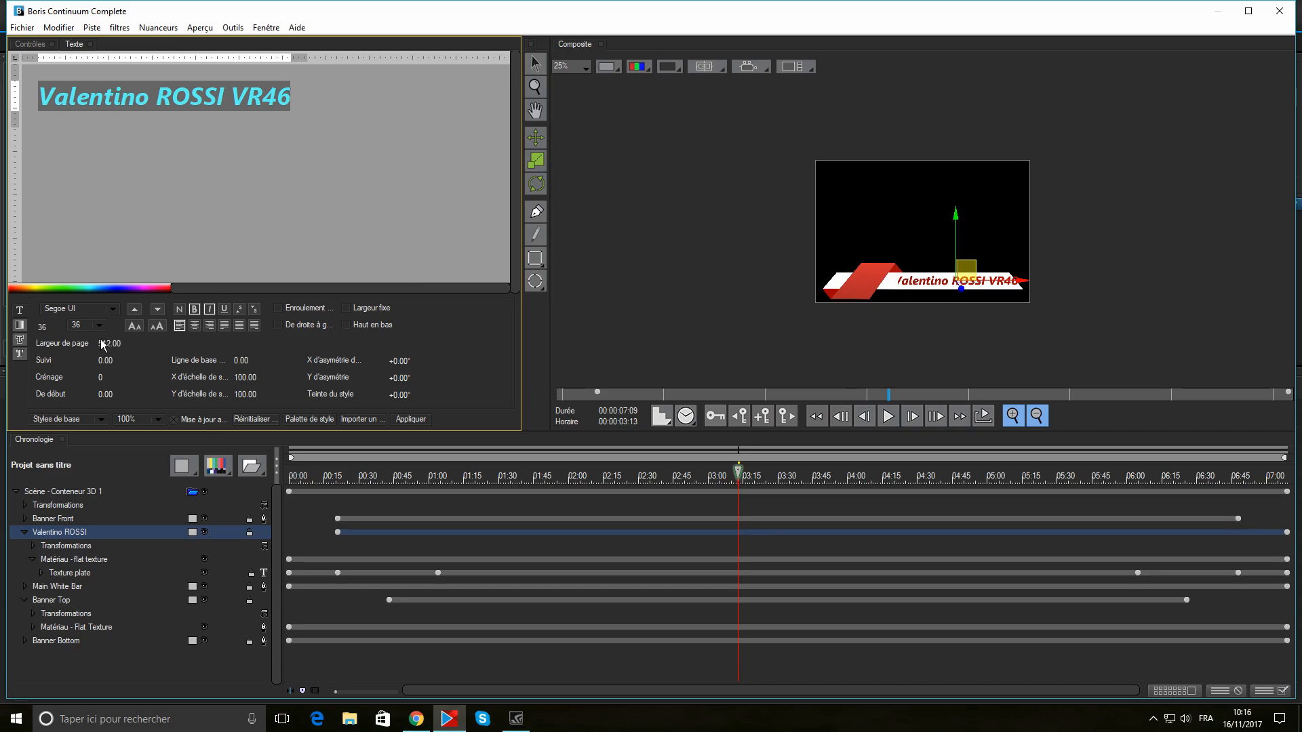
{"action": "left_click", "coordinate": [98, 325]}
{"action": "left_click", "coordinate": [95, 381]}
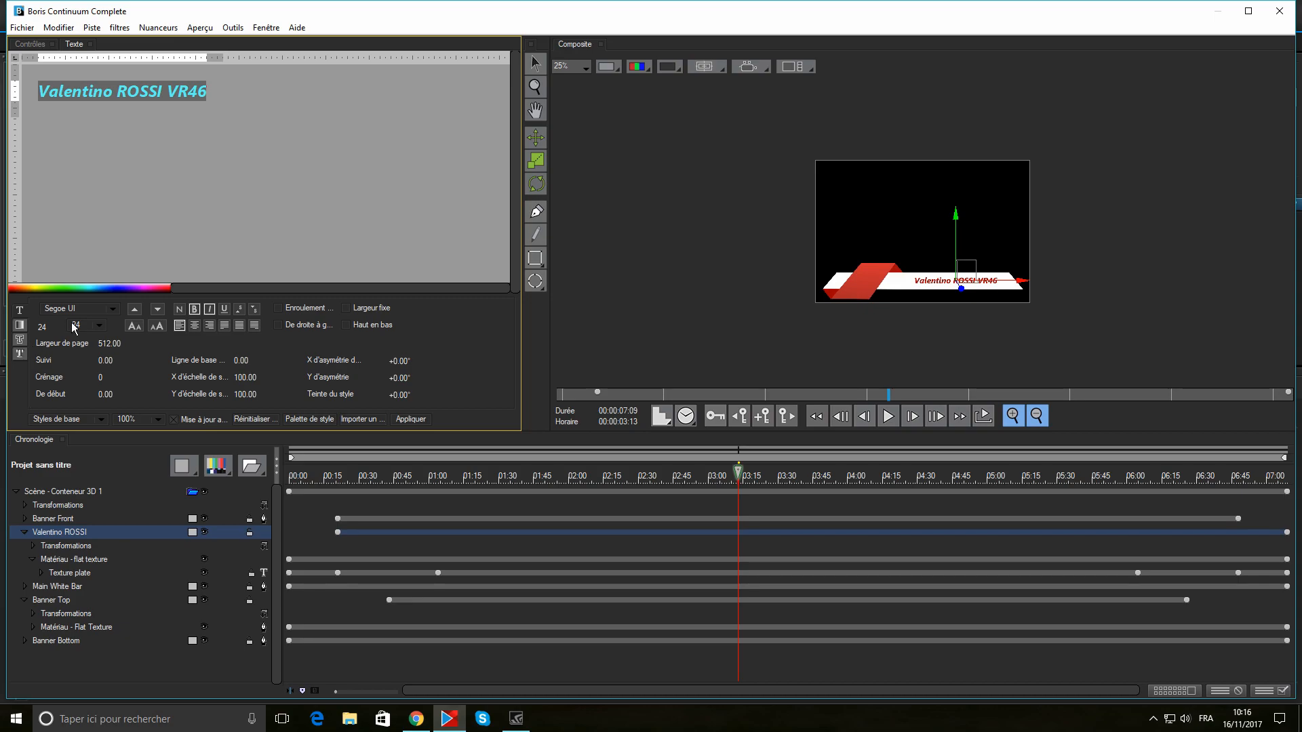
- Try the Smudger LET font on the selected title text
{"action": "left_click", "coordinate": [114, 310]}
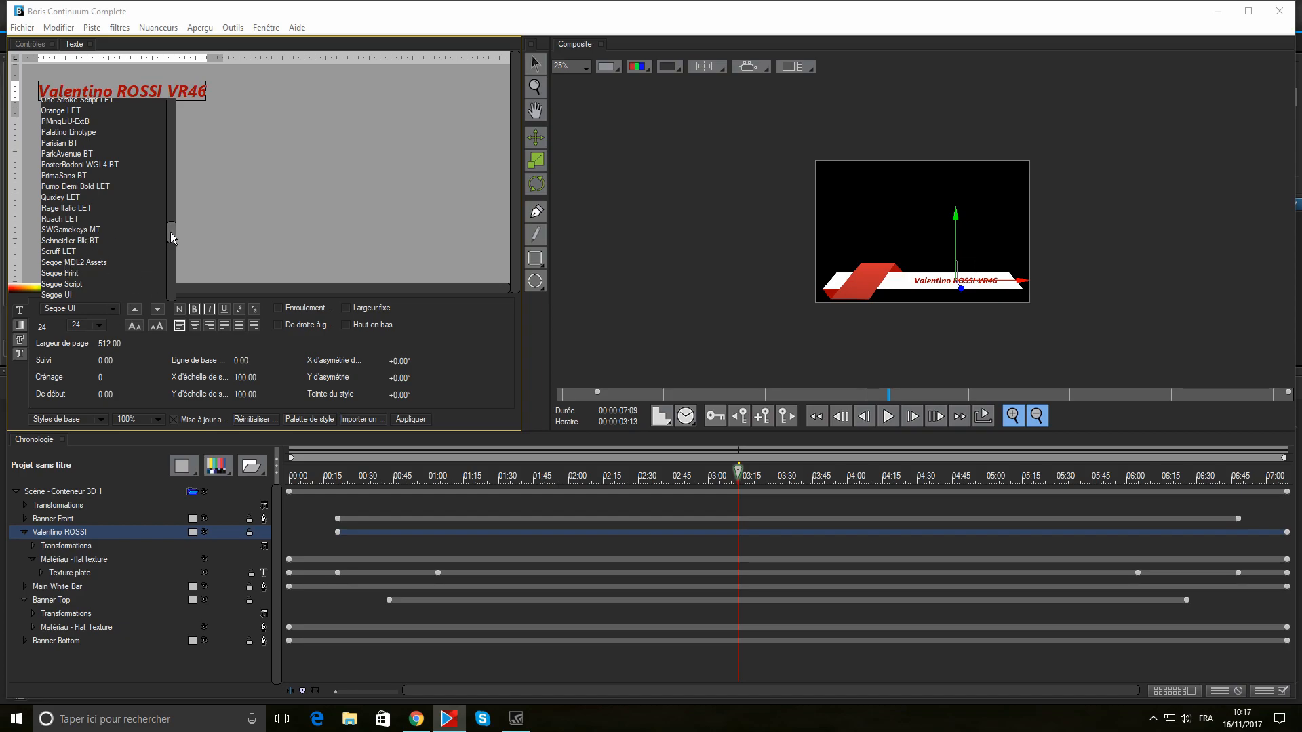
{"action": "left_click_drag", "start_coordinate": [172, 237], "coordinate": [172, 261]}
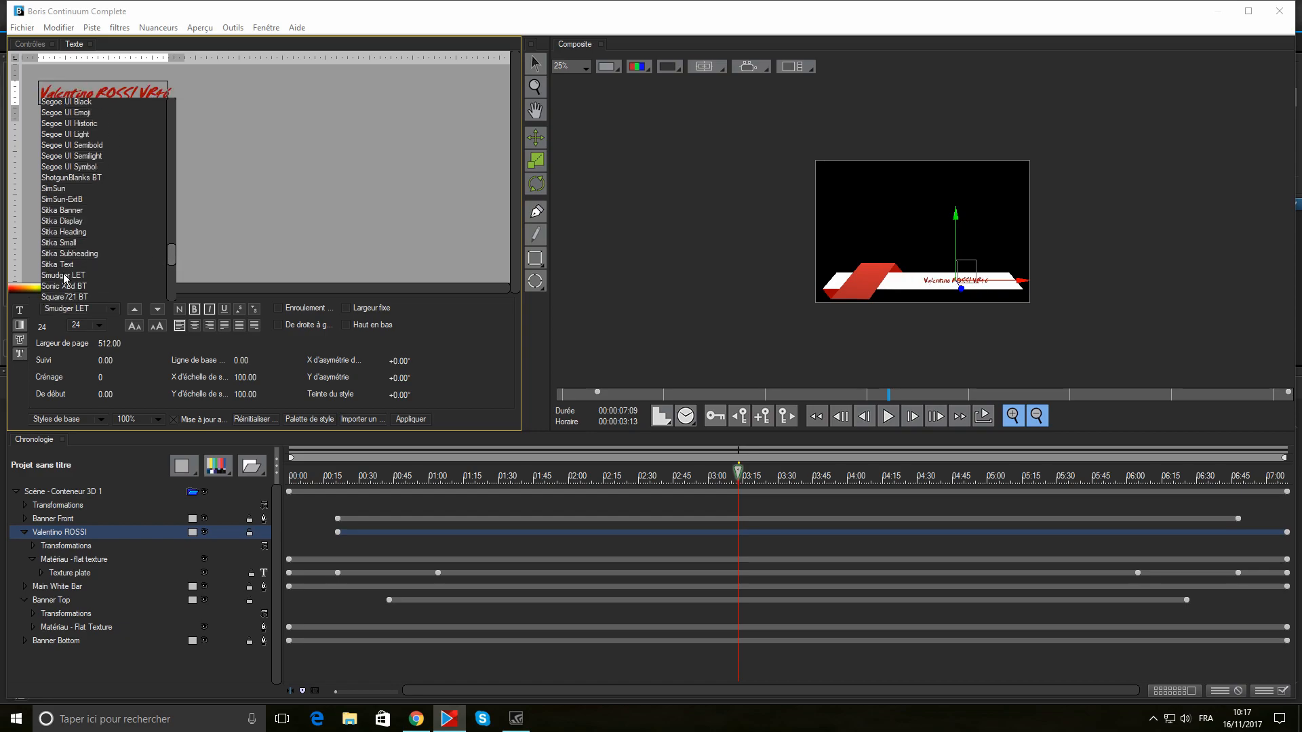
{"action": "left_click", "coordinate": [216, 222]}
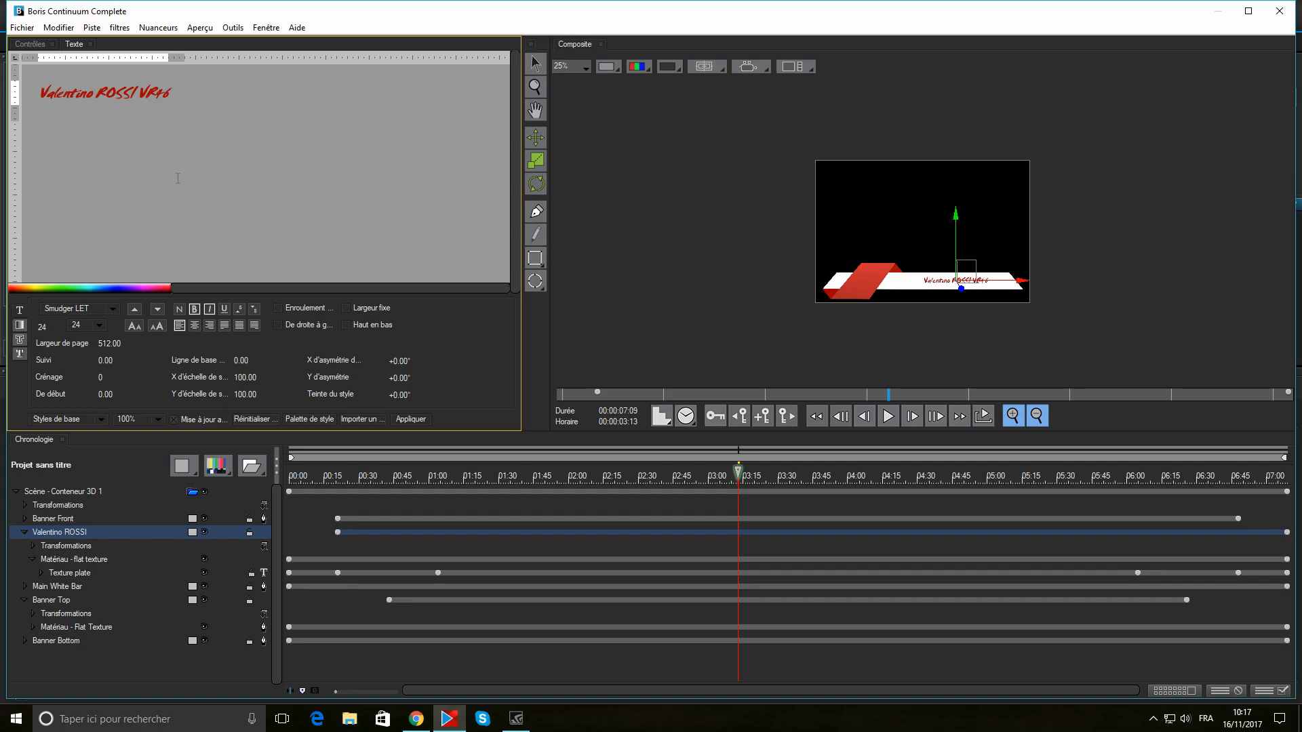
- Try switching the title font to Segoe UI Semibold, Arial Black and Arial without reselecting the text
{"action": "left_click", "coordinate": [108, 309]}
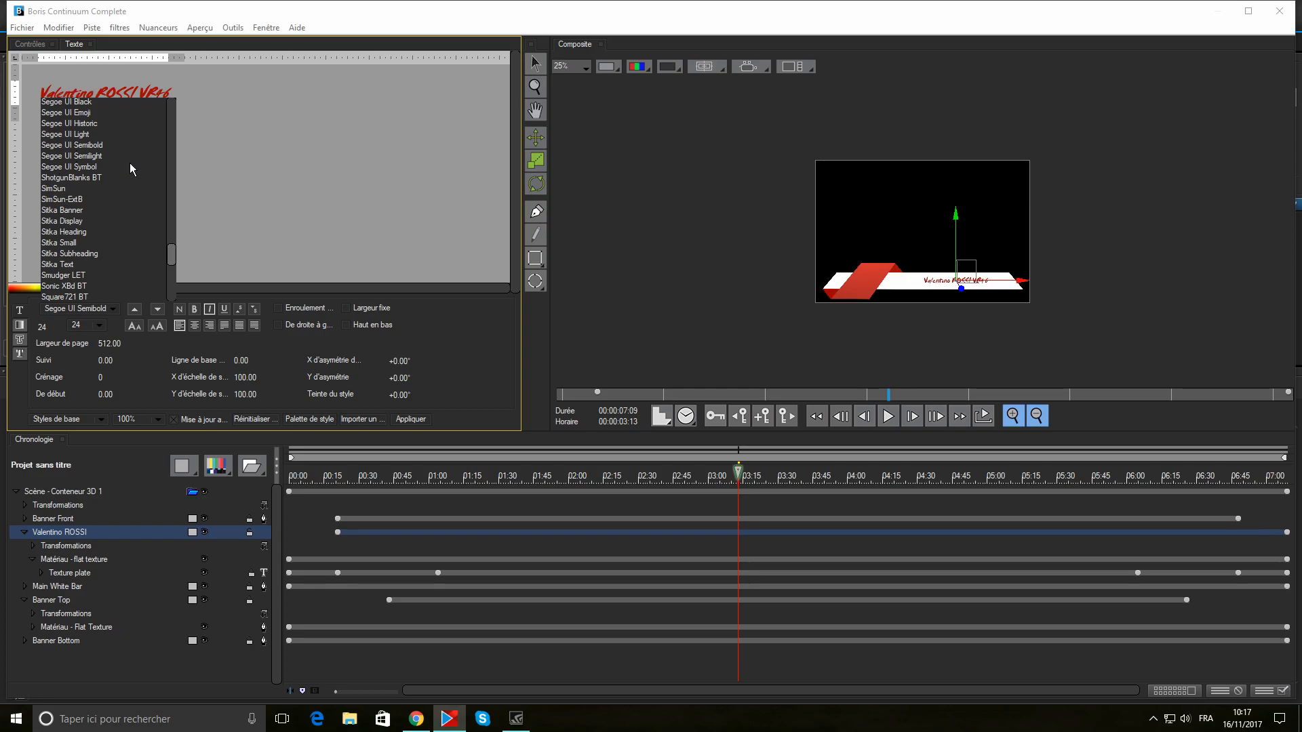
{"action": "left_click_drag", "start_coordinate": [172, 258], "coordinate": [169, 116]}
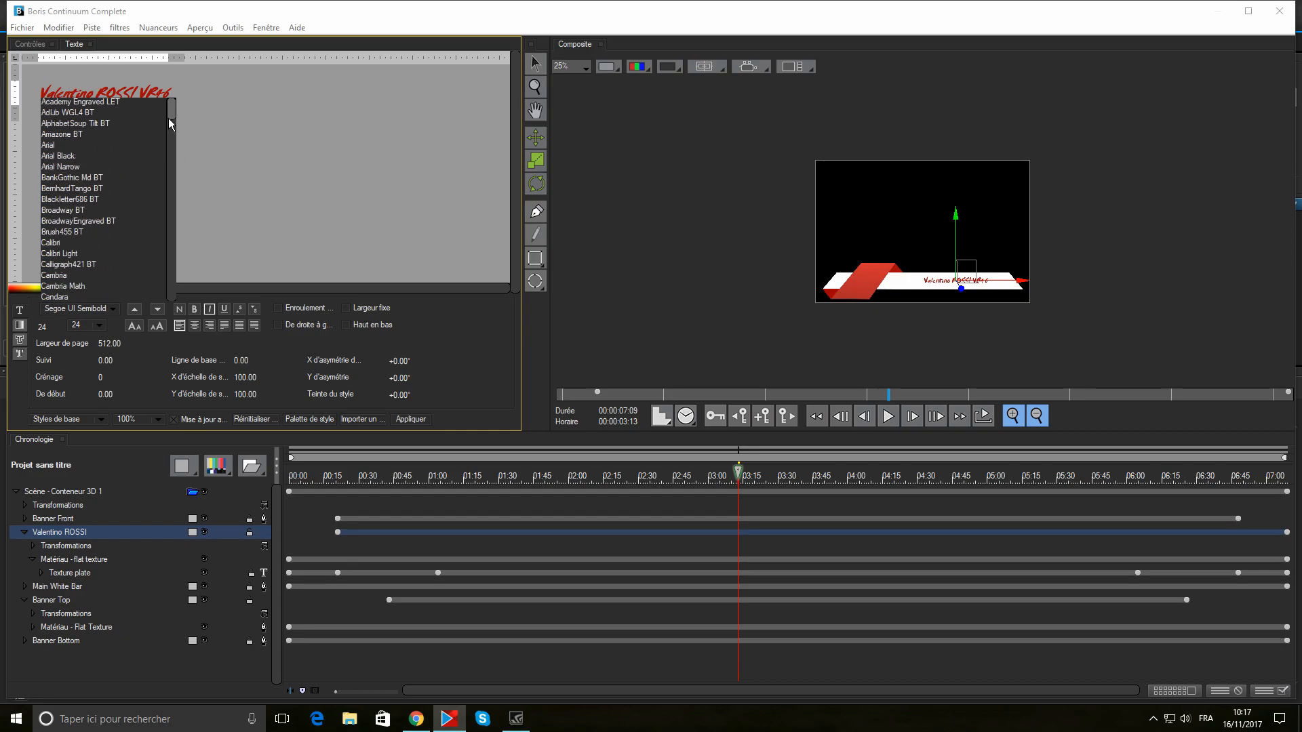
{"action": "left_click", "coordinate": [63, 158]}
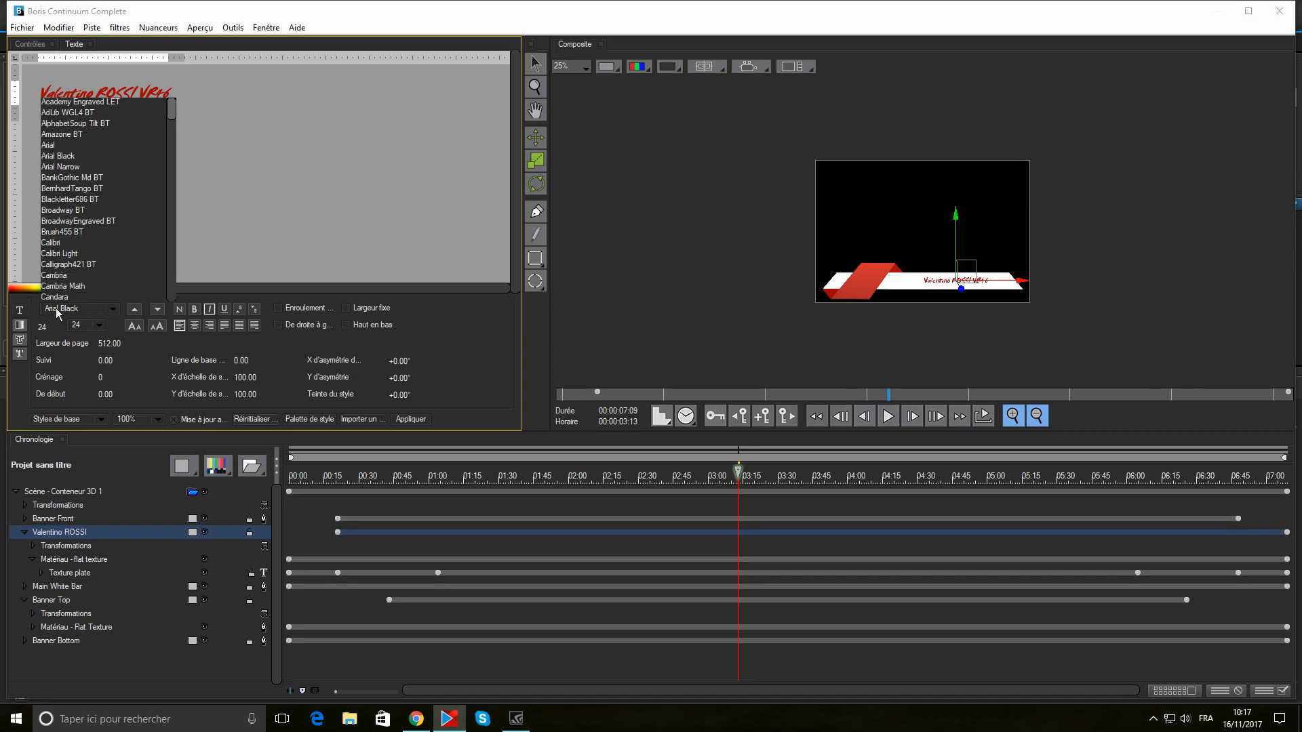
{"action": "left_click", "coordinate": [261, 223]}
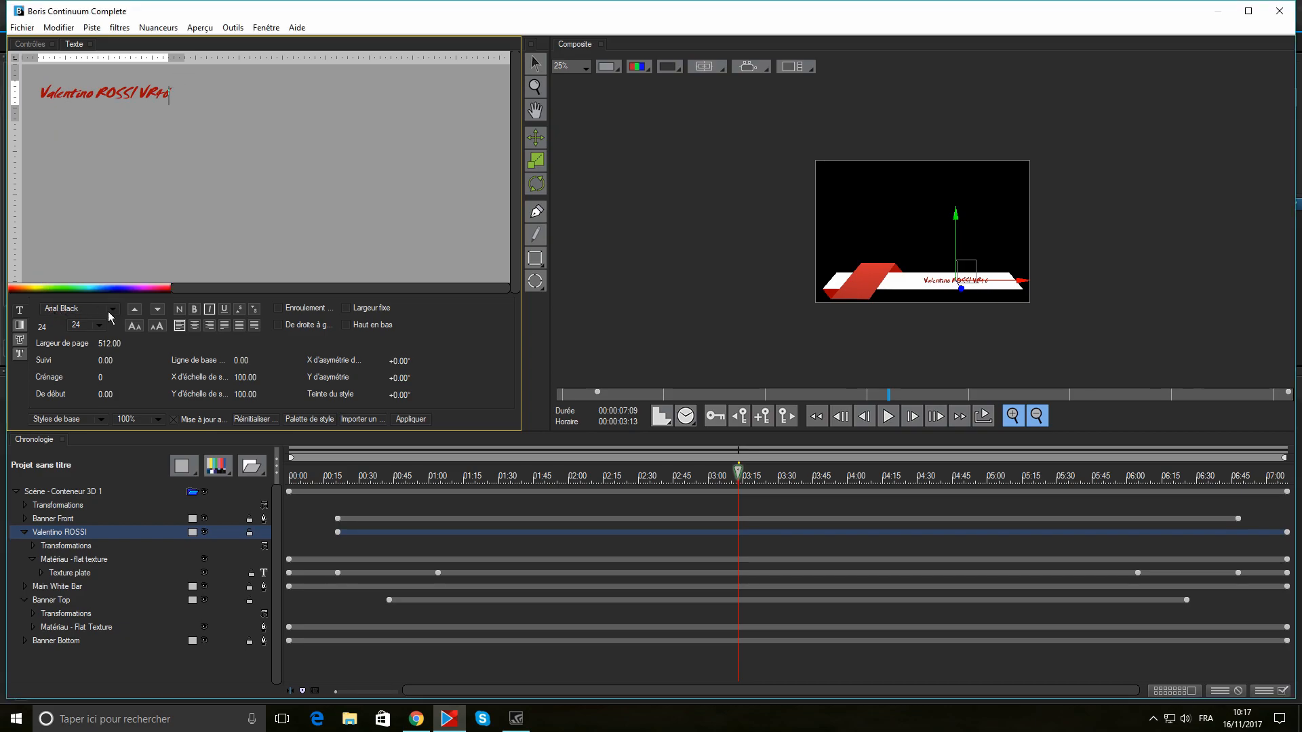
{"action": "left_click", "coordinate": [77, 311]}
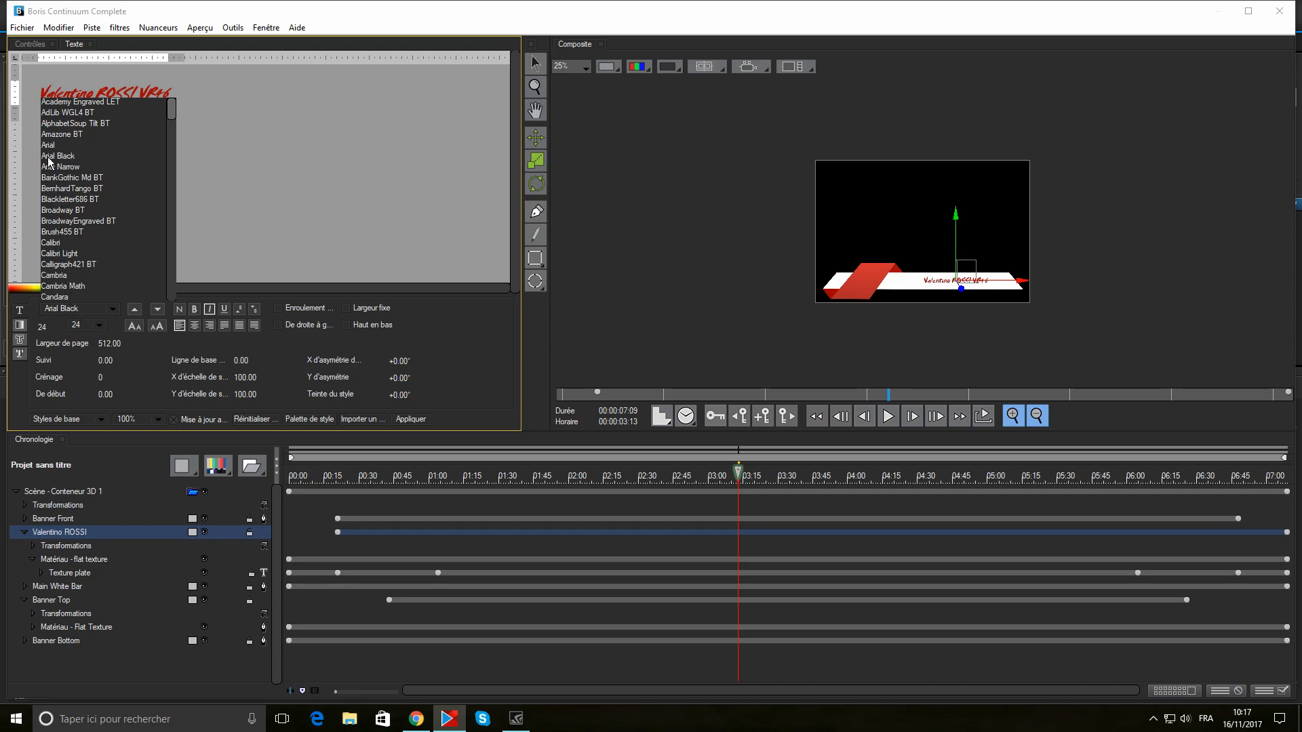
{"action": "left_click", "coordinate": [267, 140]}
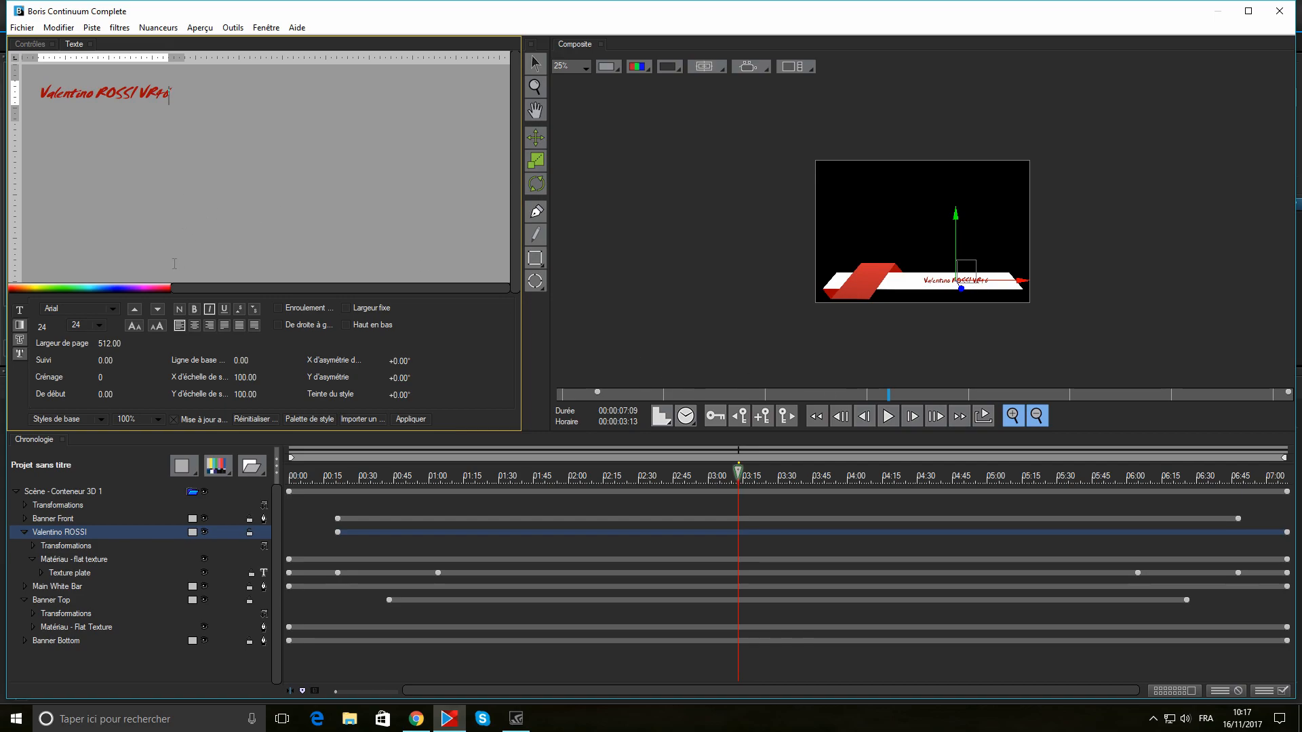
- Select the whole title text and set its font to Arial Black
{"action": "mouse_move", "coordinate": [165, 86]}
{"action": "left_mouse_down"}
{"action": "mouse_move", "coordinate": [40, 95]}
{"action": "mouse_move", "coordinate": [62, 121]}
{"action": "left_mouse_up"}
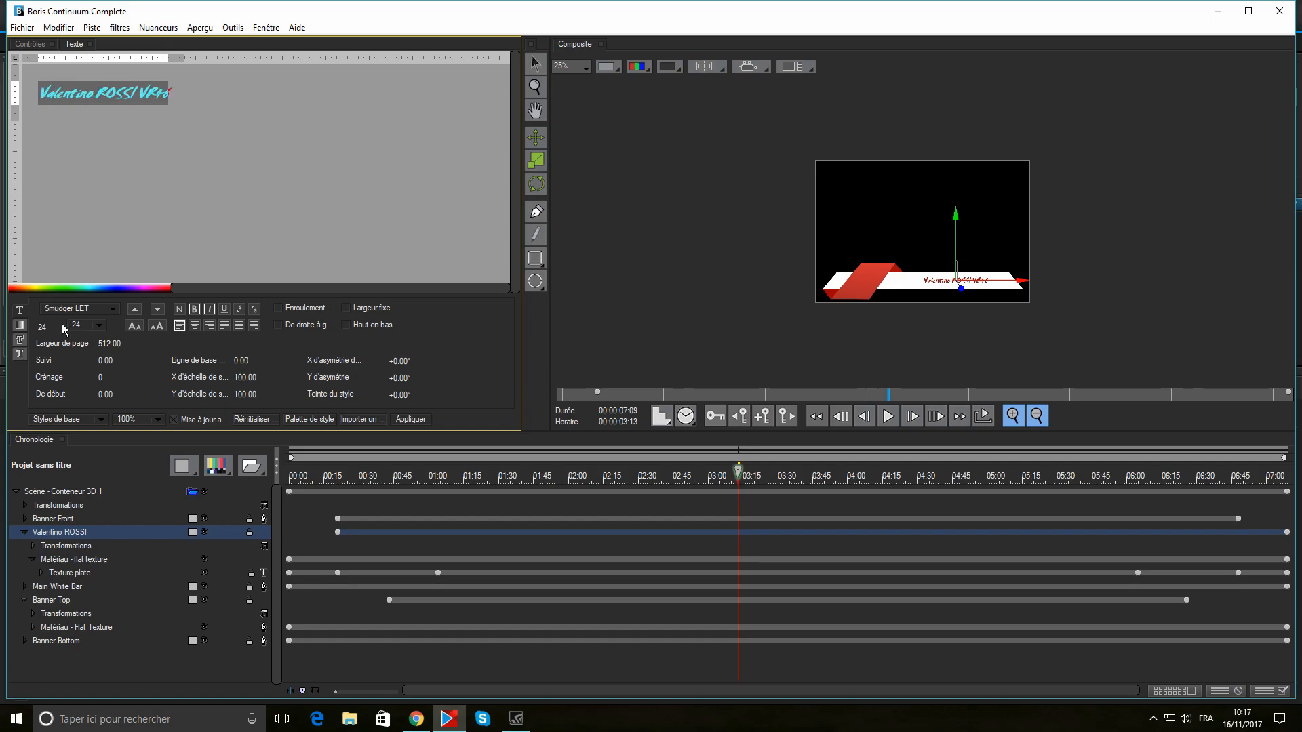
{"action": "left_click", "coordinate": [113, 310]}
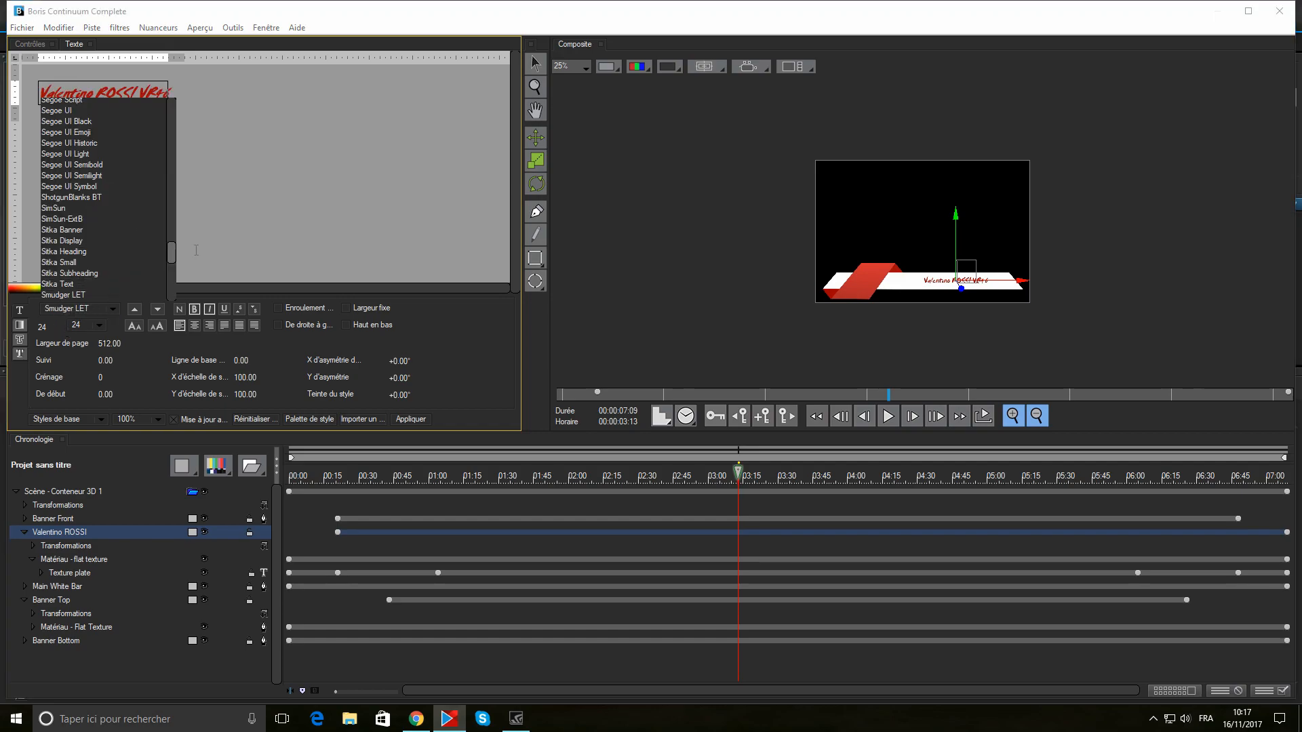
{"action": "left_click_drag", "start_coordinate": [172, 259], "coordinate": [182, 113]}
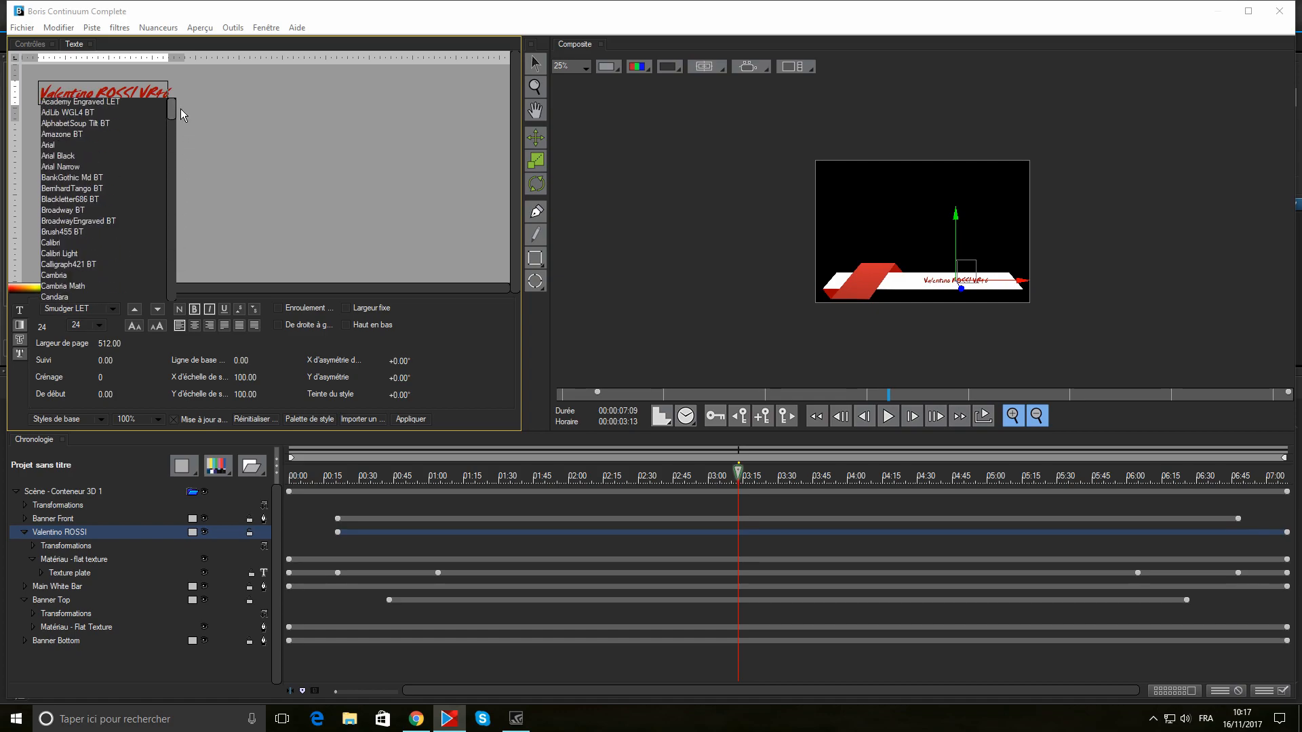
{"action": "left_click", "coordinate": [56, 156]}
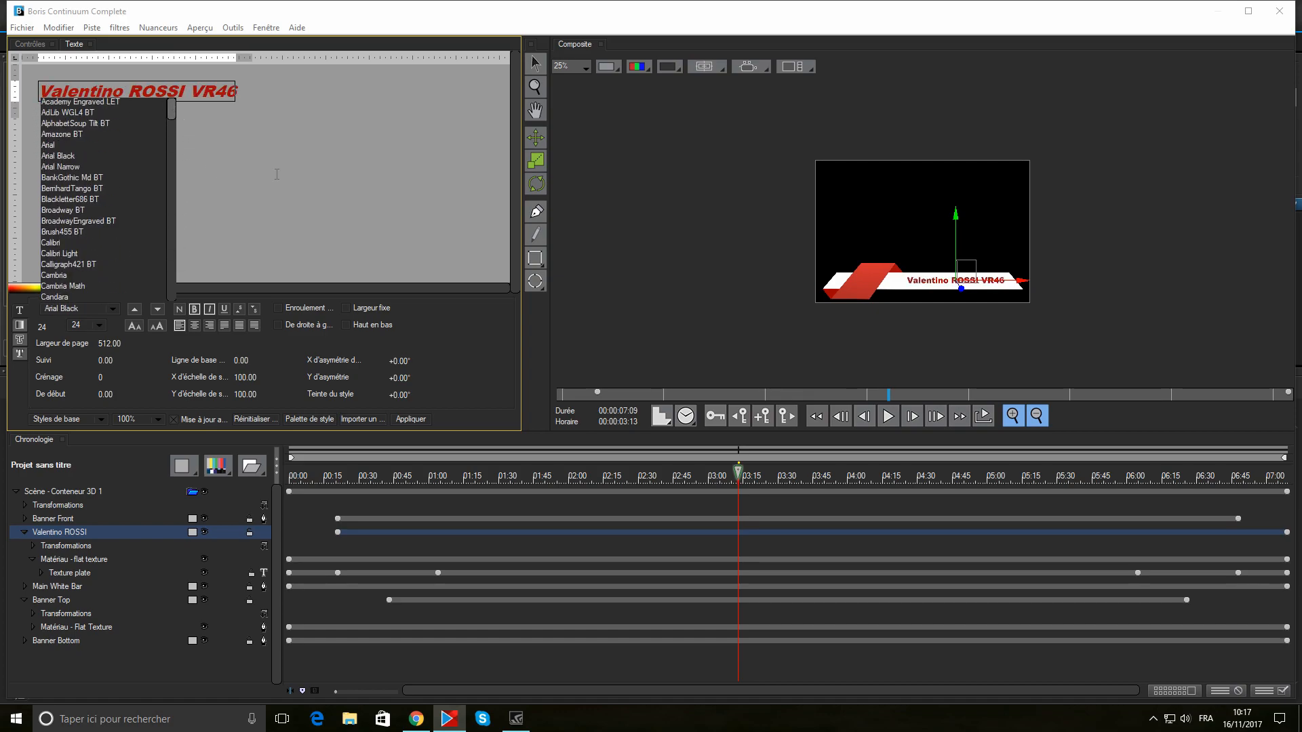
{"action": "left_click", "coordinate": [128, 207]}
- Fill the whole title text with bright red (255, 0, 0) and apply the edited title to the clip
{"action": "left_click_drag", "start_coordinate": [236, 108], "coordinate": [41, 85]}
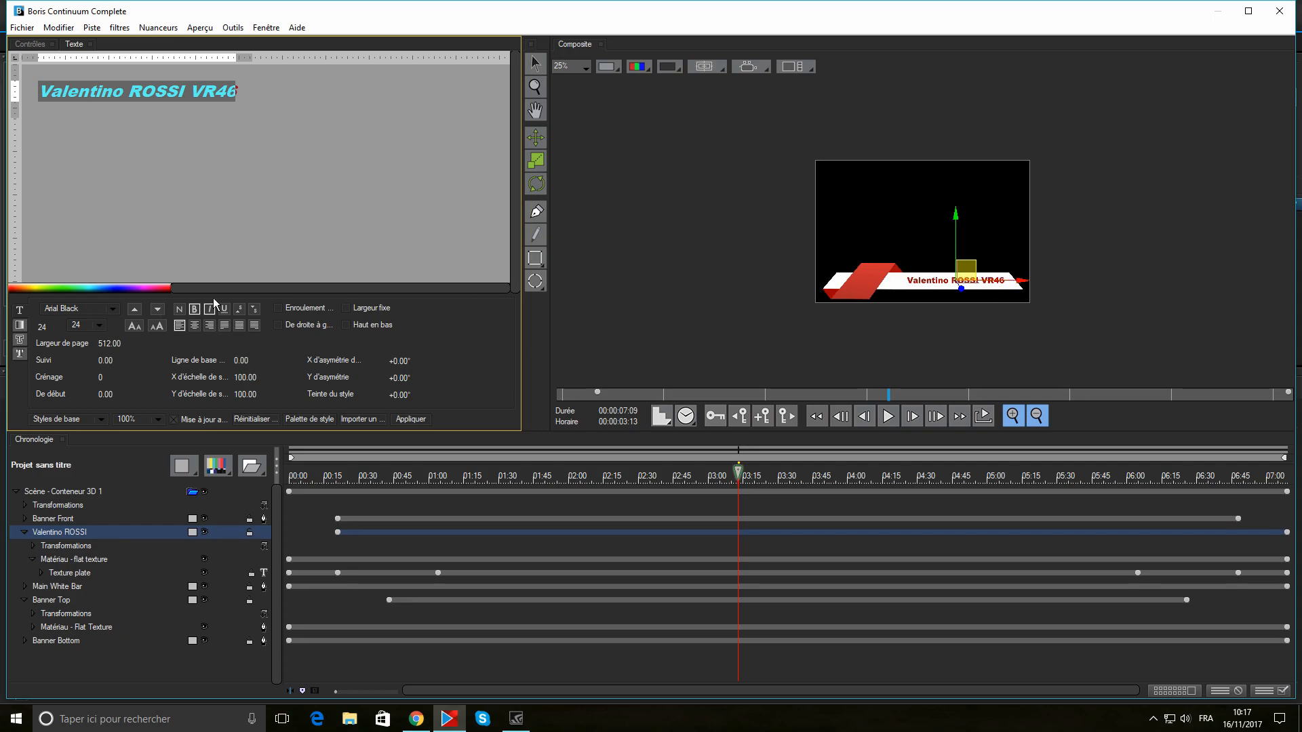
{"action": "left_click", "coordinate": [20, 328]}
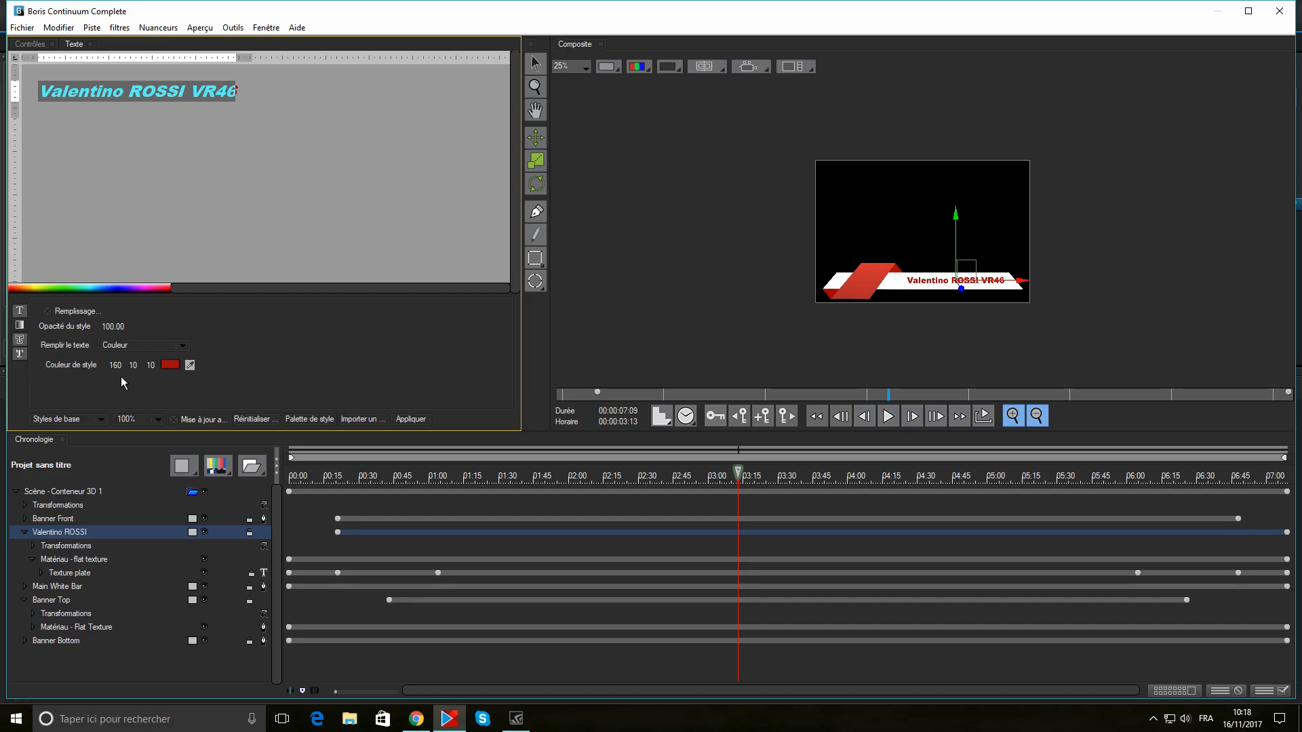
{"action": "left_click", "coordinate": [169, 366]}
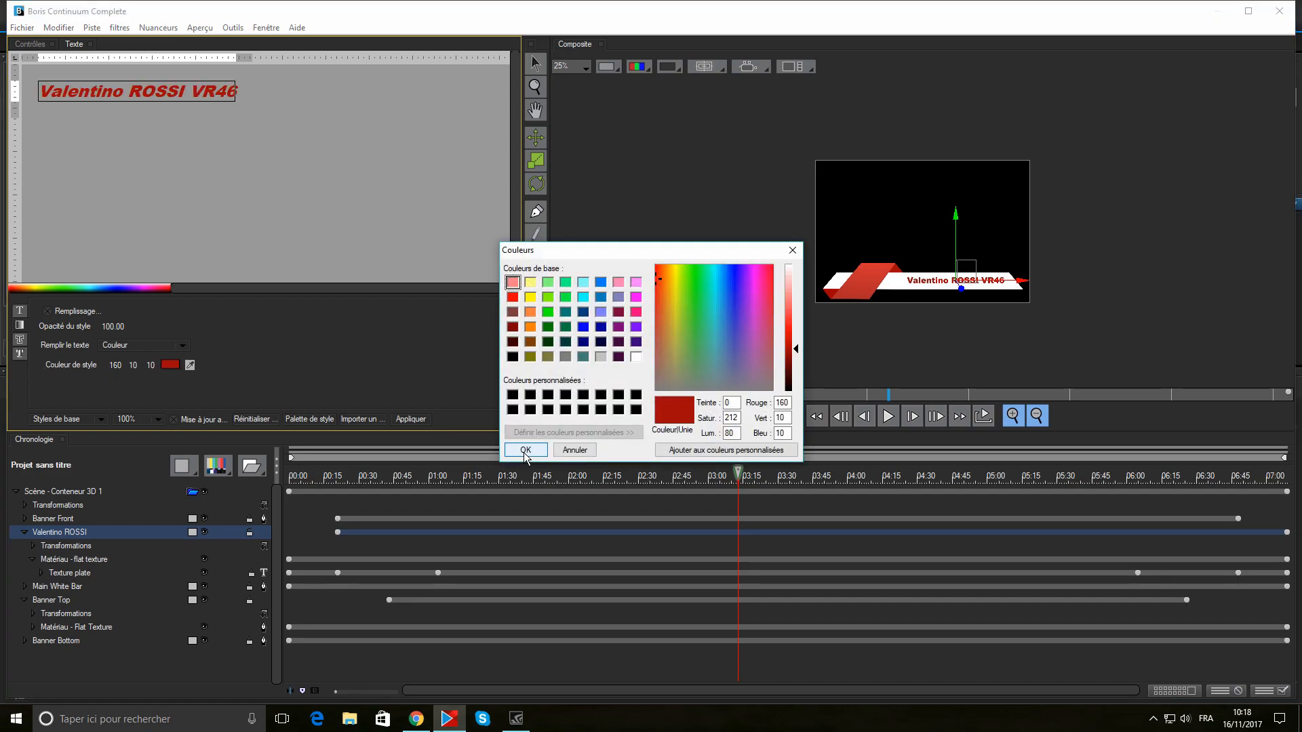
{"action": "left_click", "coordinate": [513, 297]}
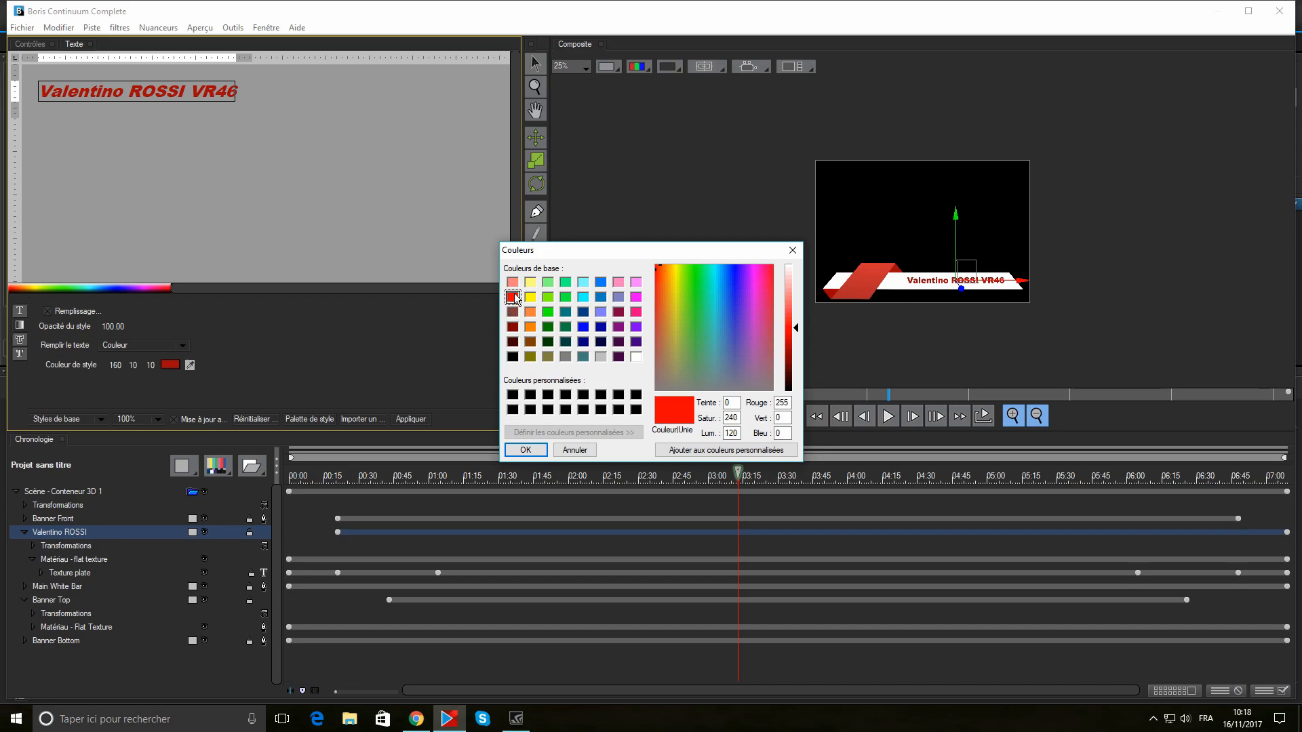
{"action": "left_click", "coordinate": [526, 451]}
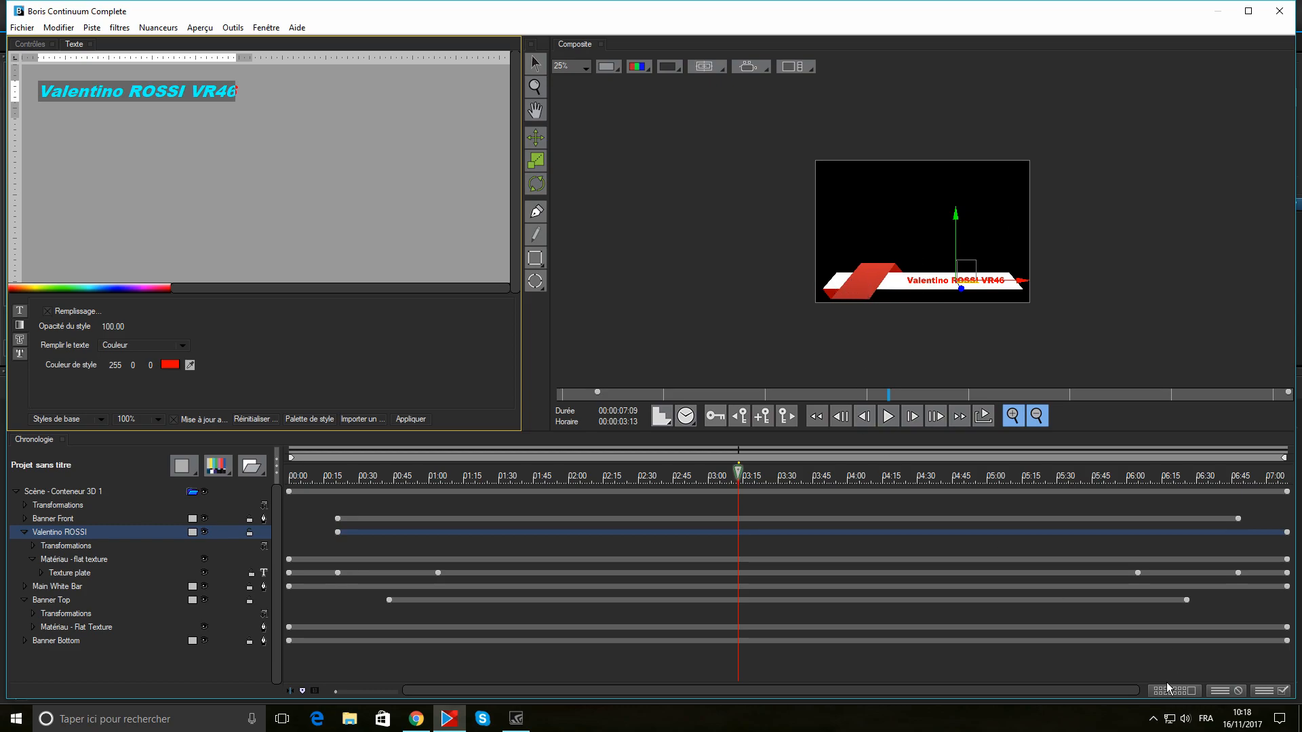
{"action": "left_click", "coordinate": [1269, 692]}
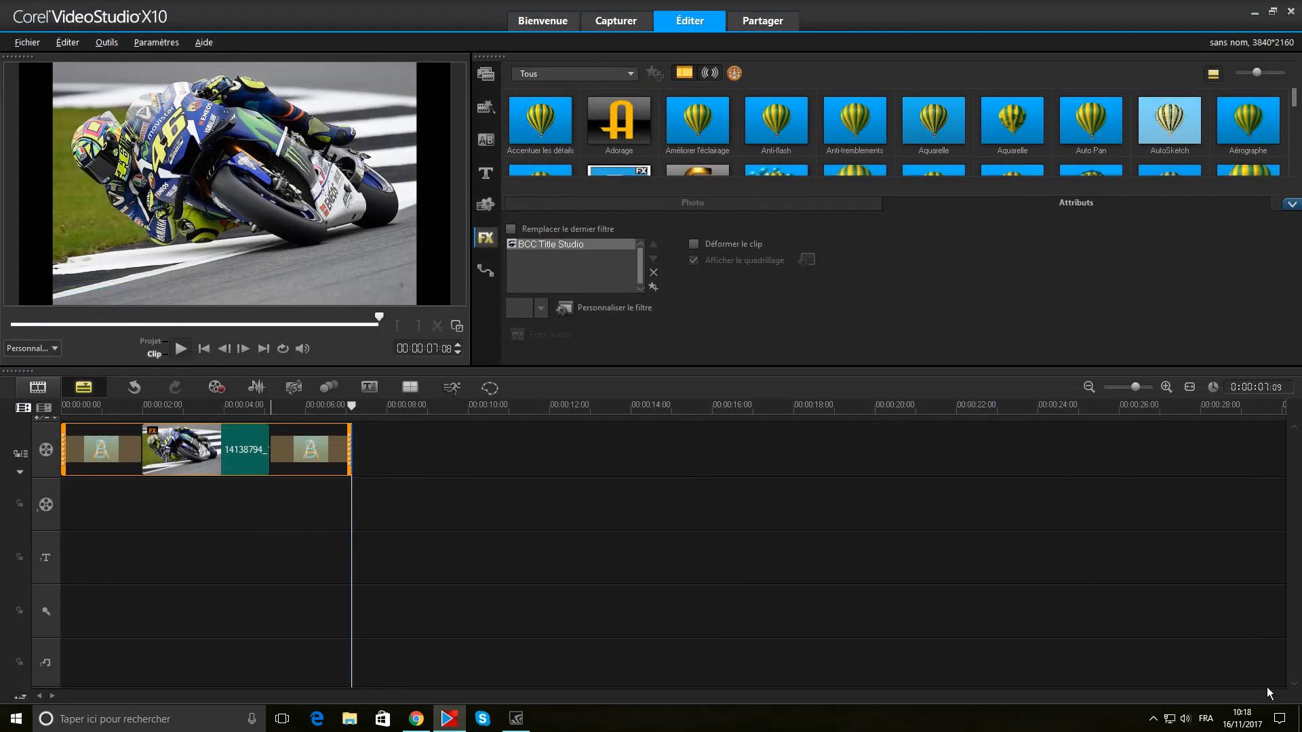
- Preview the finished title over the photo in the project, at about 00:00:03:16, from the start and at about 00:00:02:51
{"action": "left_click", "coordinate": [193, 495]}
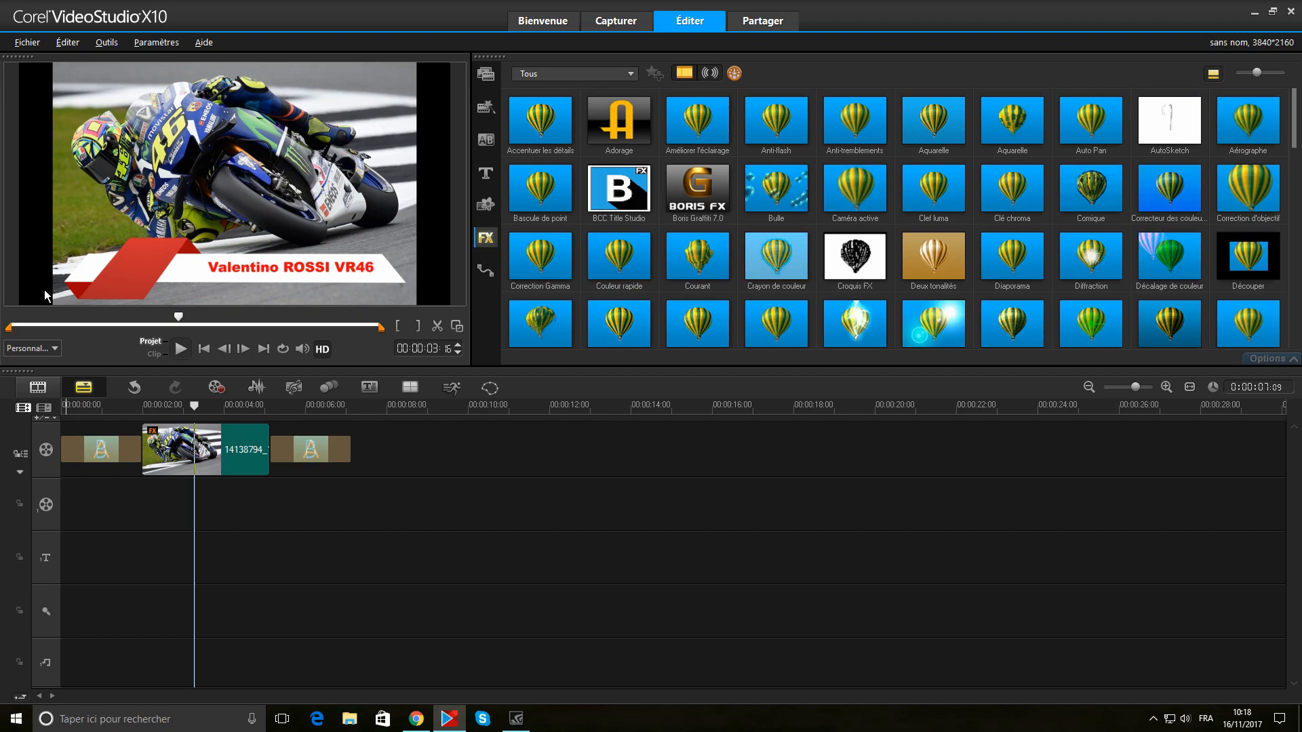
{"action": "left_click_drag", "start_coordinate": [177, 317], "coordinate": [1, 335]}
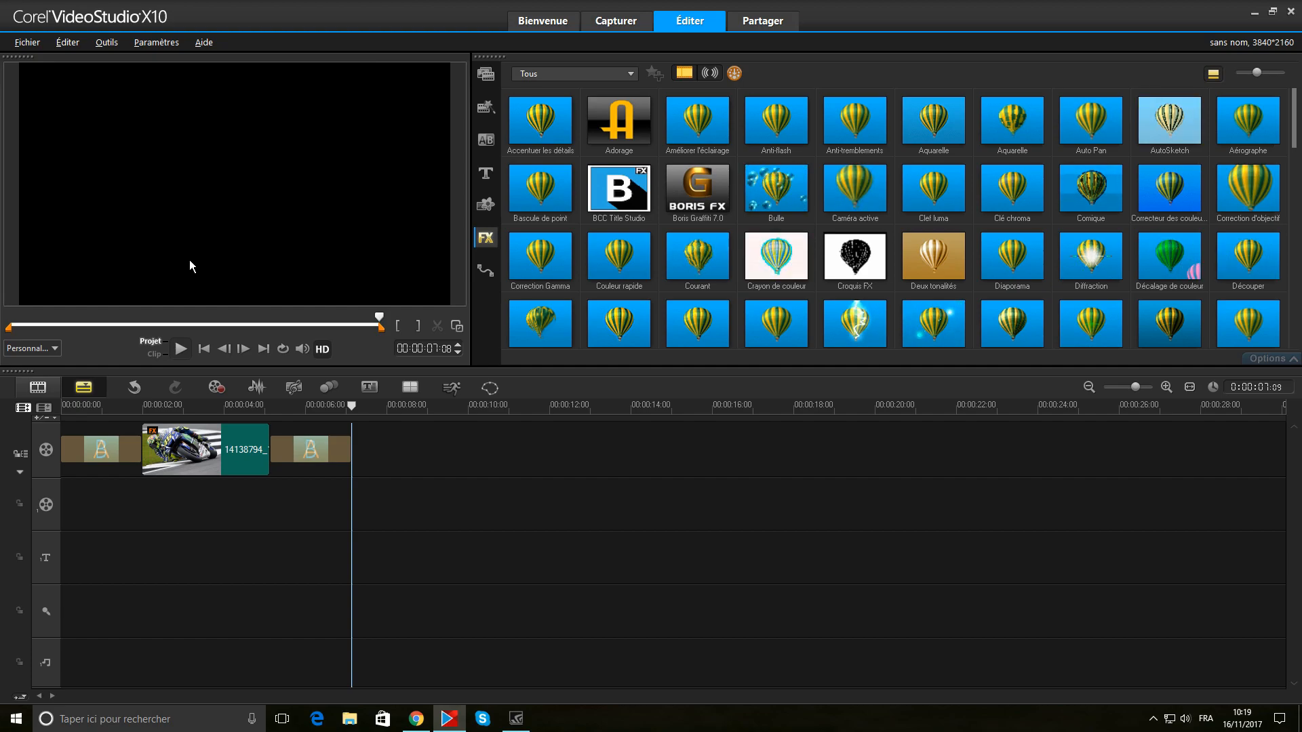
{"action": "left_click", "coordinate": [177, 503]}
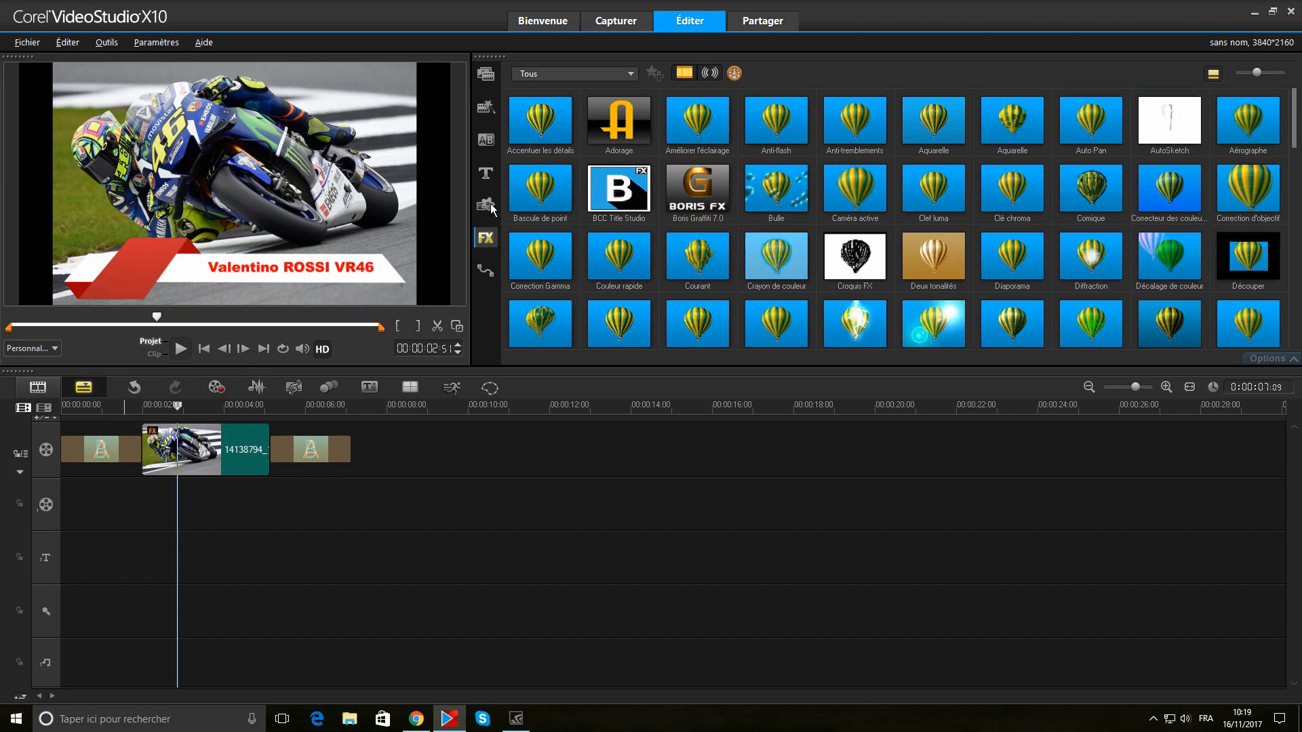
- Delete the titled photo clip from the timeline
{"action": "left_click", "coordinate": [224, 450]}
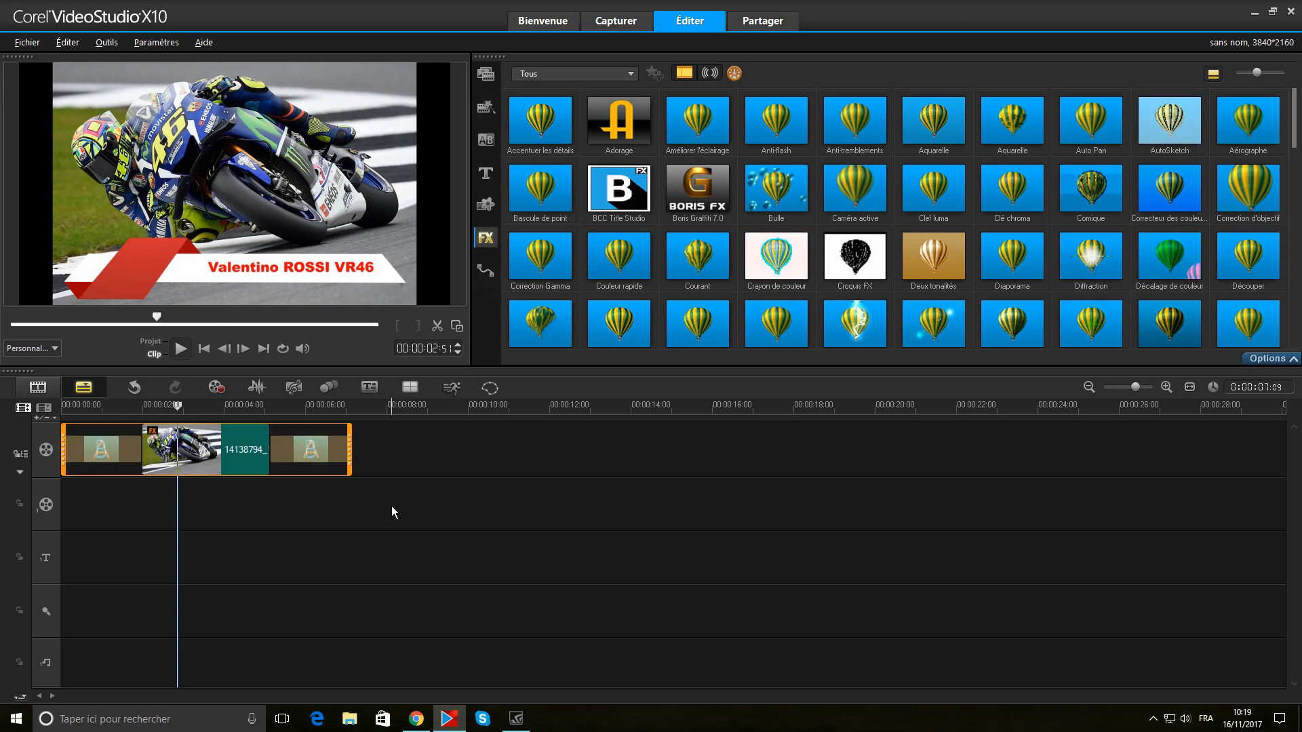
{"action": "right_click", "coordinate": [227, 457]}
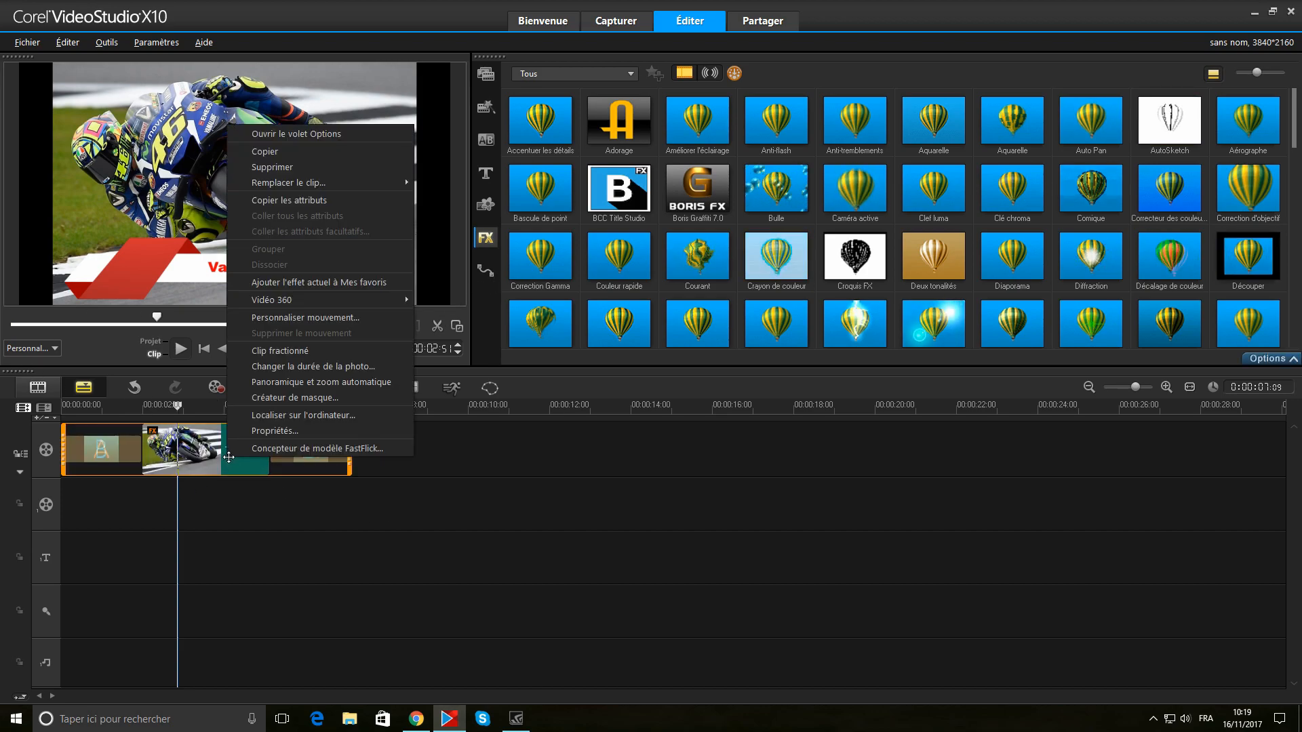
{"action": "left_click", "coordinate": [284, 172]}
- Add the third photo of the A Faire library folder, 15895734, to the start of the first video track
{"action": "left_click", "coordinate": [486, 74]}
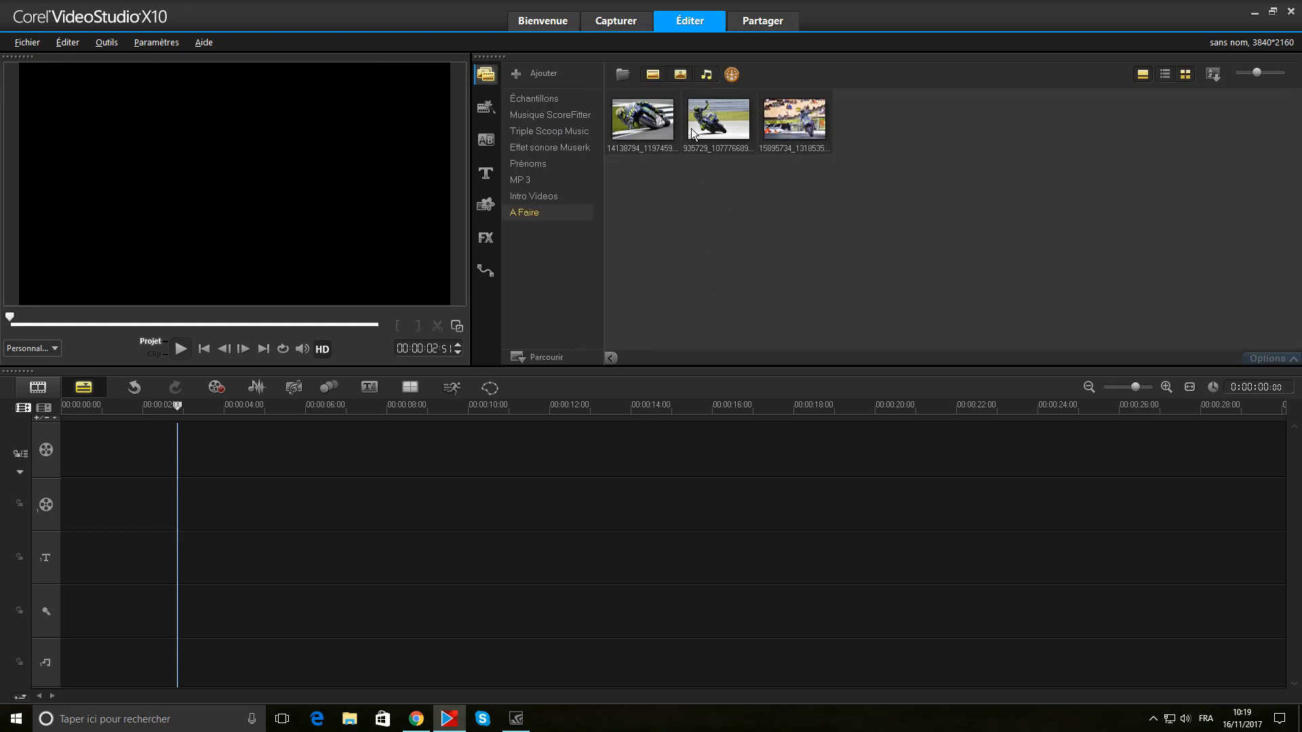
{"action": "left_click", "coordinate": [776, 121]}
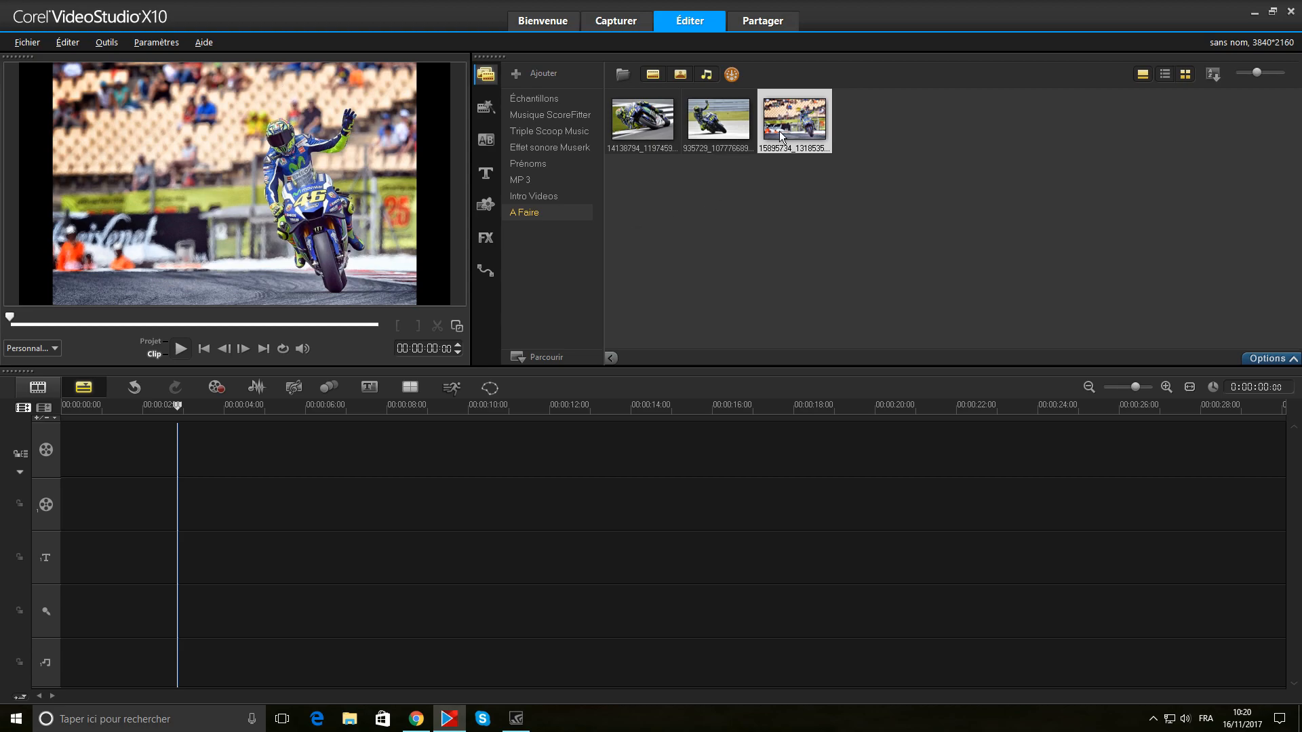
{"action": "left_click_drag", "start_coordinate": [790, 129], "coordinate": [219, 432]}
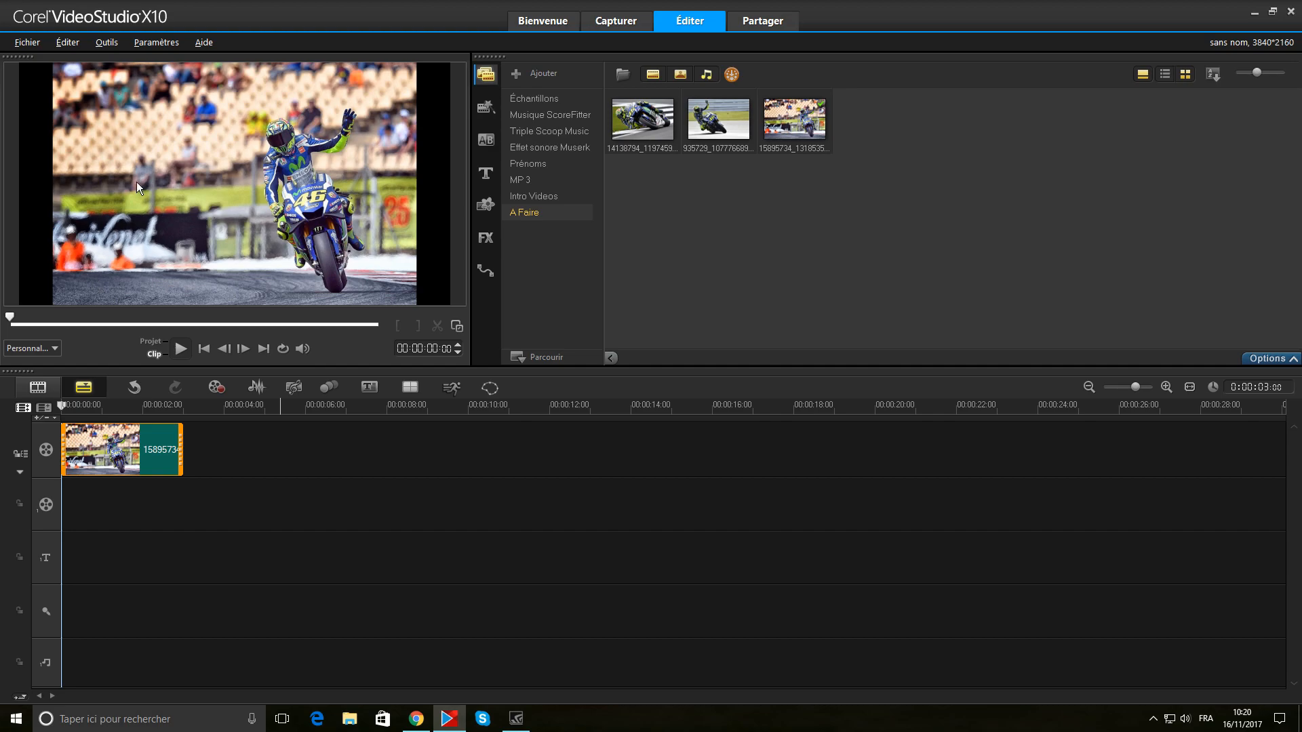
- Place the playhead at about 00:00:01:15 and apply the BCC Title Studio filter to the new photo clip
{"action": "left_click", "coordinate": [112, 495]}
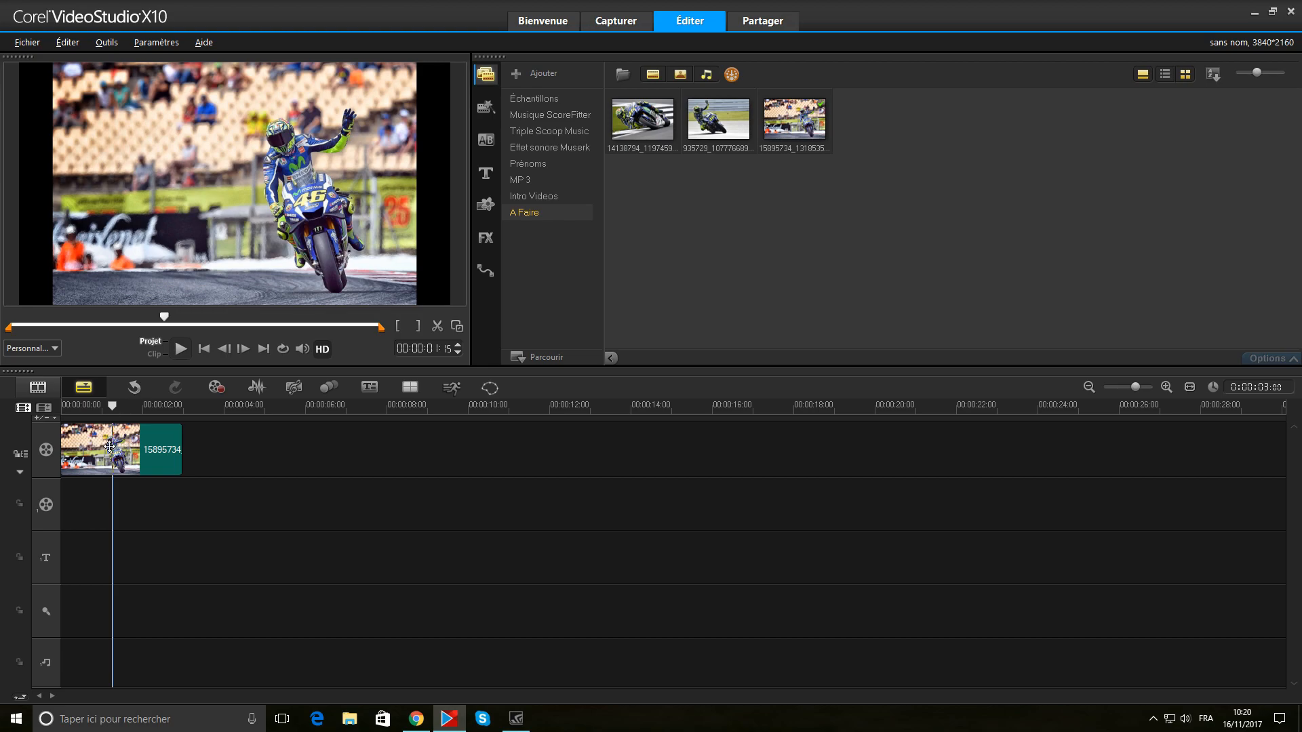
{"action": "left_click", "coordinate": [486, 241]}
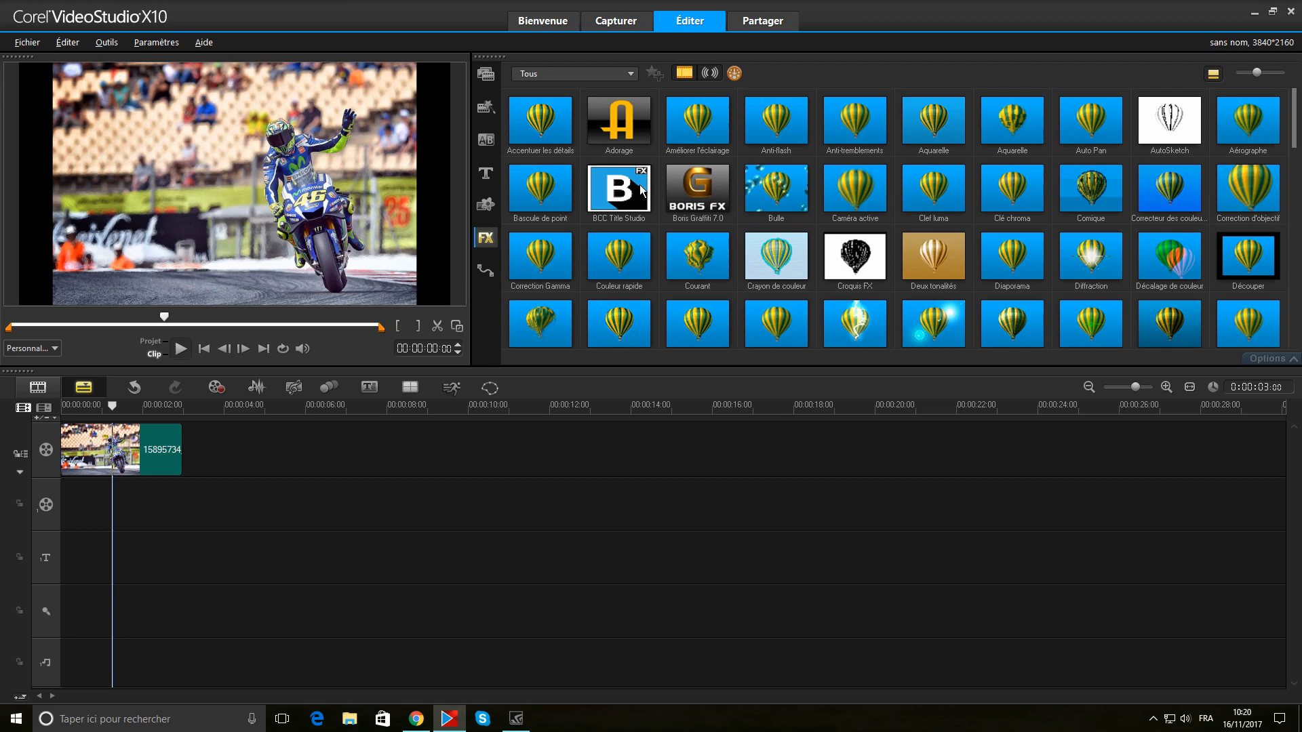
{"action": "left_click", "coordinate": [641, 189]}
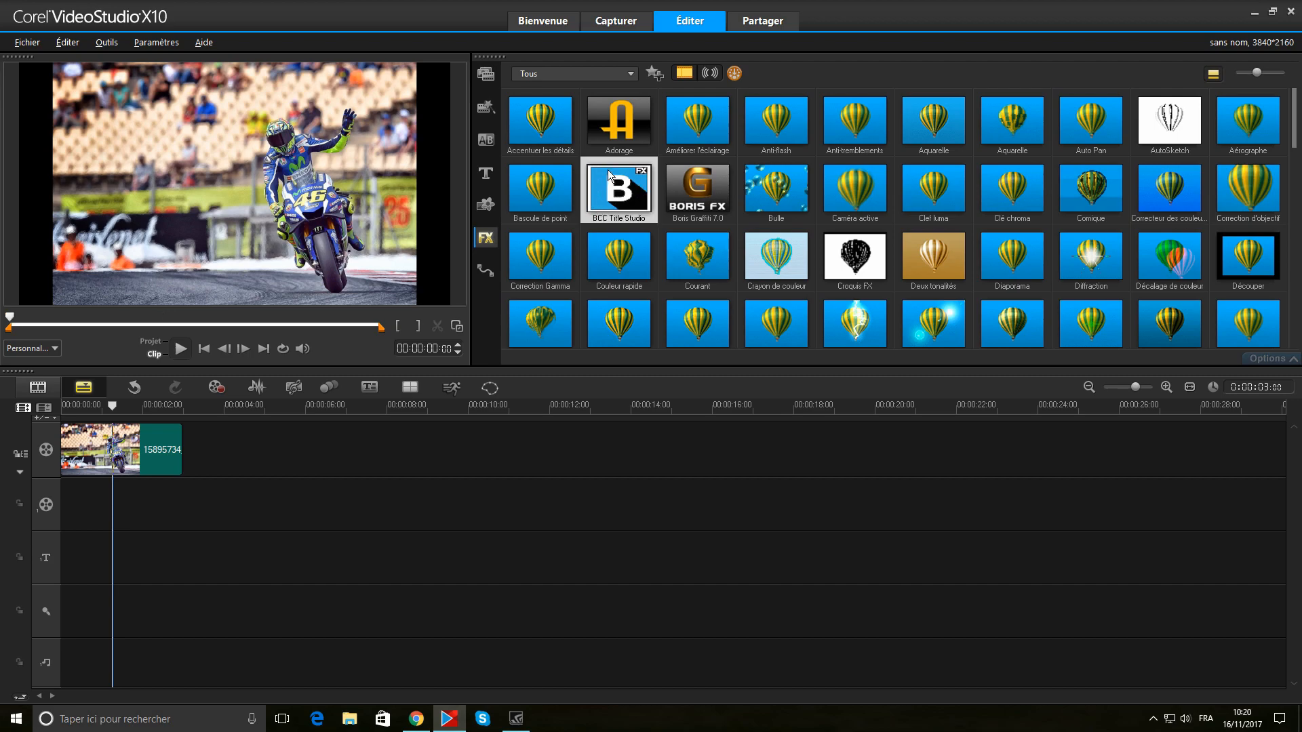
{"action": "left_click_drag", "start_coordinate": [643, 185], "coordinate": [140, 448]}
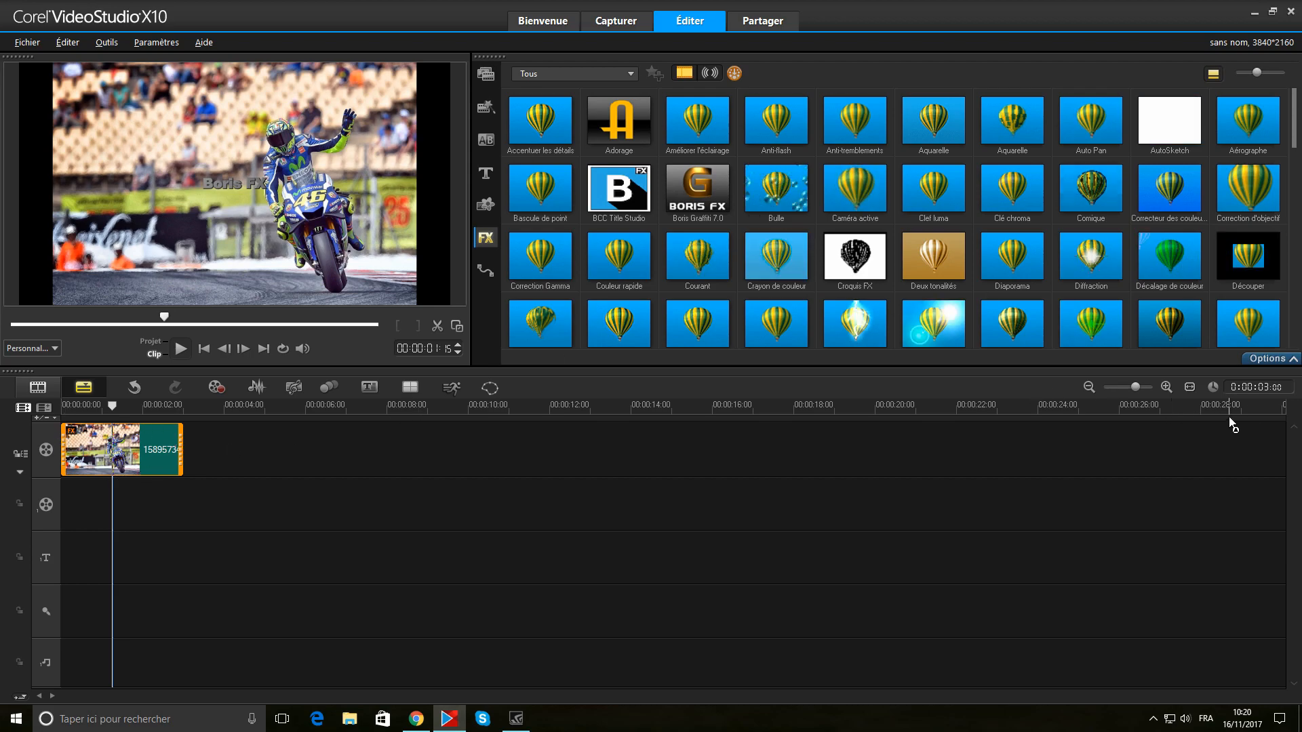
- Open the BCC Title Studio customization for the photo clip and load the Red Slide On preset, with the preview at 00:00:01:27
{"action": "left_click", "coordinate": [1266, 359]}
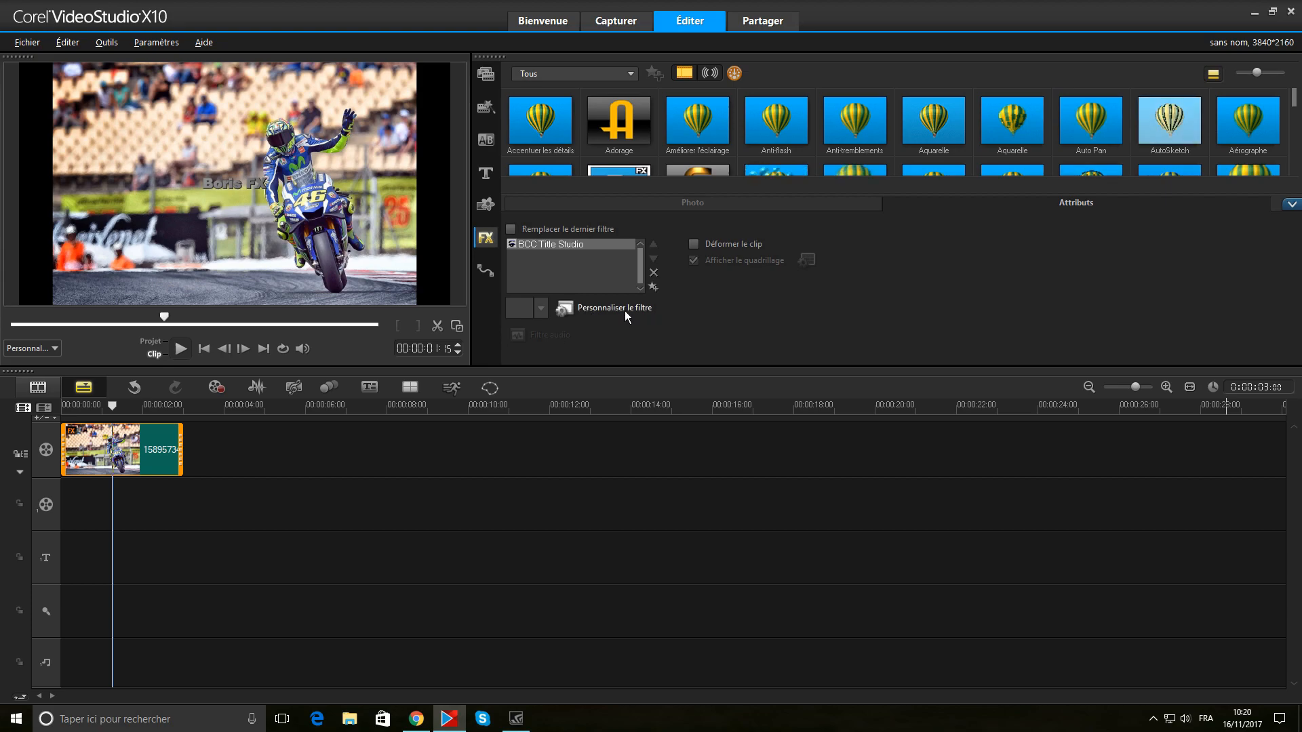
{"action": "left_click", "coordinate": [569, 309]}
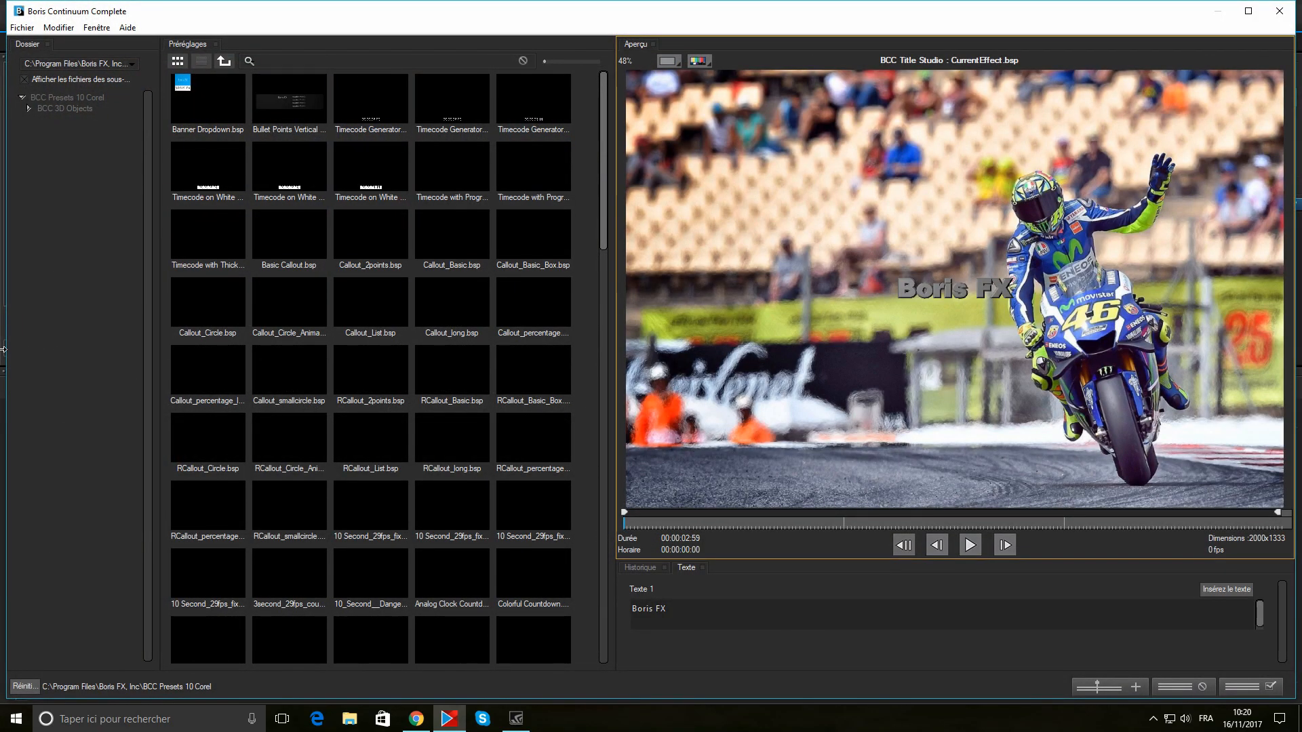
{"action": "left_click", "coordinate": [602, 91]}
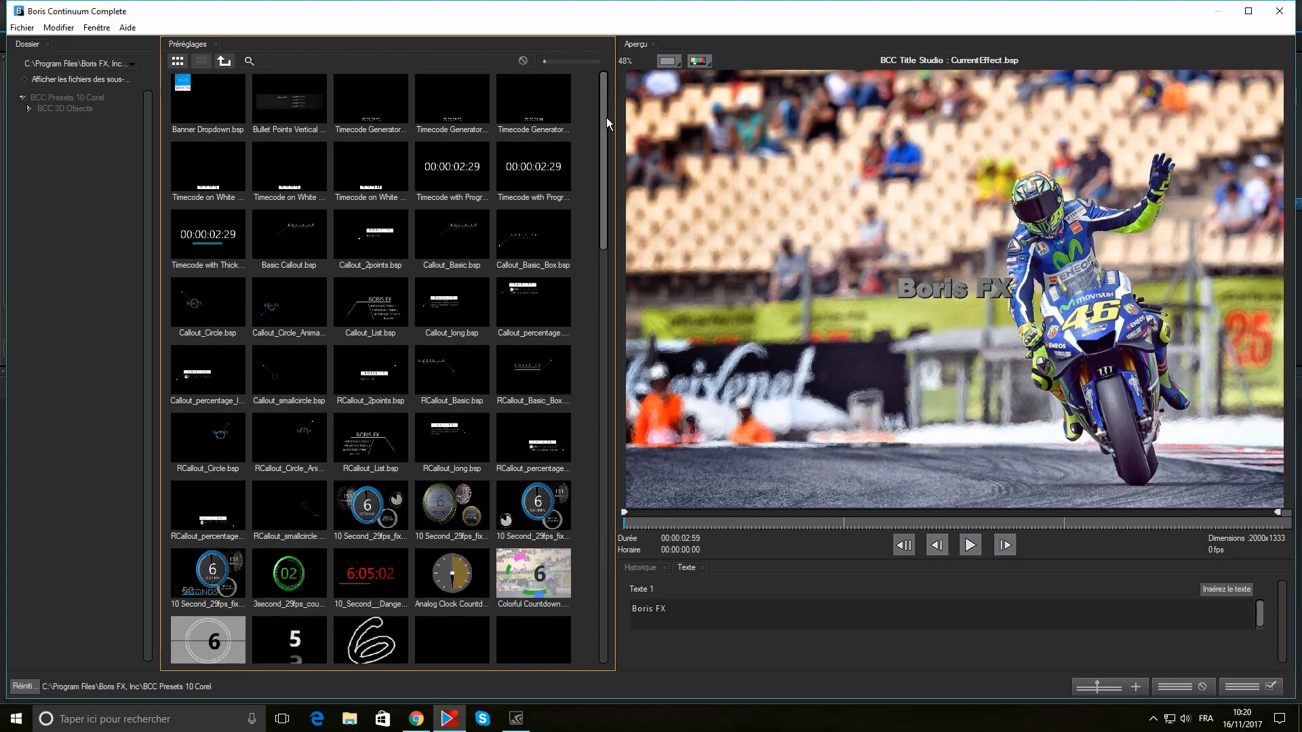
{"action": "left_click_drag", "start_coordinate": [602, 137], "coordinate": [613, 313]}
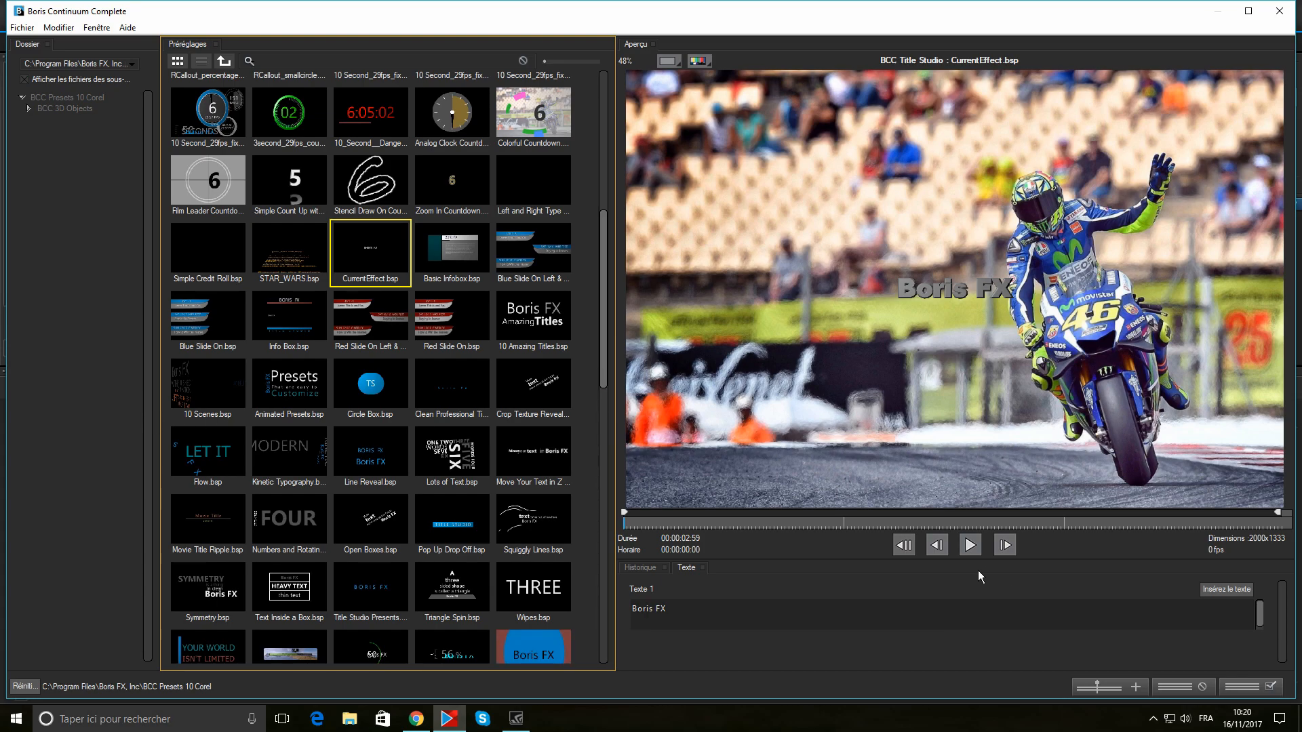
{"action": "left_click", "coordinate": [942, 522]}
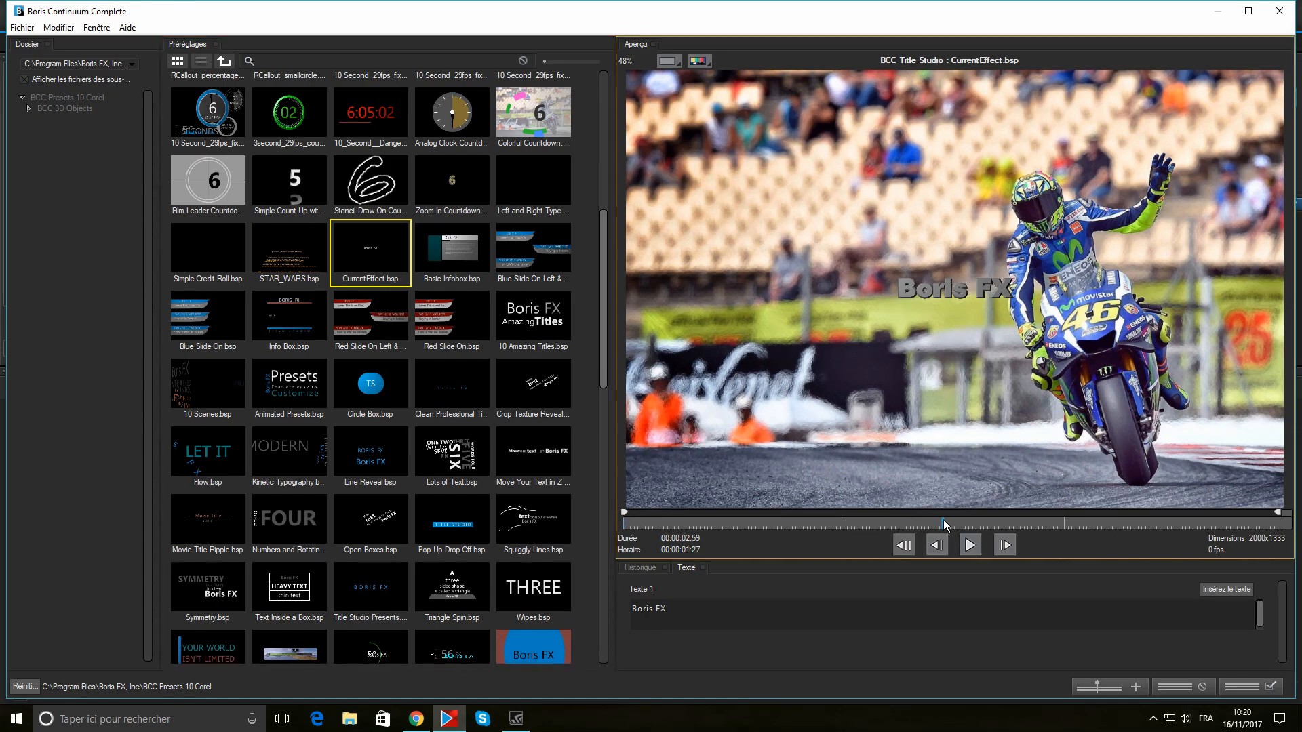
{"action": "left_click", "coordinate": [199, 312]}
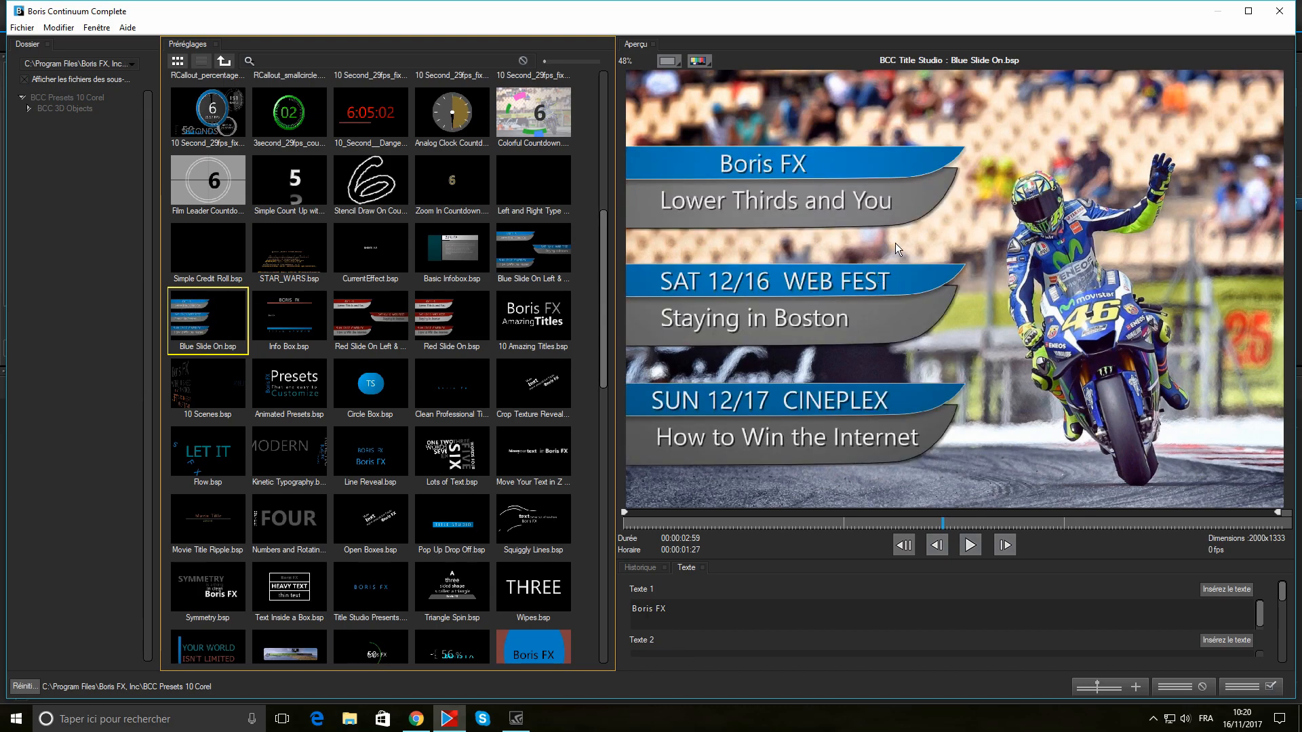
{"action": "left_click", "coordinate": [467, 317]}
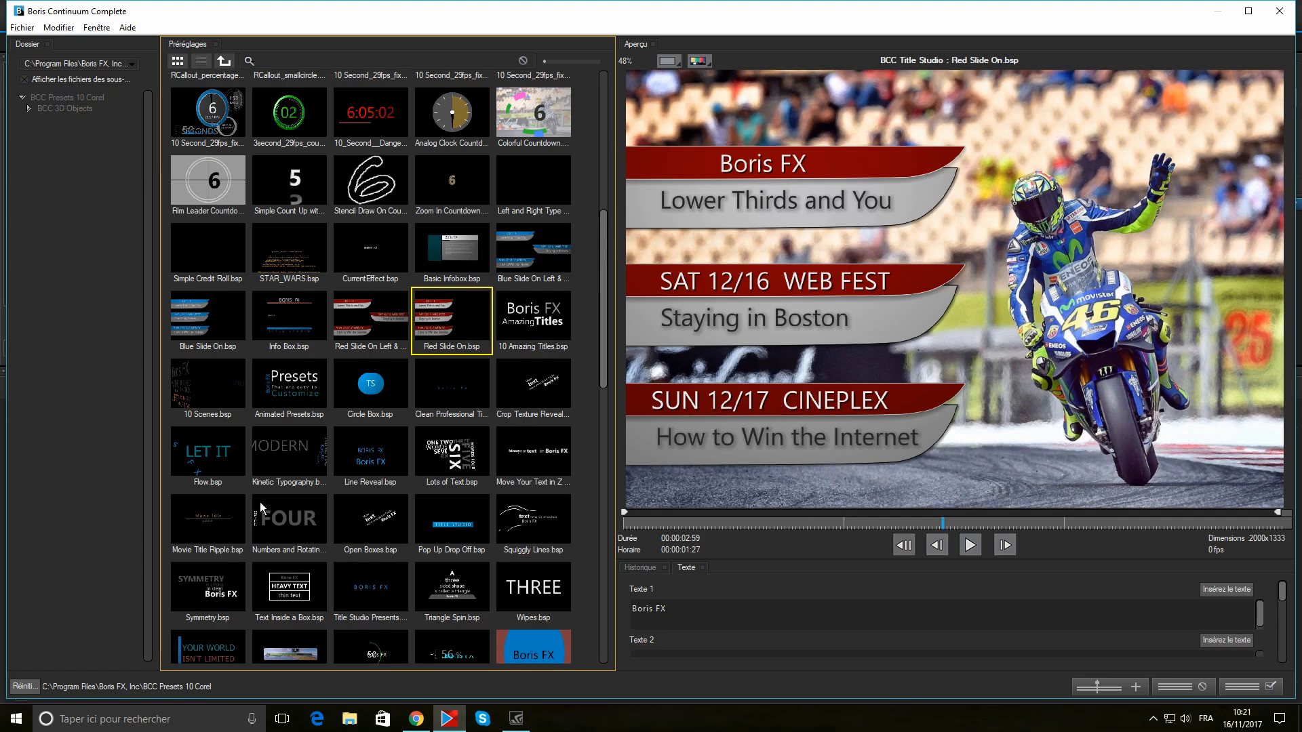
- Replace the wording of Texte 1 with "Valentino ROSSI" and insert it into the title
{"action": "left_click", "coordinate": [670, 608]}
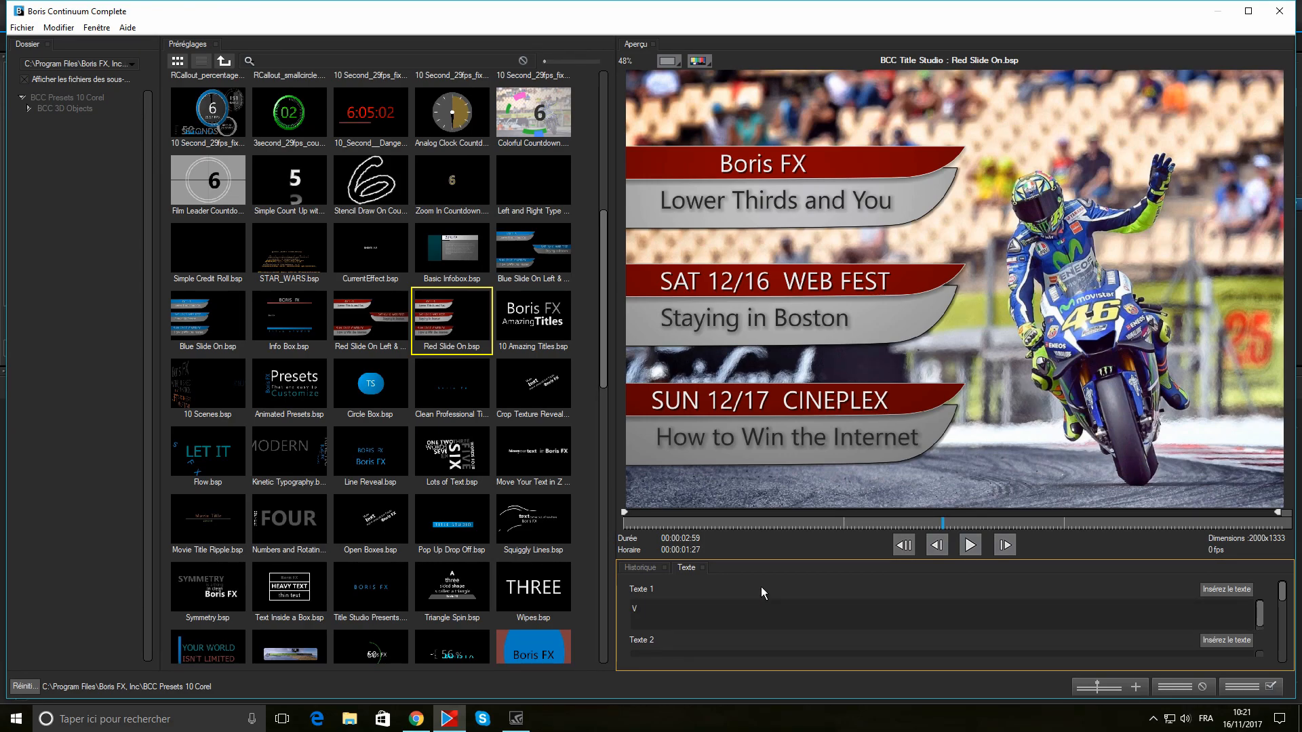
{"action": "type", "text": "VA"}
{"action": "key", "text": "BackSpace"}
{"action": "type", "text": "alentino ROD"}
{"action": "key", "text": "BackSpace"}
{"action": "type", "text": "SSI"}
{"action": "left_click", "coordinate": [1215, 588]}
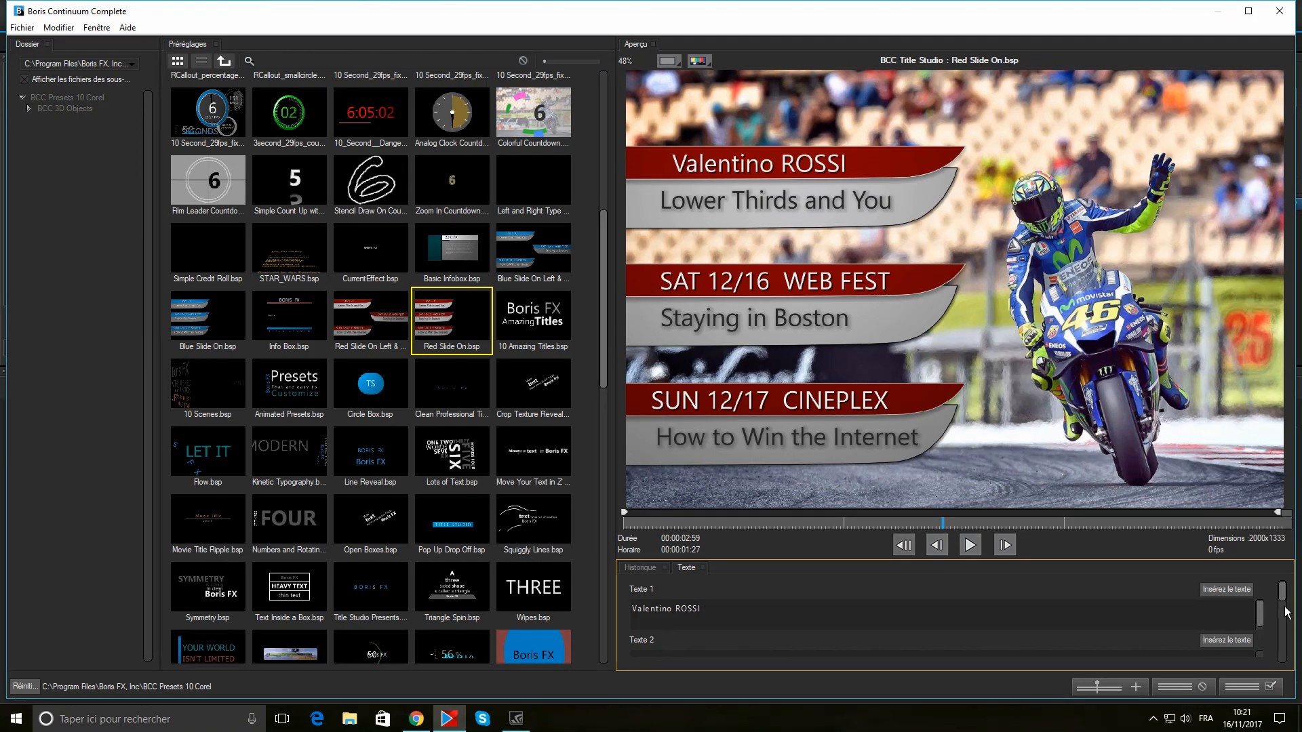
- Enter "YAMAHA Movistar" for Texte 2 and insert it into the title
{"action": "scroll", "coordinate": [1287, 604], "scroll_direction": "down", "scroll_amount": 1}
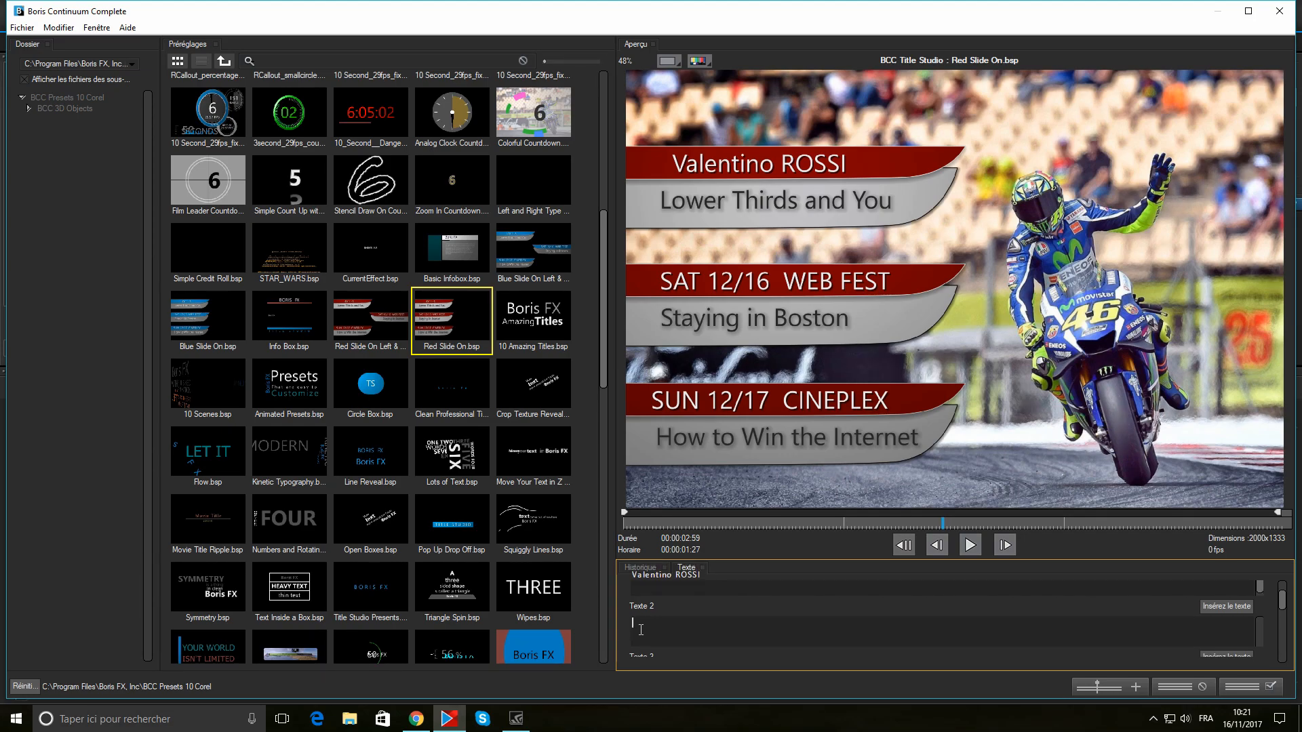
{"action": "left_click", "coordinate": [641, 629]}
{"action": "type", "text": "YAMAHA Movistar"}
{"action": "left_click", "coordinate": [1217, 610]}
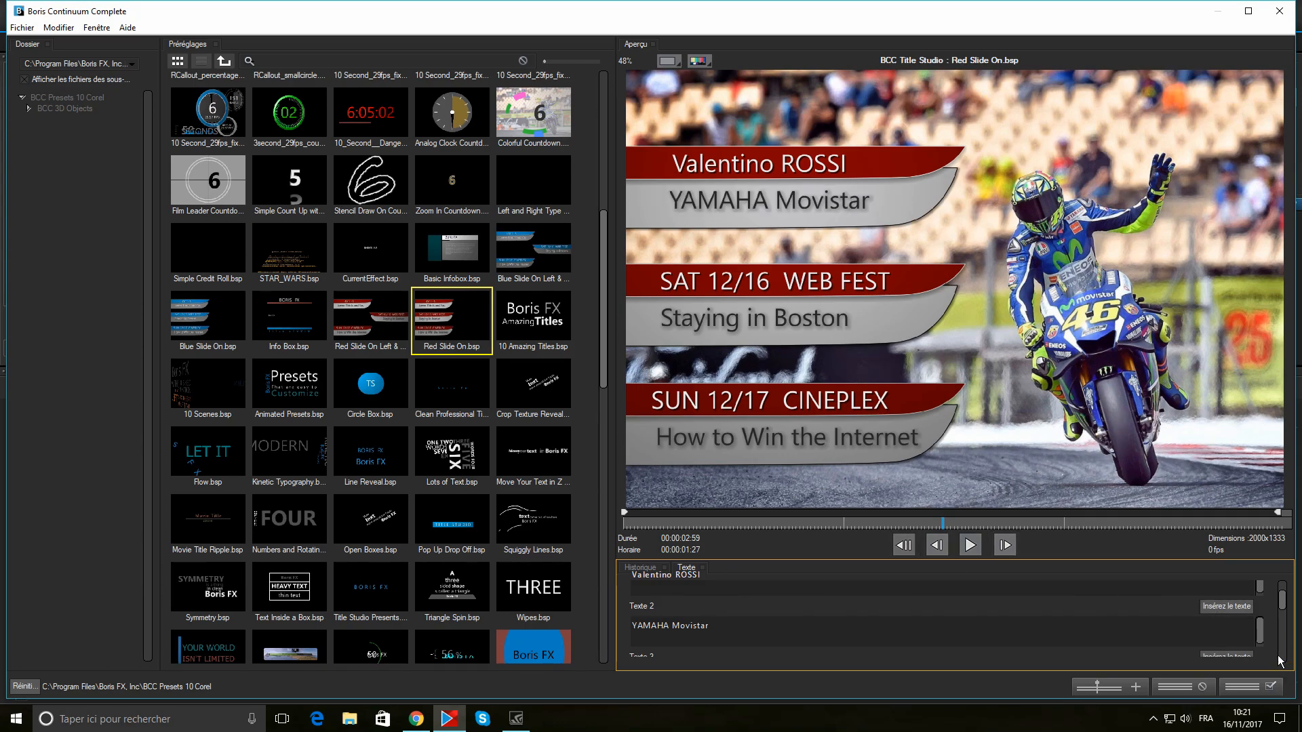
- Enter "Dimanche 15 Juillet 2013" for Texte 3 and insert it into the title
{"action": "left_click_drag", "start_coordinate": [1279, 604], "coordinate": [1282, 629]}
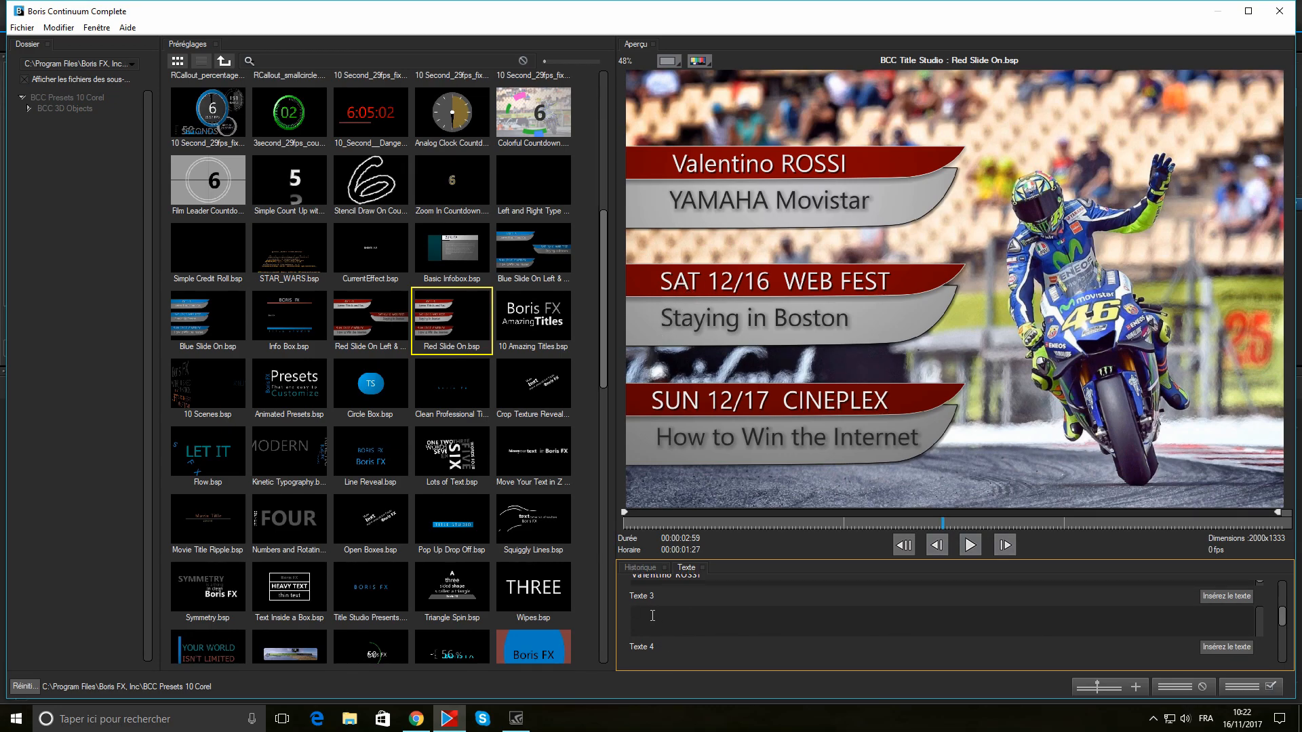
{"action": "type", "text": "Dimanche 15 Jui"}
{"action": "type", "text": "llet 2013"}
{"action": "left_click", "coordinate": [1213, 600]}
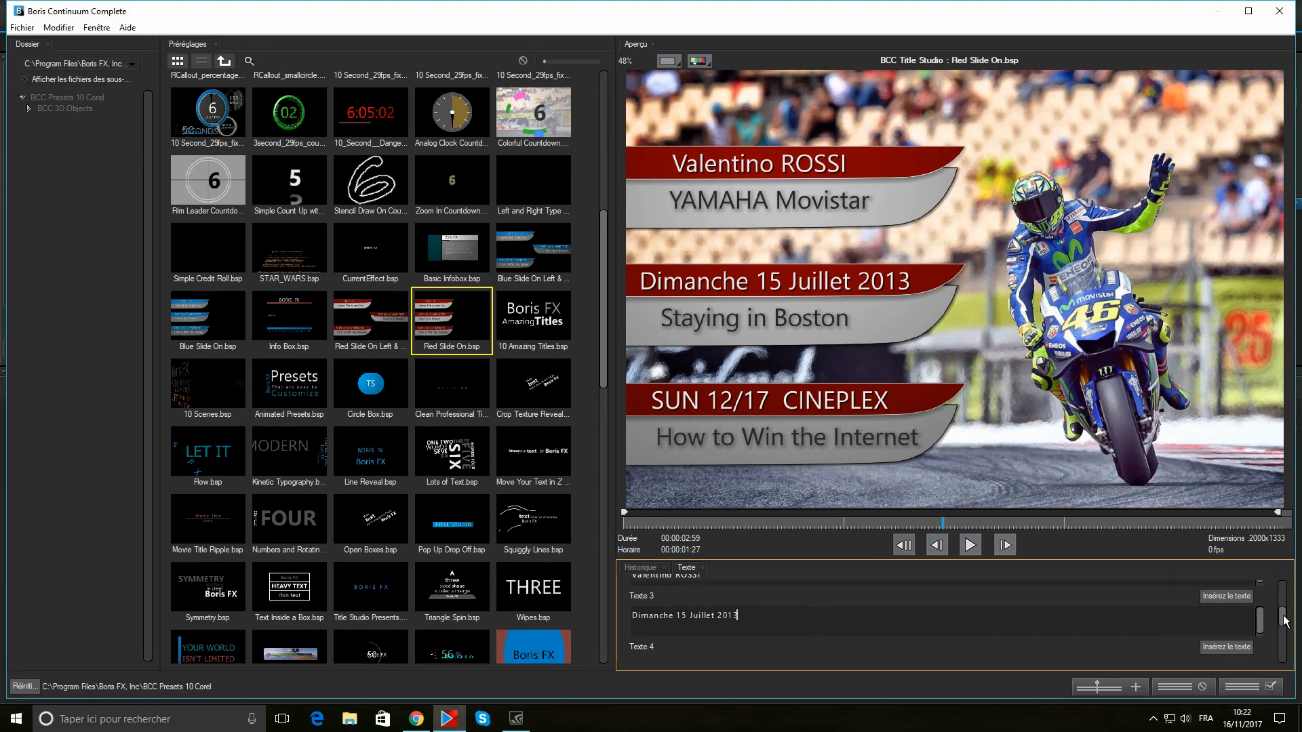
- Insert "Looraine 54 France" as Texte 4 and "Arrivé 1er" as Texte 5 of the title
{"action": "scroll", "coordinate": [1283, 632], "scroll_direction": "down", "scroll_amount": 2}
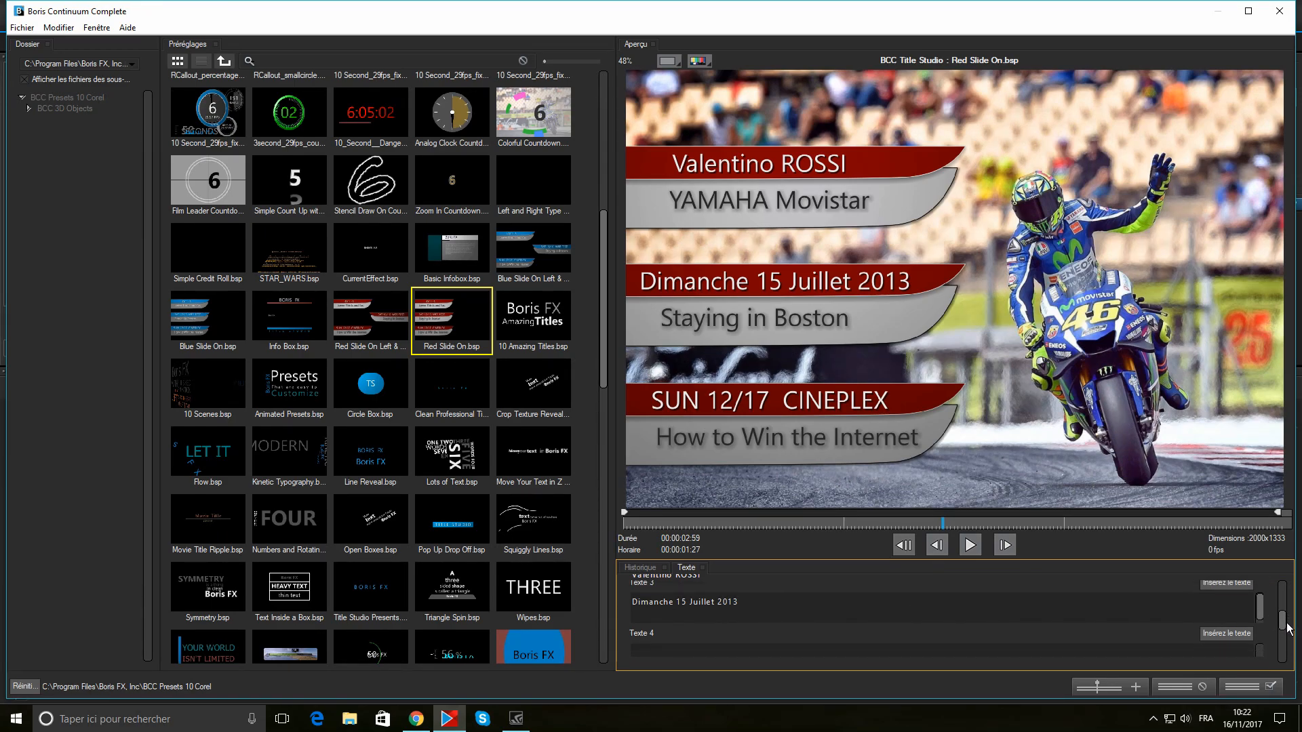
{"action": "scroll", "coordinate": [1285, 633], "scroll_direction": "down", "scroll_amount": 1}
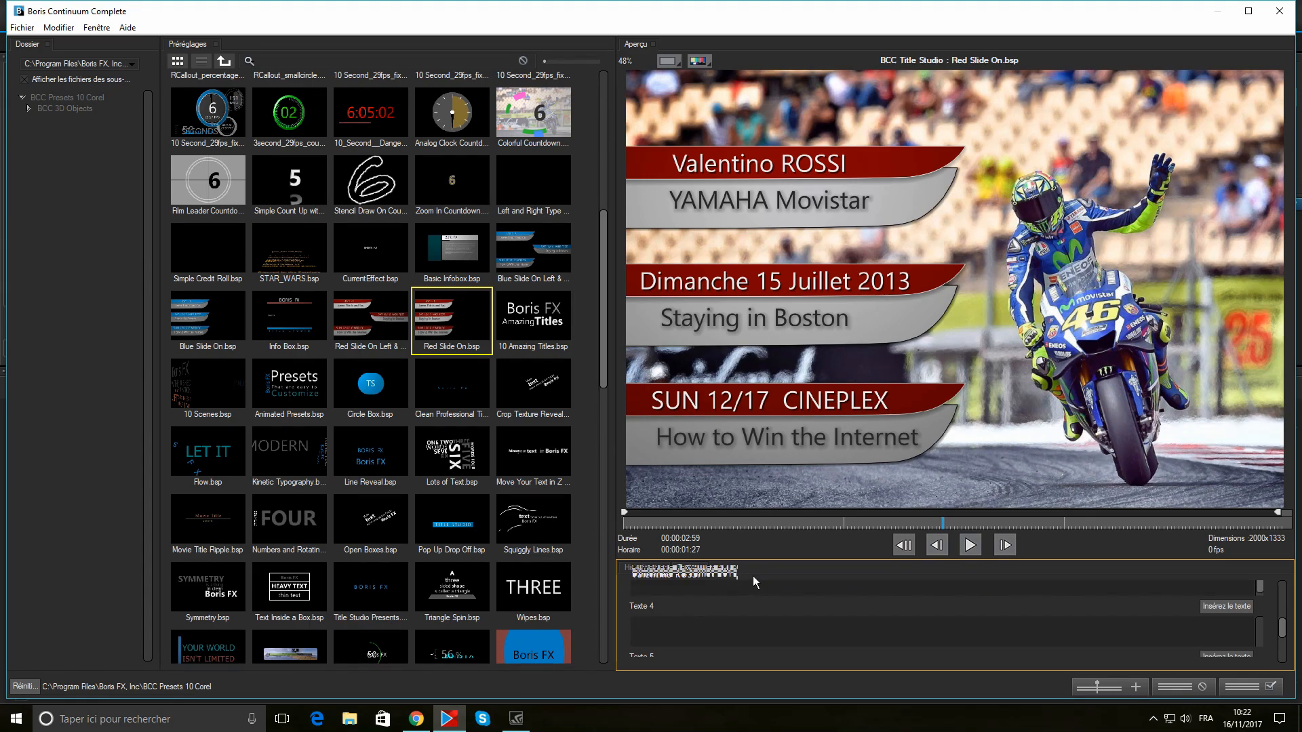
{"action": "left_click", "coordinate": [645, 632]}
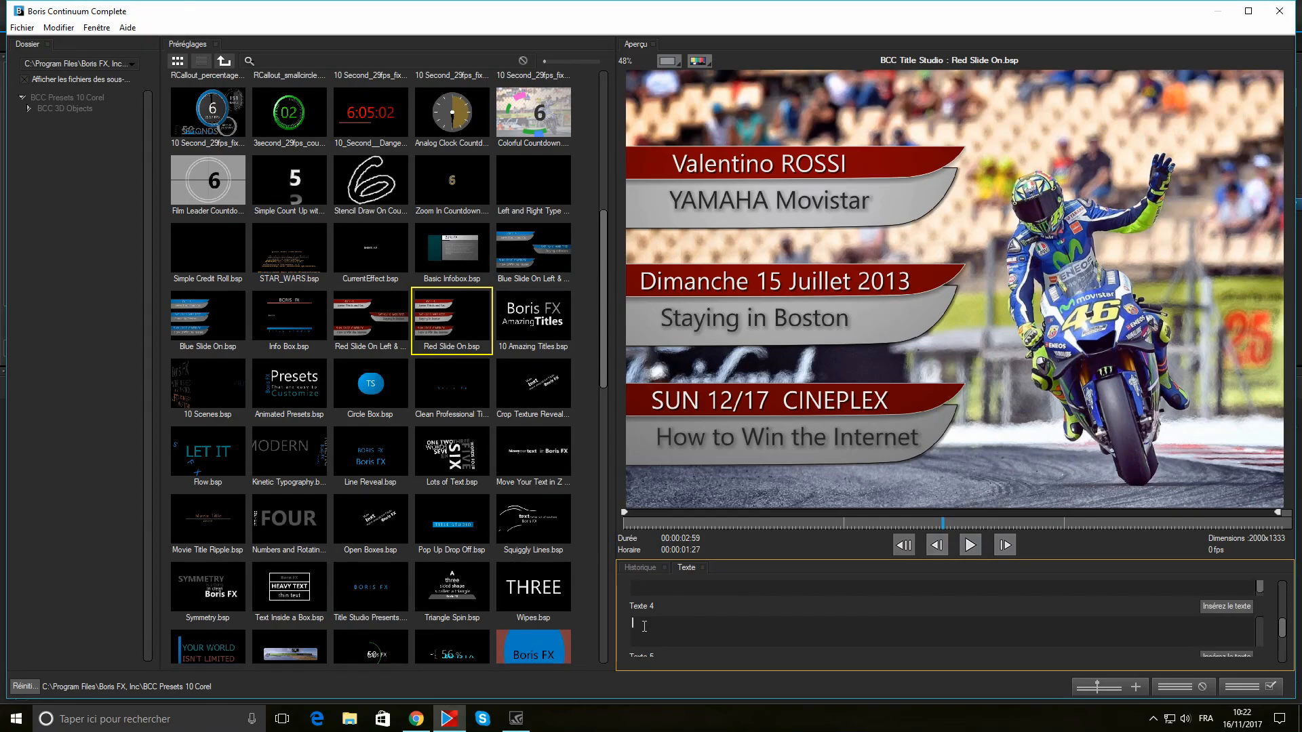
{"action": "type", "text": "Lorraine 54 France"}
{"action": "left_click", "coordinate": [1218, 608]}
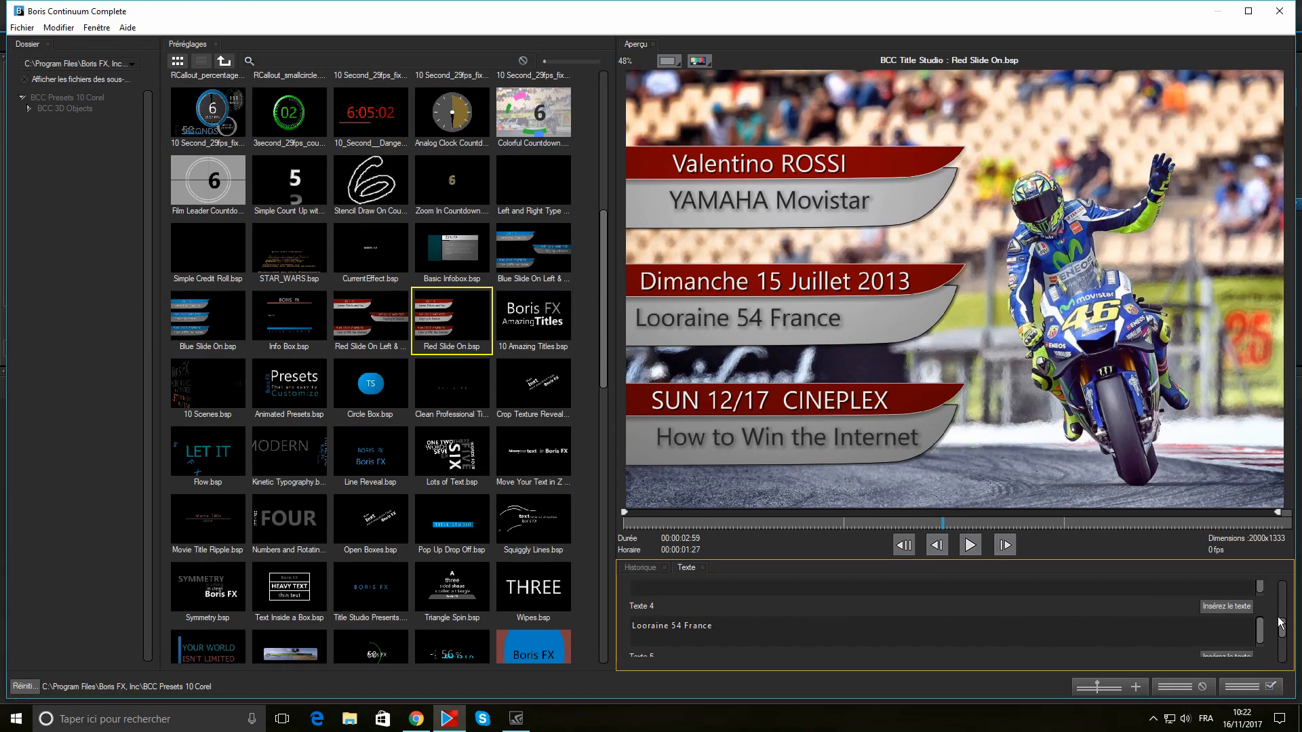
{"action": "left_click_drag", "start_coordinate": [1283, 634], "coordinate": [1286, 644]}
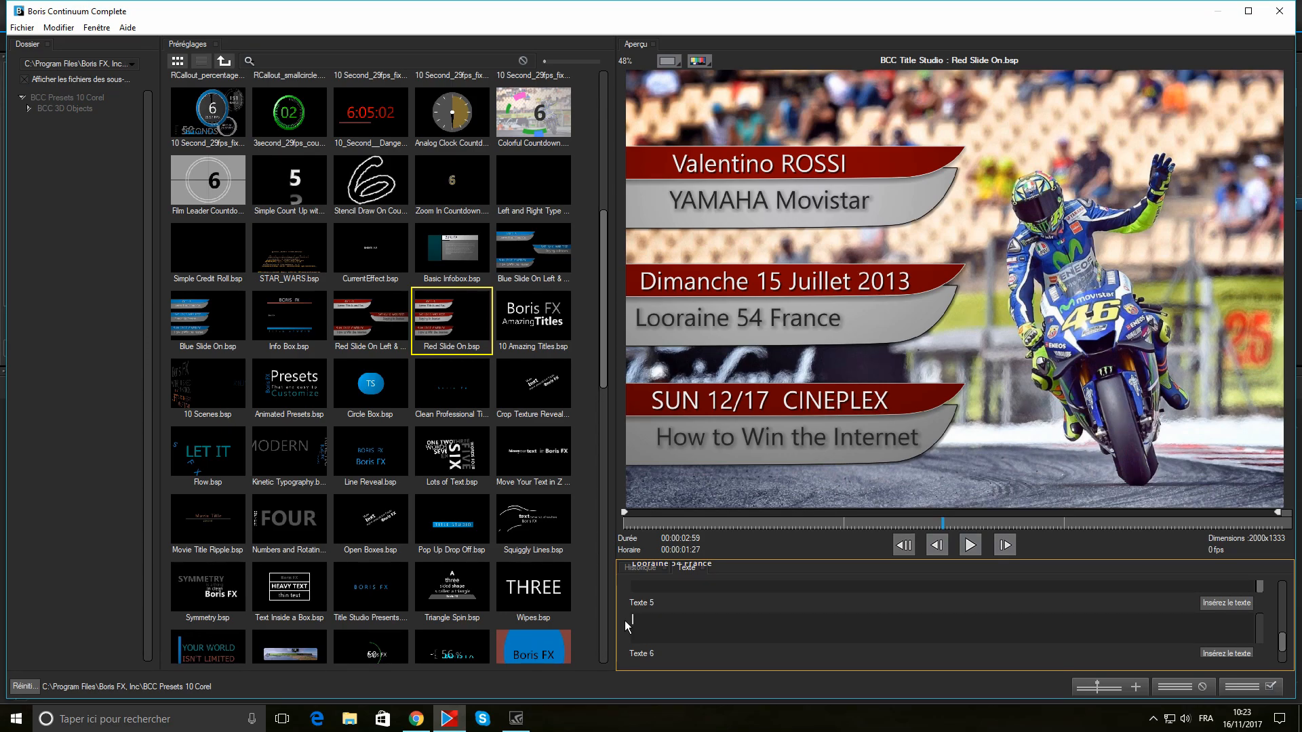
{"action": "type", "text": "Arrivé 1er"}
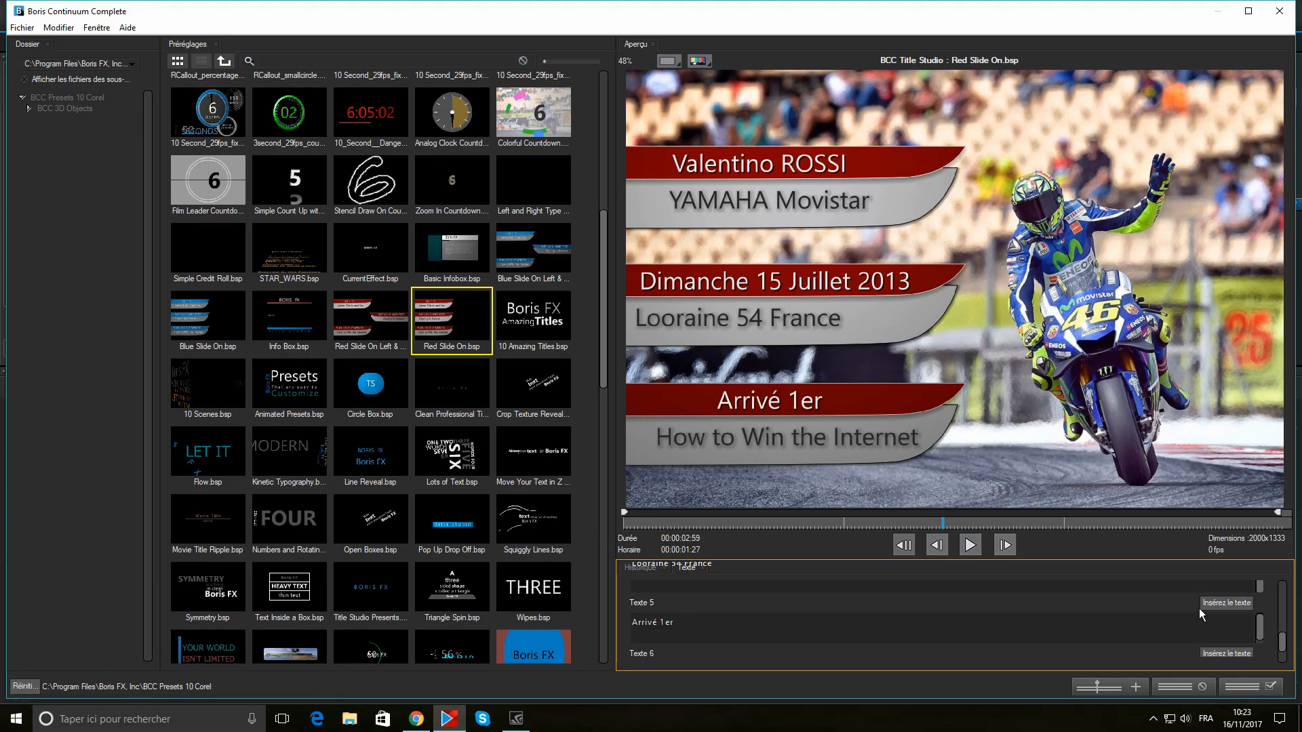
- Insert "Total: 5 victoires" as Texte 6 and apply the customized title to the photo clip
{"action": "left_click_drag", "start_coordinate": [1283, 641], "coordinate": [1283, 654]}
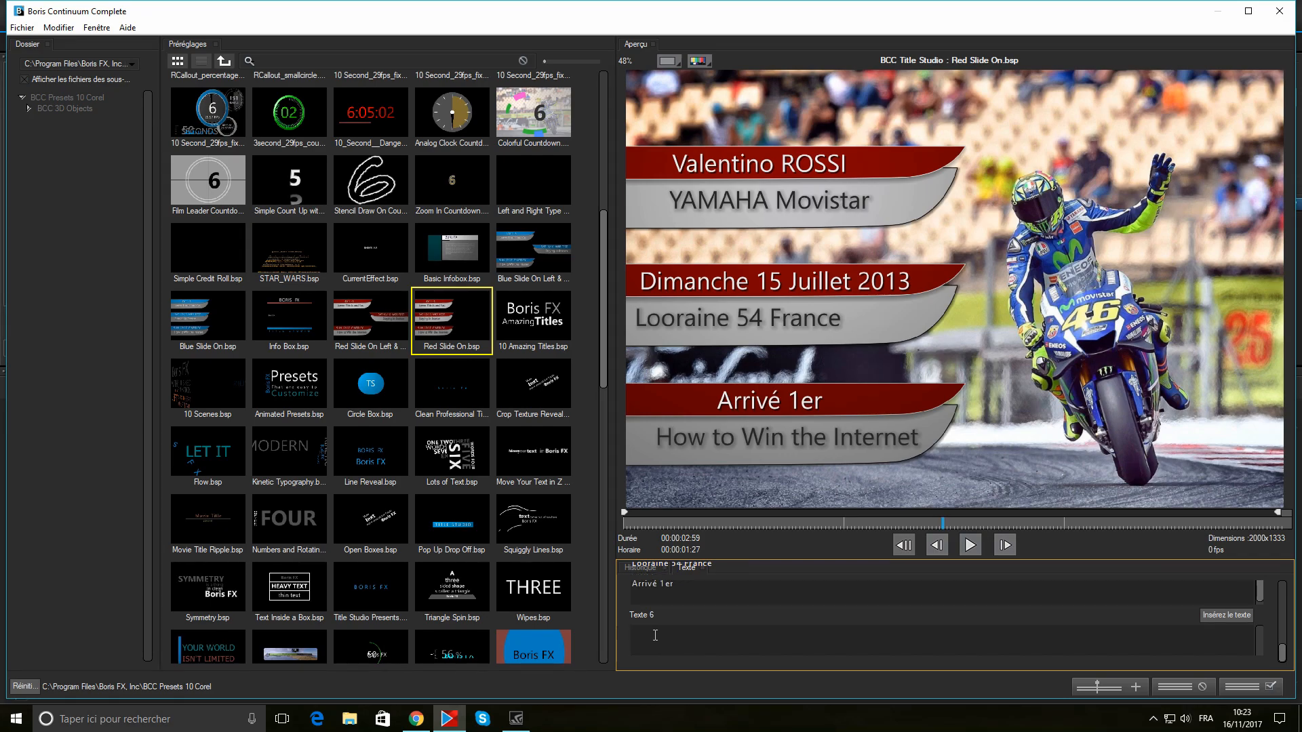
{"action": "type", "text": "T"}
{"action": "type", "text": "otal 5 victoires"}
{"action": "left_click", "coordinate": [654, 635]}
{"action": "type", "text": ":"}
{"action": "left_click", "coordinate": [1214, 617]}
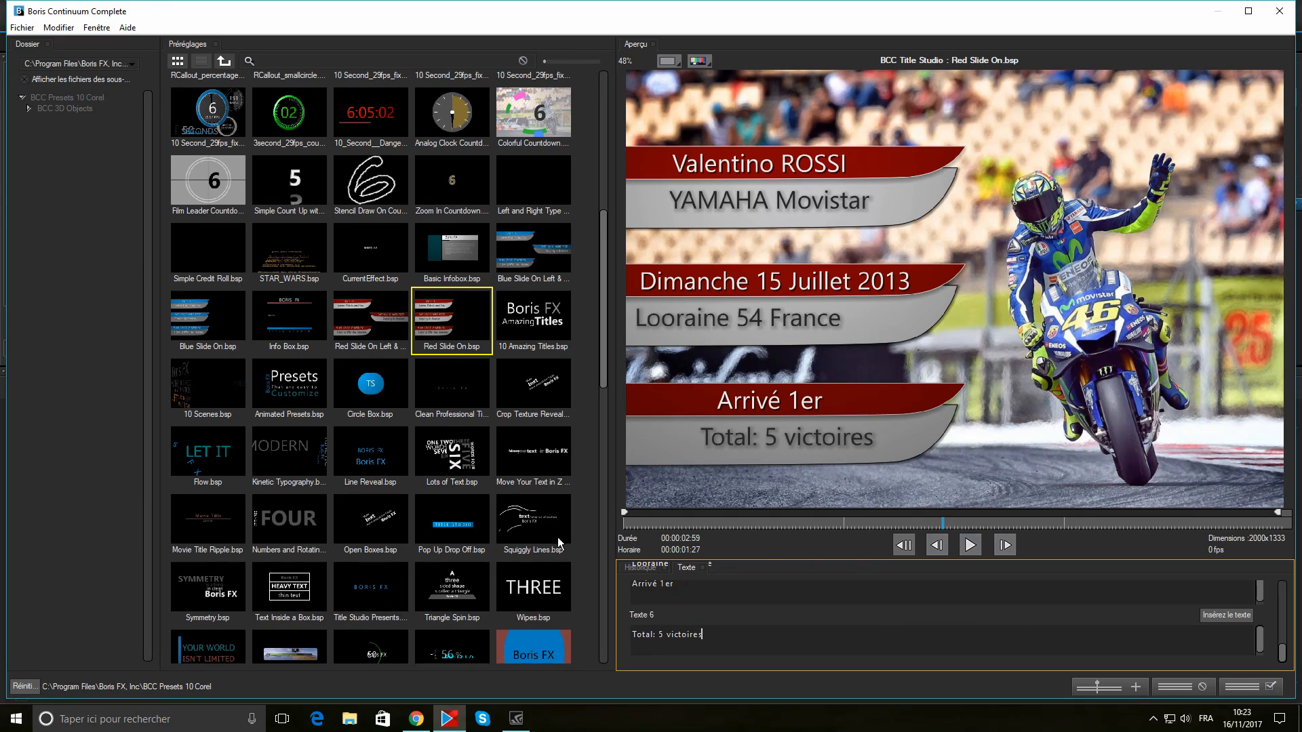
{"action": "left_click", "coordinate": [1254, 689]}
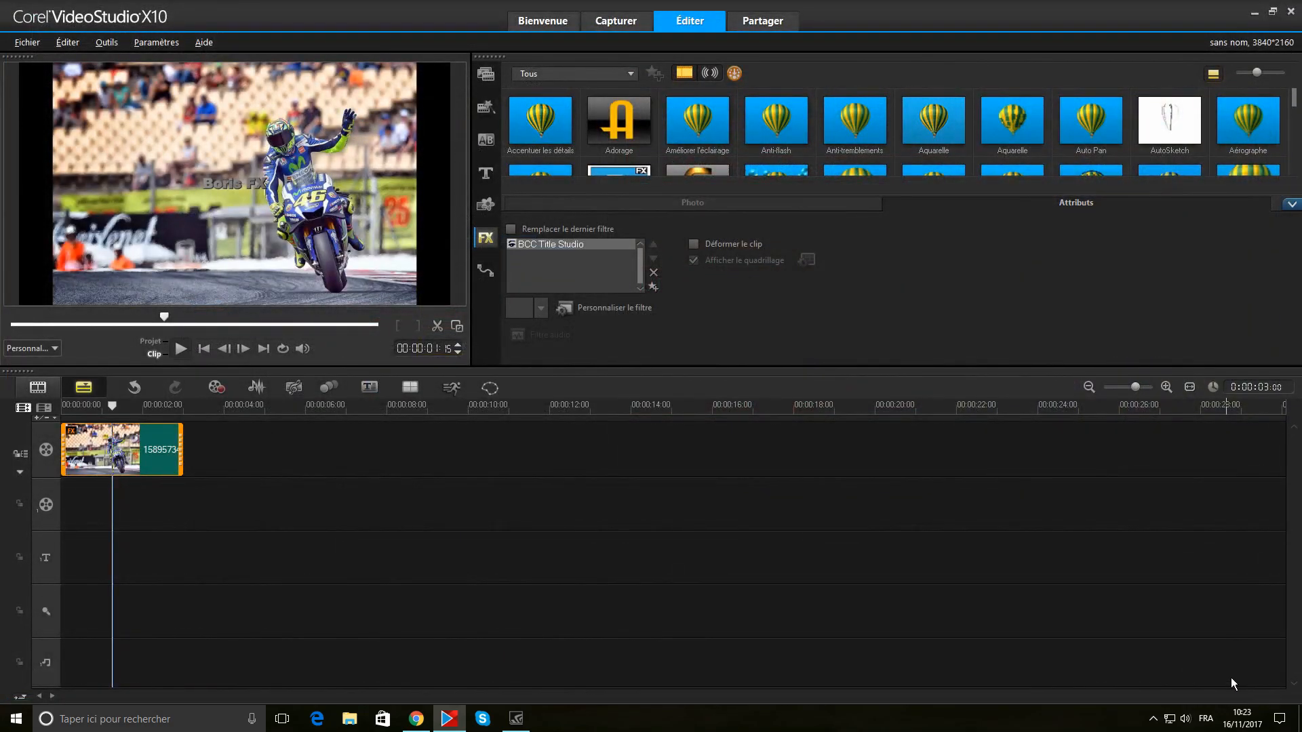
- Lengthen the titled photo clip to about 7 seconds and preview it at about 00:00:02:54
{"action": "left_click", "coordinate": [132, 493]}
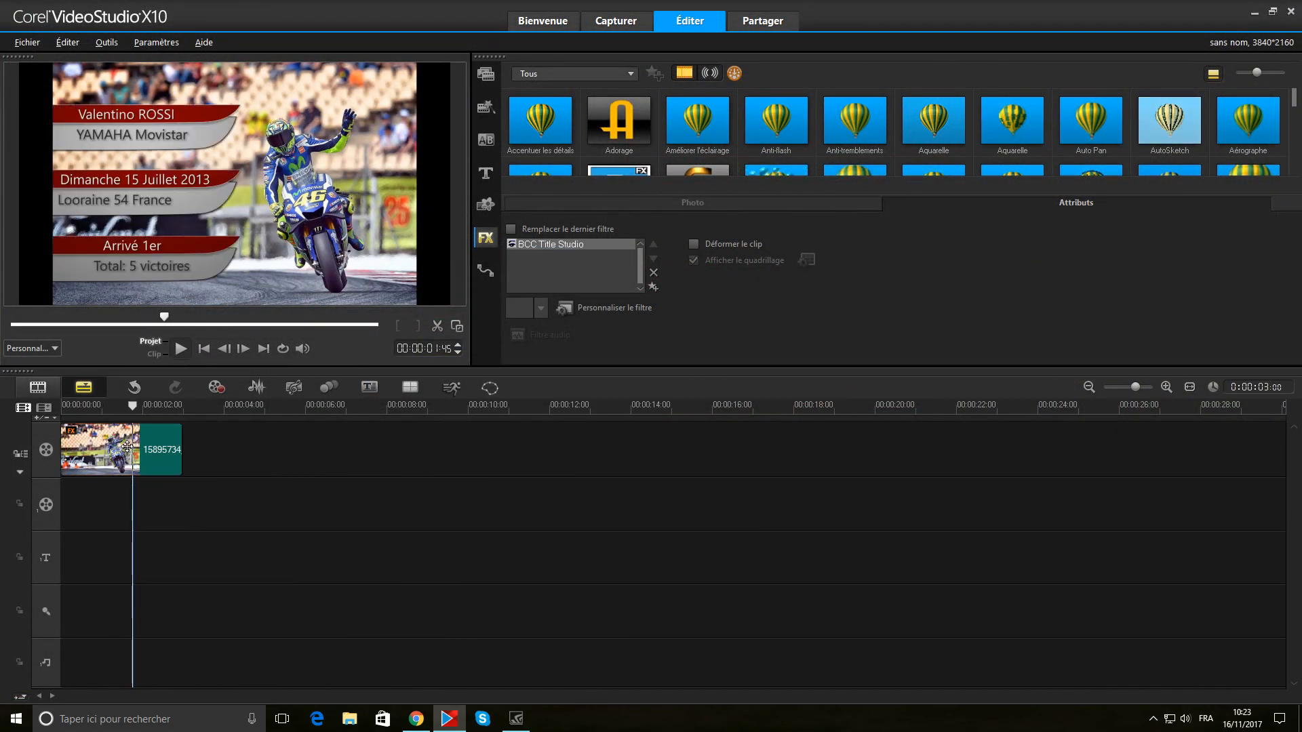
{"action": "left_click", "coordinate": [154, 433]}
{"action": "left_click_drag", "start_coordinate": [182, 448], "coordinate": [353, 450]}
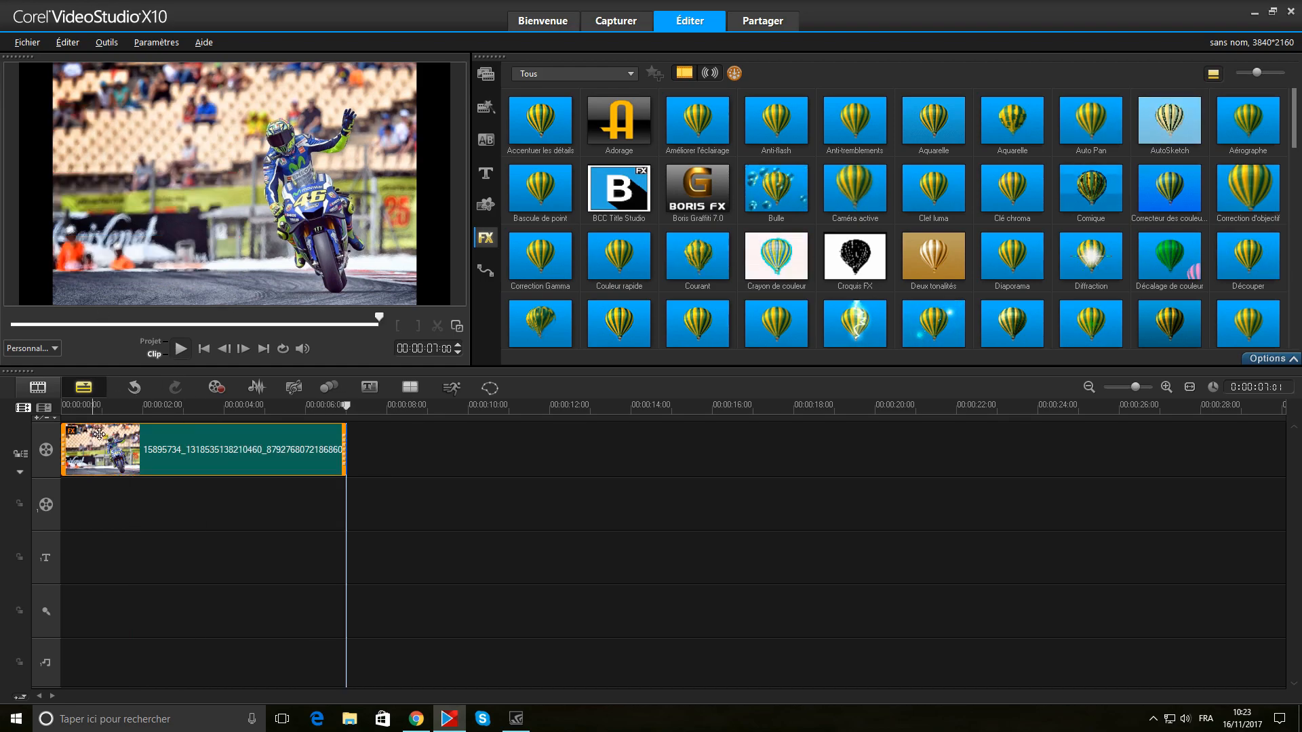
{"action": "left_click", "coordinate": [179, 503]}
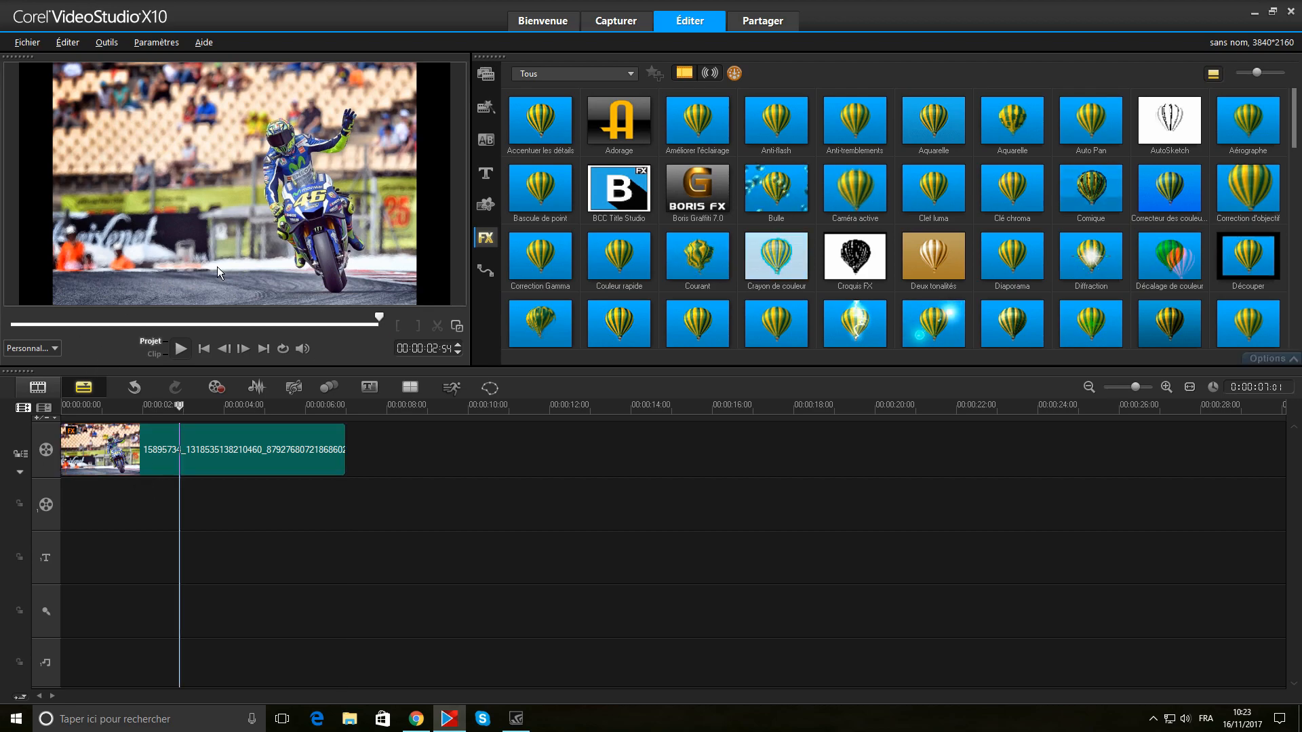
{"action": "left_click", "coordinate": [248, 451]}
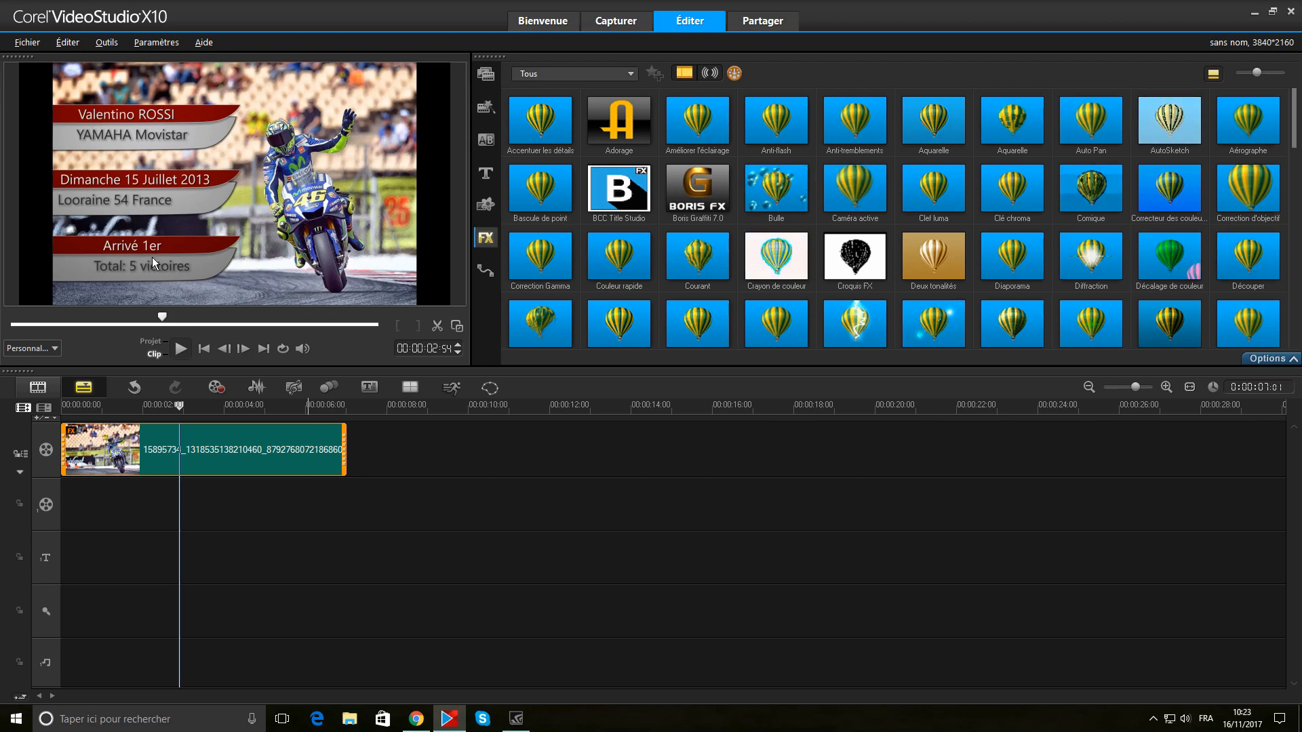
- Stretch the photo clip to about 28 seconds and preview the title at several points along it, including 00:00:16:46, 00:00:25:23 and 00:00:09:57
{"action": "left_click_drag", "start_coordinate": [344, 450], "coordinate": [549, 427]}
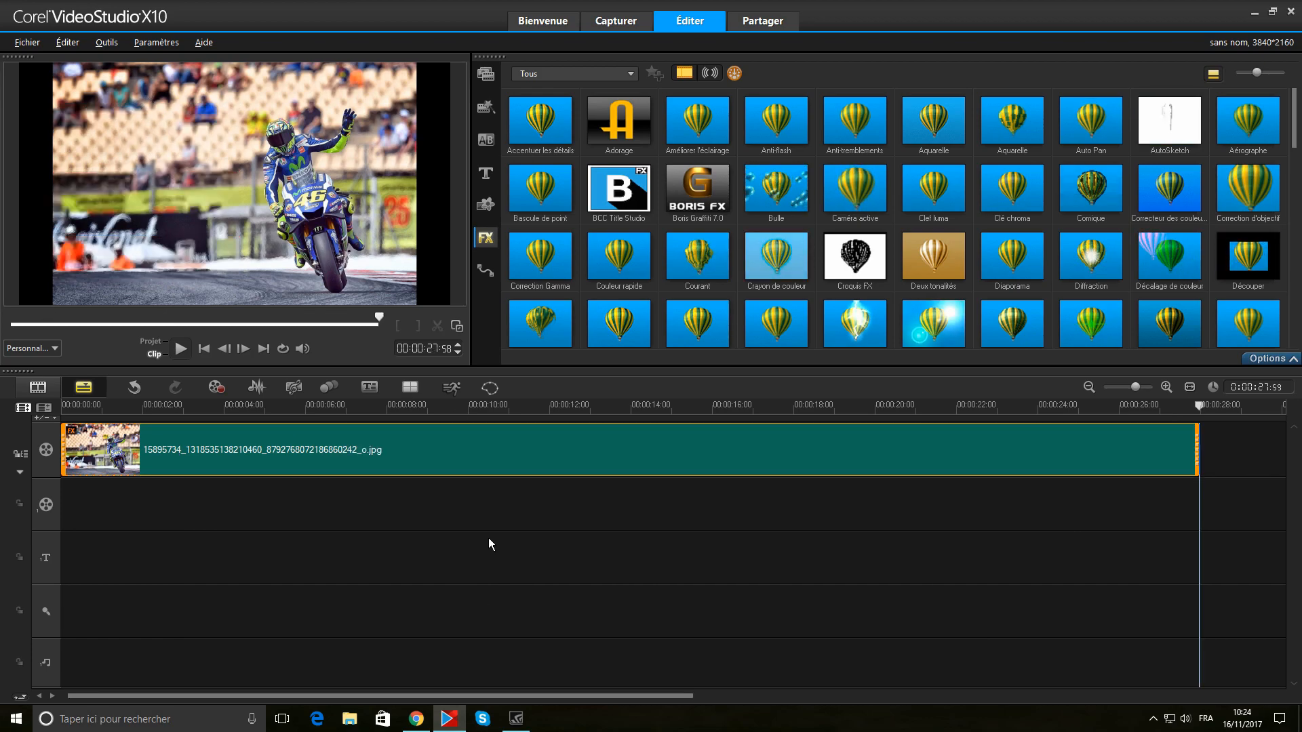
{"action": "left_click", "coordinate": [488, 499]}
{"action": "left_click", "coordinate": [743, 504]}
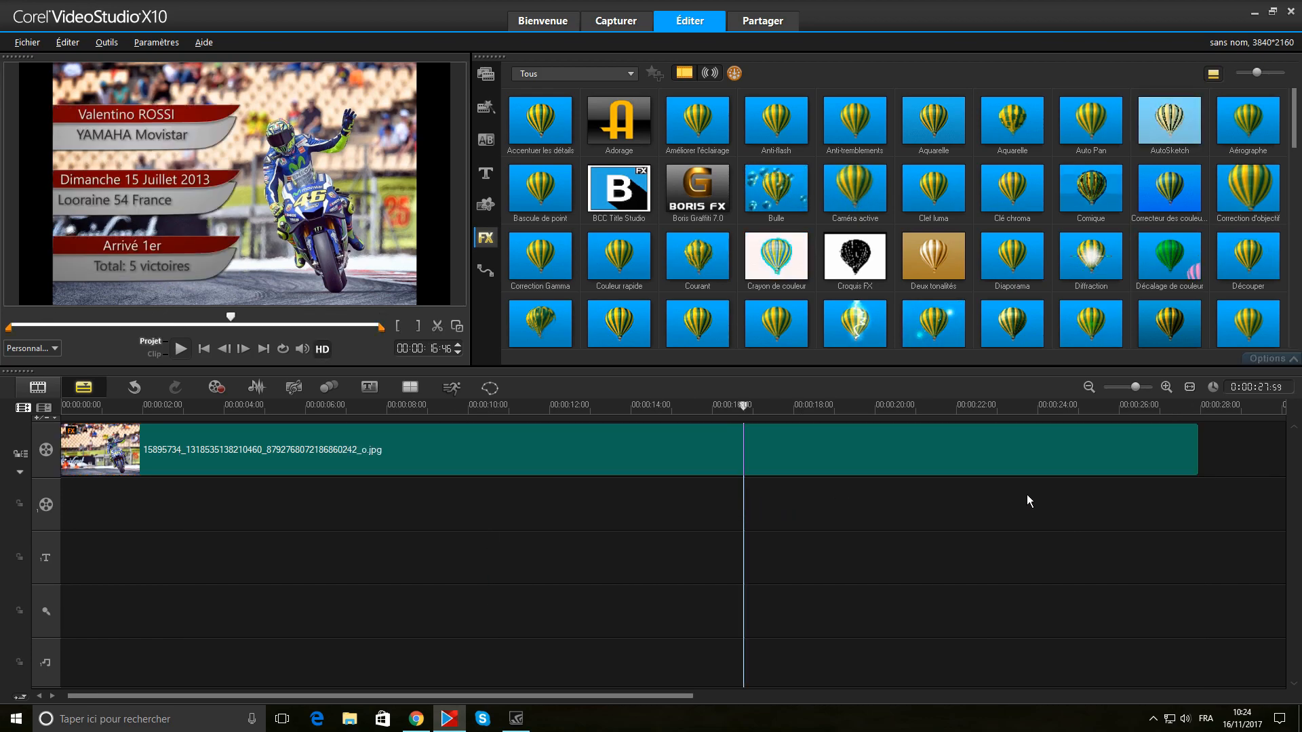
{"action": "left_click", "coordinate": [1029, 500]}
{"action": "left_click", "coordinate": [1125, 498]}
{"action": "left_click", "coordinate": [702, 489]}
{"action": "left_click", "coordinate": [772, 500]}
{"action": "left_click", "coordinate": [851, 499]}
{"action": "left_click", "coordinate": [957, 502]}
{"action": "left_click", "coordinate": [1092, 543]}
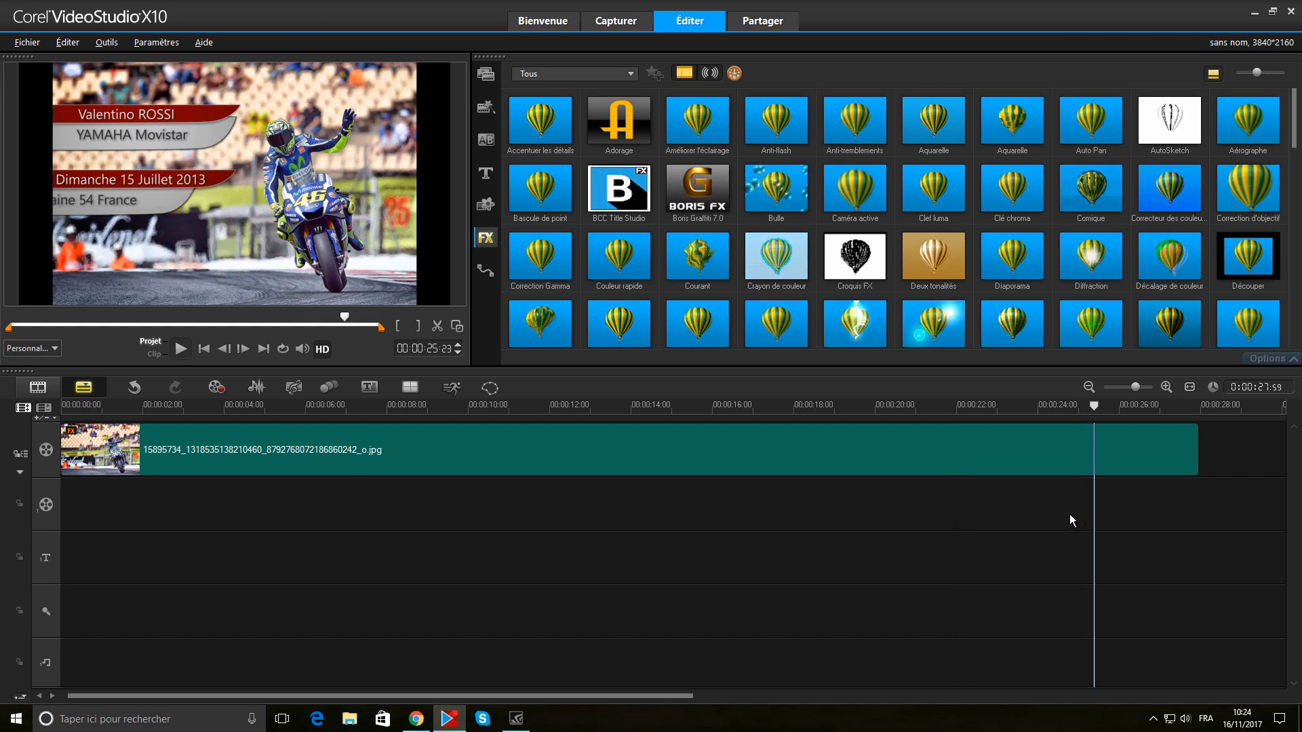
{"action": "left_click", "coordinate": [466, 499]}
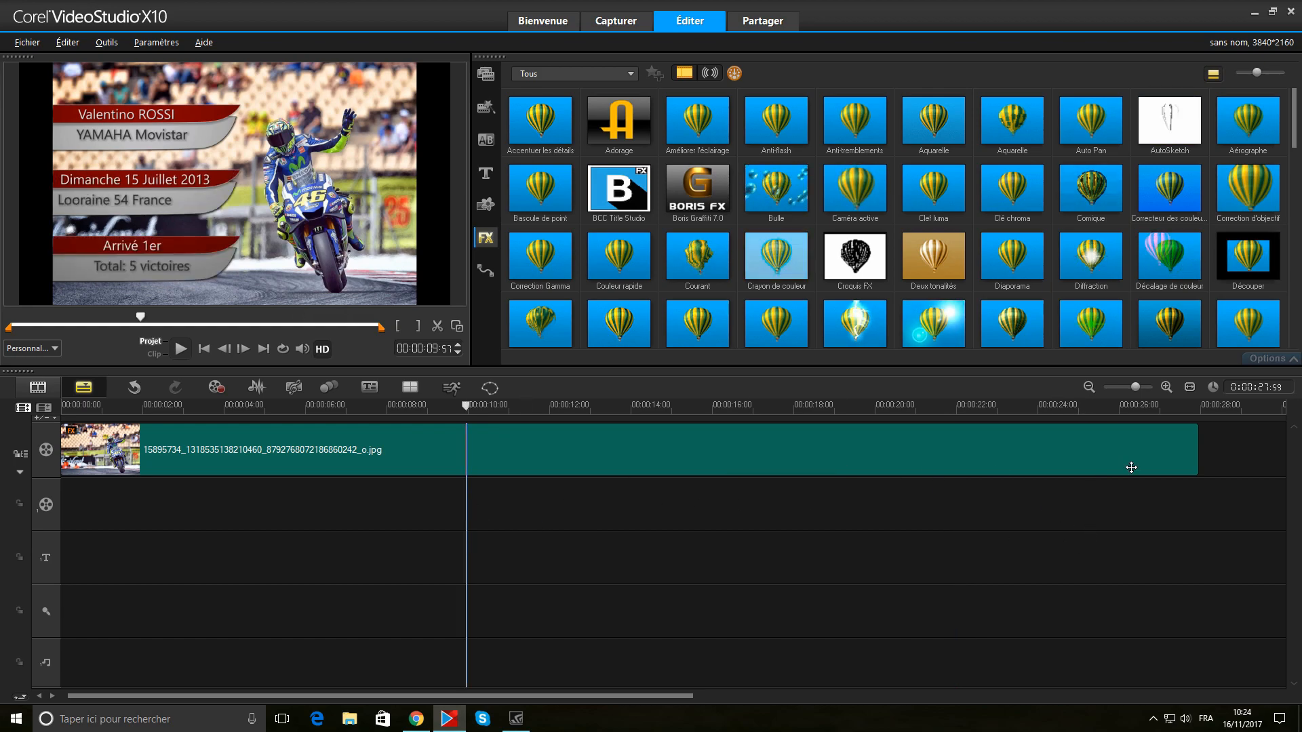
- Shorten the photo clip to about 8.5 seconds and preview the title at about 00:00:01:58
{"action": "left_click", "coordinate": [1198, 442]}
{"action": "left_click_drag", "start_coordinate": [1198, 442], "coordinate": [409, 465]}
{"action": "left_click_drag", "start_coordinate": [349, 507], "coordinate": [140, 496]}
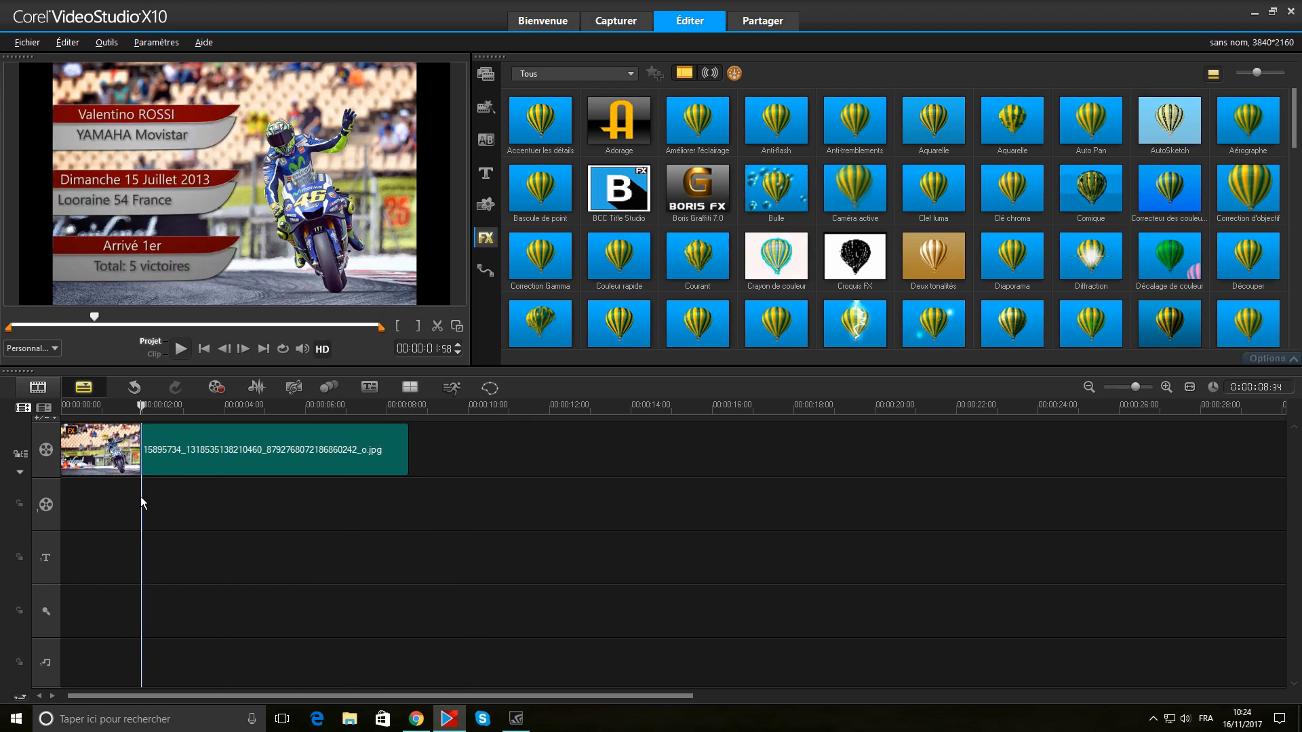
- Lengthen the photo clip to about 23 seconds and preview the title at about 00:00:12:45
{"action": "left_click", "coordinate": [390, 447]}
{"action": "left_click_drag", "start_coordinate": [411, 442], "coordinate": [1067, 438]}
{"action": "left_click", "coordinate": [850, 503]}
{"action": "left_click", "coordinate": [778, 506]}
{"action": "left_click", "coordinate": [579, 515]}
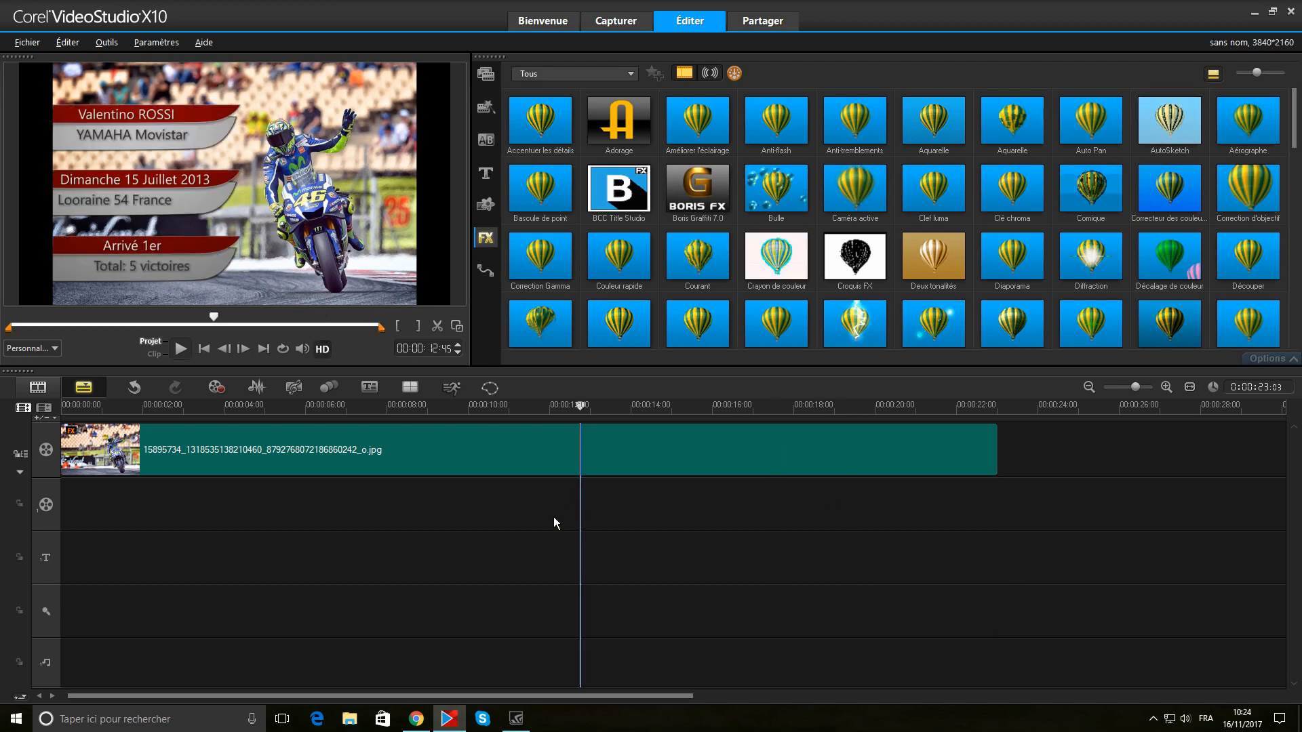
- Preview the title in the 23-second clip at about 00:00:04:29, 00:00:07:13 and 00:00:07:03
{"action": "left_click", "coordinate": [232, 504]}
{"action": "left_click", "coordinate": [225, 500]}
{"action": "left_click", "coordinate": [244, 503]}
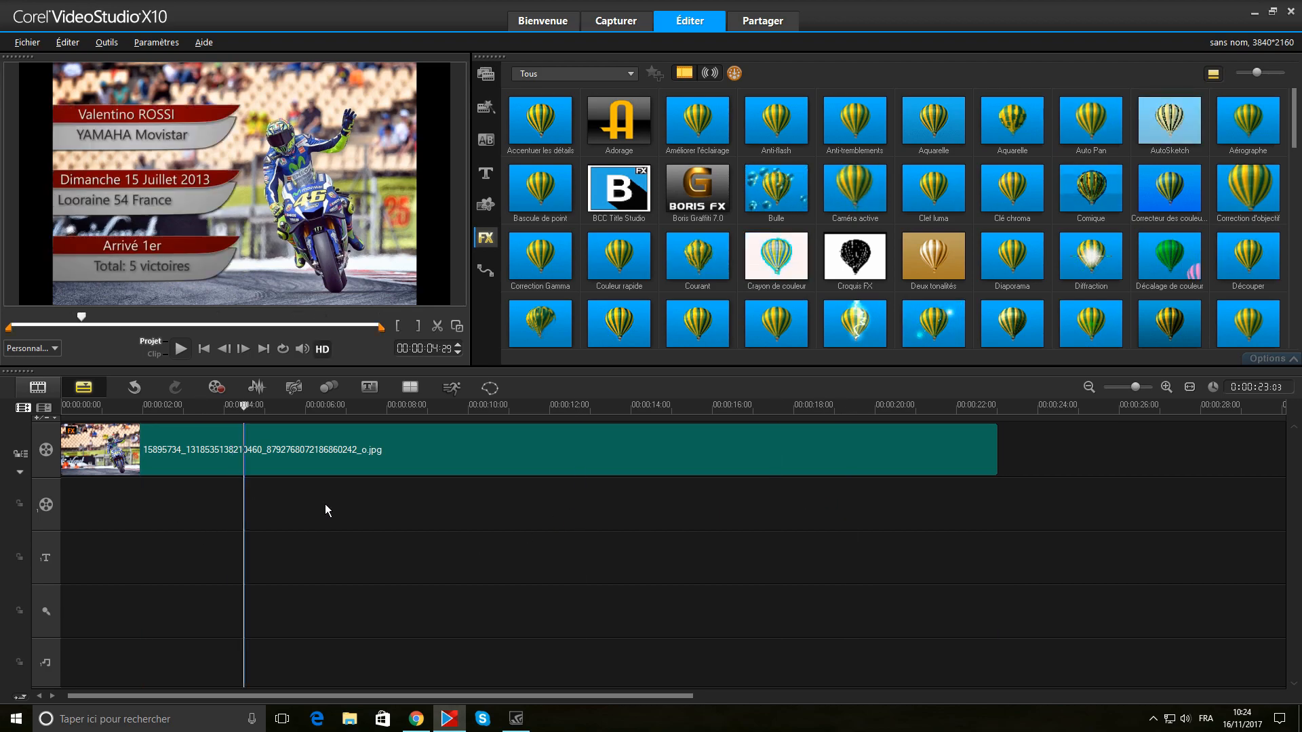
{"action": "left_click", "coordinate": [355, 504]}
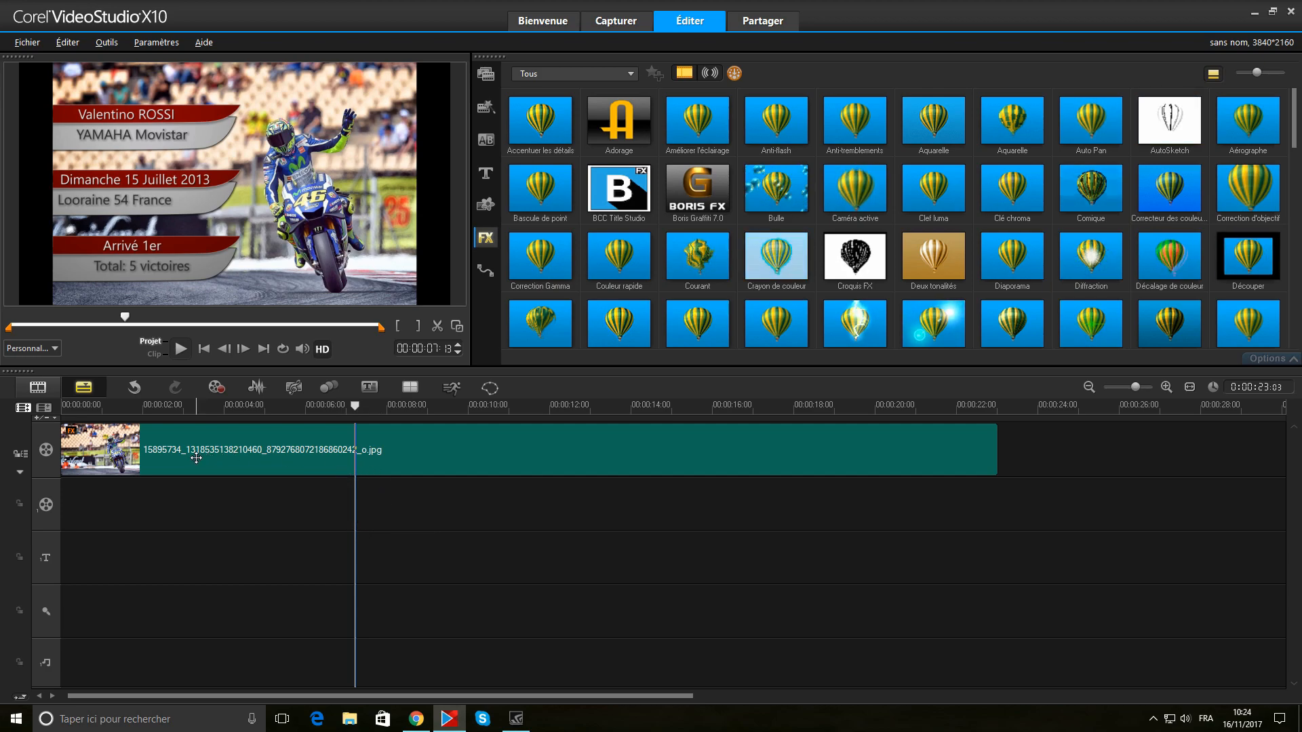
{"action": "left_click_drag", "start_coordinate": [378, 503], "coordinate": [348, 501]}
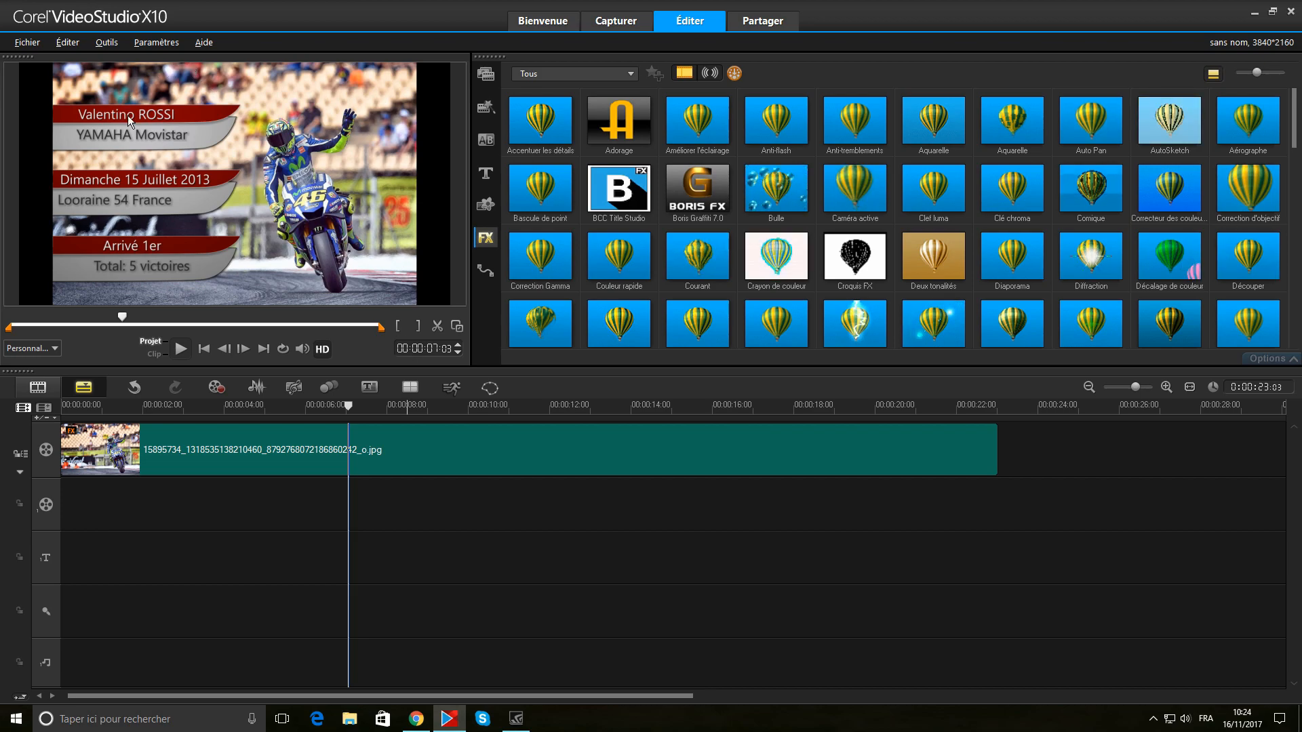
- Review the Smart Proxy and hardware acceleration settings in the performance preferences
{"action": "left_click", "coordinate": [142, 44]}
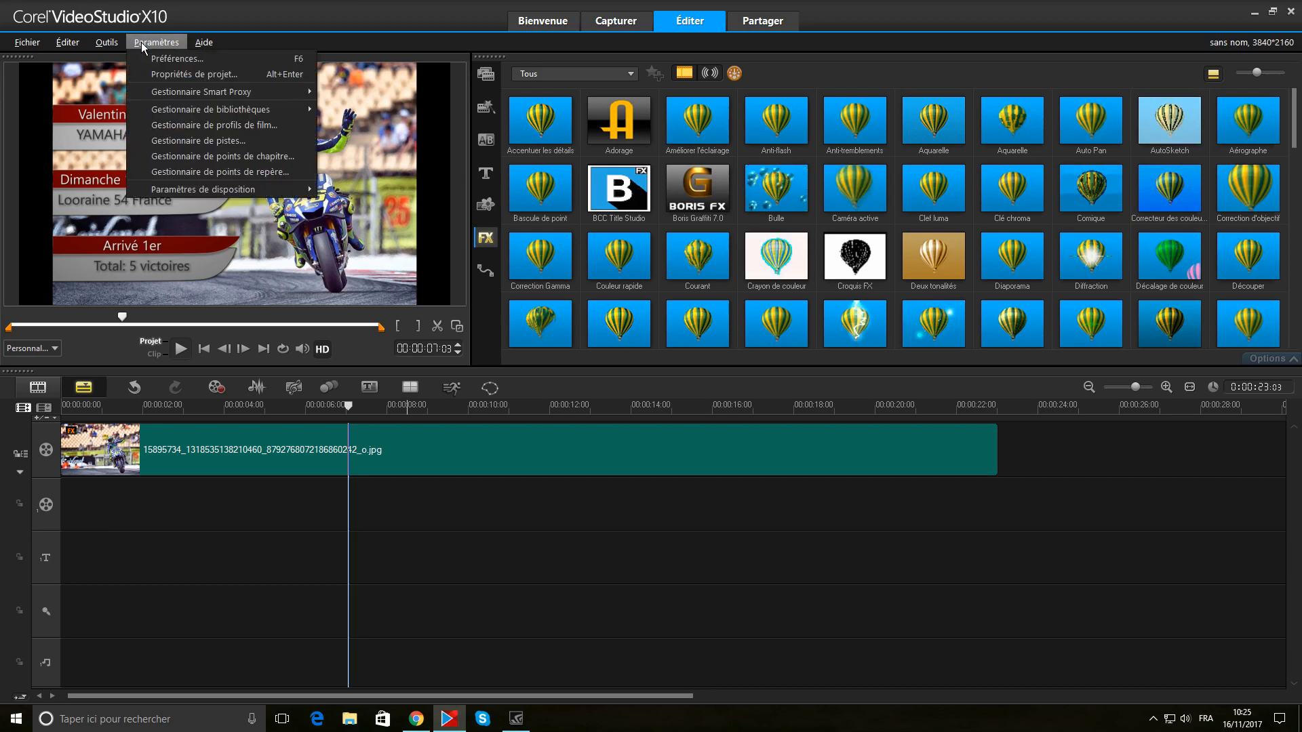
{"action": "left_click", "coordinate": [160, 58]}
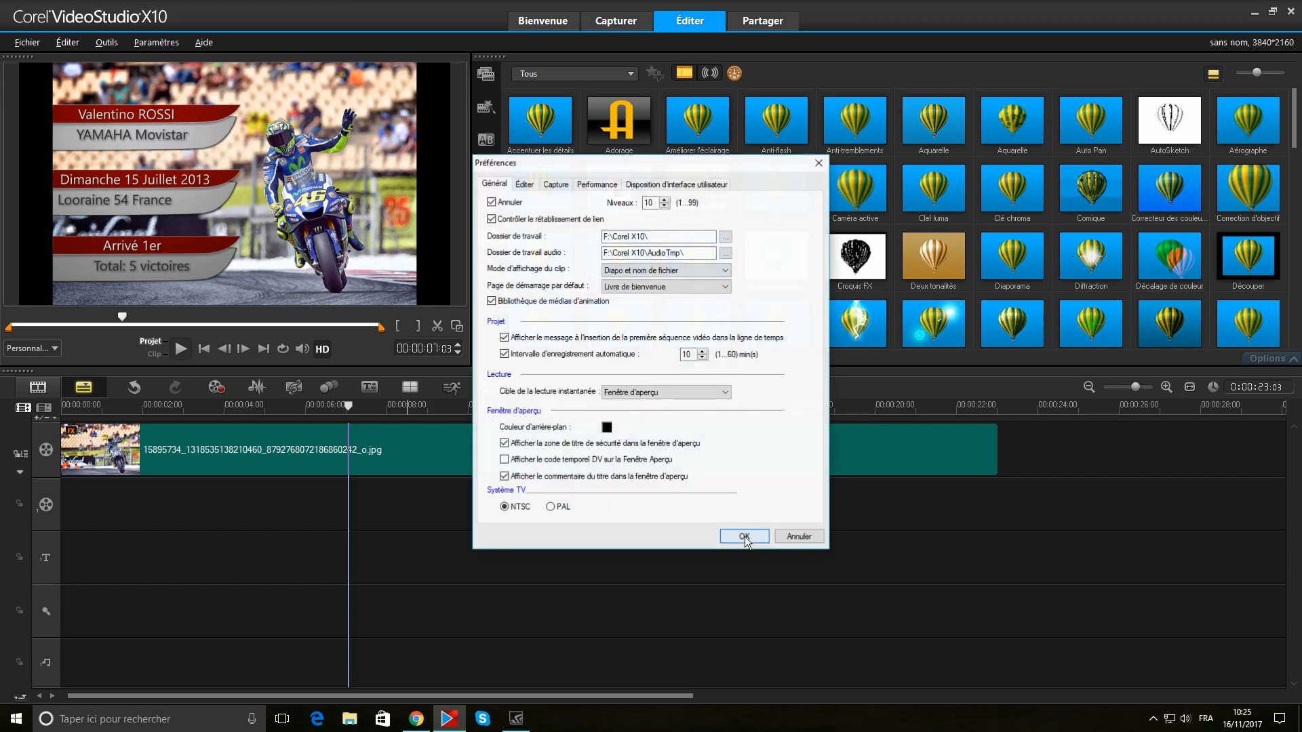
{"action": "left_click", "coordinate": [587, 185]}
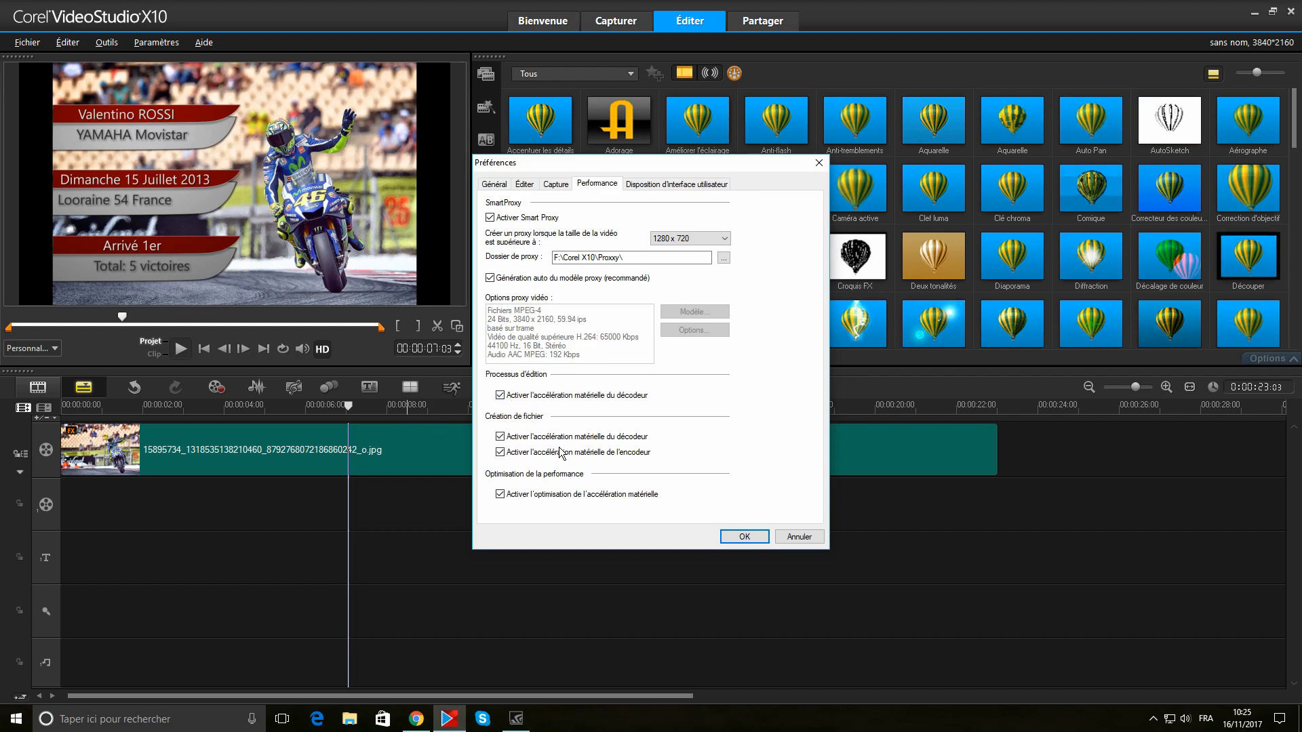
{"action": "left_click", "coordinate": [730, 533]}
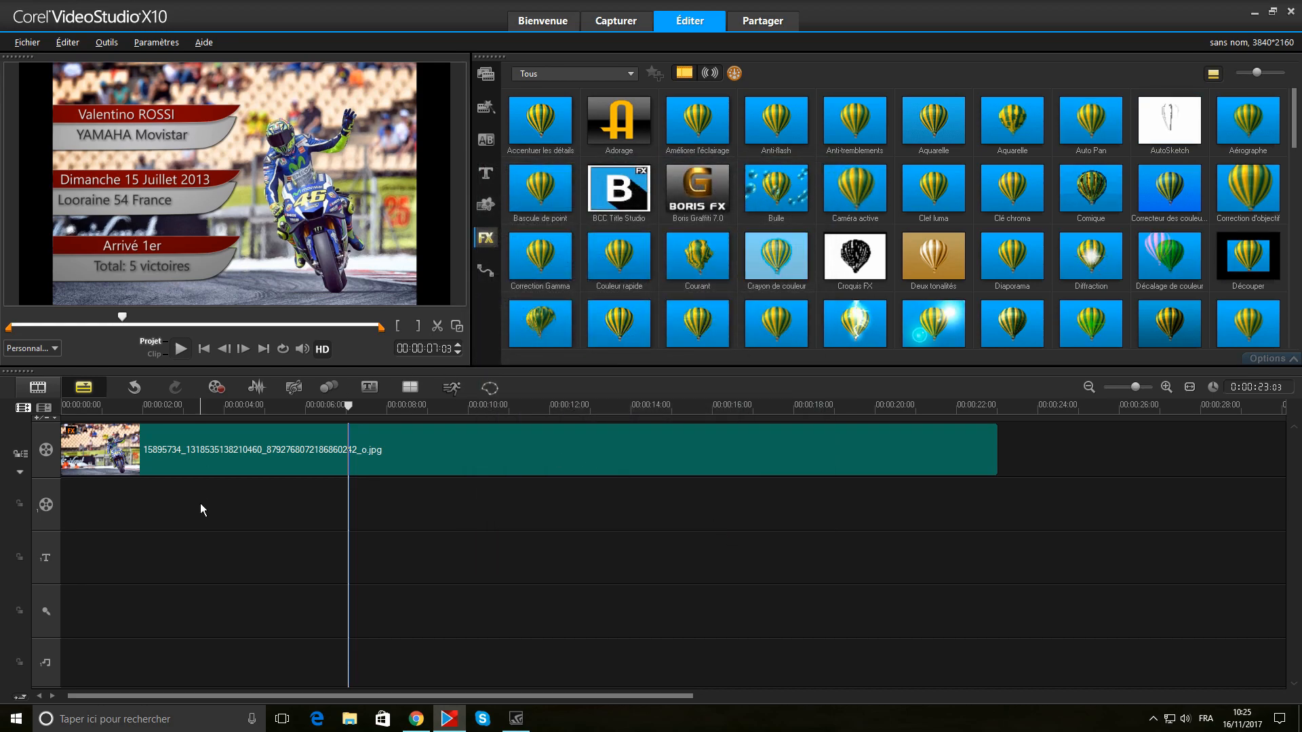
- Preview the title at several points along the clip, including 00:00:03:25, 00:00:01:59 and 00:00:07:01
{"action": "left_click", "coordinate": [201, 503]}
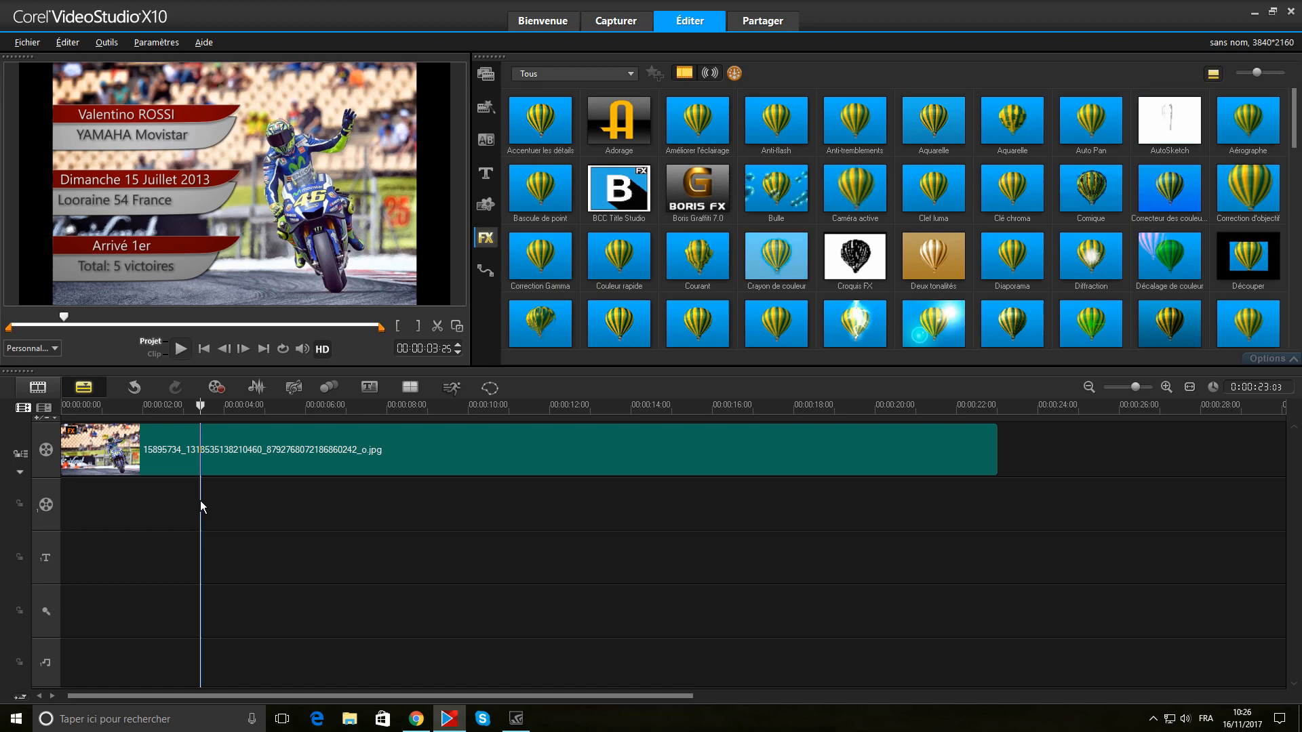
{"action": "left_click", "coordinate": [255, 494]}
{"action": "left_click_drag", "start_coordinate": [254, 494], "coordinate": [577, 498]}
{"action": "left_click", "coordinate": [144, 502]}
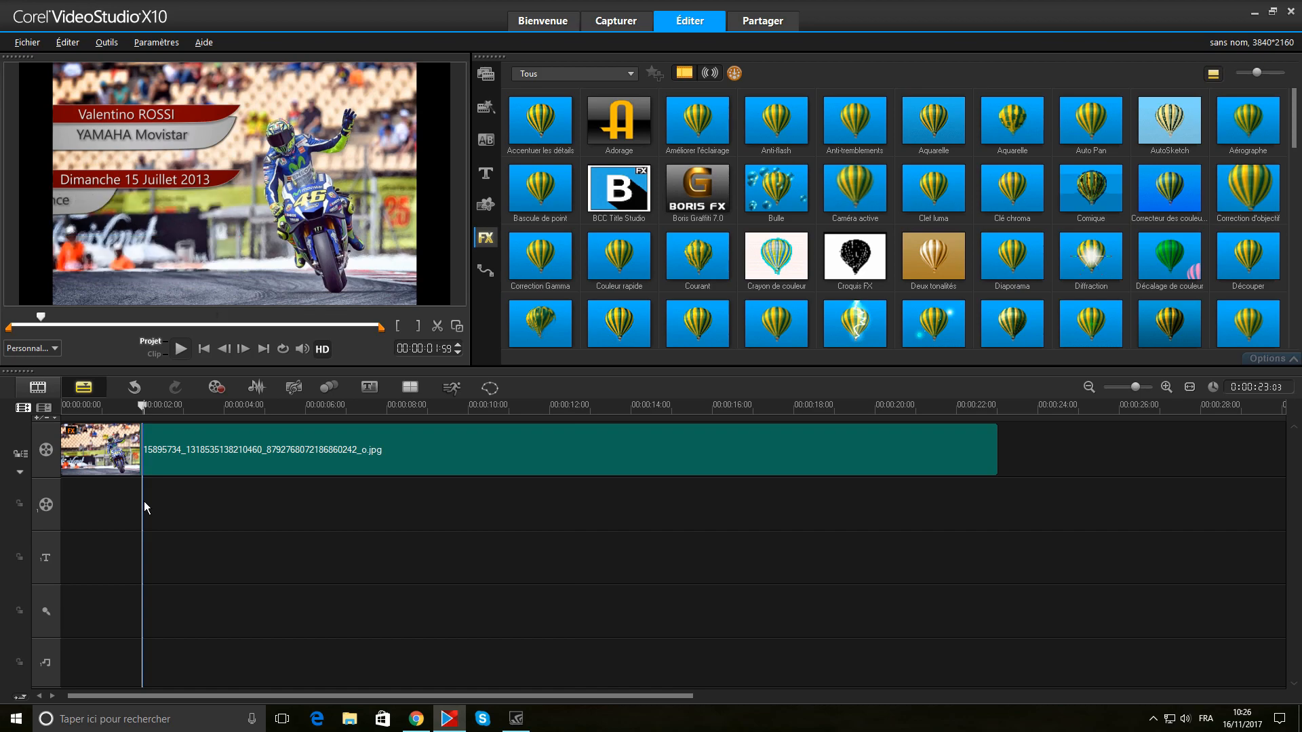
{"action": "left_click", "coordinate": [254, 506]}
{"action": "left_click", "coordinate": [347, 518]}
- Shorten the photo clip to 00:00:07:59 and preview the title at 00:00:04:33
{"action": "left_click", "coordinate": [682, 441]}
{"action": "left_click", "coordinate": [970, 438]}
{"action": "left_click_drag", "start_coordinate": [996, 441], "coordinate": [388, 451]}
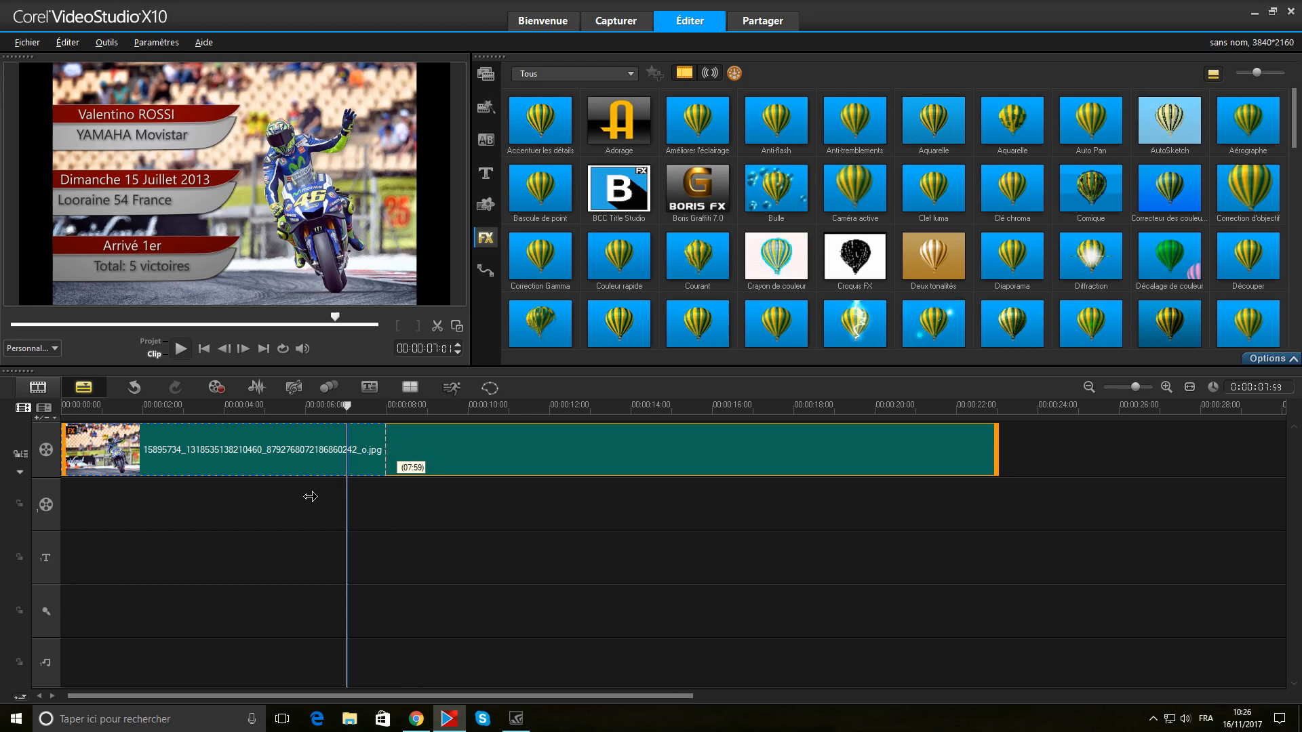
{"action": "left_click", "coordinate": [247, 511]}
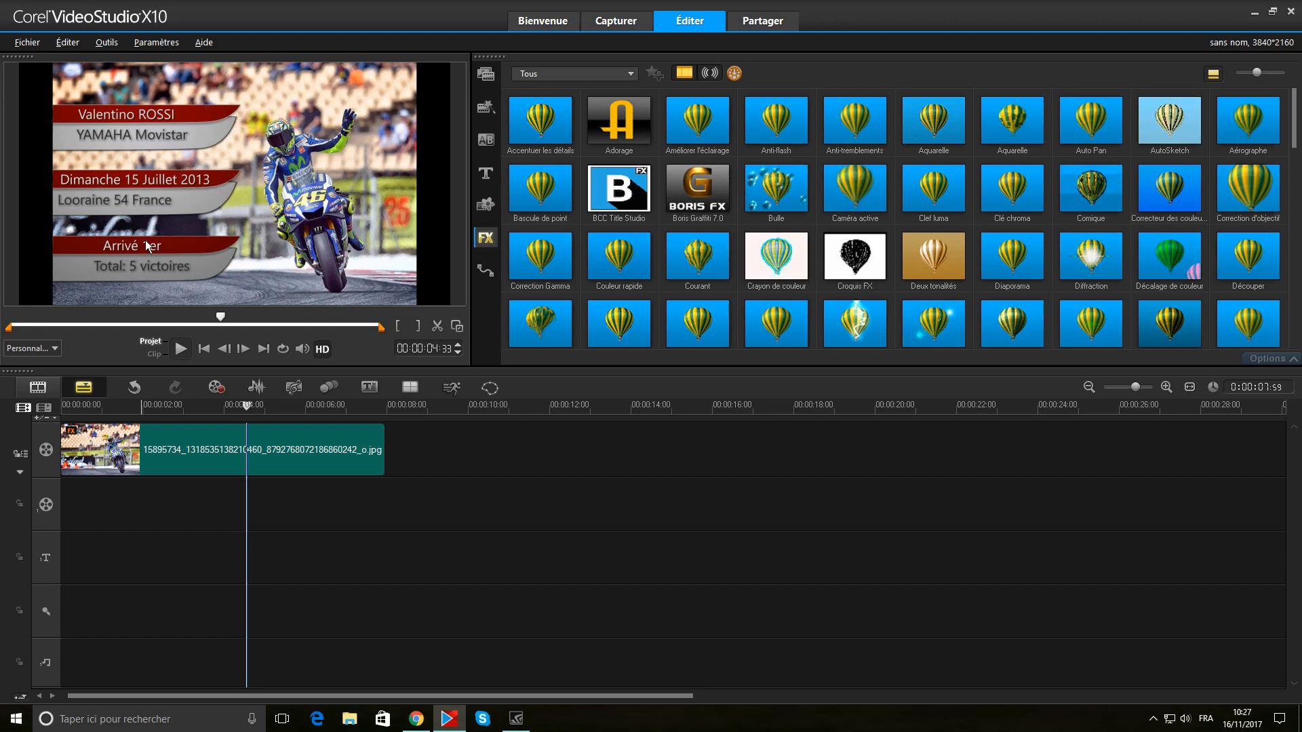
- Customize the photo clip's BCC Title Studio filter and open its title in the full editor with the layer timeline
{"action": "left_click", "coordinate": [122, 437]}
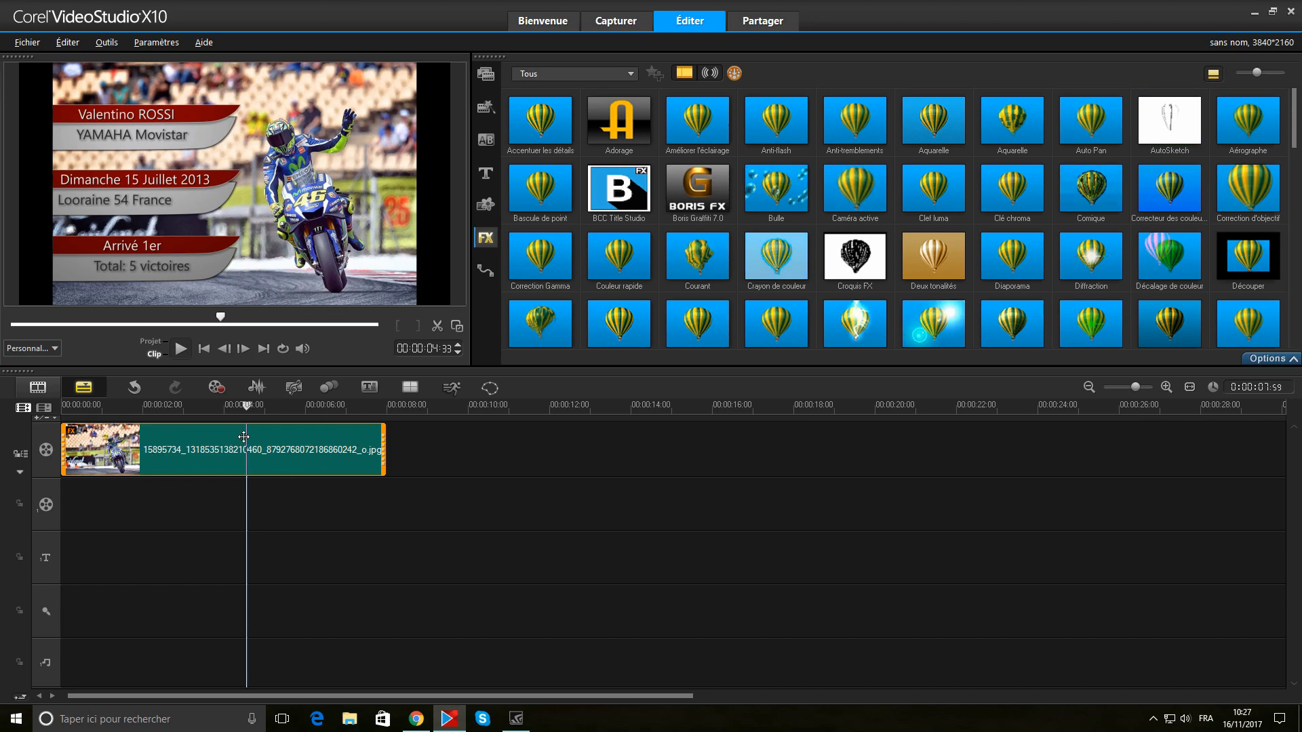
{"action": "left_click", "coordinate": [1267, 359]}
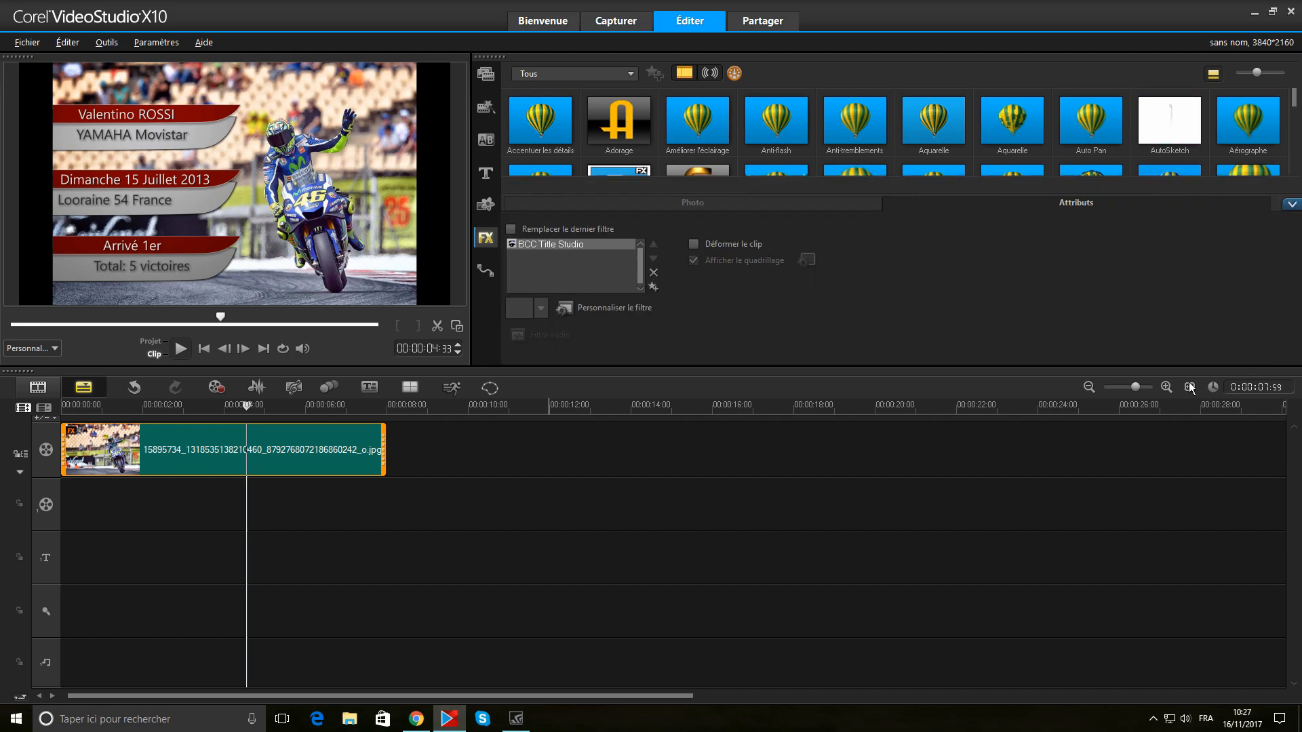
{"action": "left_click", "coordinate": [615, 309]}
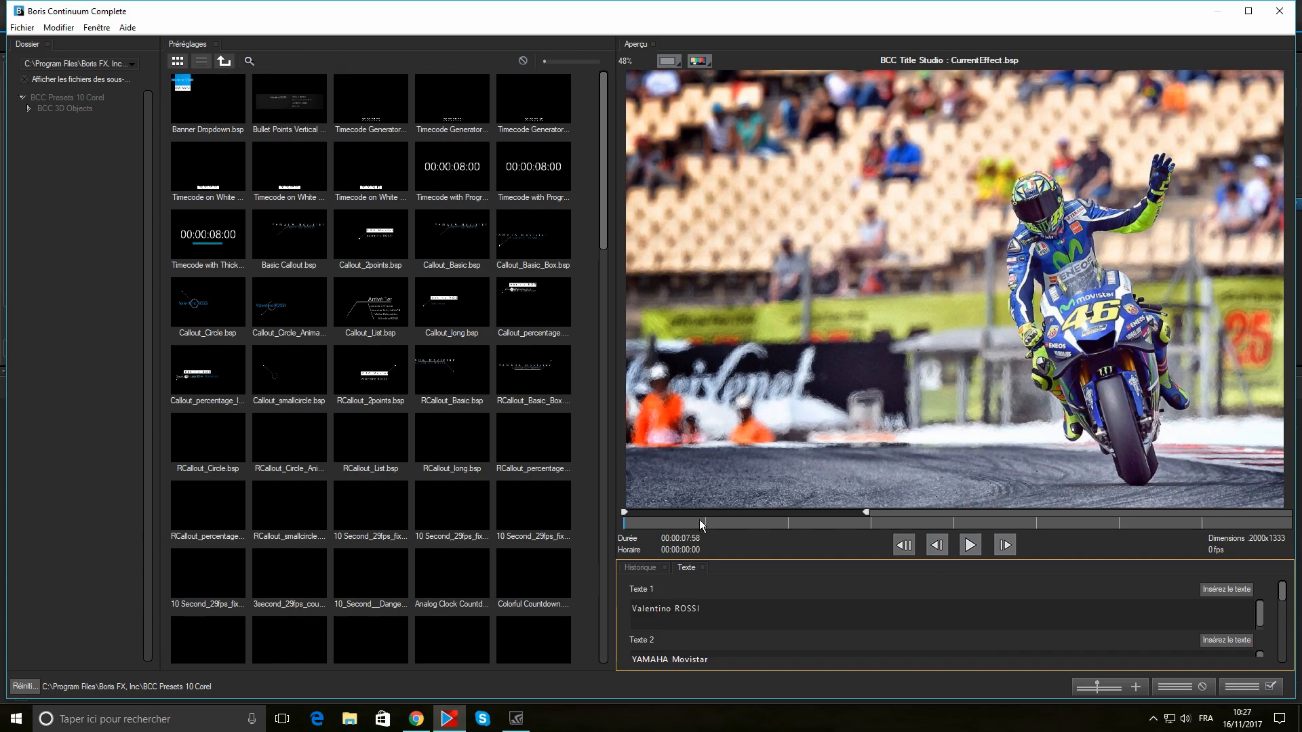
{"action": "left_click", "coordinate": [945, 524]}
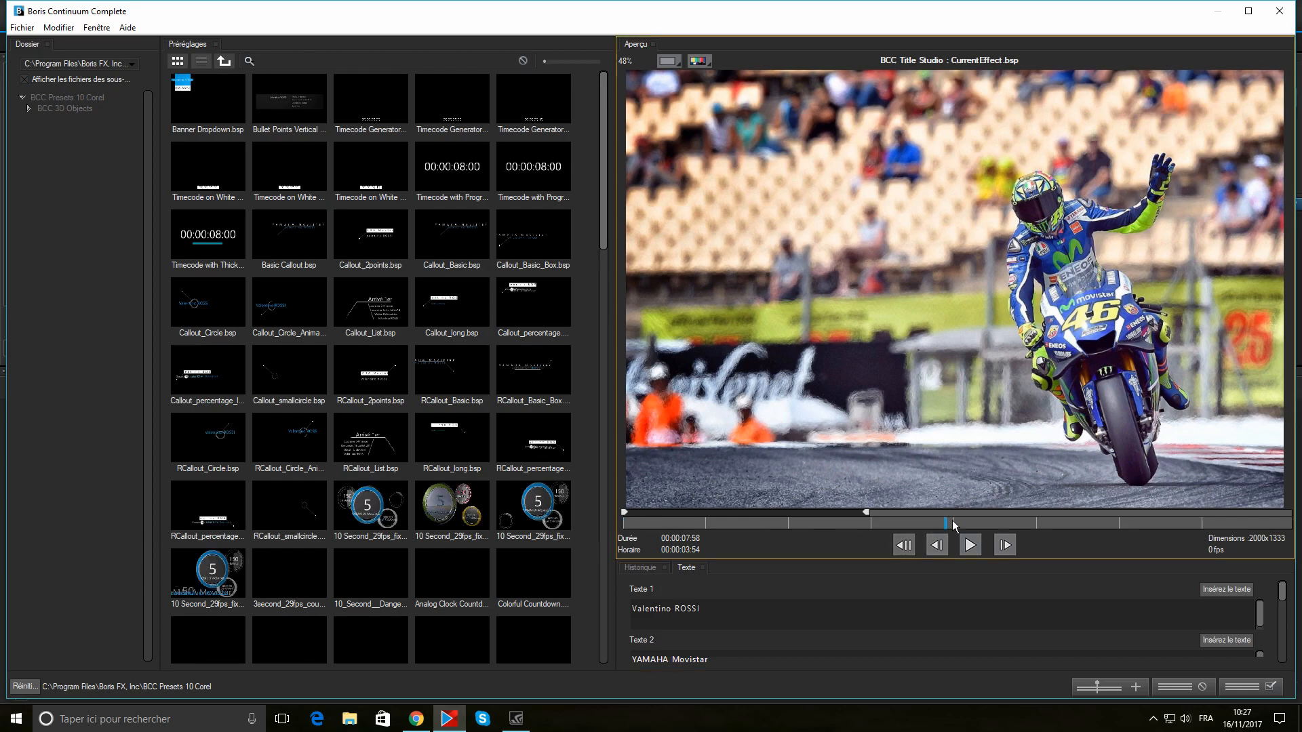
{"action": "left_click", "coordinate": [1110, 686]}
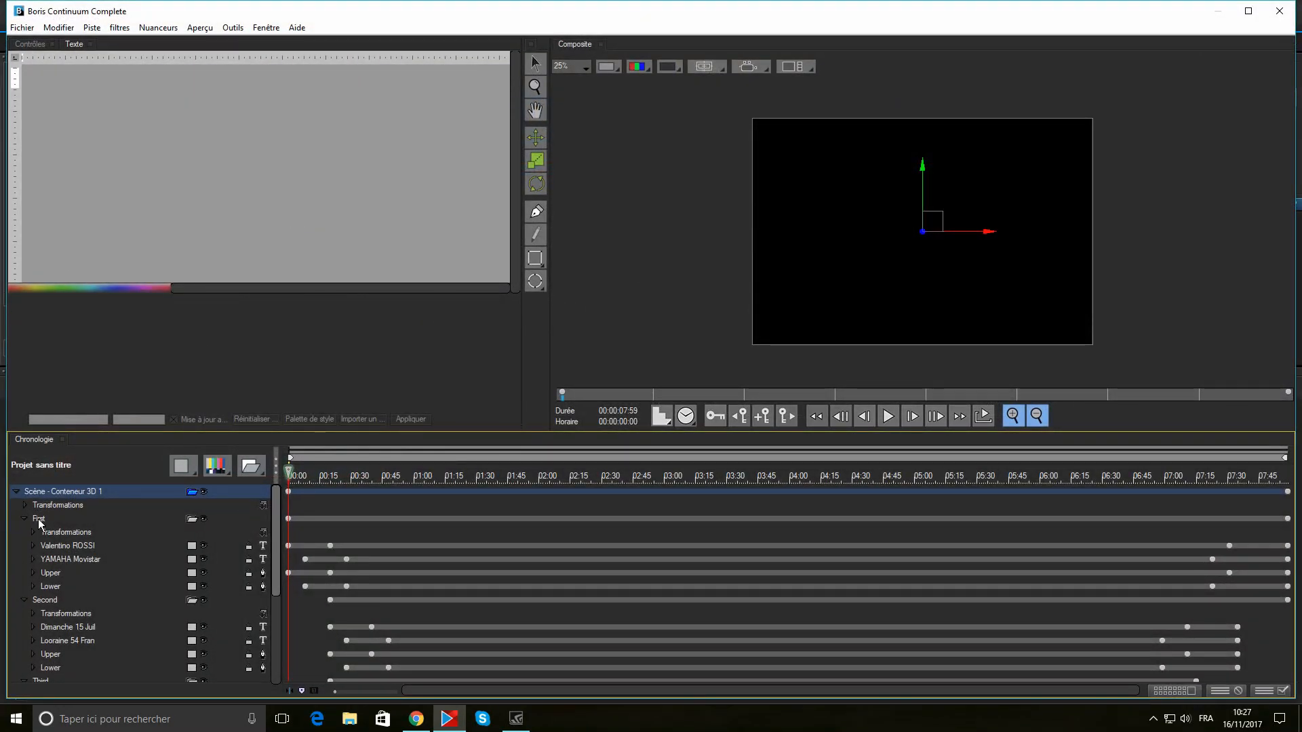
- Show the title at 00:00:03:34 and make the Valentino ROSSI text bold and italic
{"action": "left_click", "coordinate": [61, 547]}
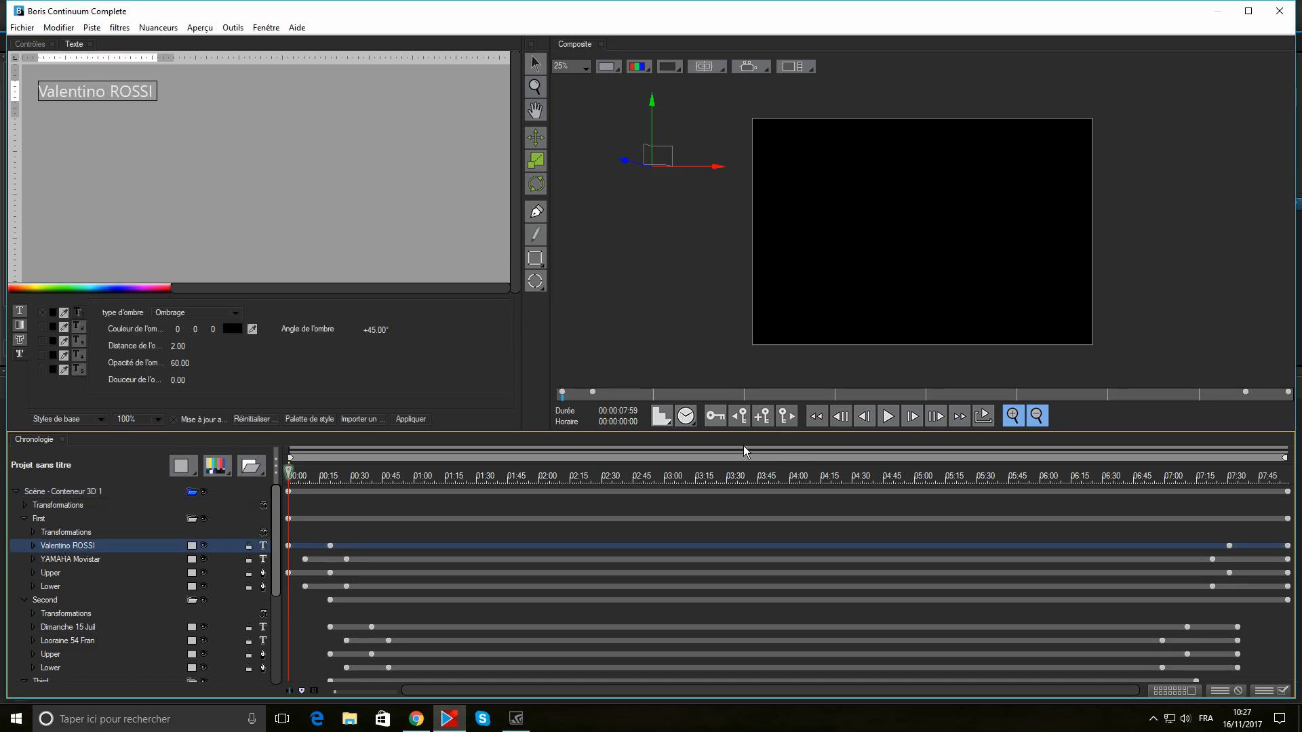
{"action": "left_click_drag", "start_coordinate": [292, 461], "coordinate": [798, 465]}
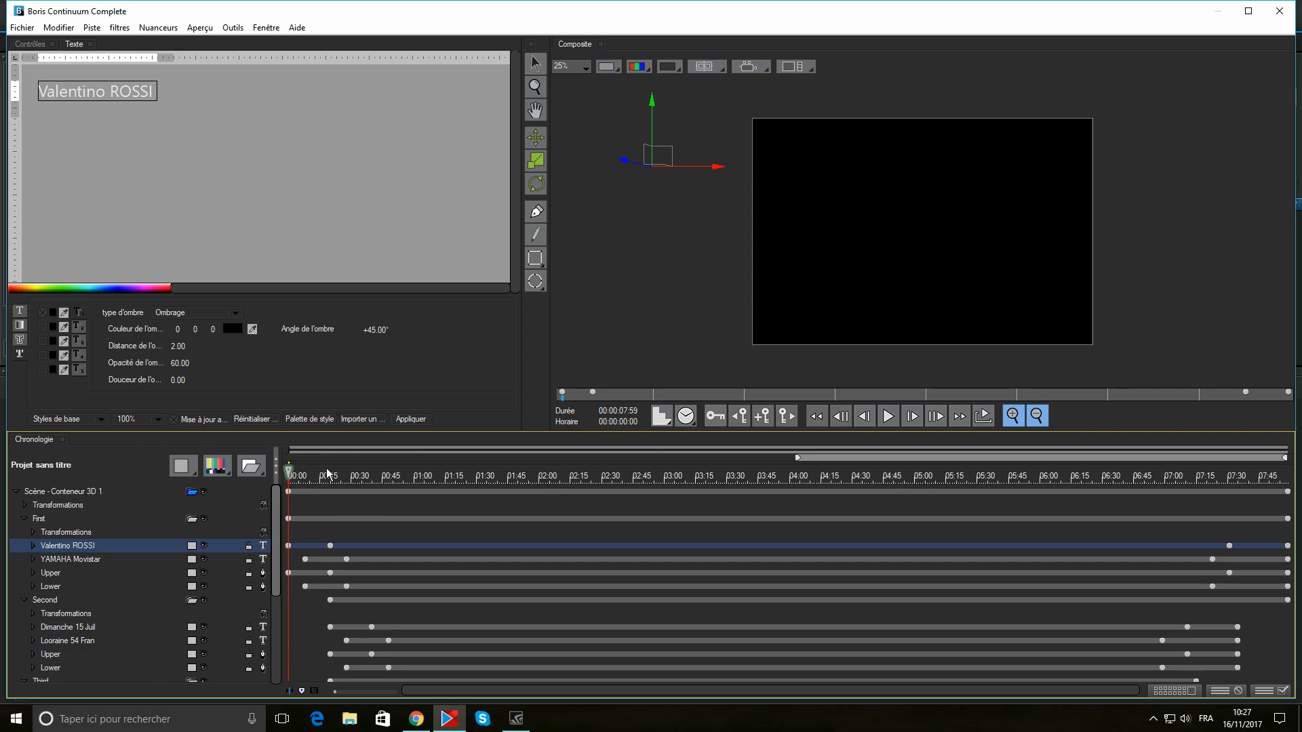
{"action": "left_click_drag", "start_coordinate": [798, 457], "coordinate": [290, 457]}
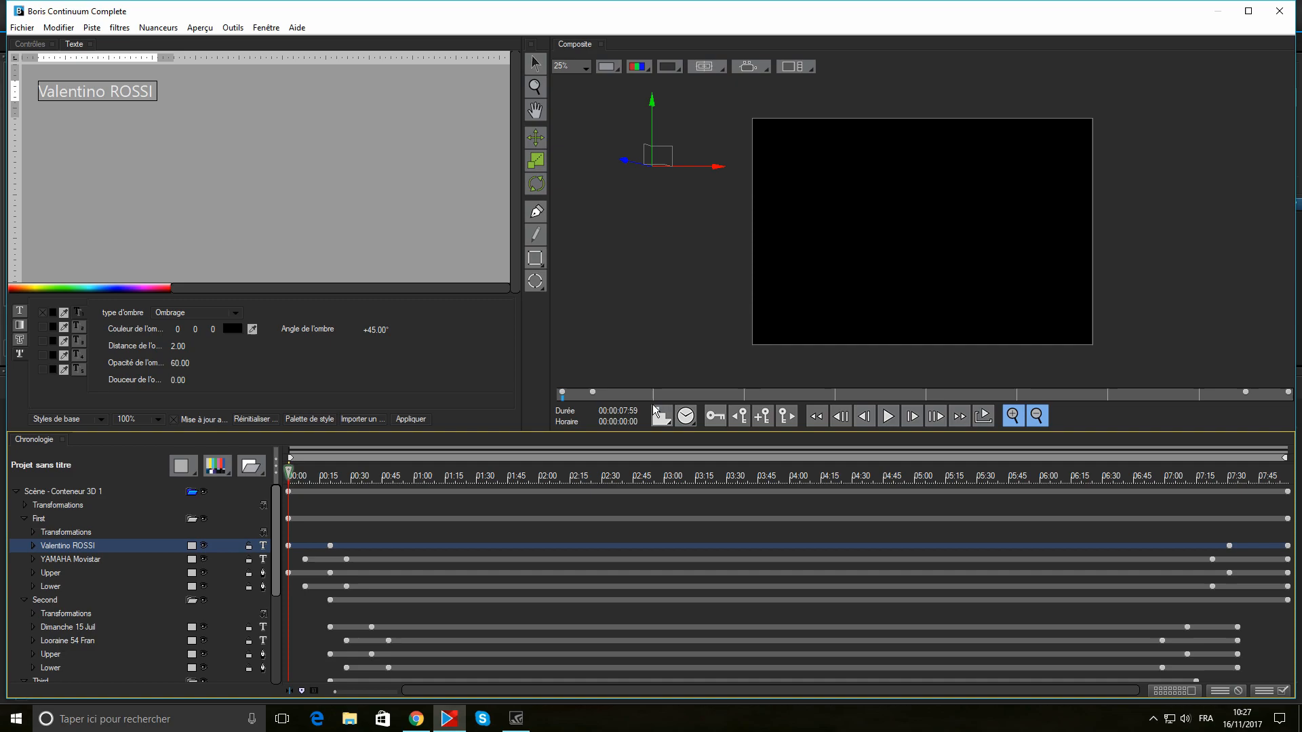
{"action": "left_click", "coordinate": [884, 393]}
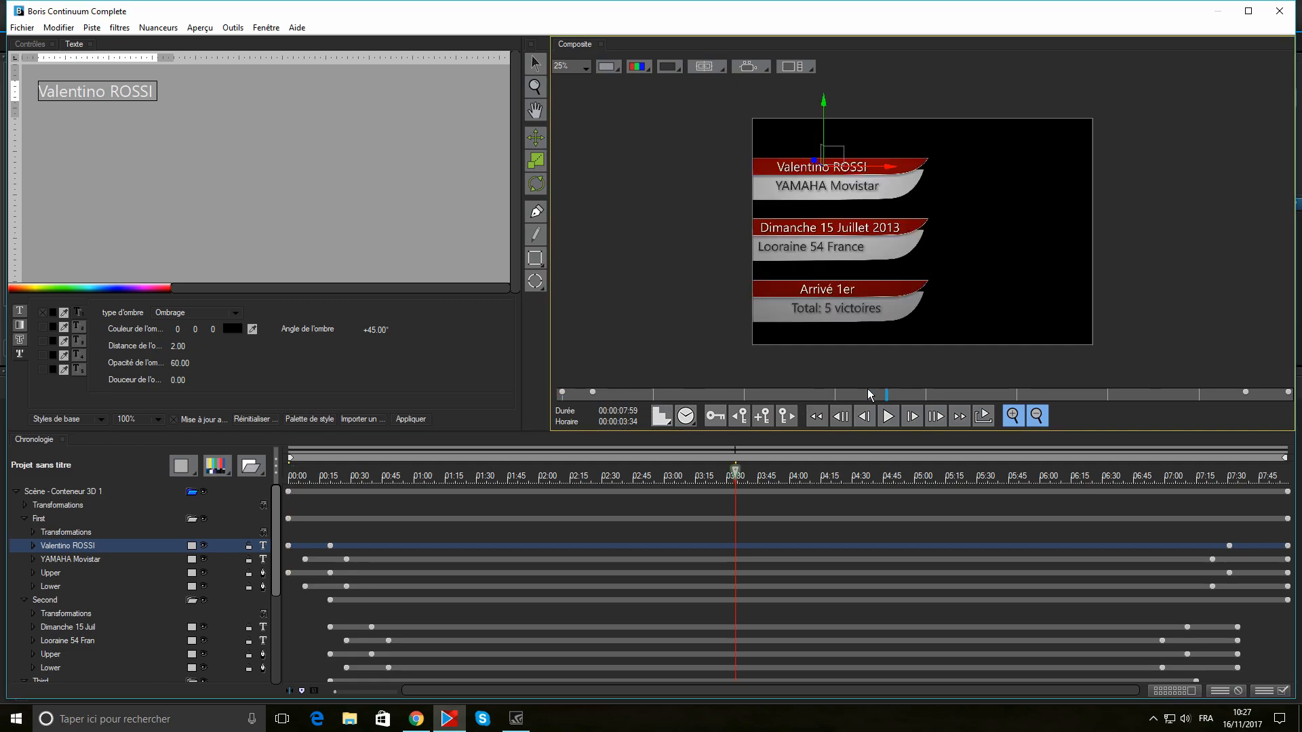
{"action": "left_click", "coordinate": [19, 312]}
{"action": "left_click", "coordinate": [195, 311]}
{"action": "left_click", "coordinate": [209, 311]}
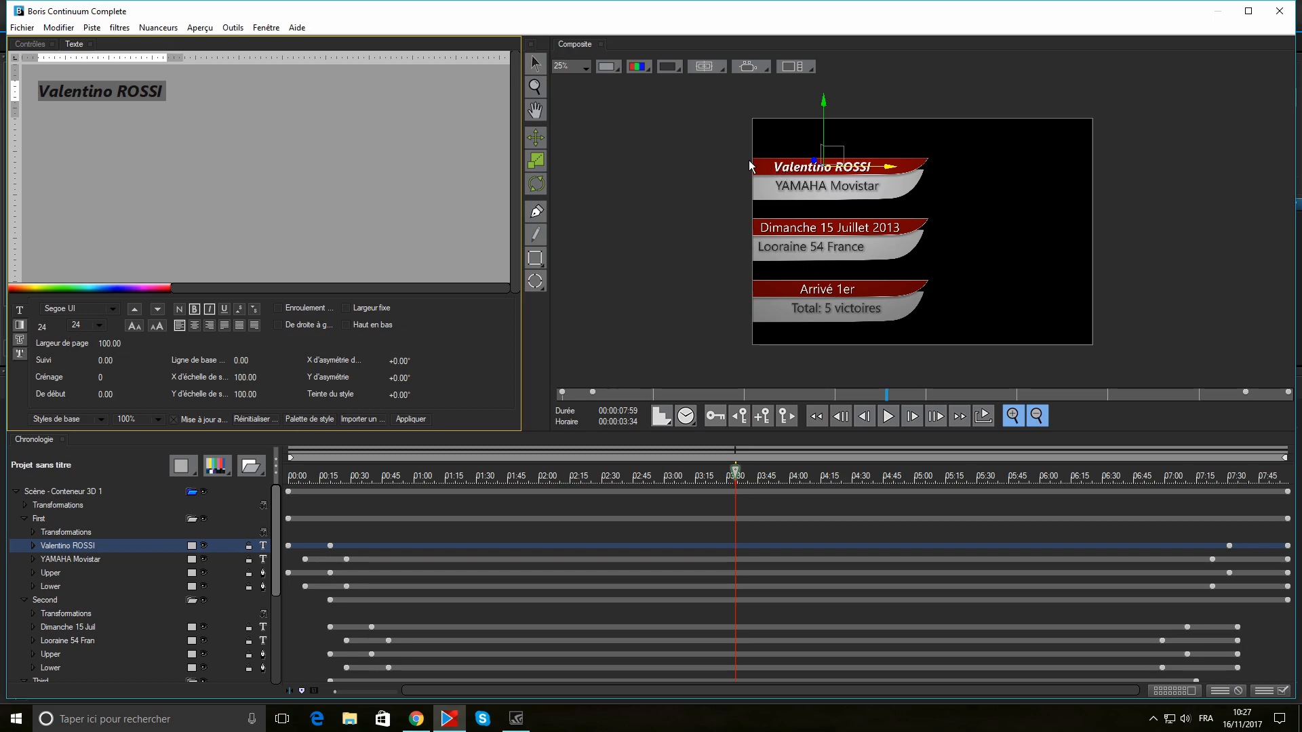
- Set the Valentino ROSSI text colour to blue (0, 128, 255)
{"action": "left_click", "coordinate": [20, 326]}
{"action": "left_click", "coordinate": [169, 366]}
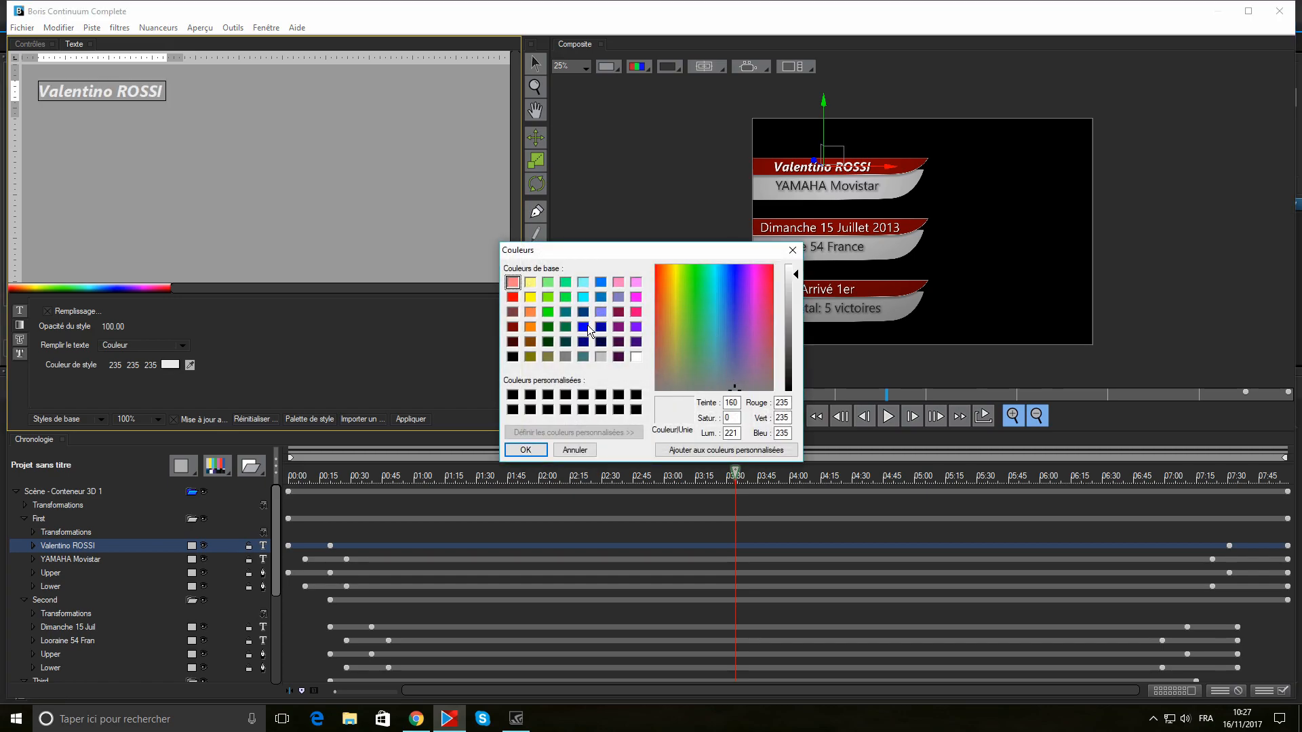
{"action": "left_click", "coordinate": [600, 283]}
{"action": "left_click", "coordinate": [525, 450]}
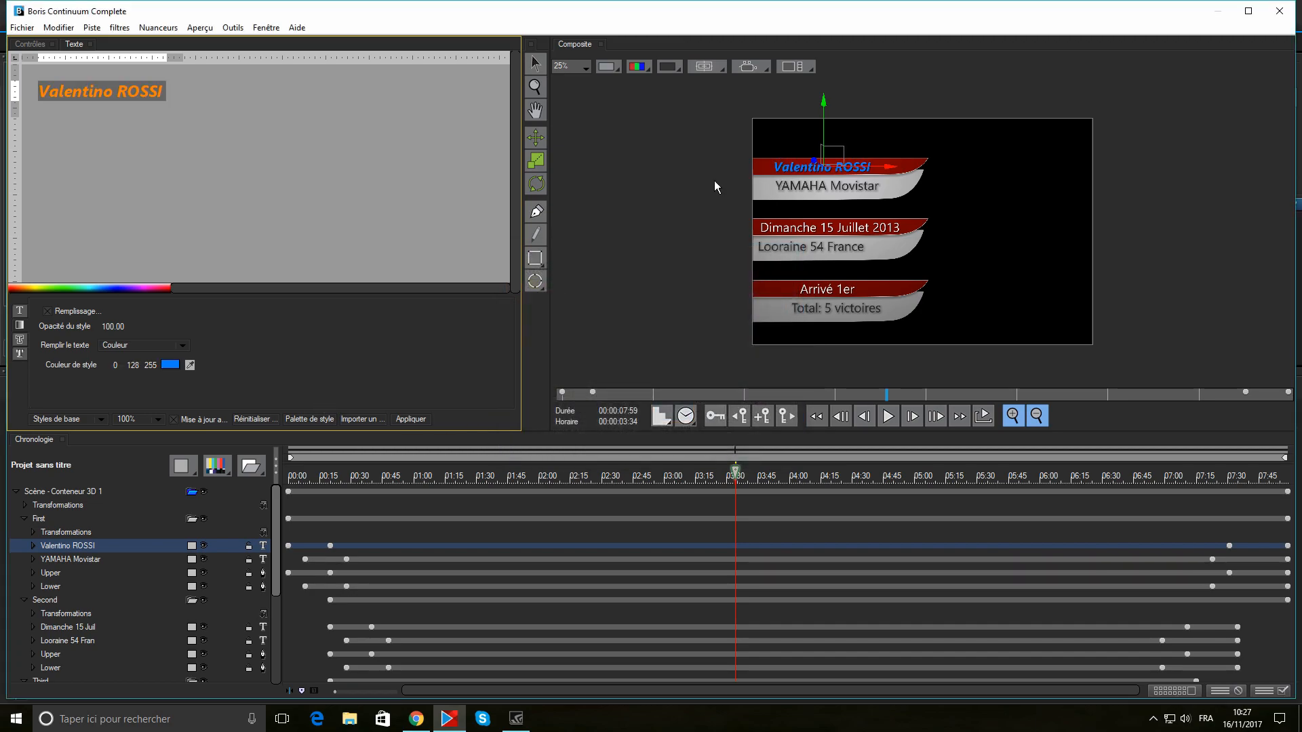
- Make the YAMAHA Movistar text bold and italic and colour it green (0, 255, 64)
{"action": "left_click", "coordinate": [65, 561]}
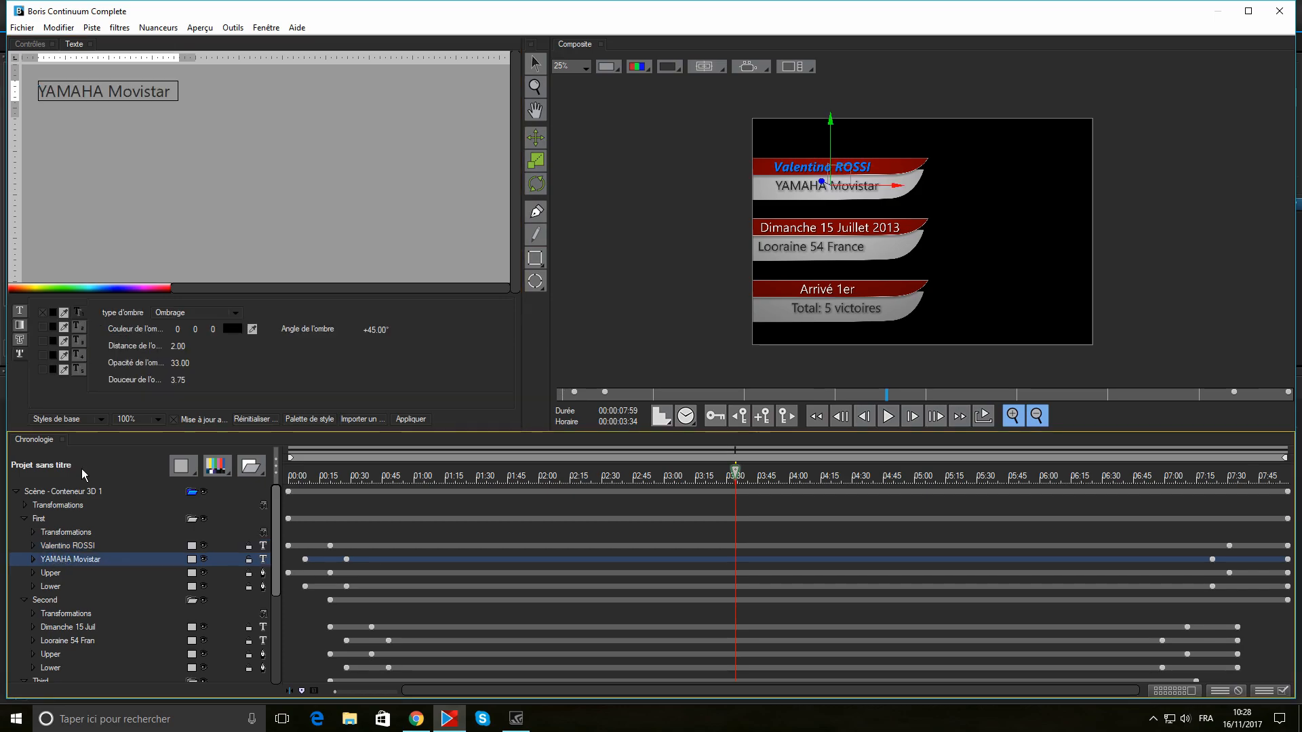
{"action": "left_click", "coordinate": [20, 311]}
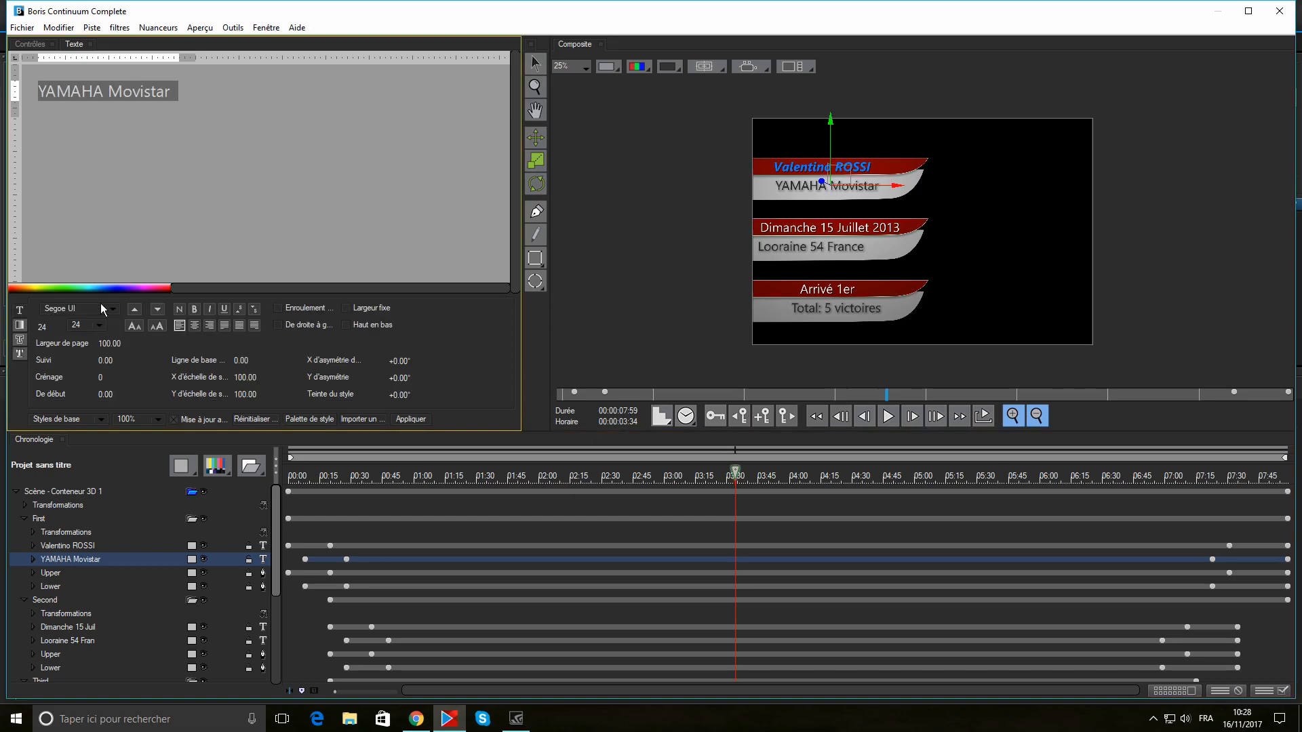
{"action": "left_click", "coordinate": [195, 310]}
{"action": "left_click", "coordinate": [209, 309]}
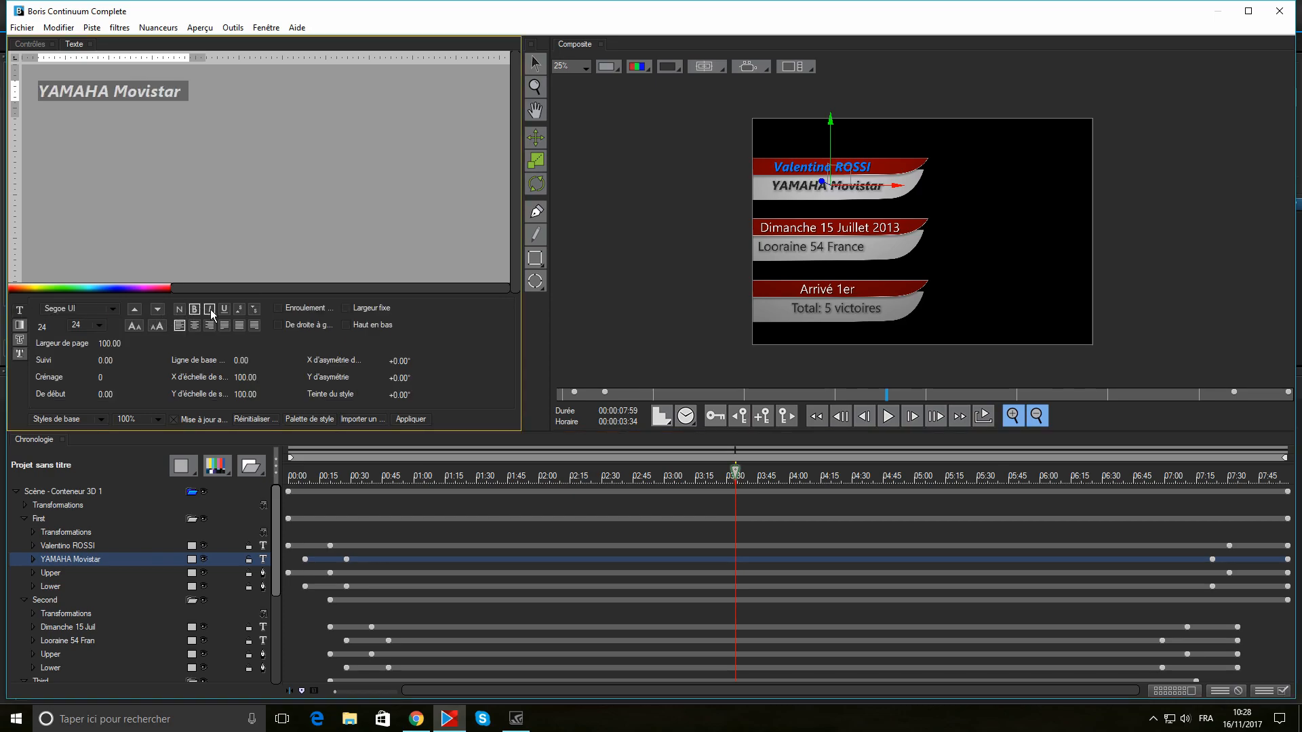
{"action": "left_click", "coordinate": [20, 326]}
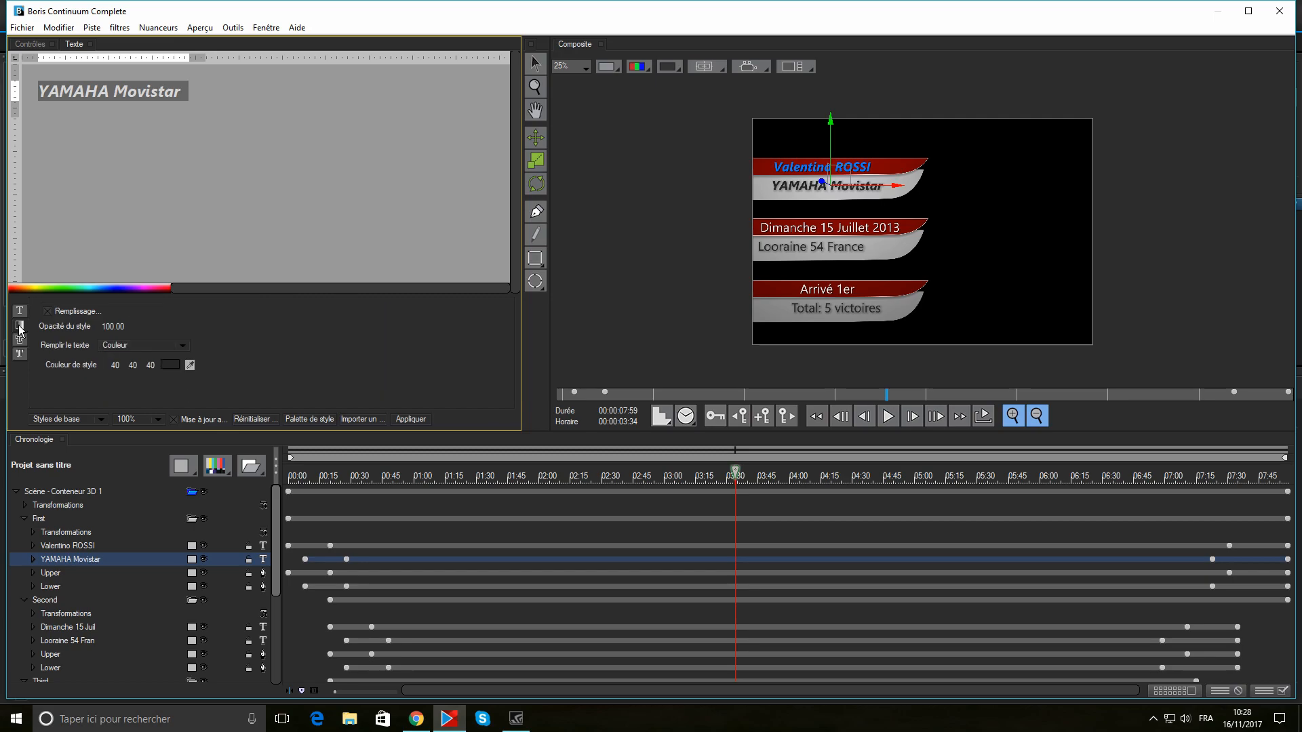
{"action": "left_click", "coordinate": [169, 364]}
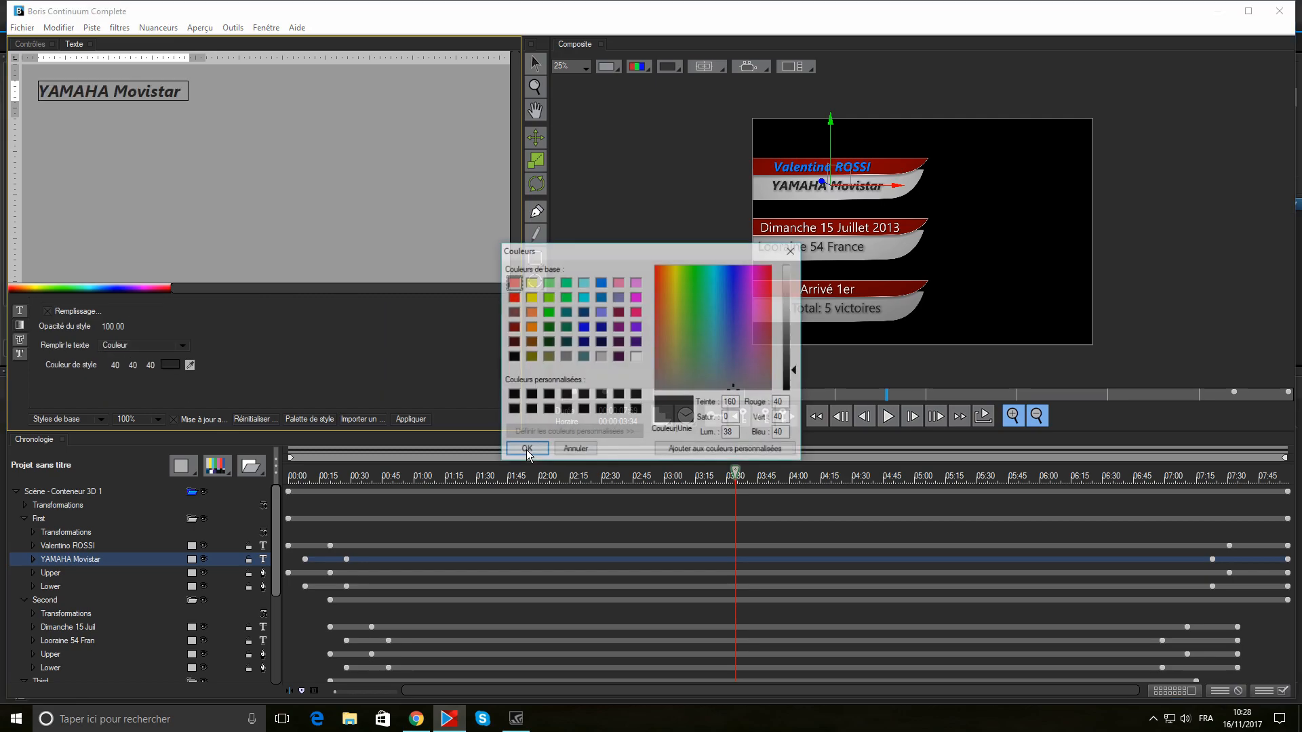
{"action": "left_click", "coordinate": [567, 295]}
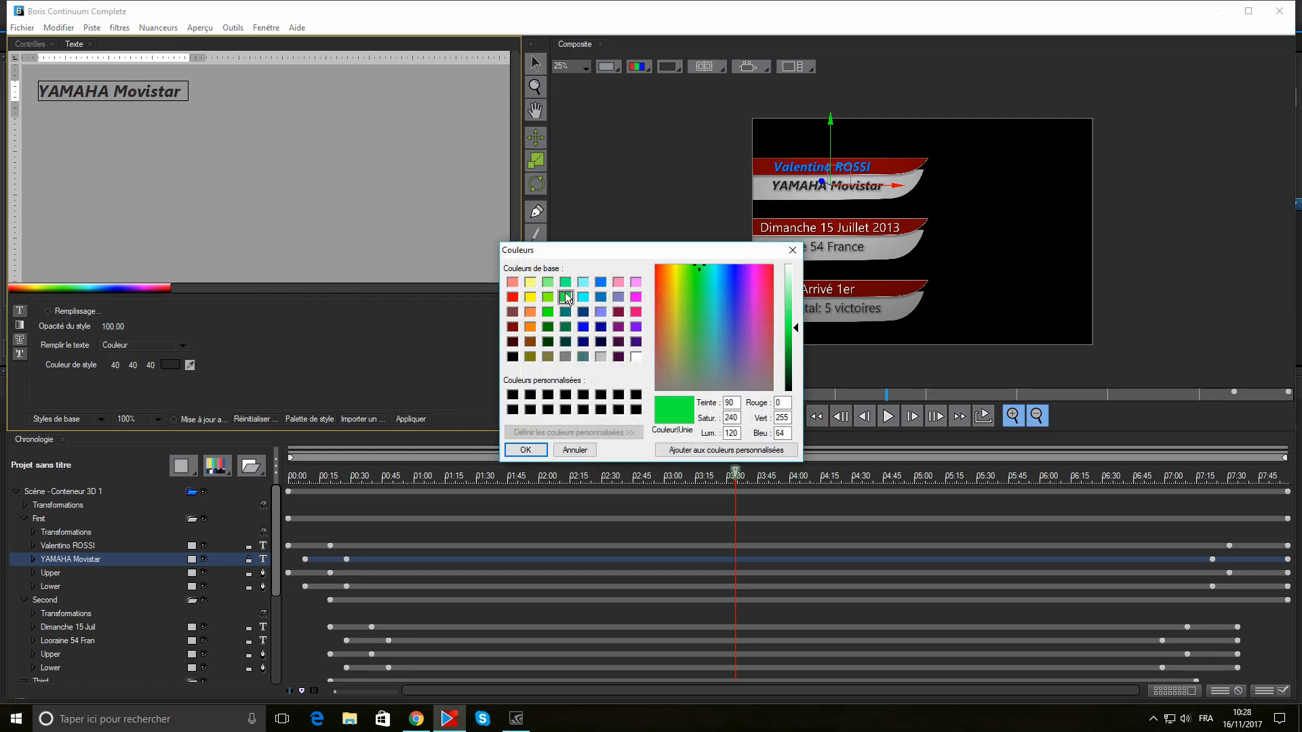
{"action": "left_click", "coordinate": [532, 450]}
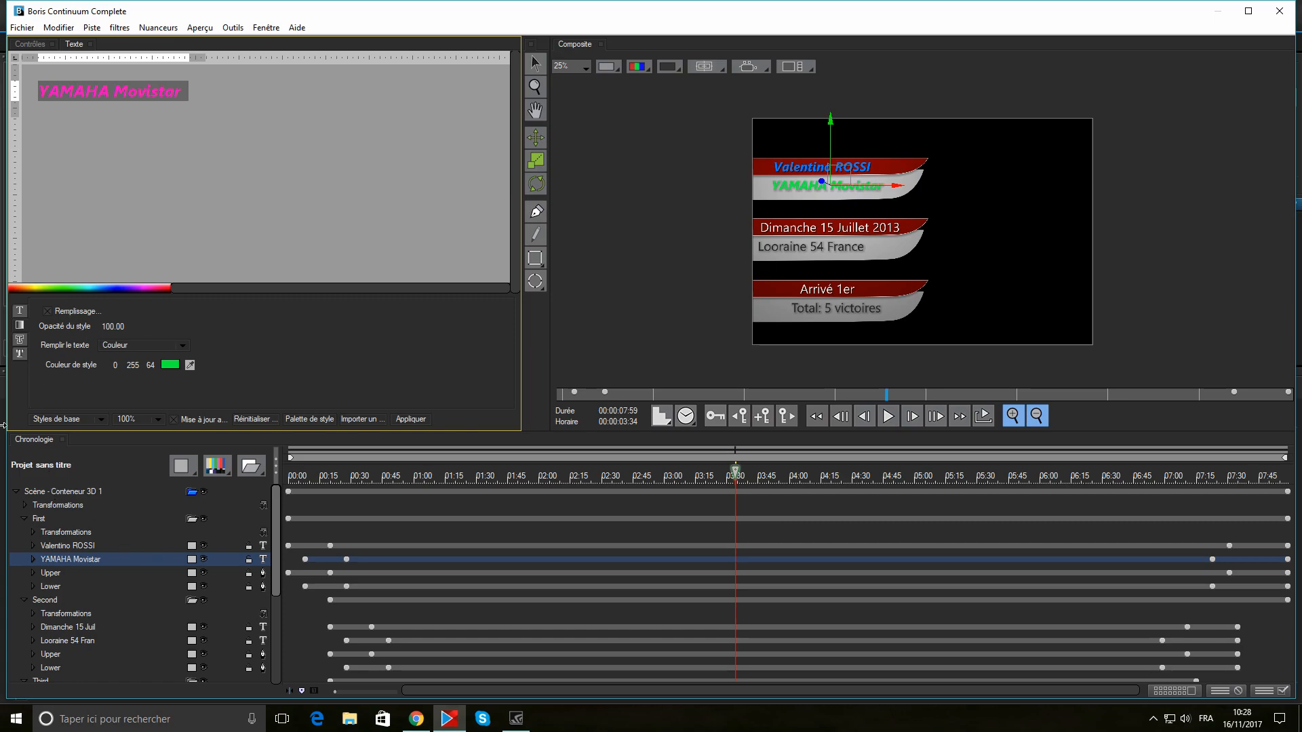
- Try font sizes 36 and 14 on the YAMAHA Movistar text and restore it to 24
{"action": "left_click", "coordinate": [20, 311]}
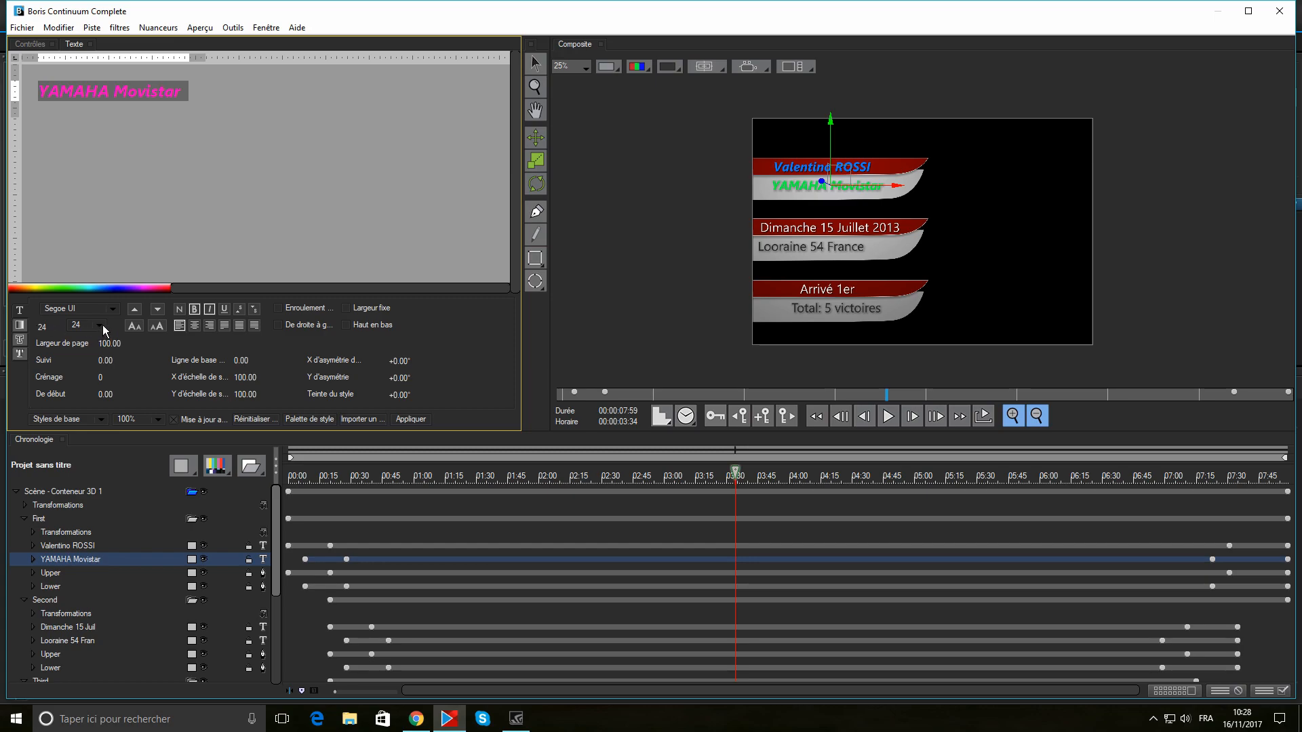
{"action": "left_click", "coordinate": [100, 325]}
{"action": "left_click", "coordinate": [100, 395]}
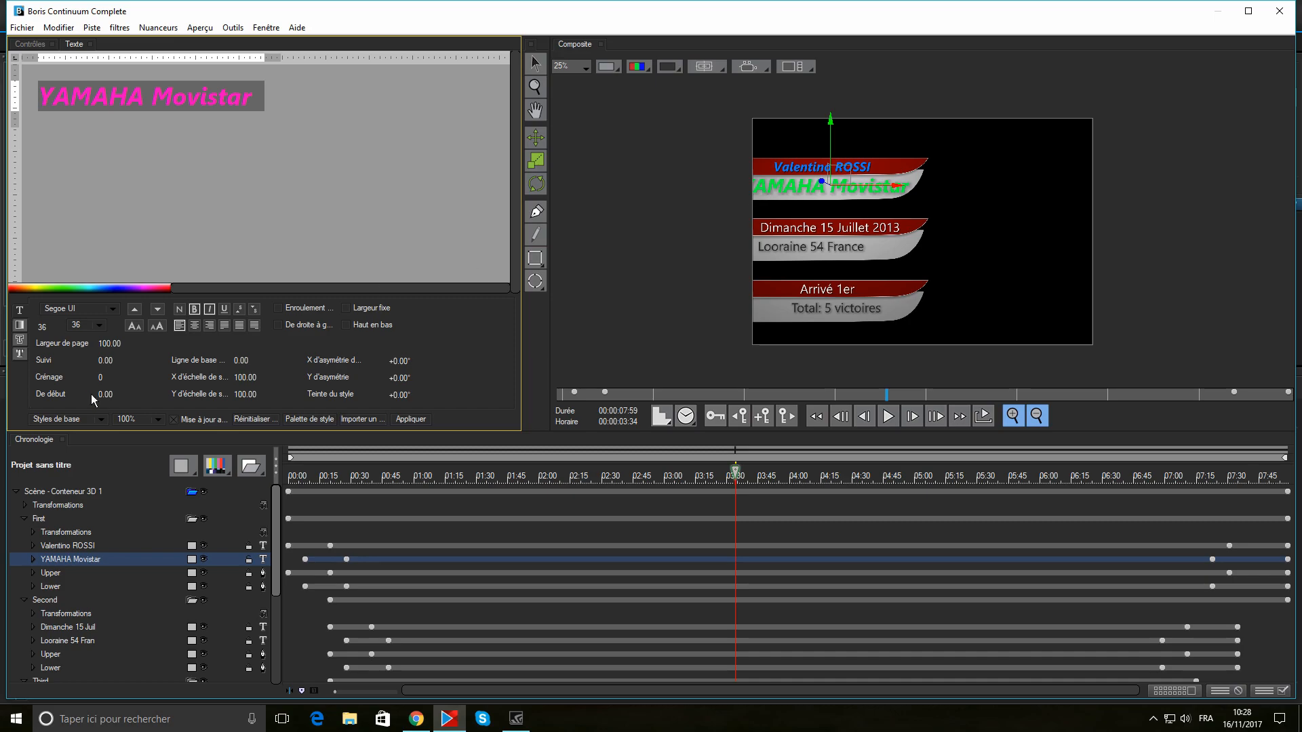
{"action": "left_click", "coordinate": [100, 325]}
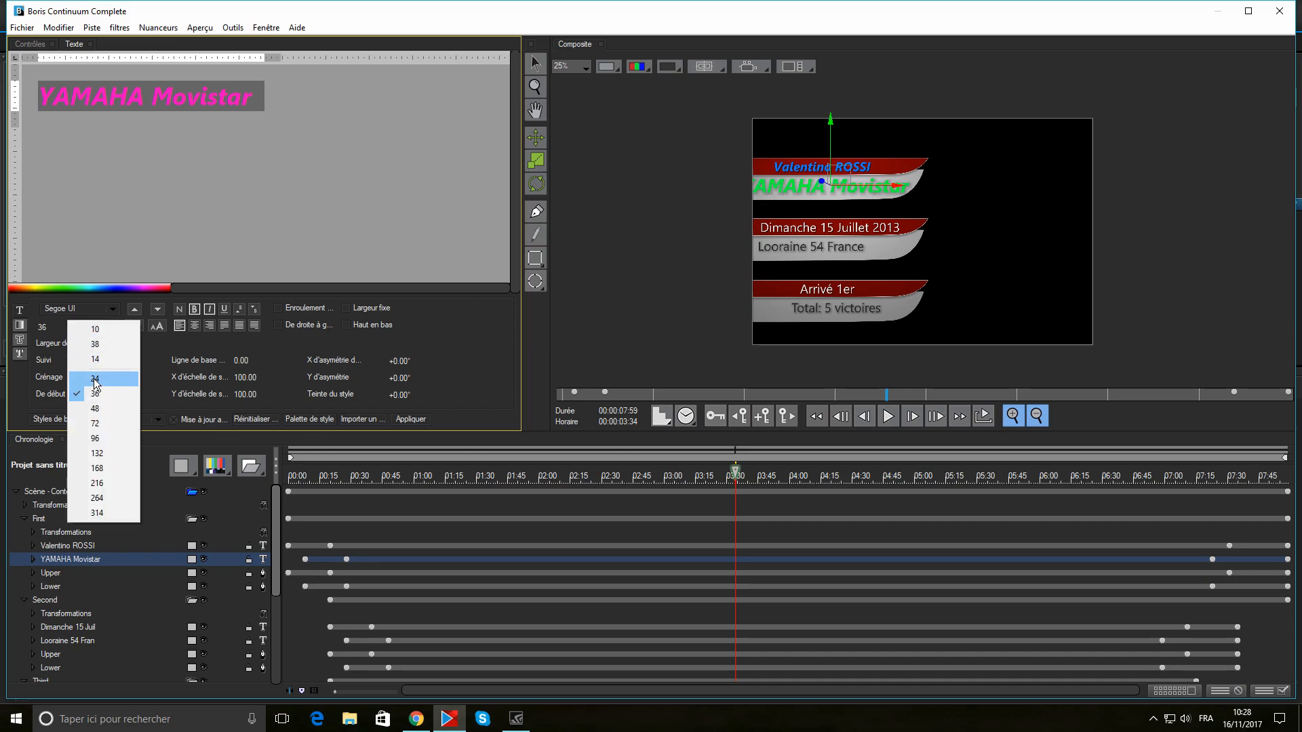
{"action": "left_click", "coordinate": [97, 381]}
{"action": "left_click", "coordinate": [99, 331]}
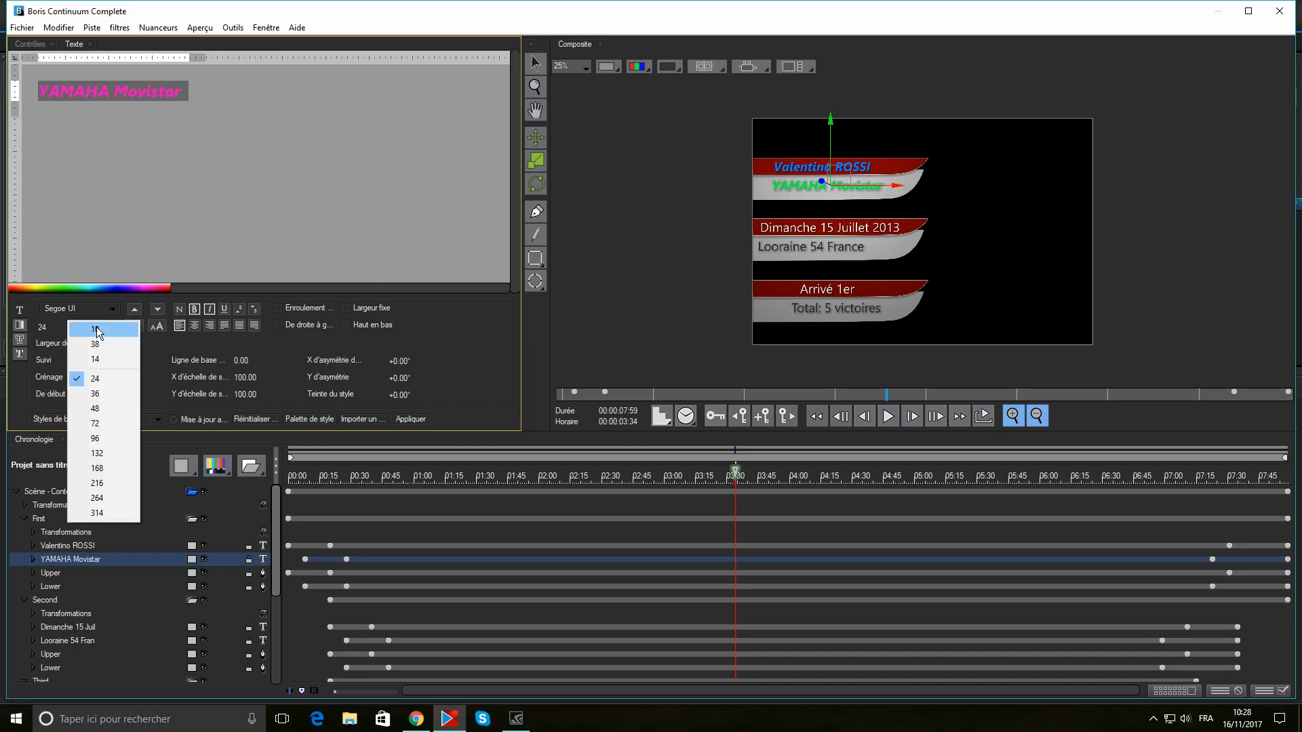
{"action": "left_click", "coordinate": [100, 361]}
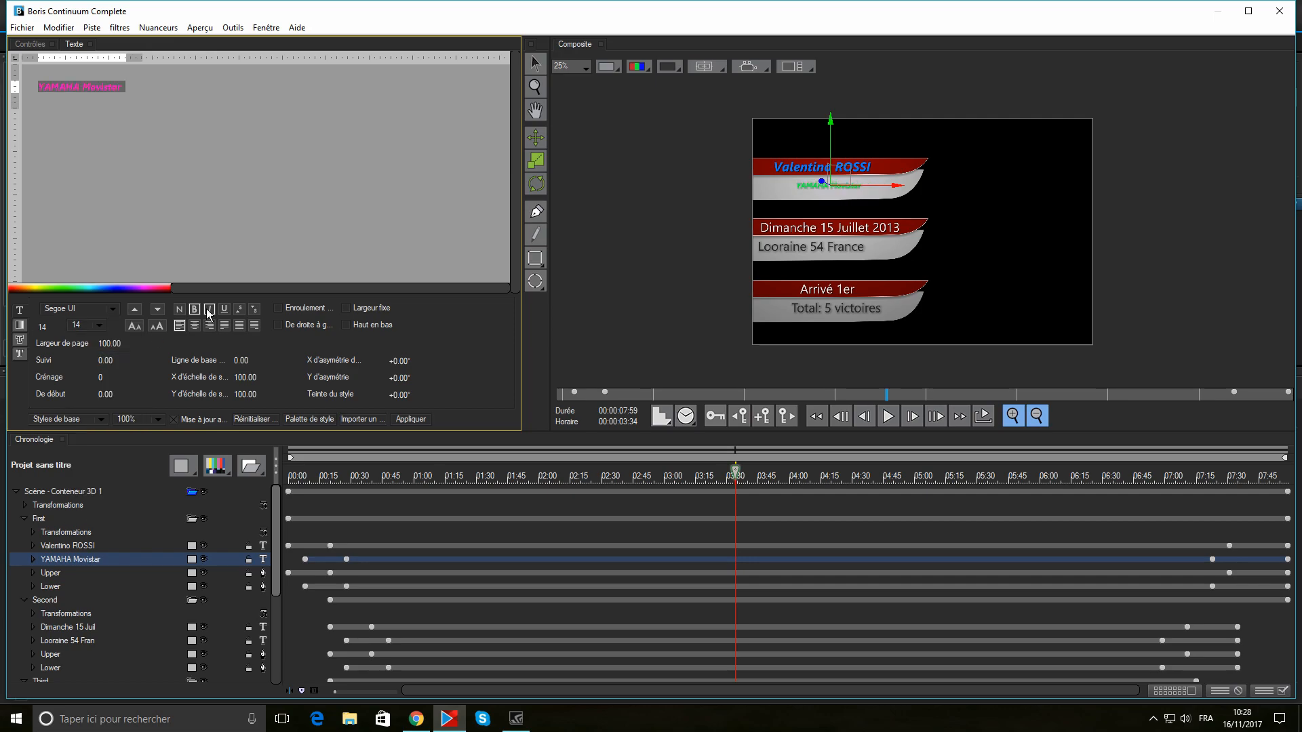
{"action": "left_click", "coordinate": [96, 320]}
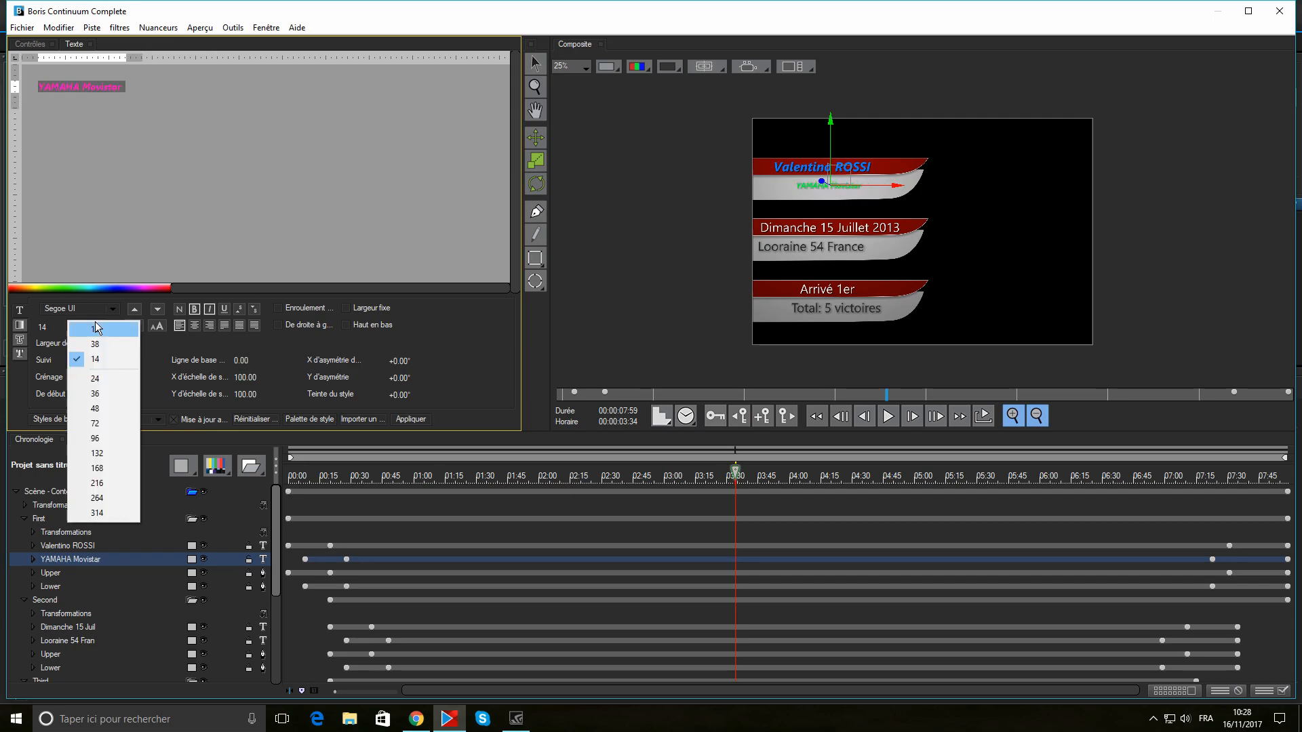
{"action": "left_click", "coordinate": [96, 382]}
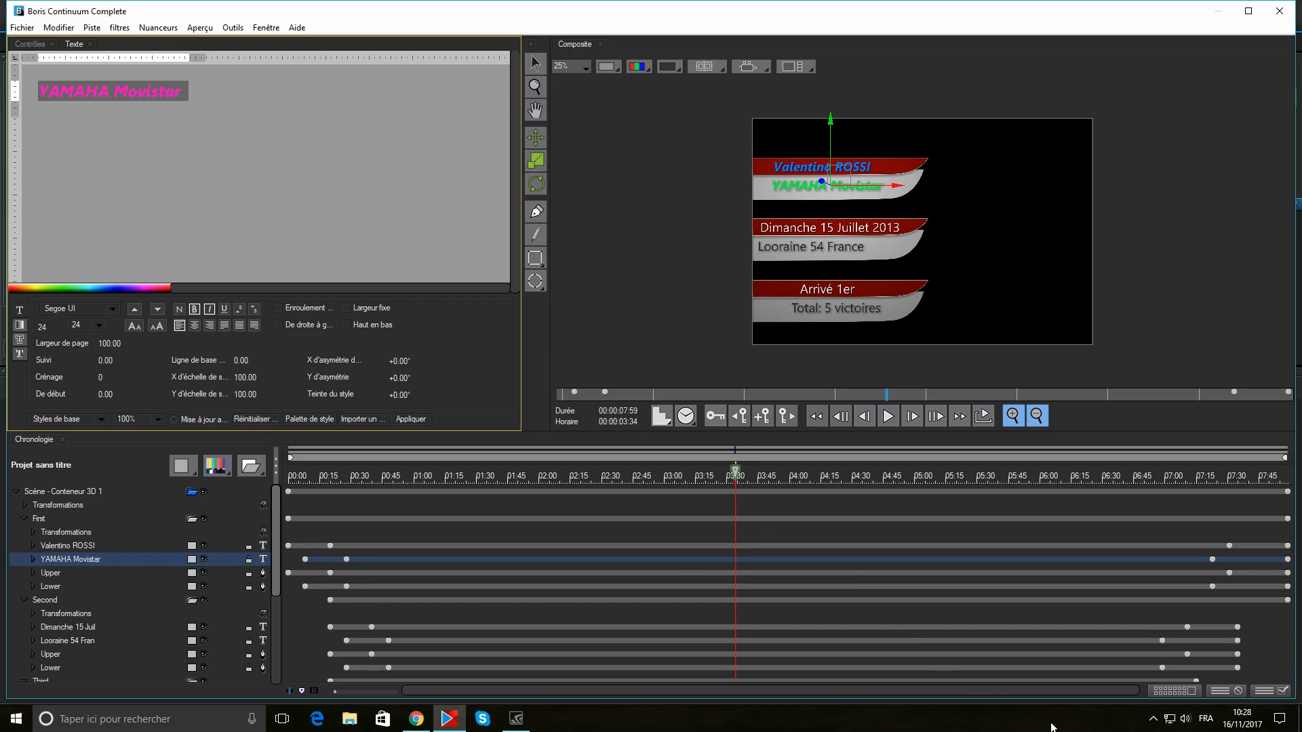
- Apply the title edits to the photo clip and return to the VideoStudio timeline
{"action": "left_click", "coordinate": [1264, 691]}
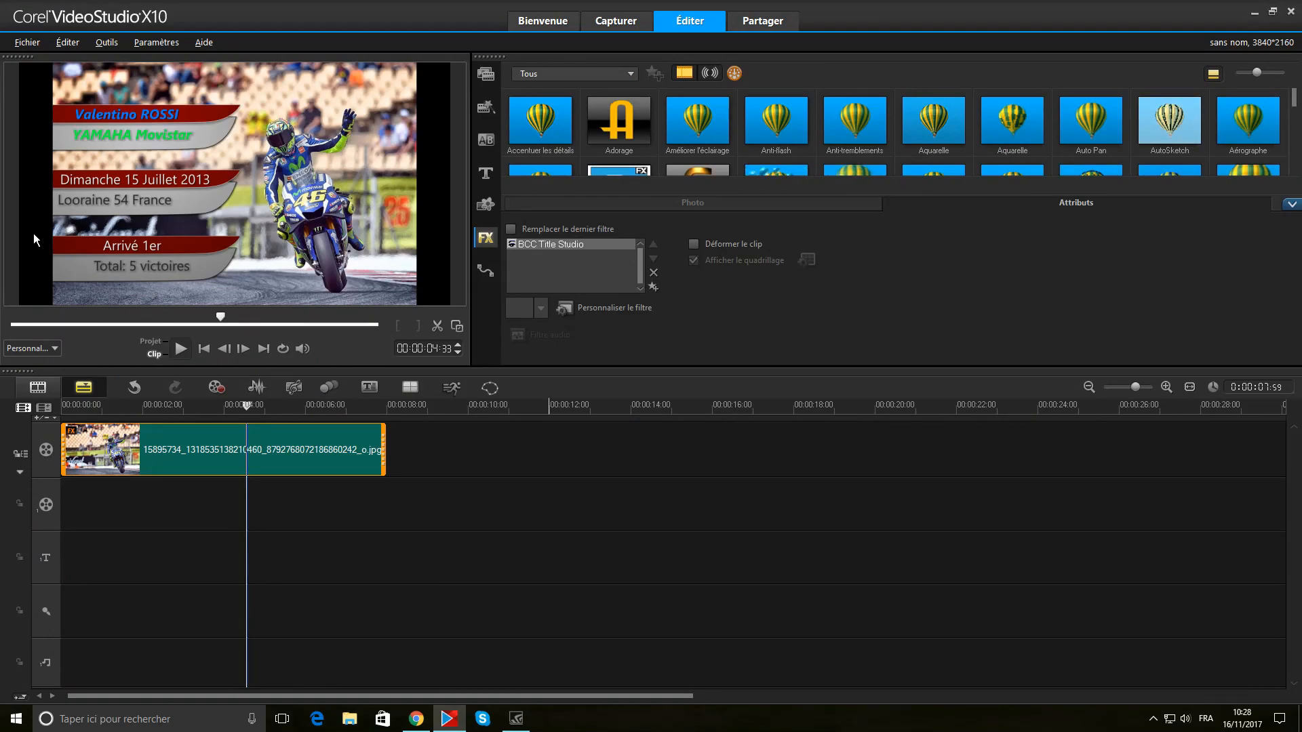
- Delete the finished titled photo clip from the video track
{"action": "left_click", "coordinate": [150, 513]}
{"action": "left_click", "coordinate": [149, 511]}
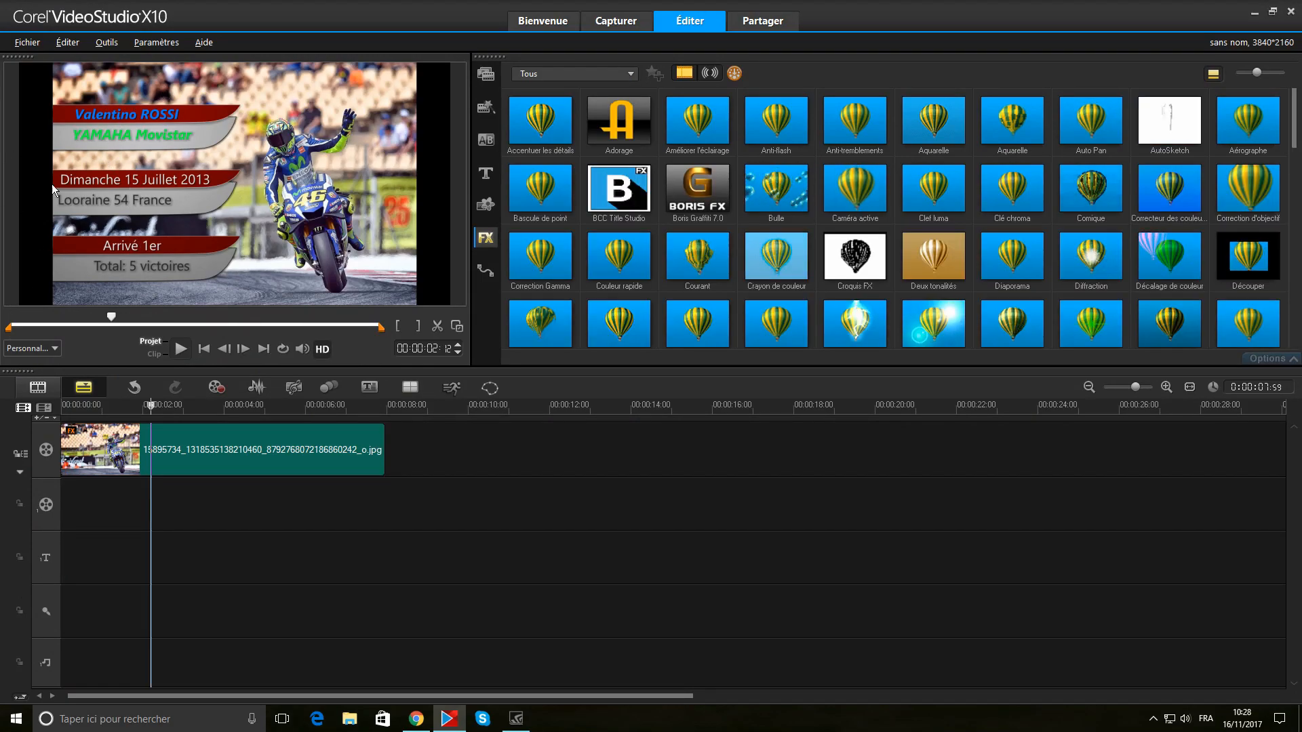
{"action": "right_click", "coordinate": [252, 450]}
{"action": "left_click", "coordinate": [299, 157]}
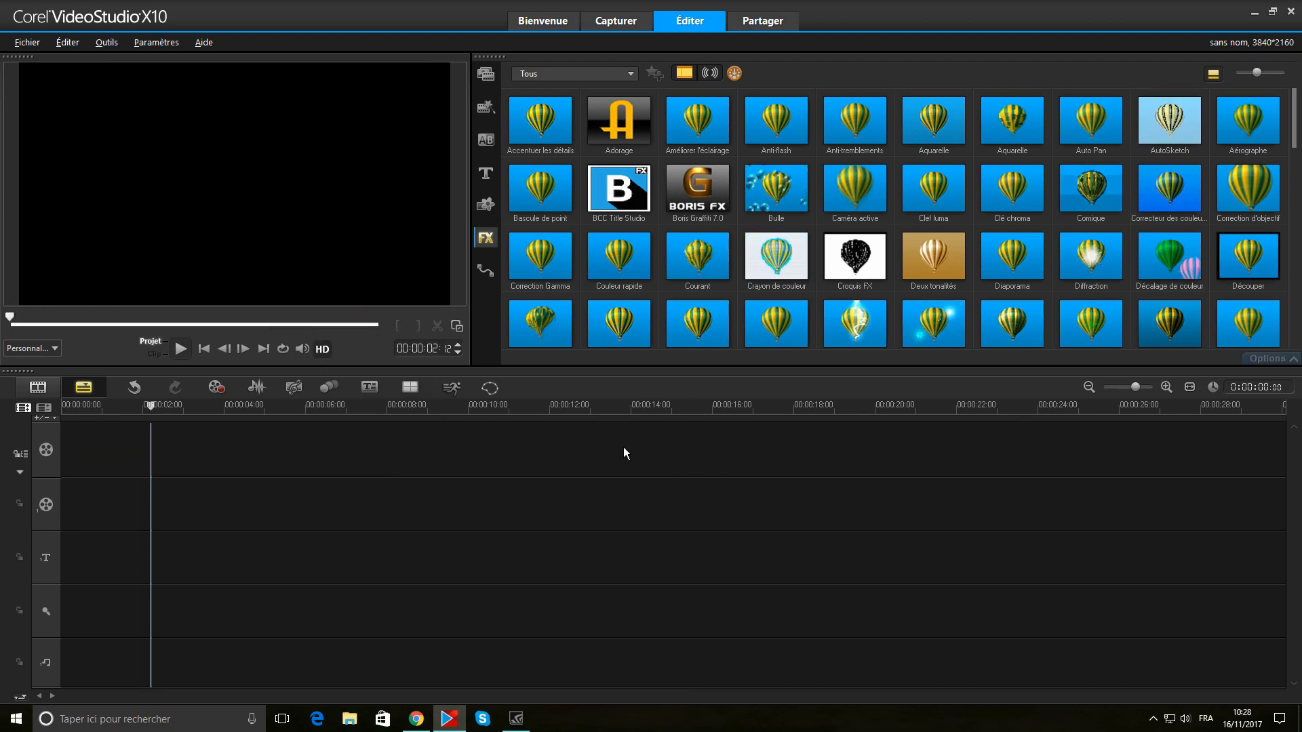
- Place the first motorcycle photo of the A Faire media folder at the start of the video track
{"action": "left_click", "coordinate": [485, 74]}
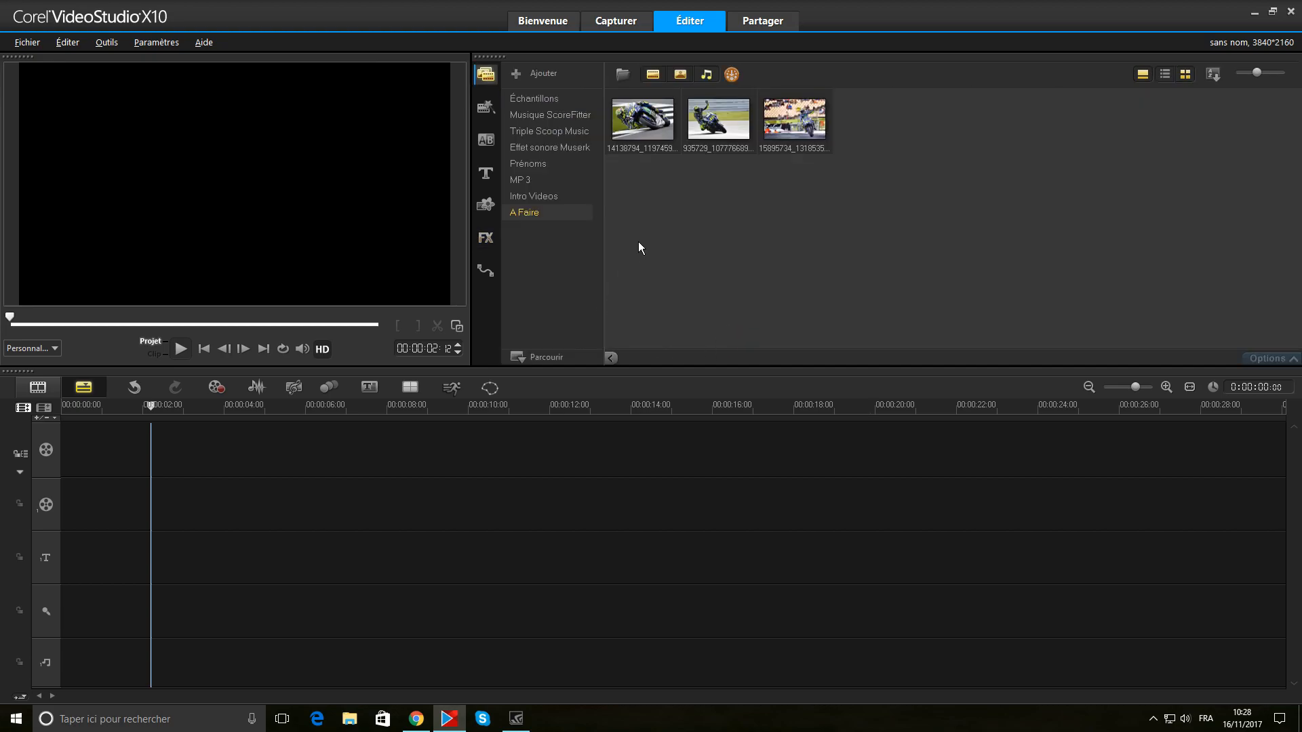
{"action": "left_click", "coordinate": [643, 121]}
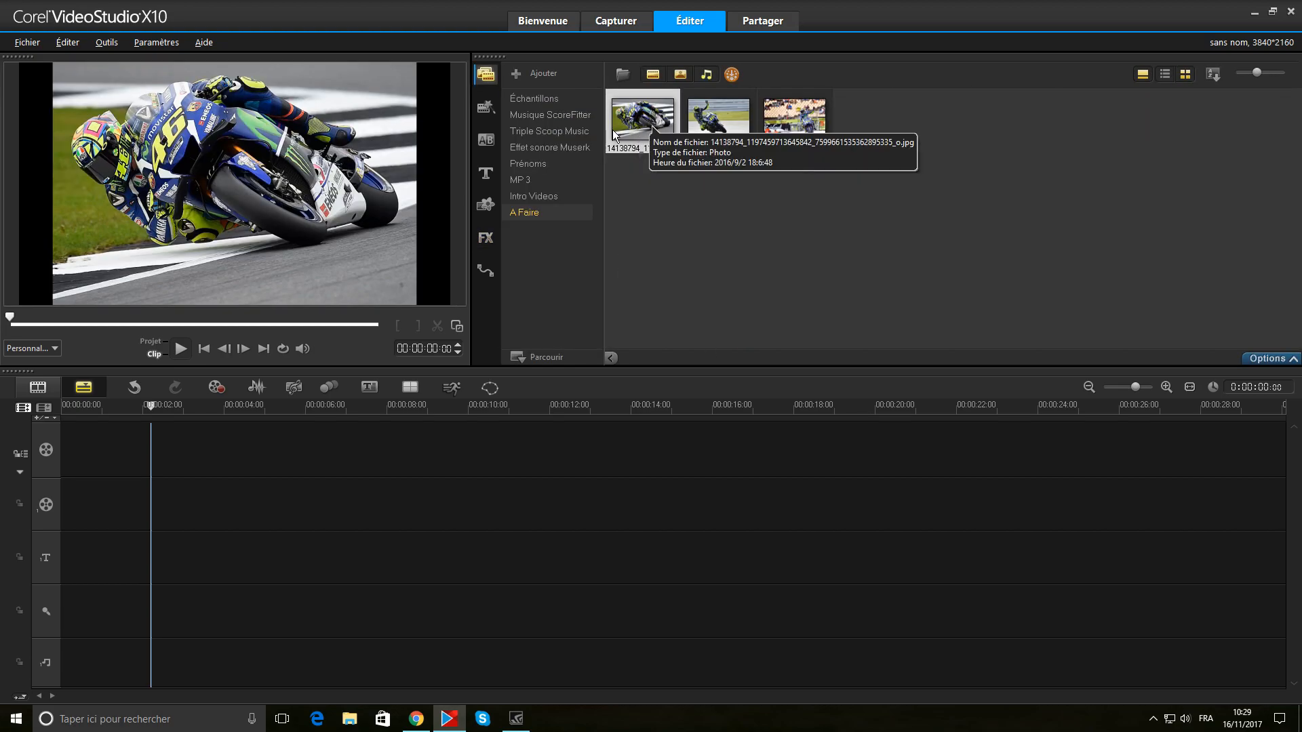
{"action": "left_click_drag", "start_coordinate": [654, 144], "coordinate": [334, 465]}
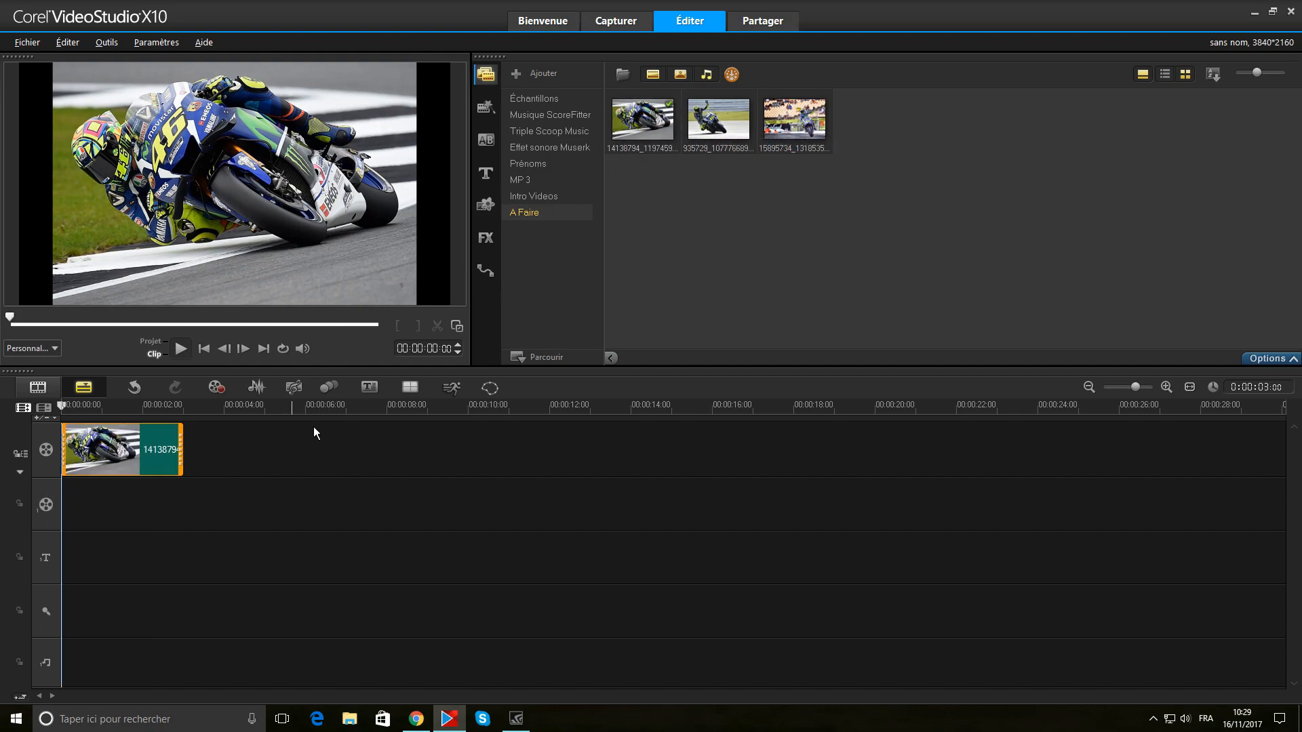
- Add the BCC Title Studio filter to the new photo clip and open the filter's customization
{"action": "left_click", "coordinate": [485, 239]}
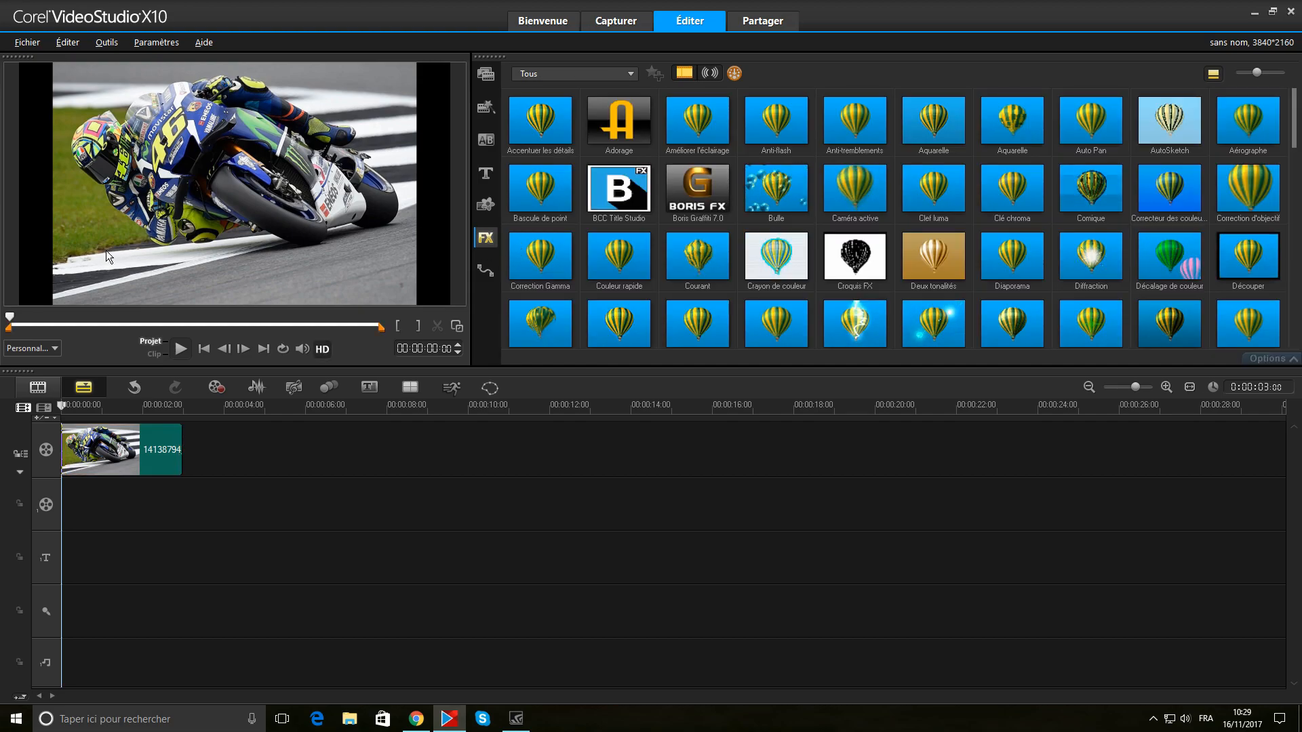
{"action": "left_click", "coordinate": [618, 195]}
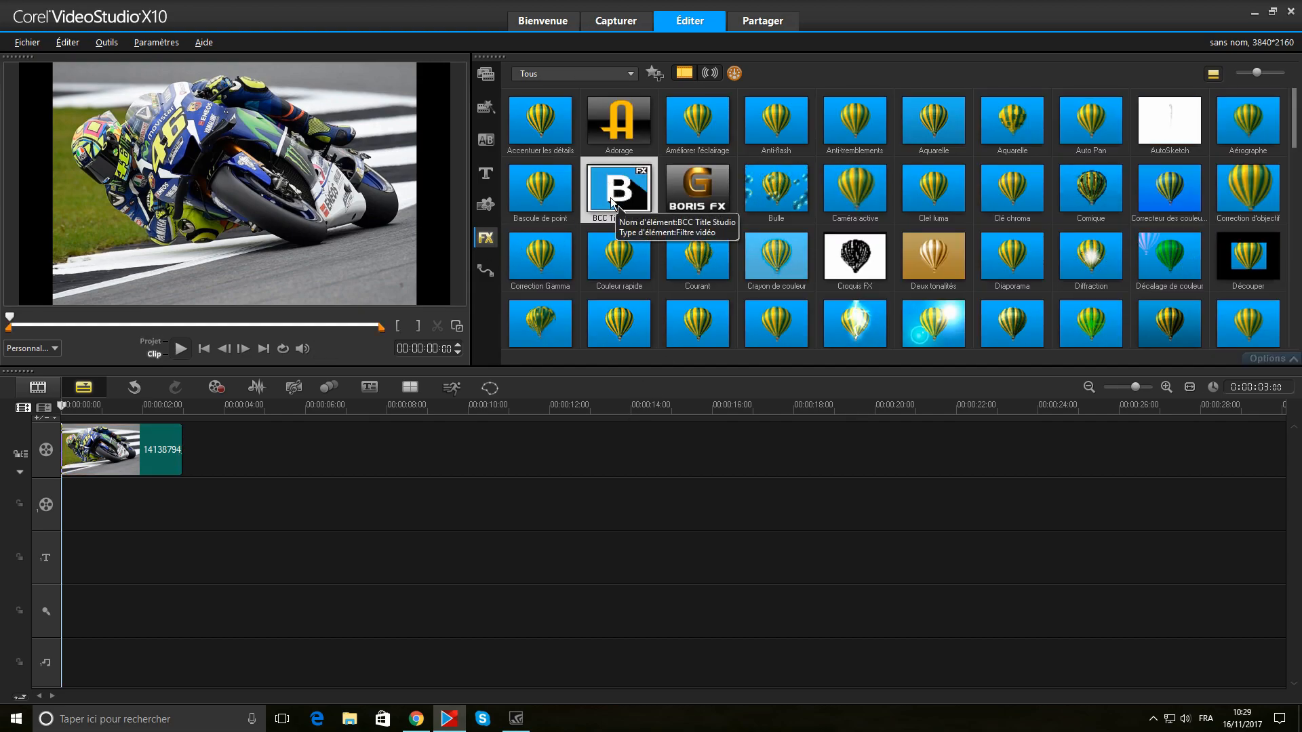
{"action": "left_click_drag", "start_coordinate": [610, 197], "coordinate": [116, 449]}
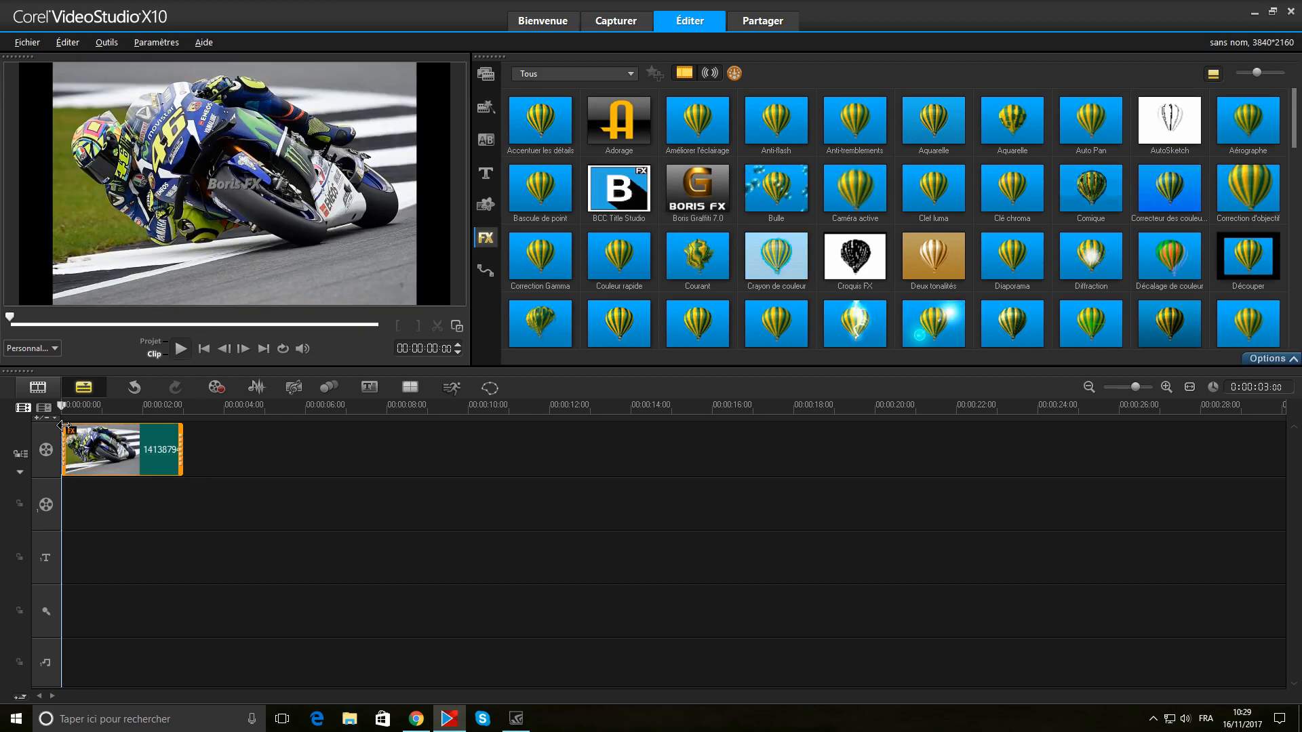
{"action": "left_click", "coordinate": [1262, 358]}
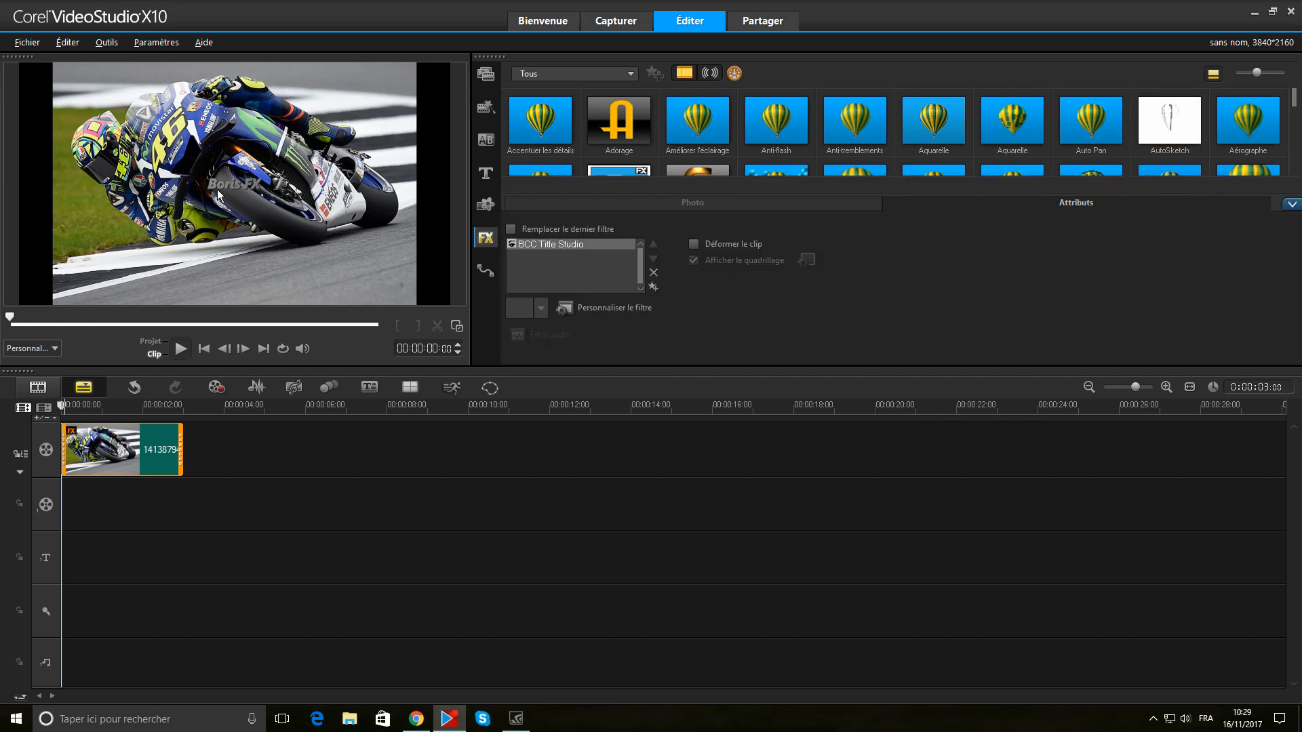
{"action": "left_click", "coordinate": [608, 308]}
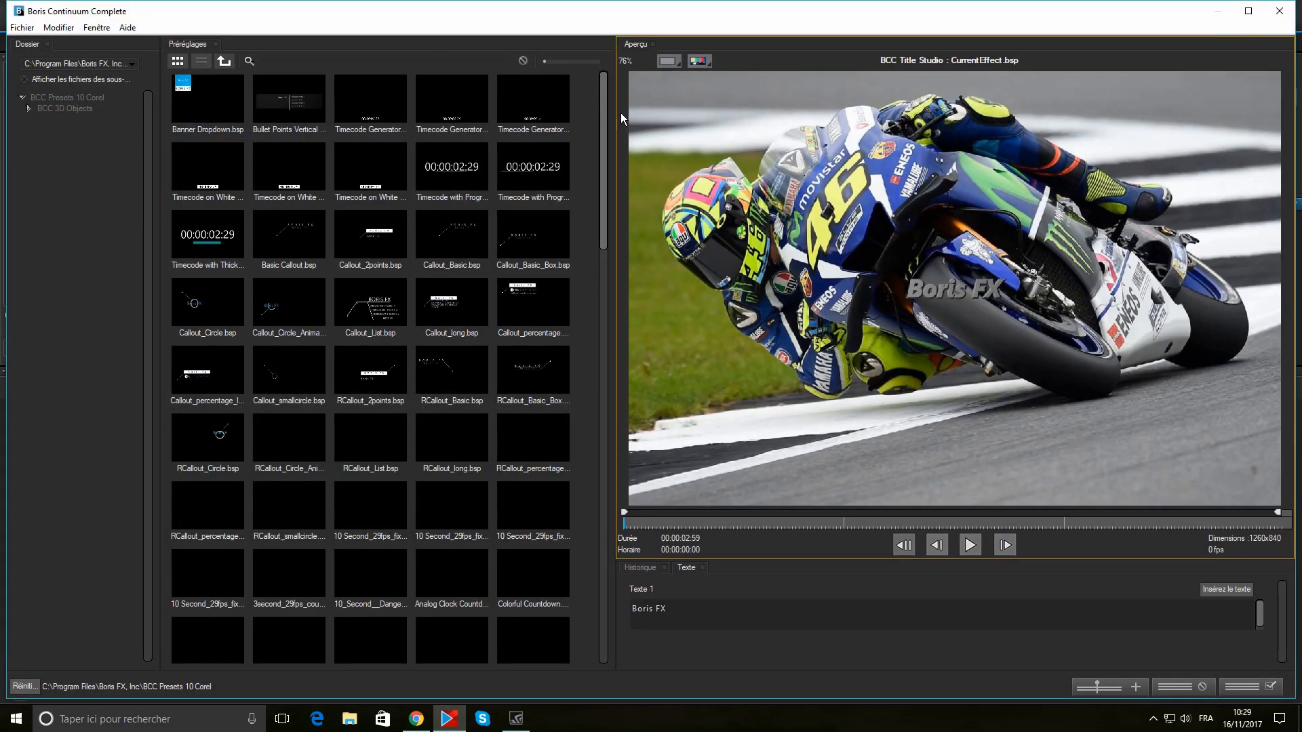
- Load the Slanted Boxes Lowerthird GrayYellow preset and preview the title at 00:00:01:37
{"action": "left_click", "coordinate": [602, 92]}
{"action": "left_click_drag", "start_coordinate": [602, 201], "coordinate": [616, 641]}
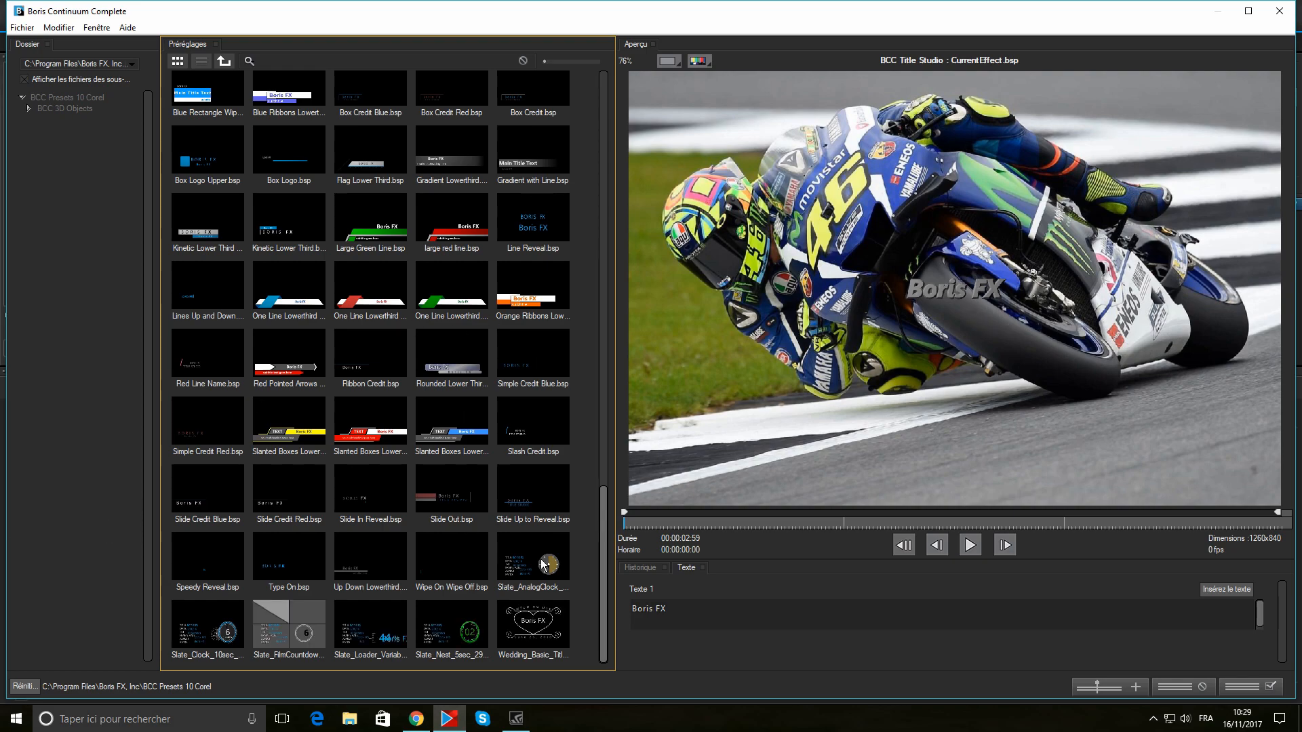
{"action": "left_click", "coordinate": [980, 522]}
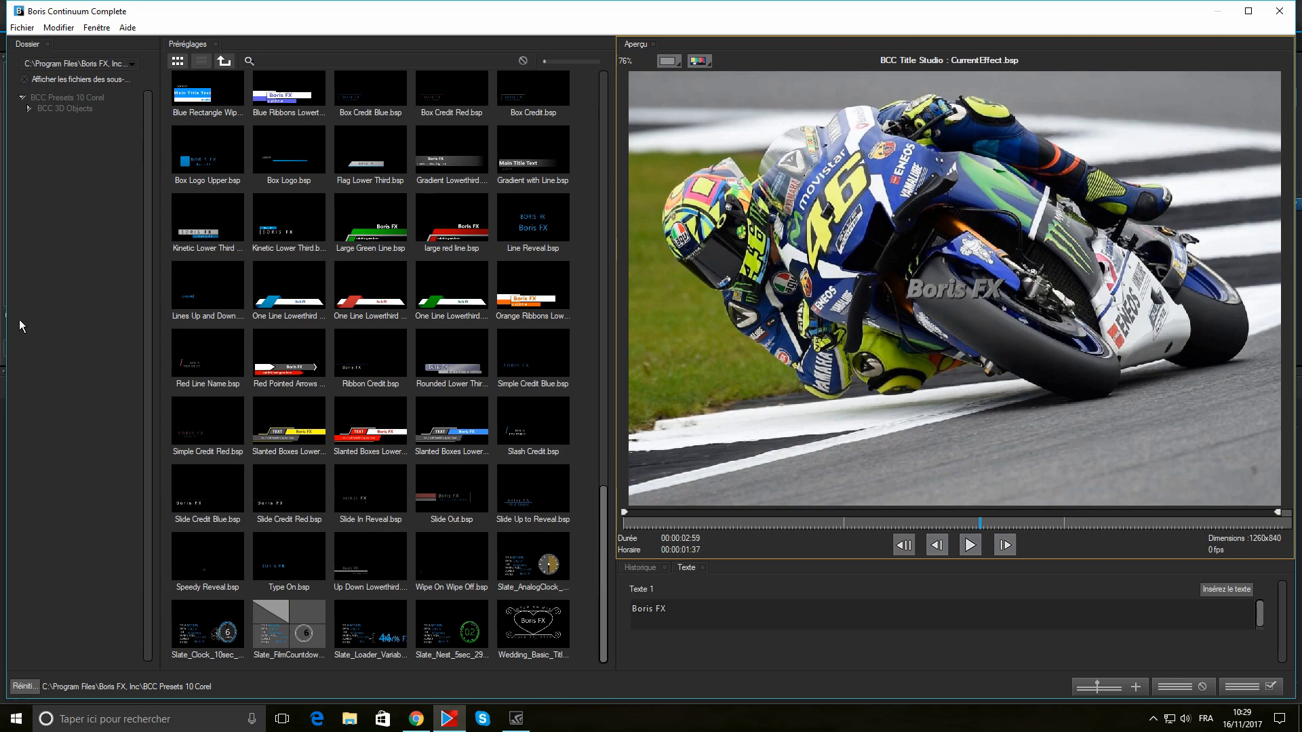
{"action": "left_click", "coordinate": [294, 423]}
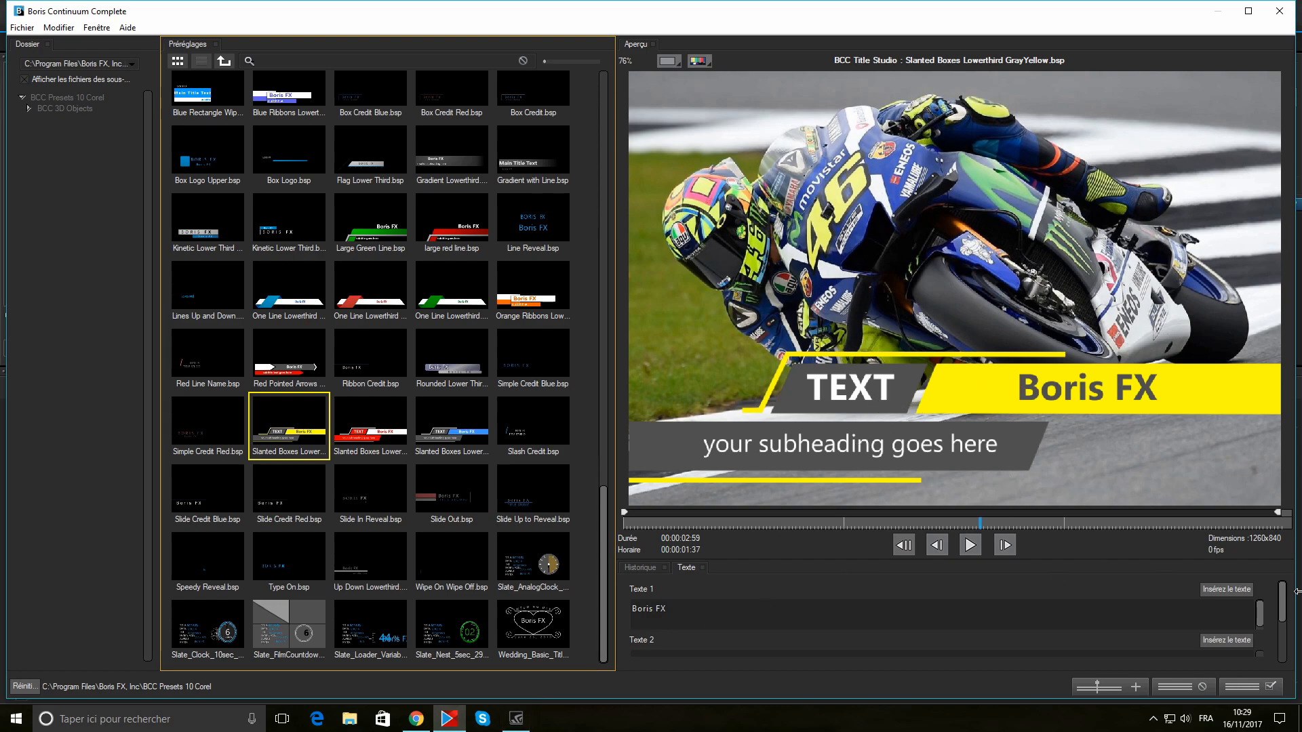
- Replace Texte 1 of the title with "Valentino ROSSI" and insert it
{"action": "left_click", "coordinate": [663, 608]}
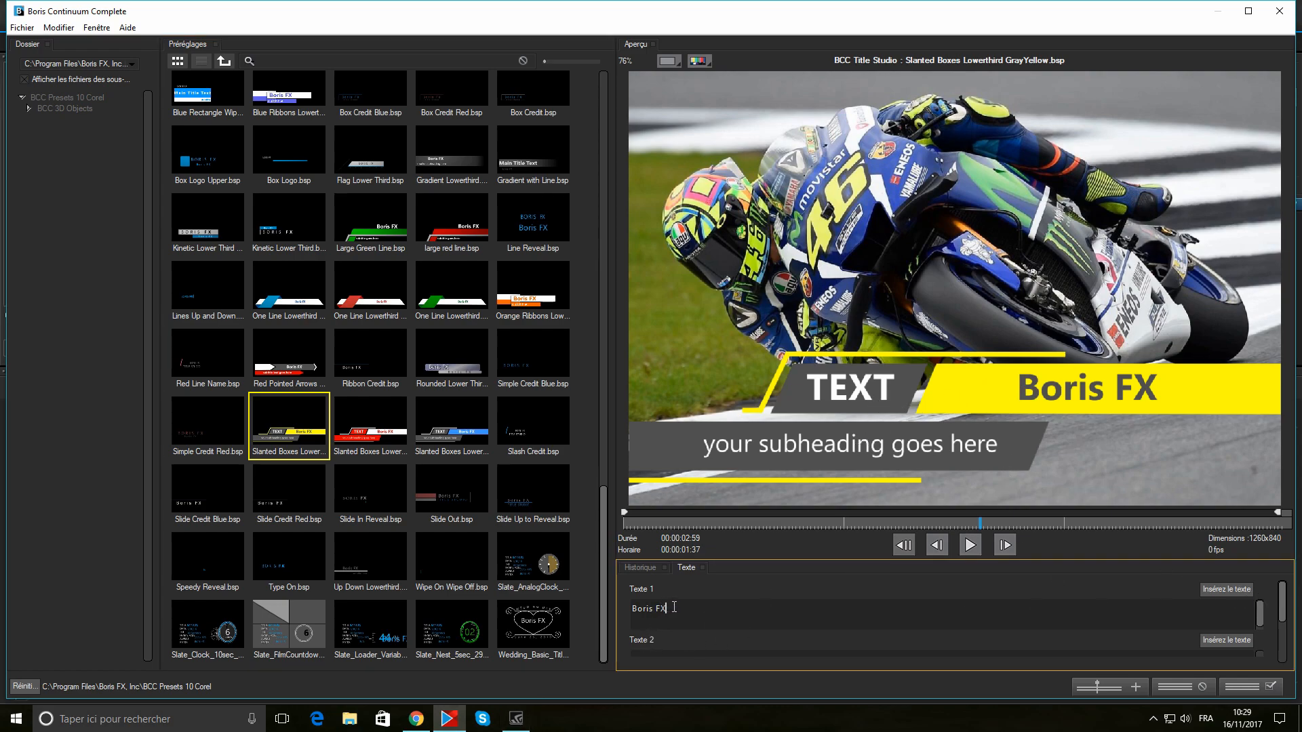
{"action": "key", "text": "BackSpace"}
{"action": "key", "text": "BackSpace"}
{"action": "key", "text": "BackSpace"}
{"action": "key", "text": "BackSpace"}
{"action": "key", "text": "BackSpace"}
{"action": "key", "text": "BackSpace"}
{"action": "key", "text": "BackSpace"}
{"action": "left_click", "coordinate": [1222, 591]}
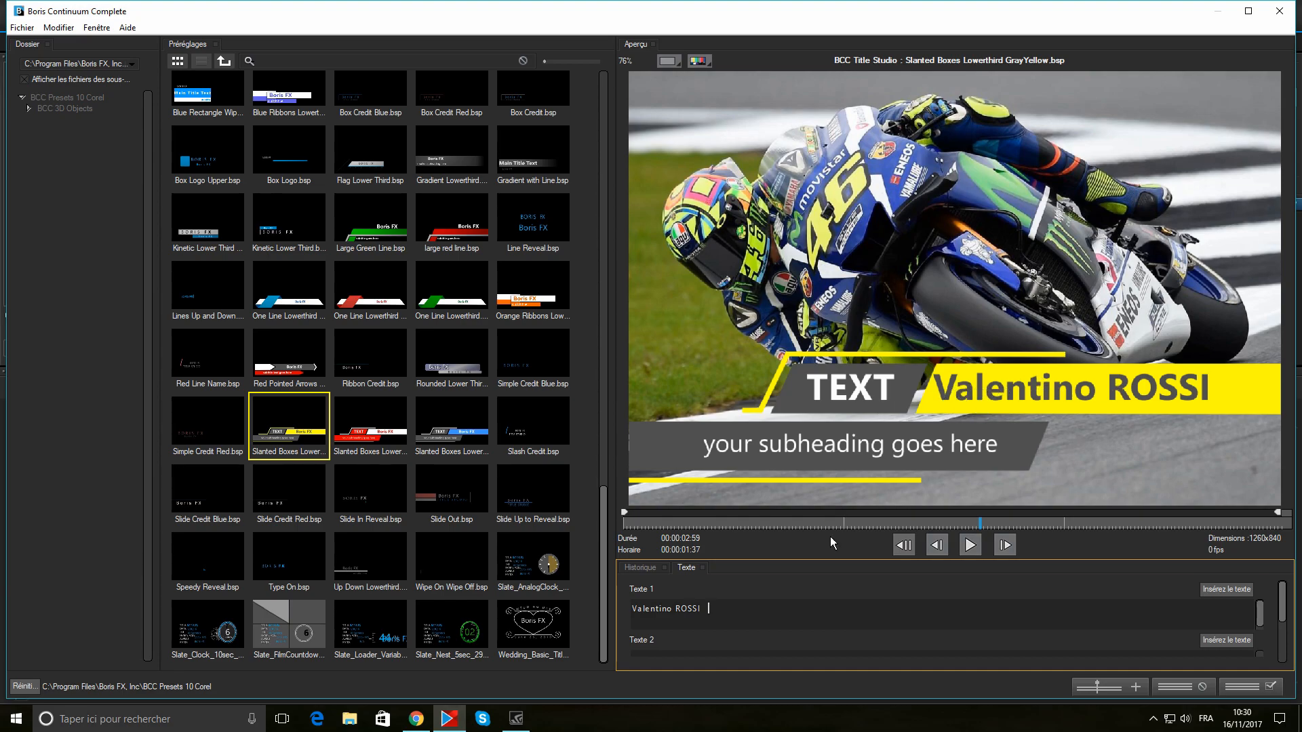
- Replace Texte 2 of the title with "VR46" and insert it
{"action": "left_click_drag", "start_coordinate": [1282, 600], "coordinate": [1289, 607]}
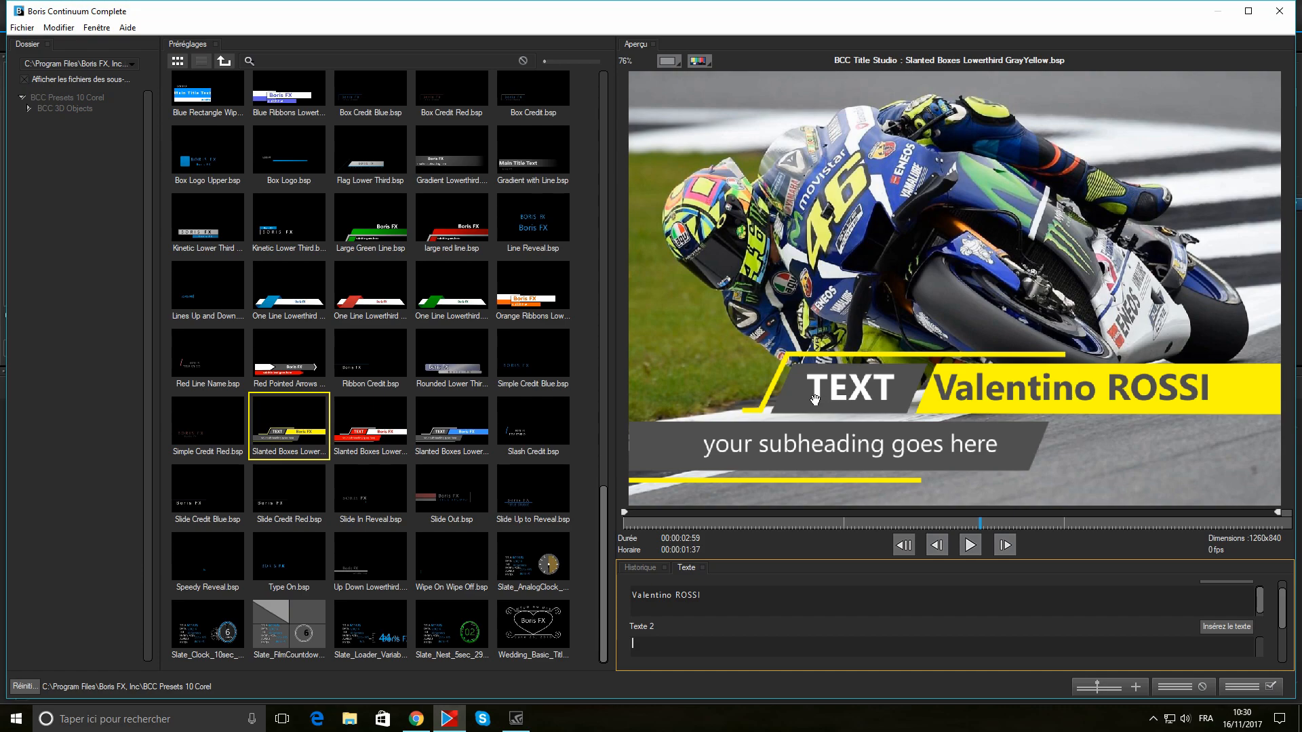
{"action": "type", "text": "VR46"}
{"action": "left_click", "coordinate": [1216, 628]}
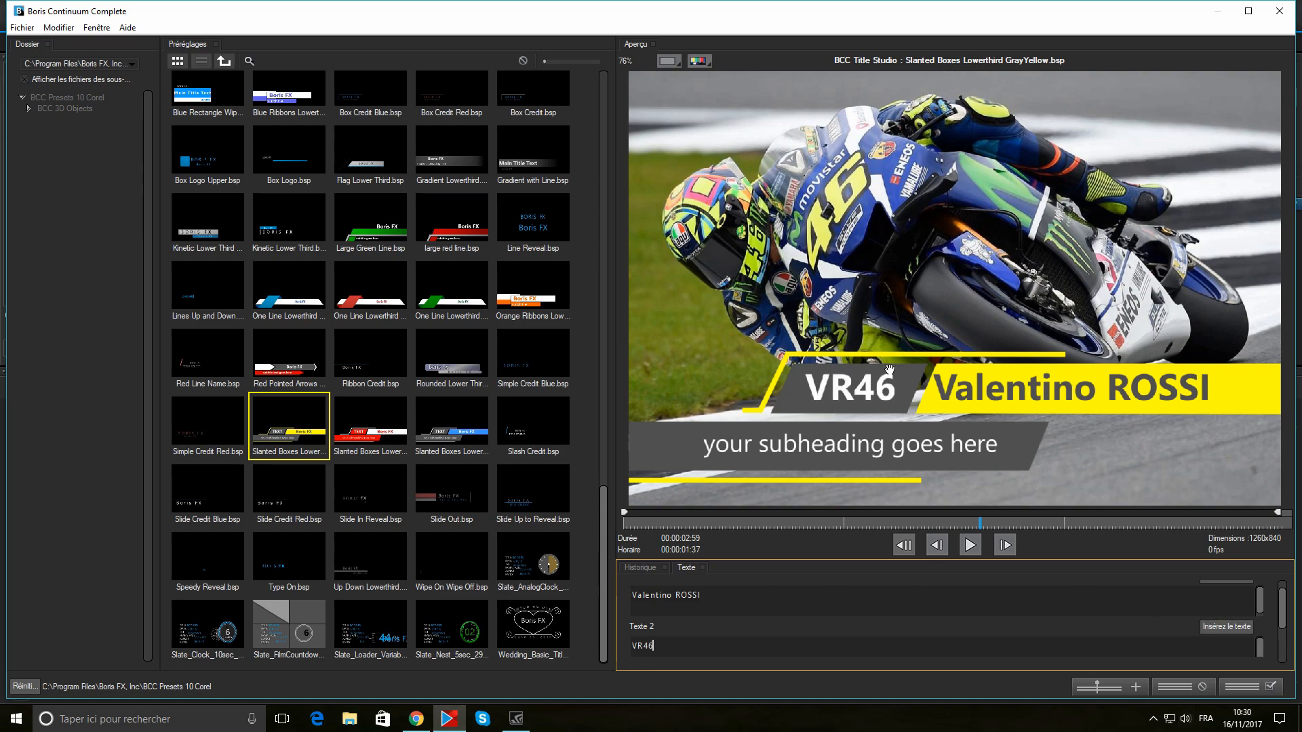
- Replace Texte 3 of the title with "Circuit En Lorraine" and insert it
{"action": "scroll", "coordinate": [1282, 601], "scroll_direction": "down", "scroll_amount": 2}
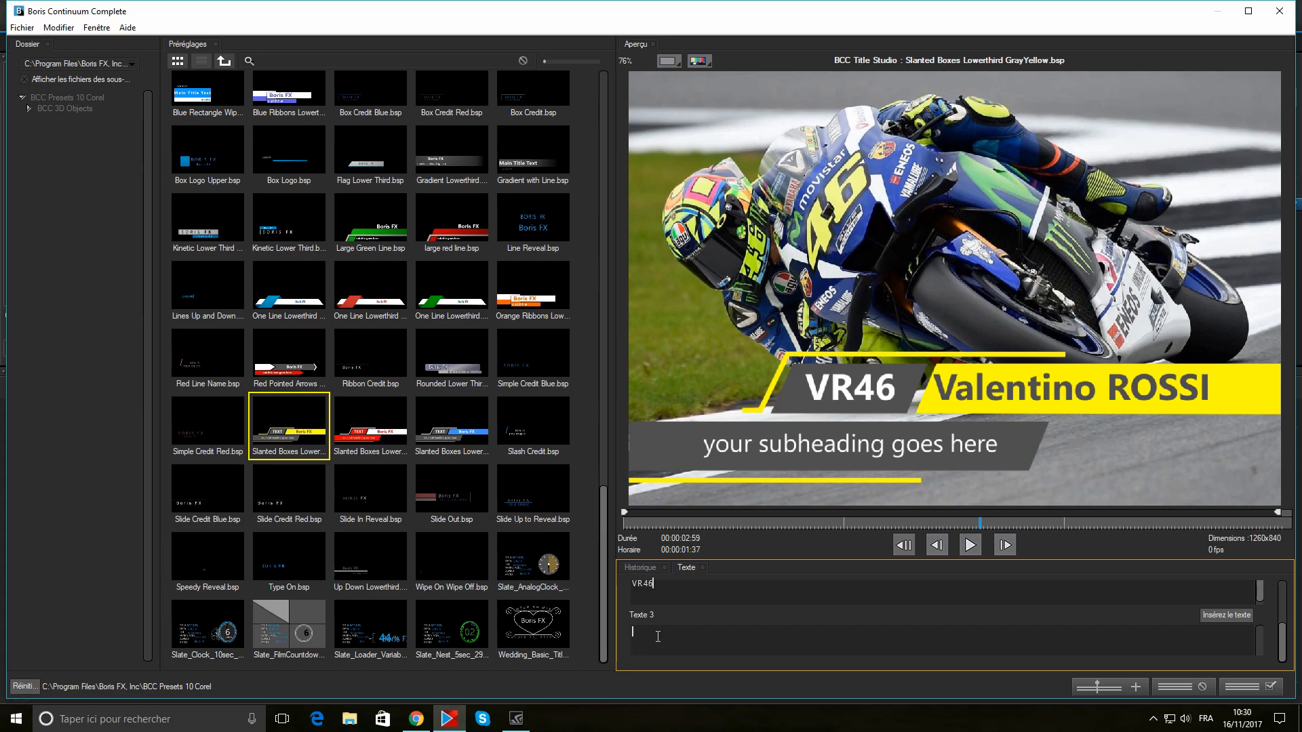
{"action": "type", "text": "C"}
{"action": "type", "text": "ircuit En Loorr"}
{"action": "key", "text": "BackSpace"}
{"action": "key", "text": "BackSpace"}
{"action": "key", "text": "BackSpace"}
{"action": "type", "text": "rraine"}
{"action": "left_click", "coordinate": [1219, 615]}
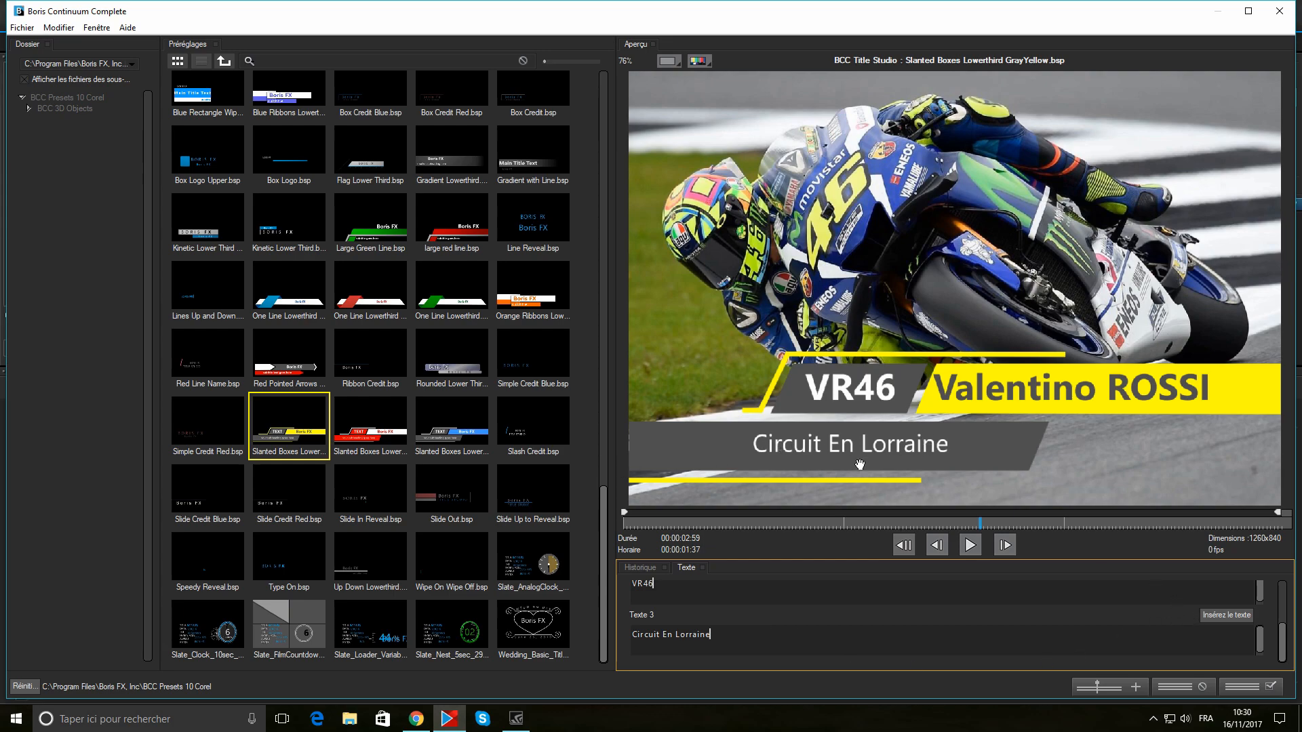
- Open the title in the advanced editor, go to 00:00:01:33 and select the Valentino ROSSI text track inside Top Right
{"action": "left_click", "coordinate": [1112, 685]}
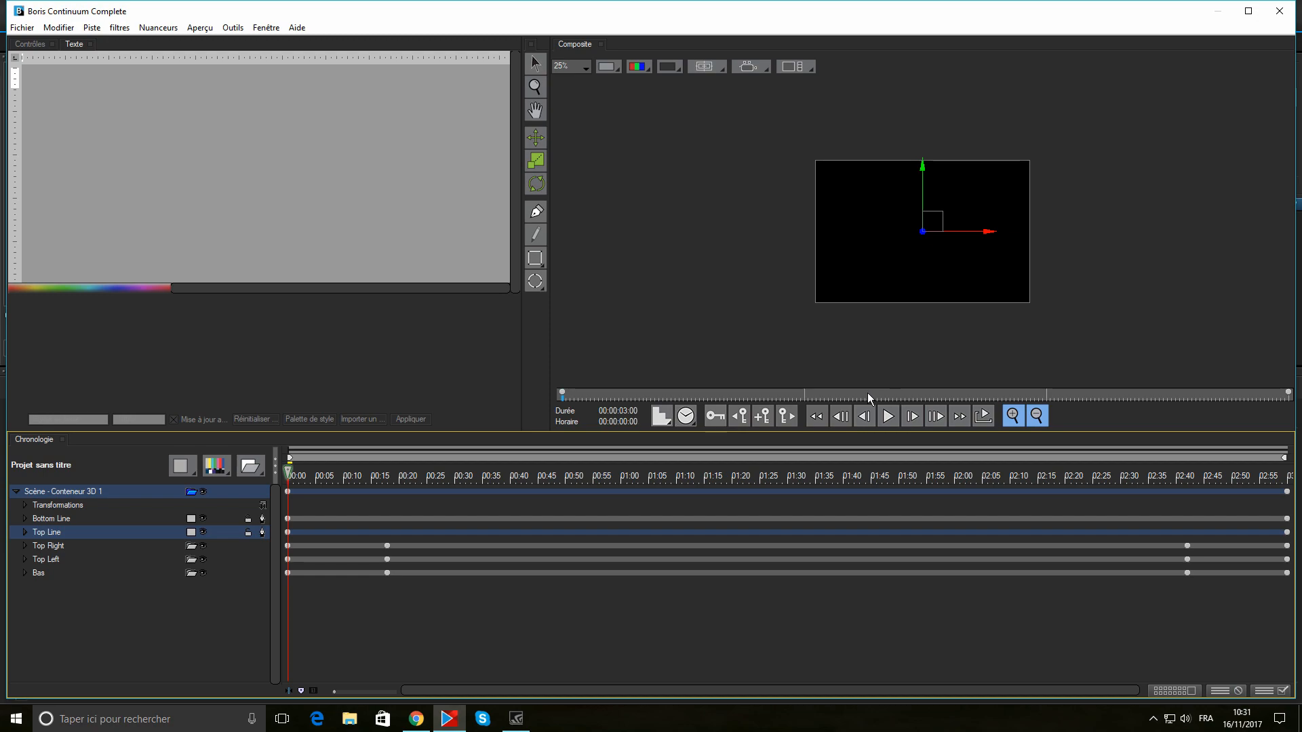
{"action": "left_click", "coordinate": [936, 393]}
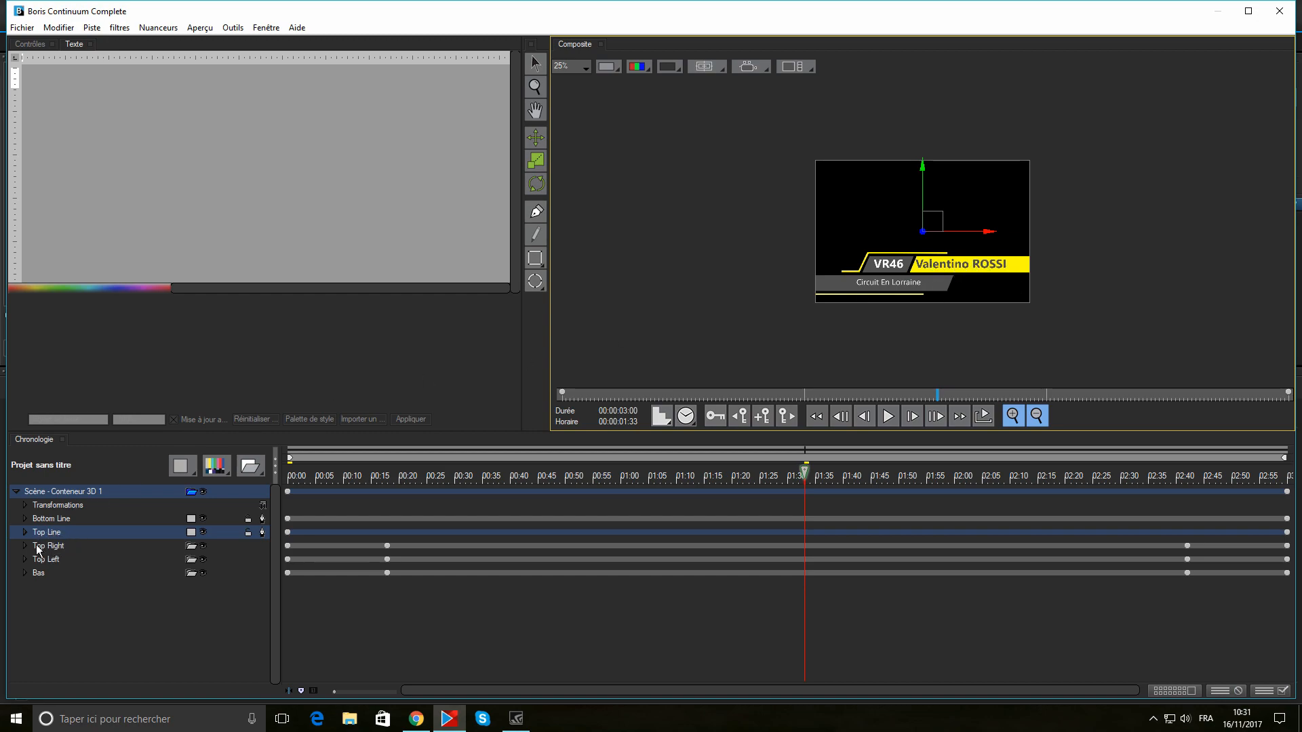
{"action": "left_click", "coordinate": [25, 546]}
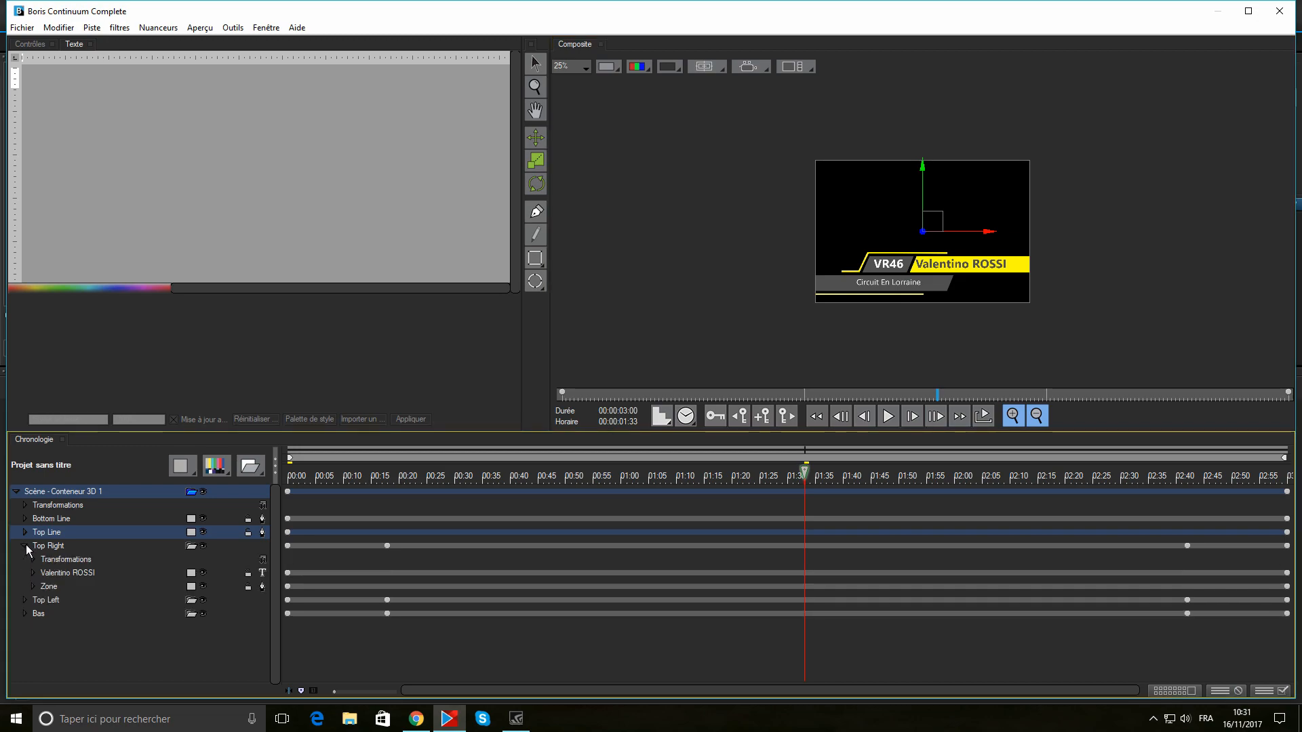
{"action": "left_click", "coordinate": [53, 573]}
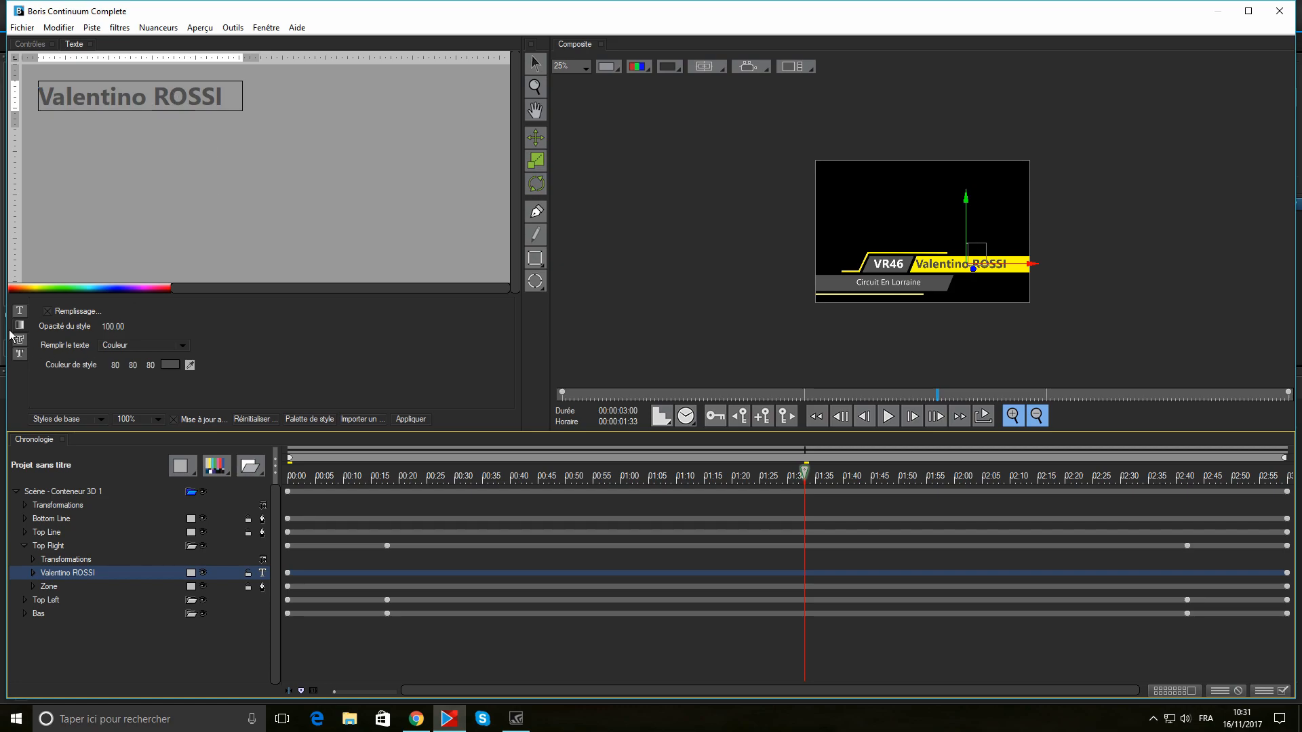
- Centre the Valentino ROSSI text, set its font size to 24 and make it italic
{"action": "left_click", "coordinate": [20, 313]}
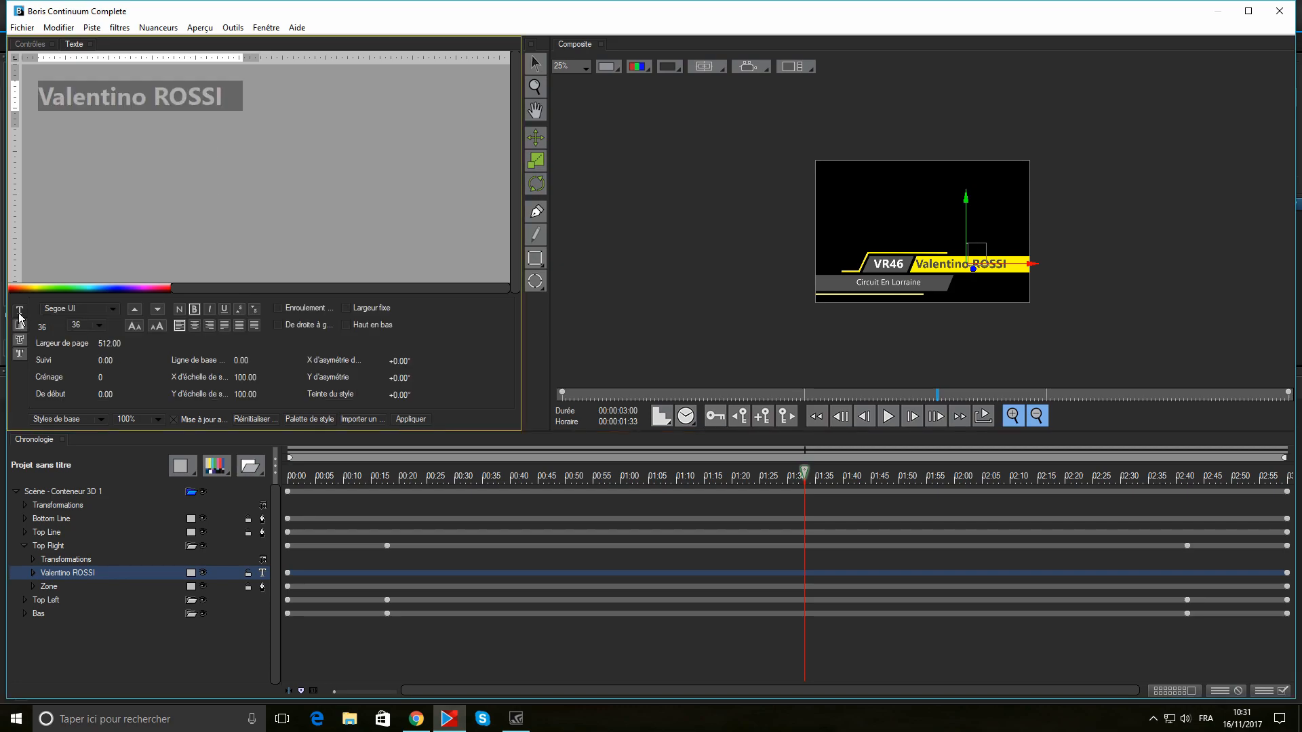
{"action": "left_click", "coordinate": [210, 326]}
{"action": "left_click", "coordinate": [196, 327]}
{"action": "left_click", "coordinate": [96, 326]}
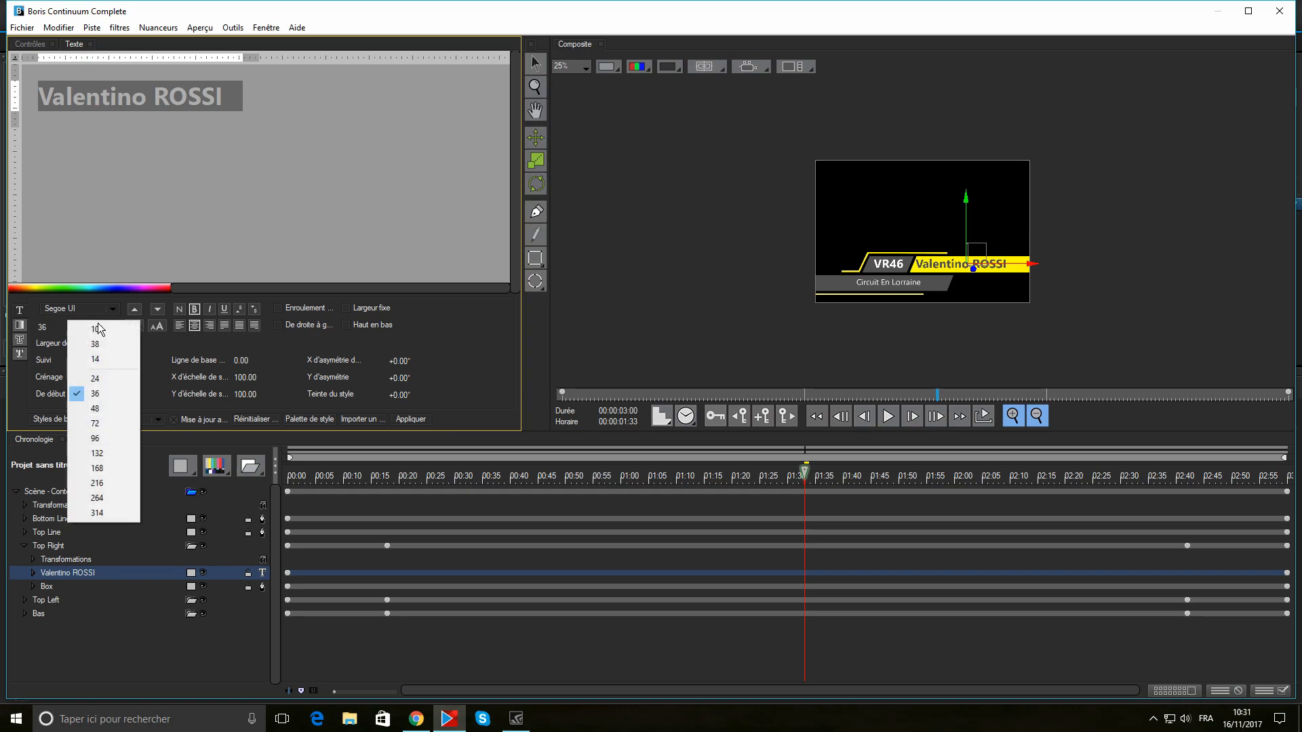
{"action": "left_click", "coordinate": [99, 382]}
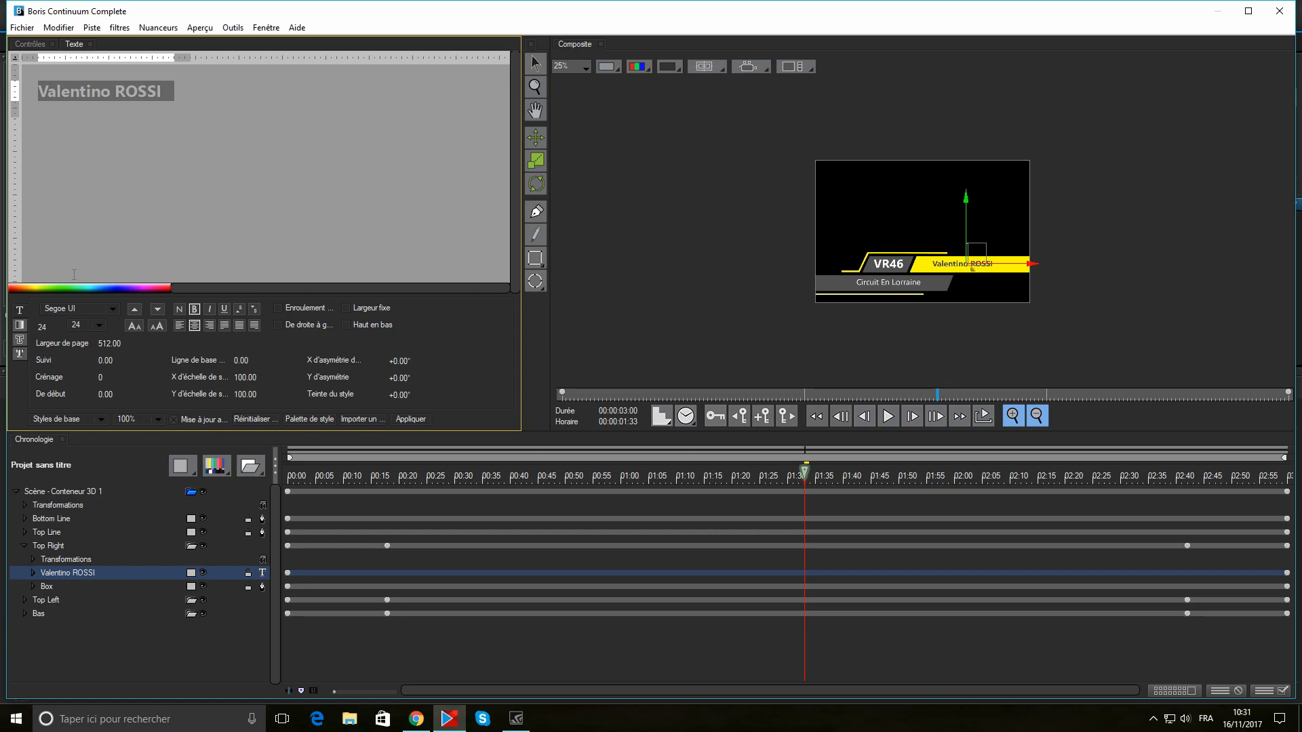
{"action": "left_click", "coordinate": [211, 310]}
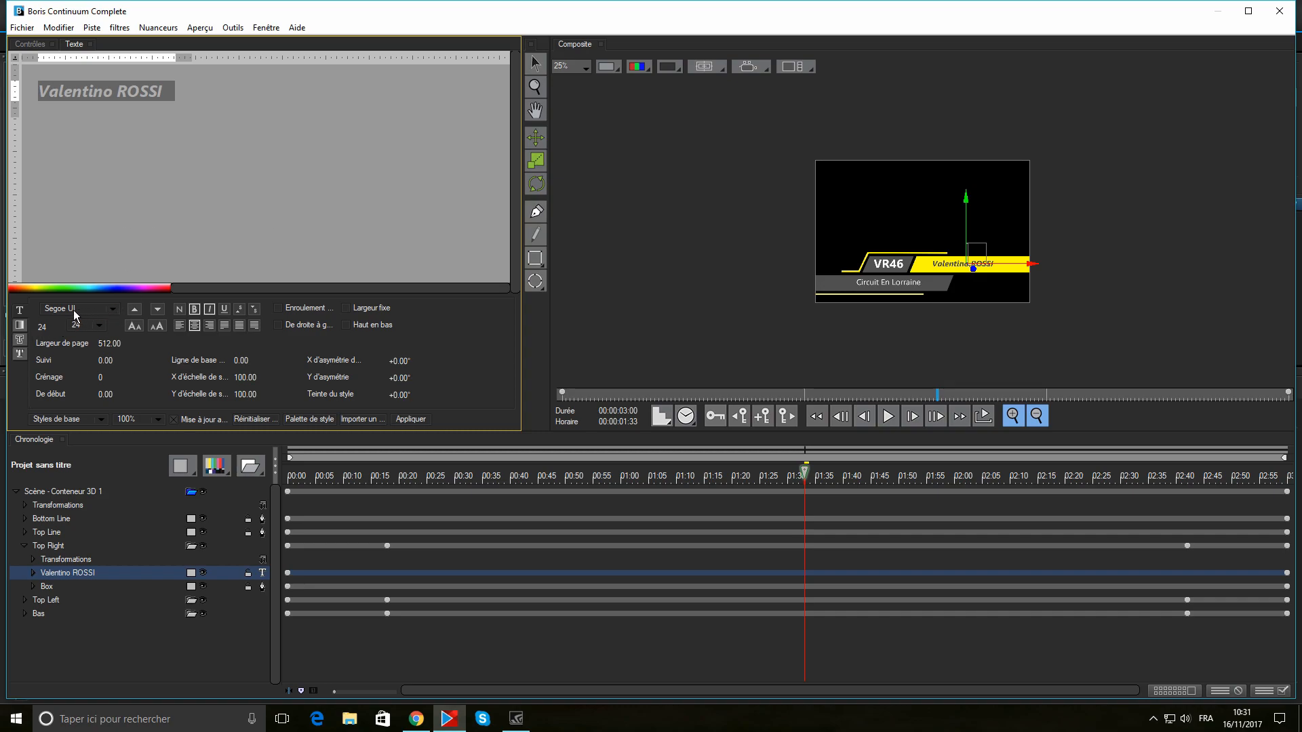
- Try Arial on the Valentino ROSSI text and set its font to Arial Black
{"action": "left_click", "coordinate": [117, 310]}
{"action": "left_click_drag", "start_coordinate": [171, 231], "coordinate": [174, 96]}
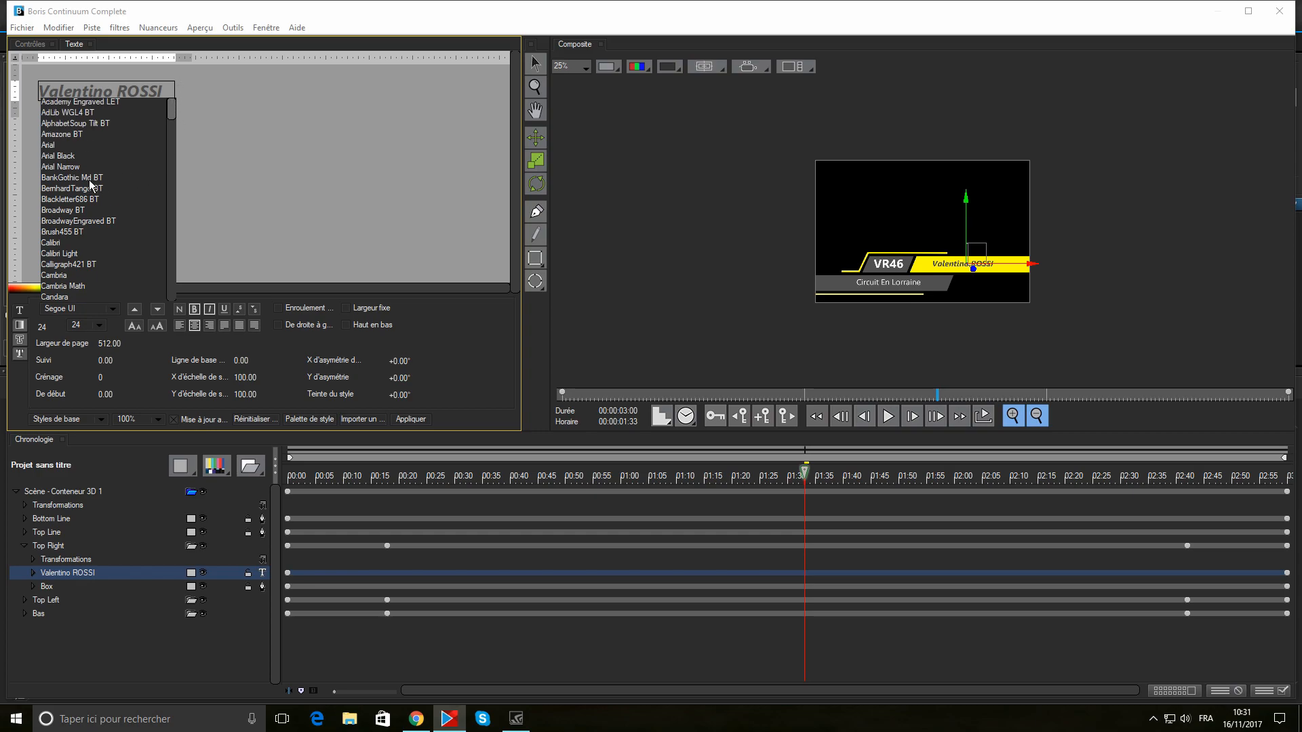
{"action": "left_click", "coordinate": [48, 146]}
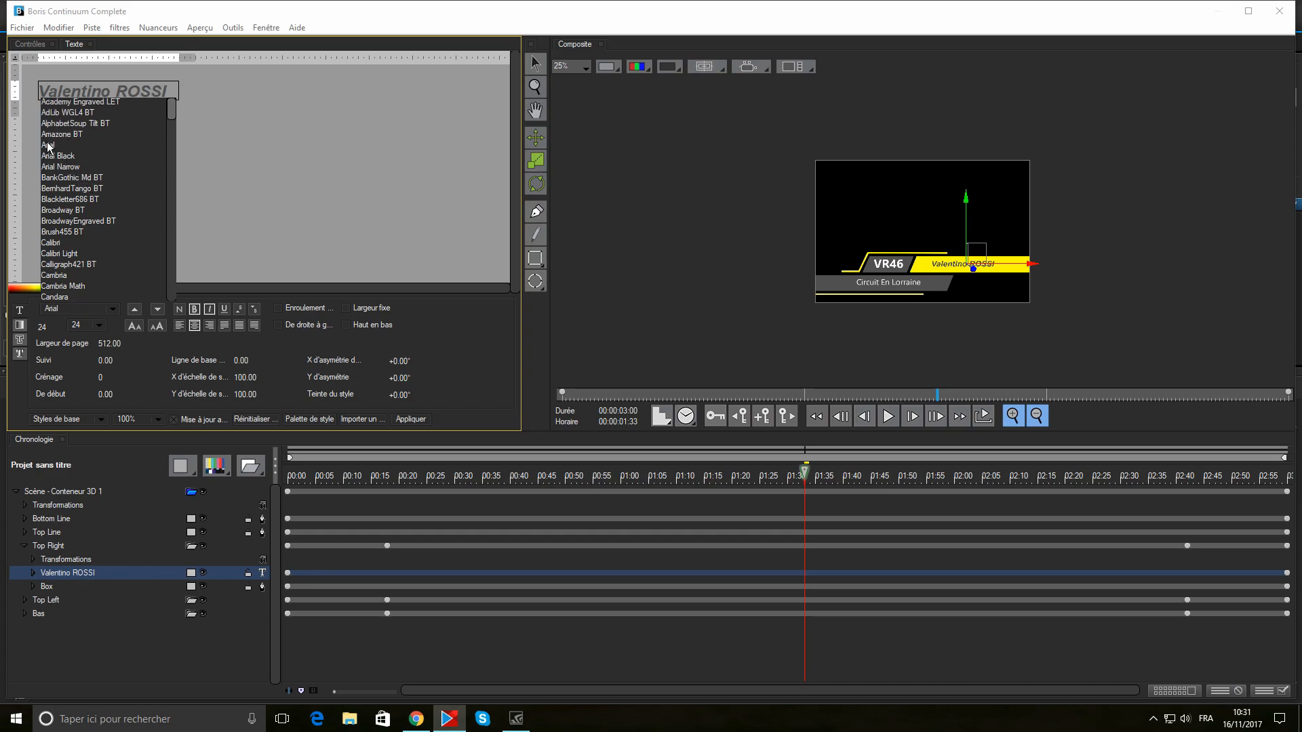
{"action": "left_click", "coordinate": [58, 157]}
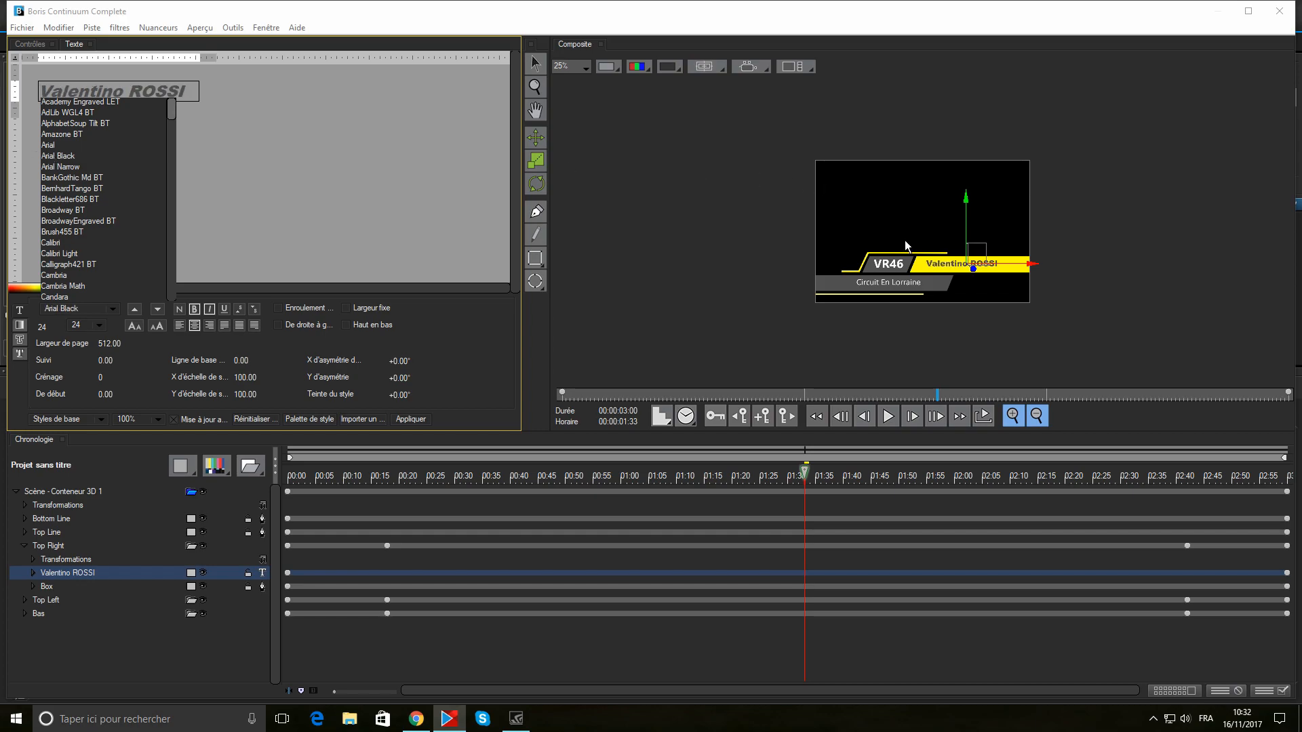
{"action": "left_click", "coordinate": [294, 214]}
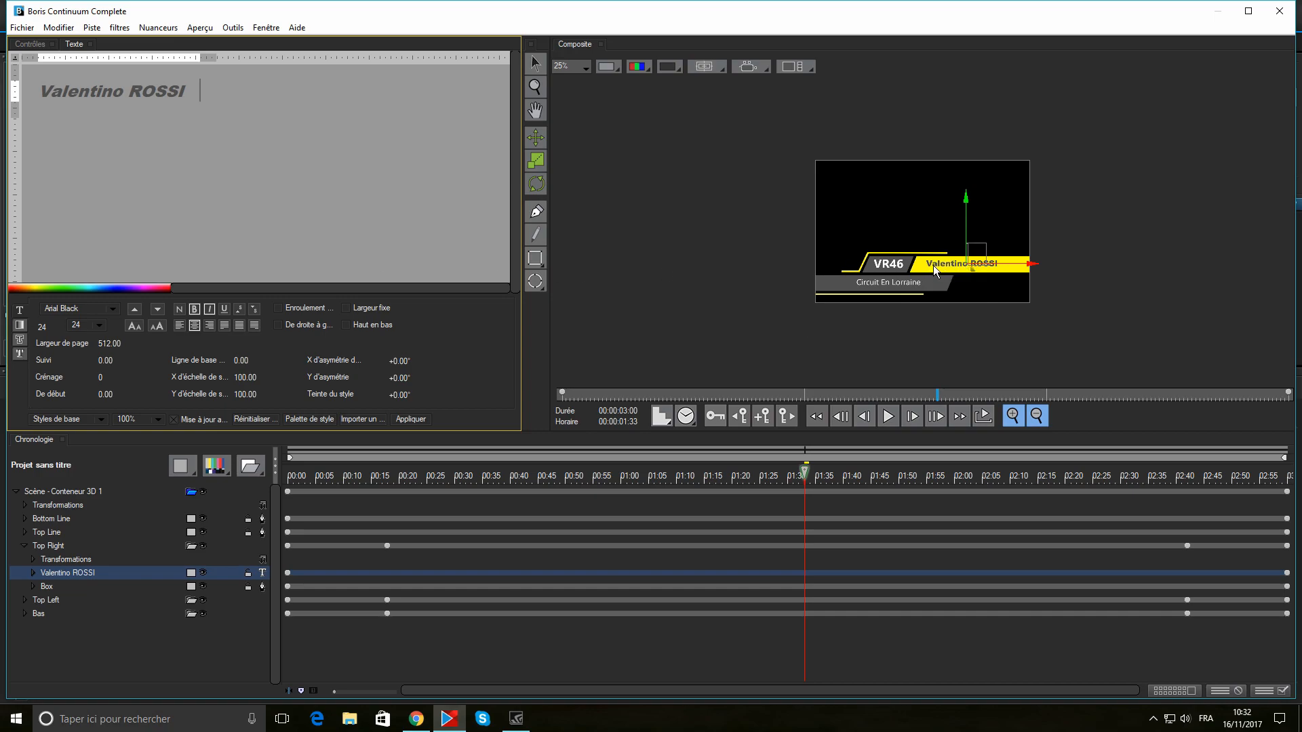
- Try a red fill (255, 0, 0) on the Valentino ROSSI text
{"action": "left_click", "coordinate": [20, 325]}
{"action": "left_click", "coordinate": [170, 365]}
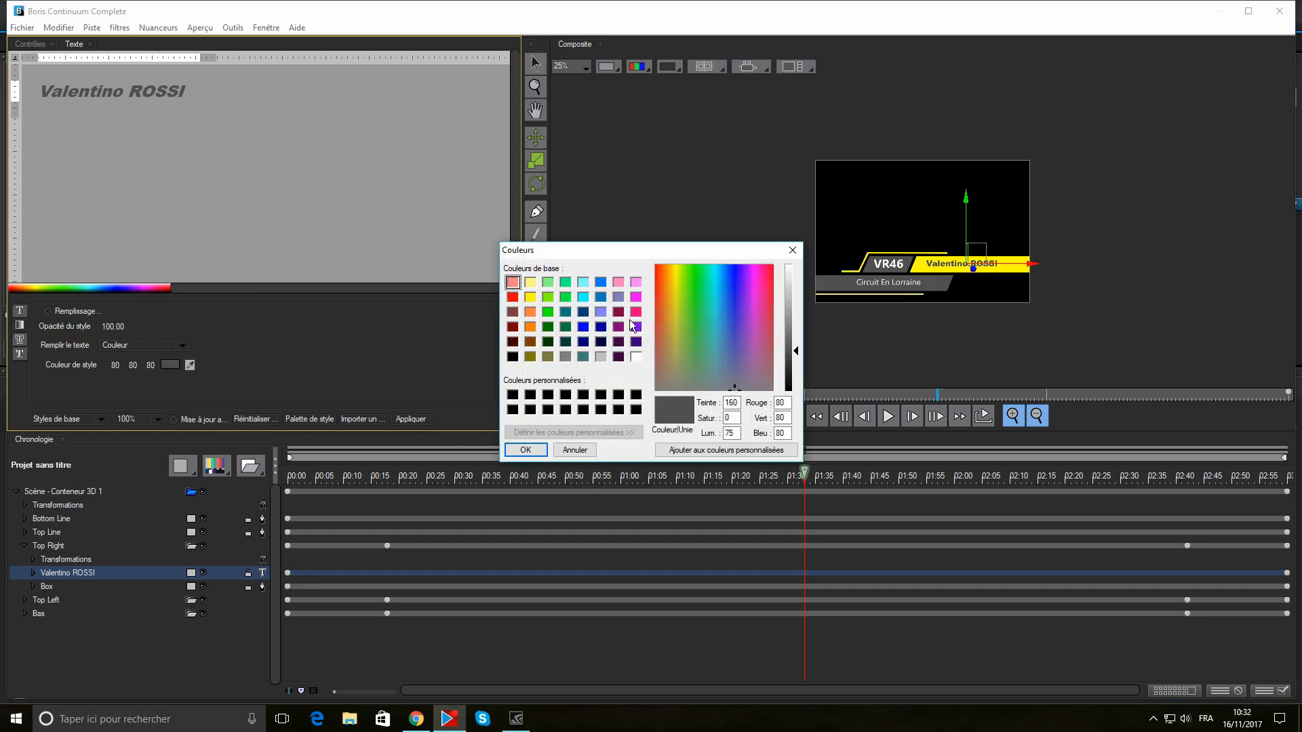
{"action": "left_click", "coordinate": [513, 299]}
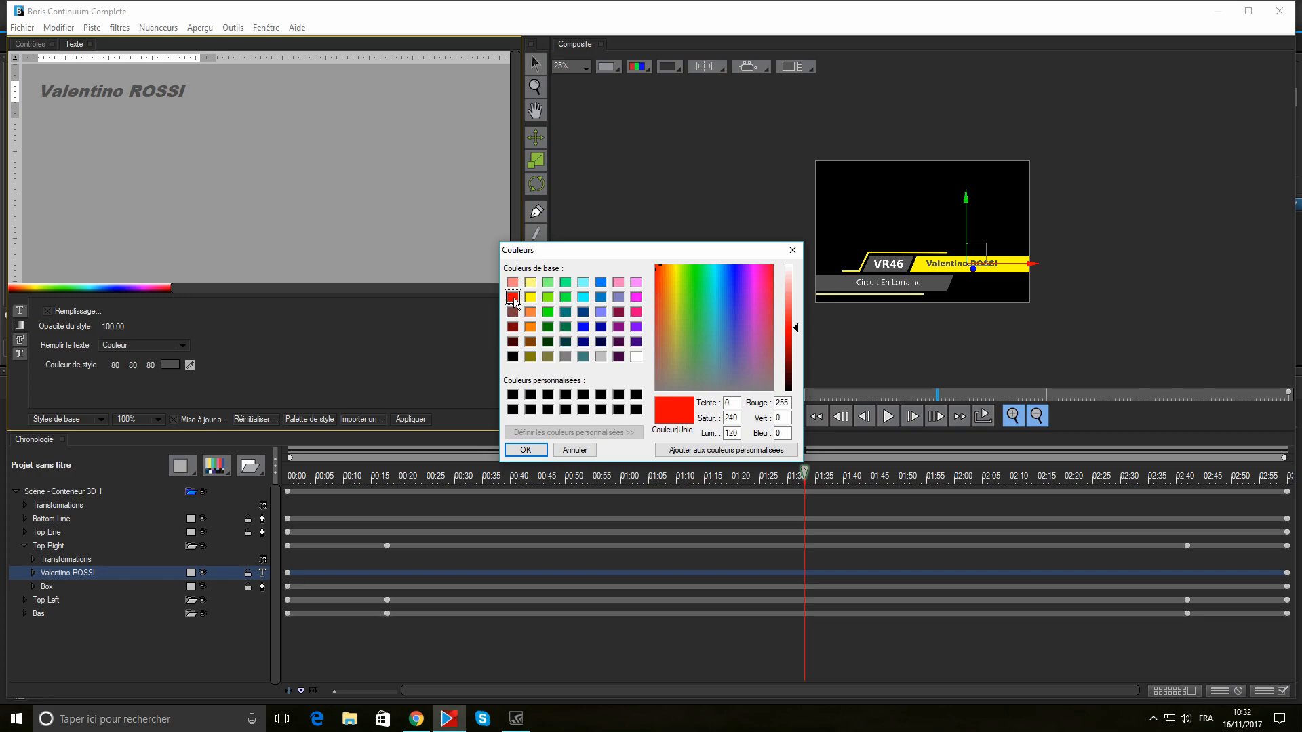
{"action": "left_click", "coordinate": [526, 450]}
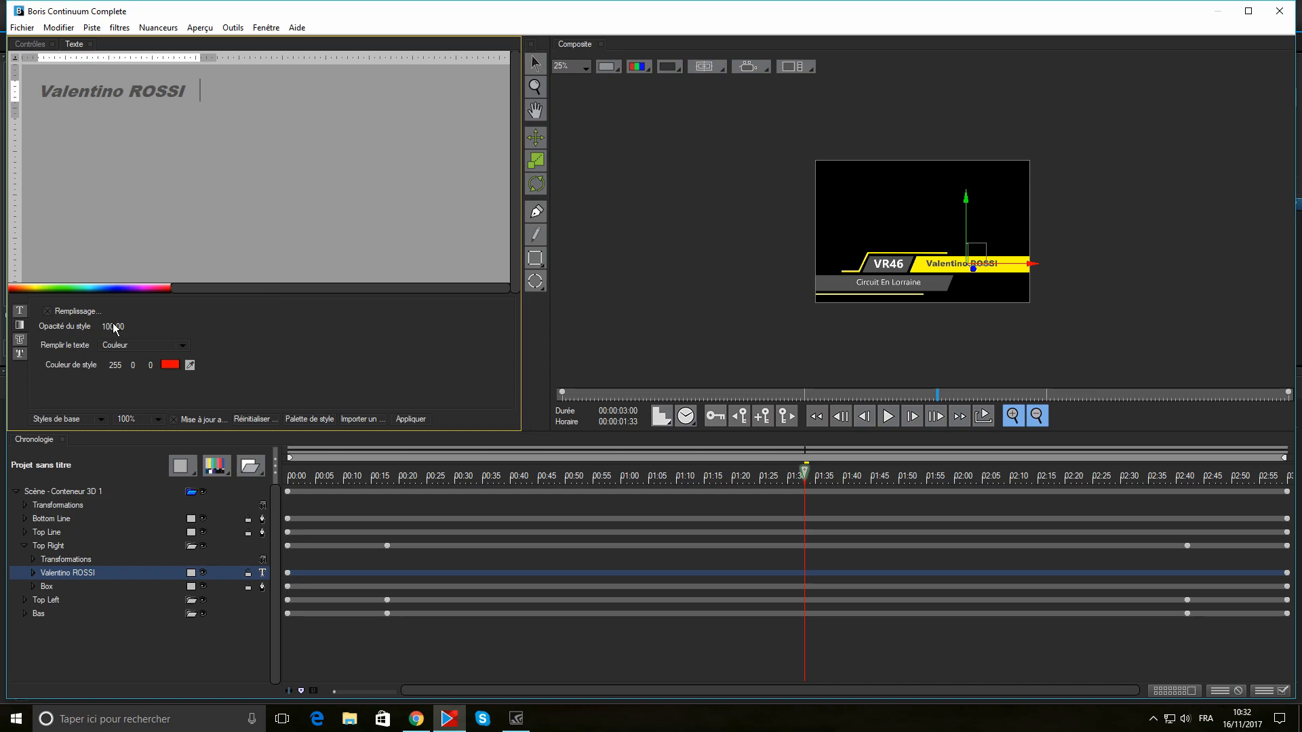
{"action": "left_click", "coordinate": [170, 366]}
{"action": "left_click", "coordinate": [526, 450]}
- Try light green (128, 255, 0) and red again as the style colour of the Valentino ROSSI text
{"action": "left_click", "coordinate": [170, 365]}
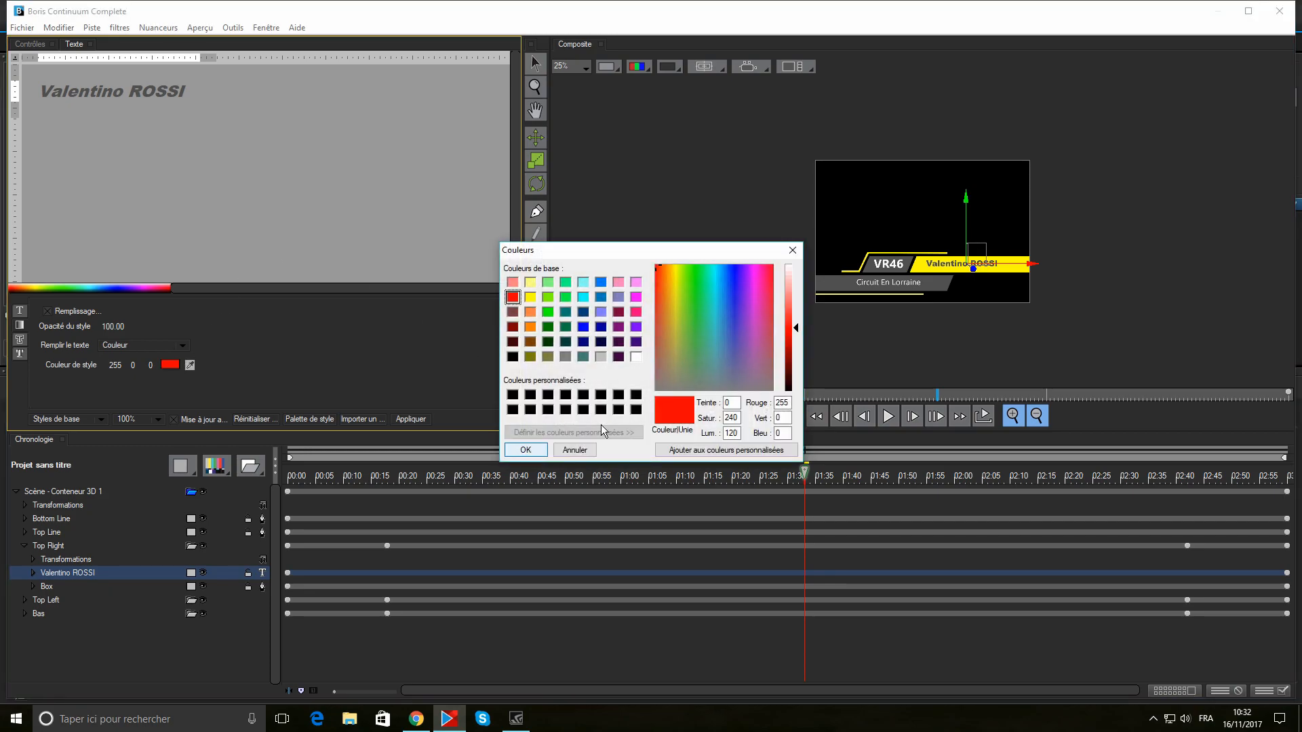
{"action": "left_click", "coordinate": [548, 297]}
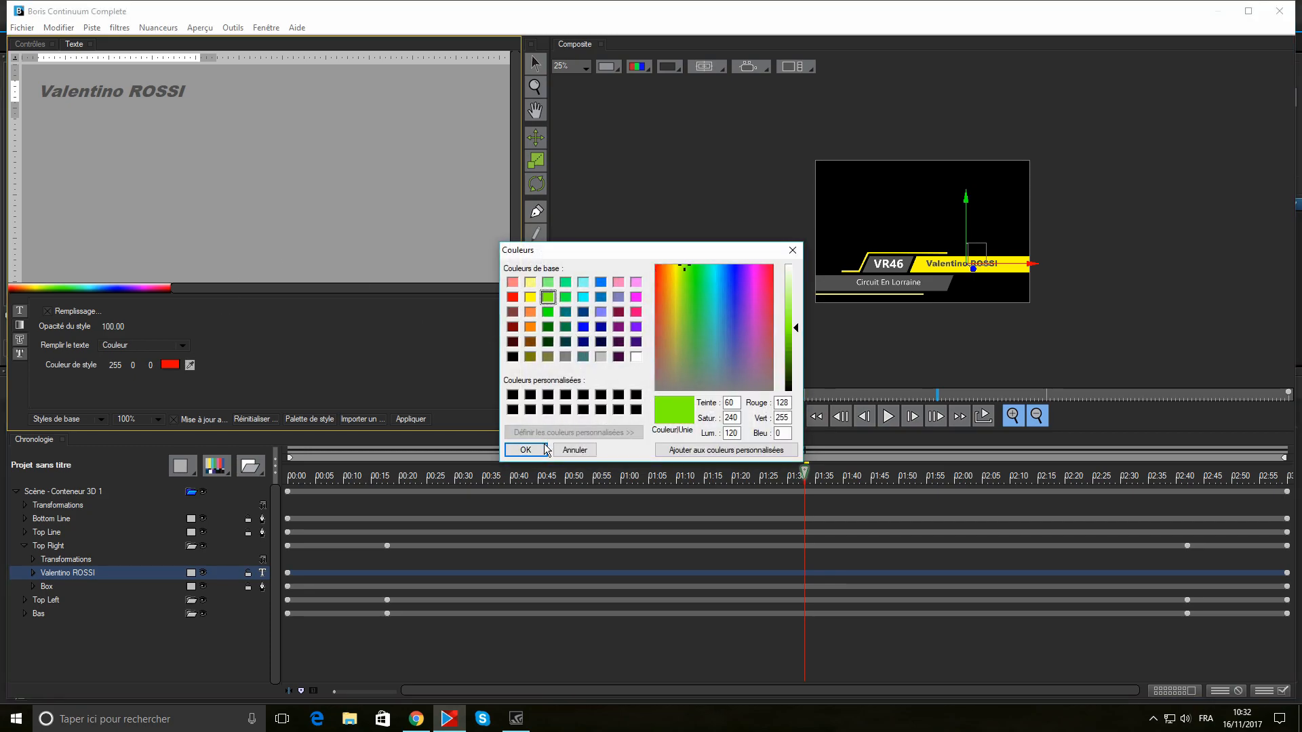
{"action": "left_click", "coordinate": [519, 450]}
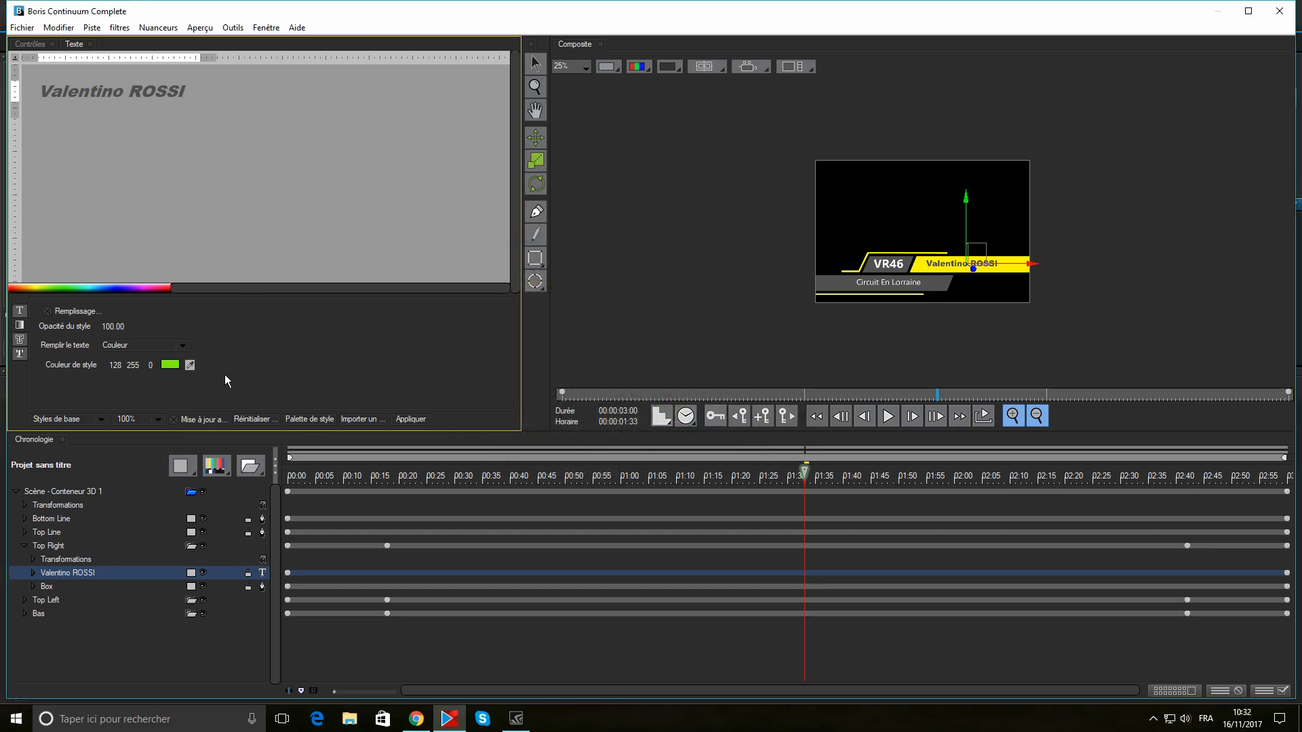
{"action": "left_click", "coordinate": [19, 311]}
{"action": "left_click", "coordinate": [19, 327]}
{"action": "left_click", "coordinate": [170, 365]}
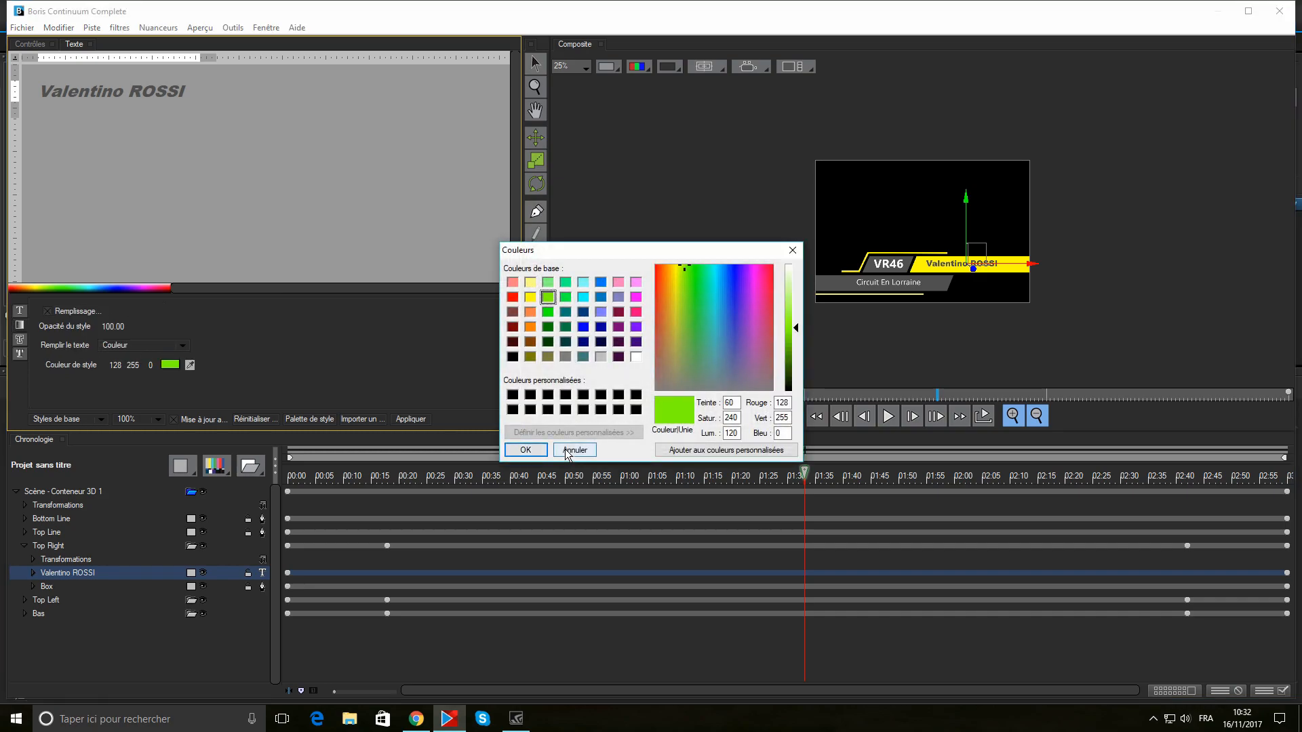
{"action": "left_click", "coordinate": [512, 297]}
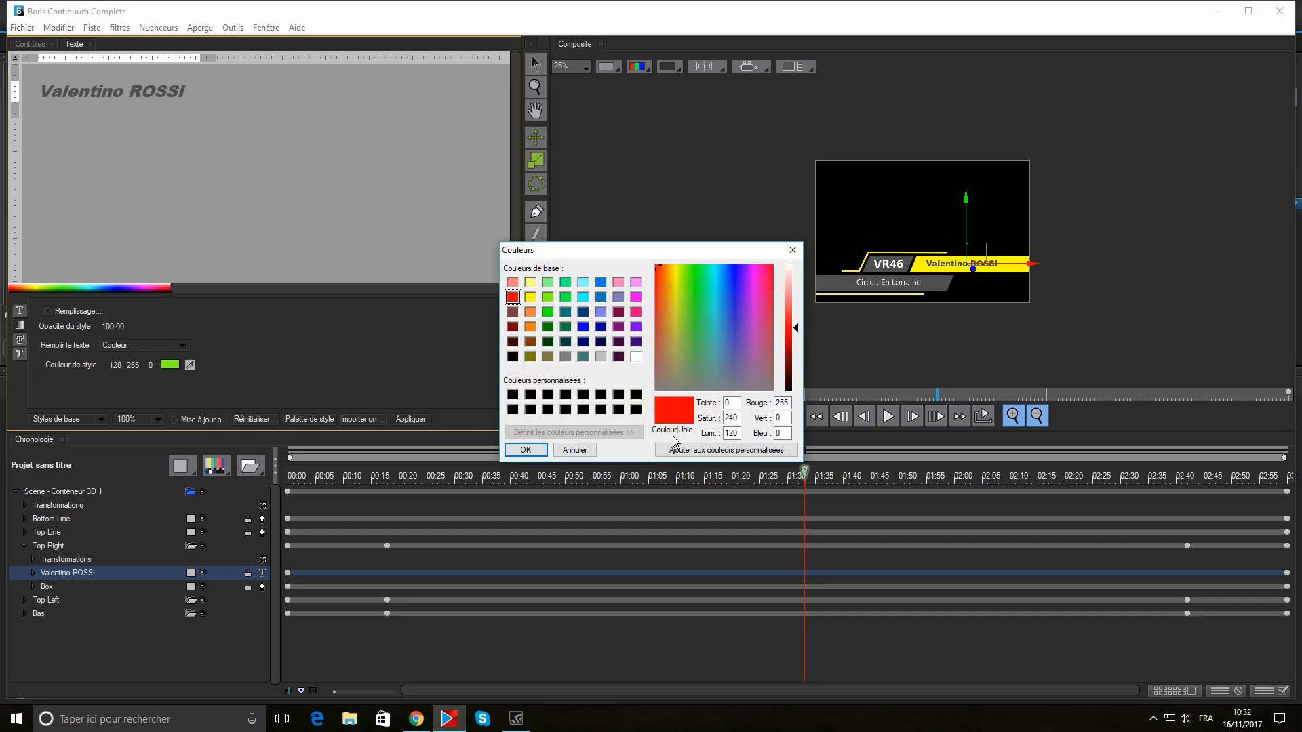
{"action": "left_click", "coordinate": [525, 450]}
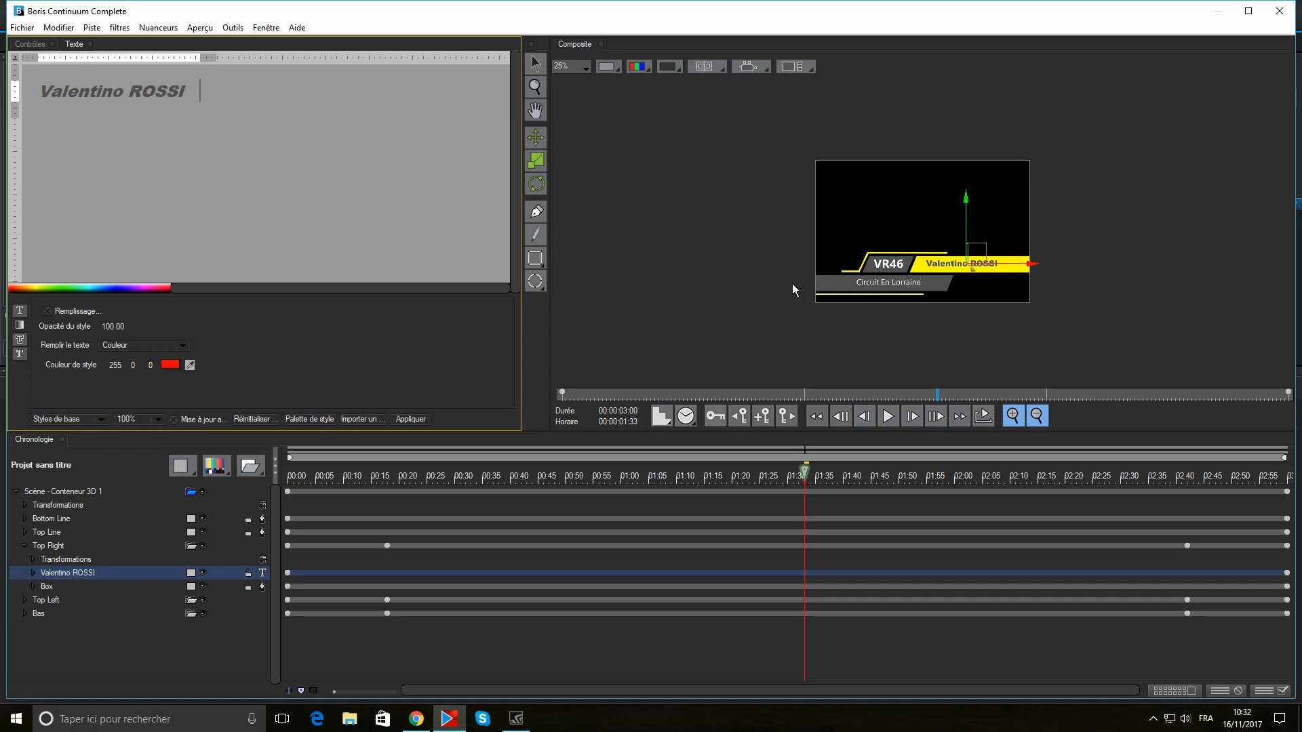
- Collapse Top Right, expand the TEXT track of Top Left down to its texture plate and select the diffusetexture - VR46 text
{"action": "left_click", "coordinate": [24, 546]}
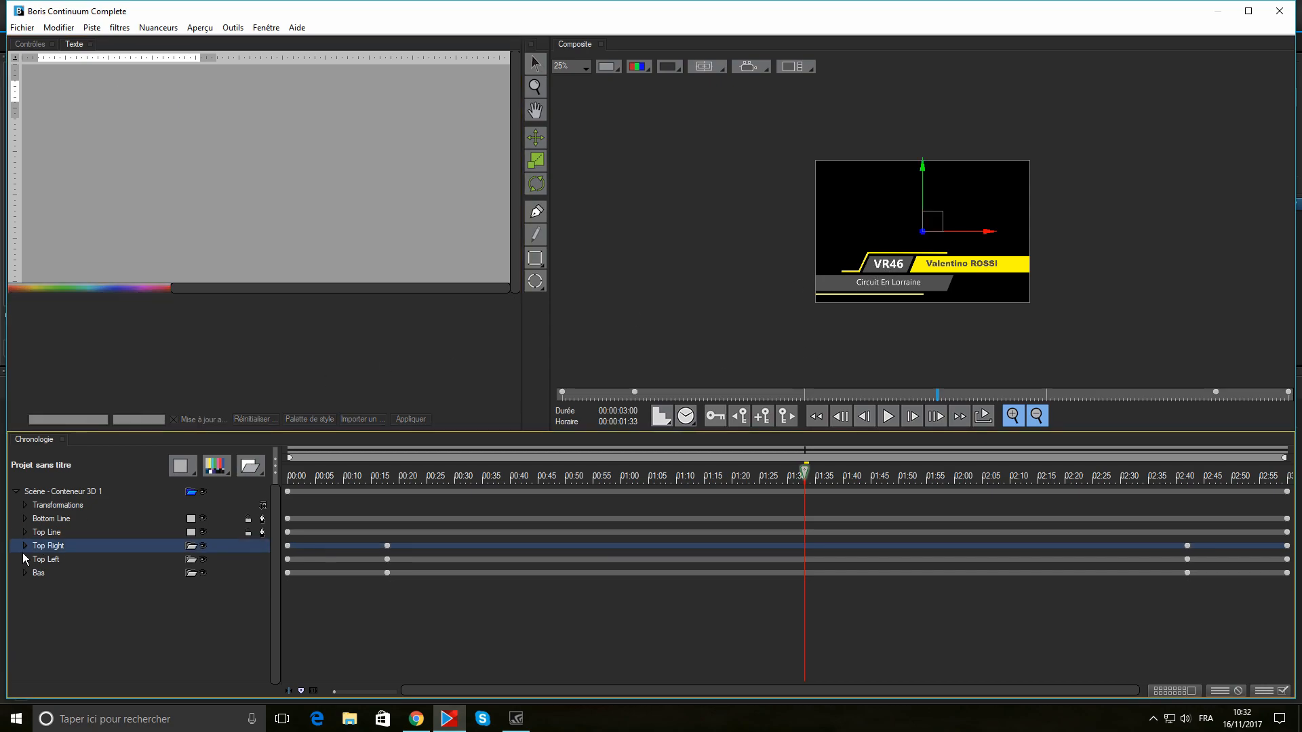
{"action": "left_click", "coordinate": [25, 560]}
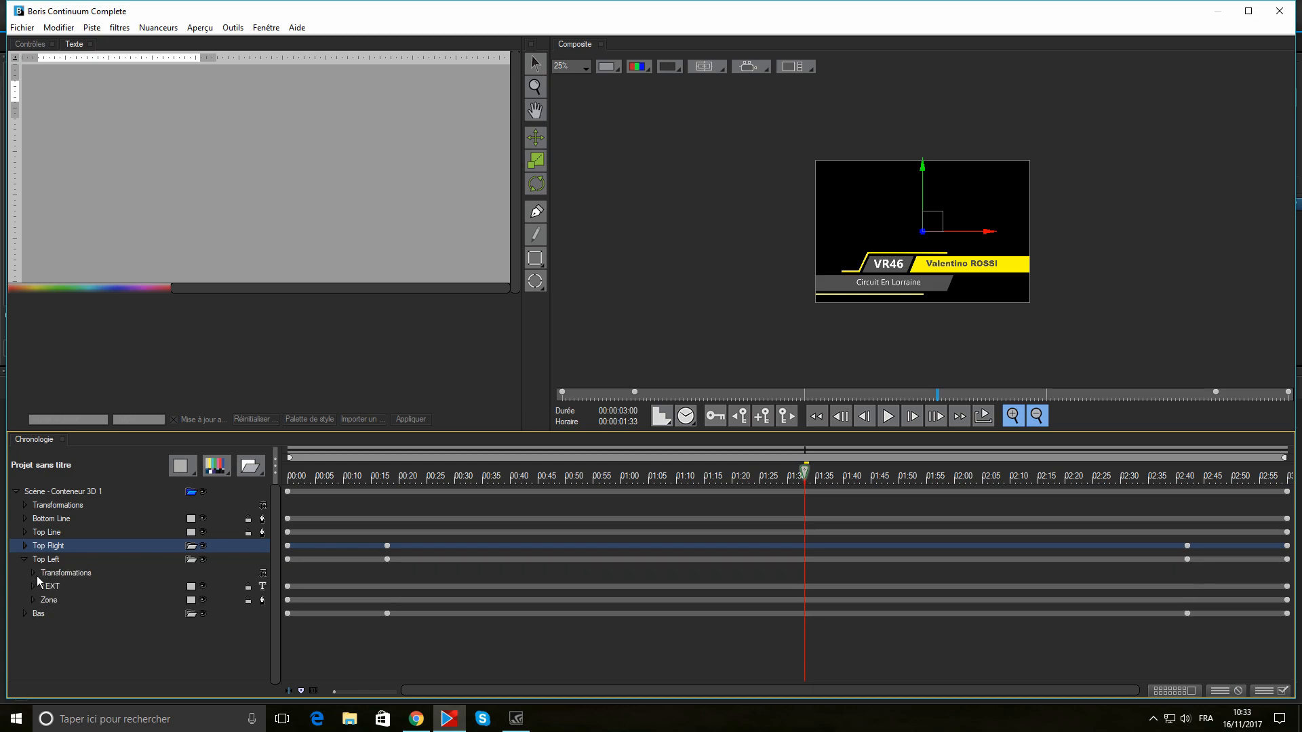
{"action": "left_click", "coordinate": [31, 571]}
{"action": "left_click", "coordinate": [32, 571]}
{"action": "left_click", "coordinate": [32, 585]}
{"action": "left_click", "coordinate": [32, 584]}
{"action": "left_click", "coordinate": [30, 599]}
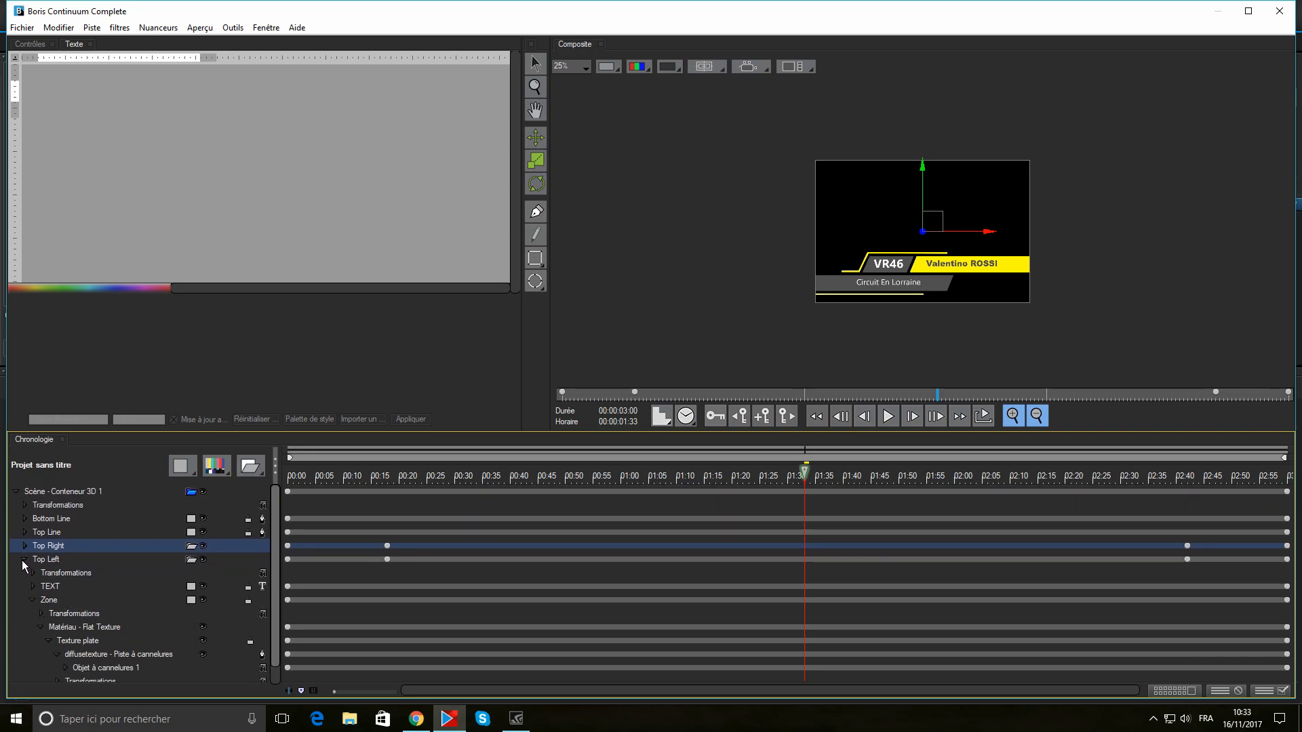
{"action": "left_click", "coordinate": [33, 586]}
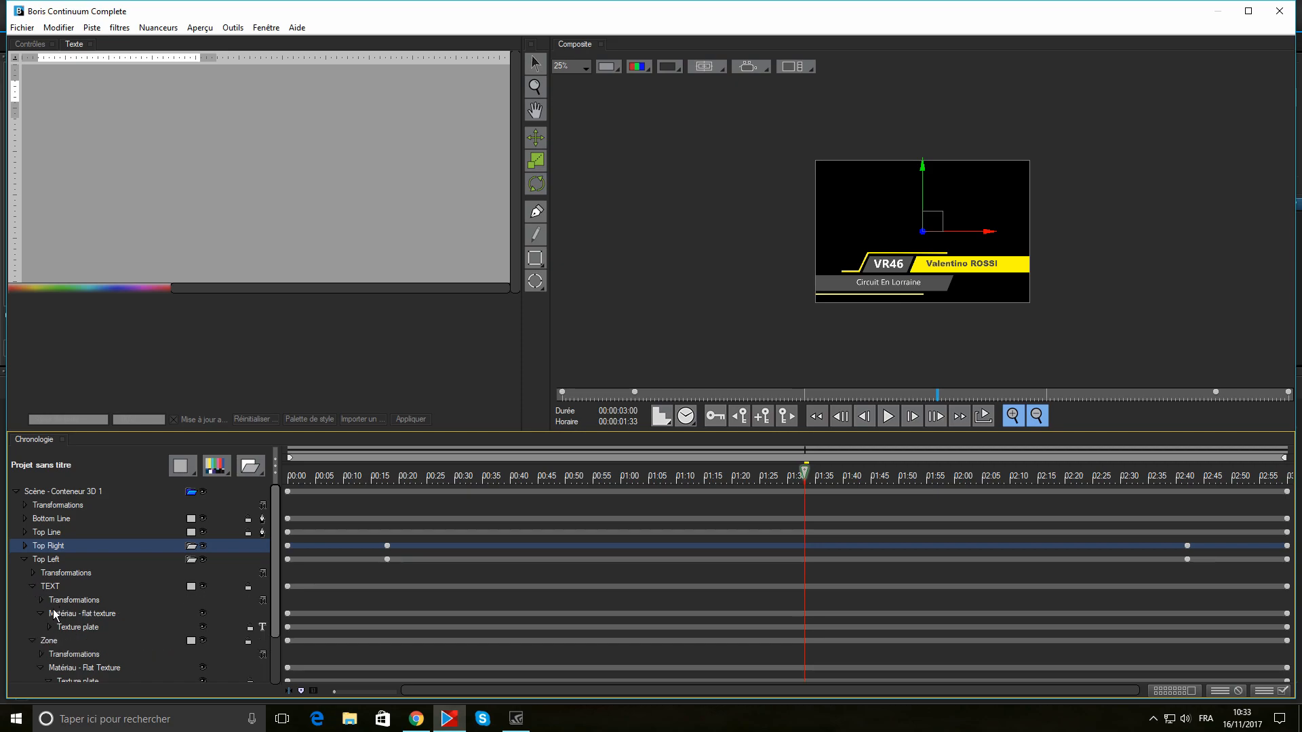
{"action": "left_click", "coordinate": [41, 600]}
{"action": "left_click", "coordinate": [40, 602]}
{"action": "left_click", "coordinate": [49, 627]}
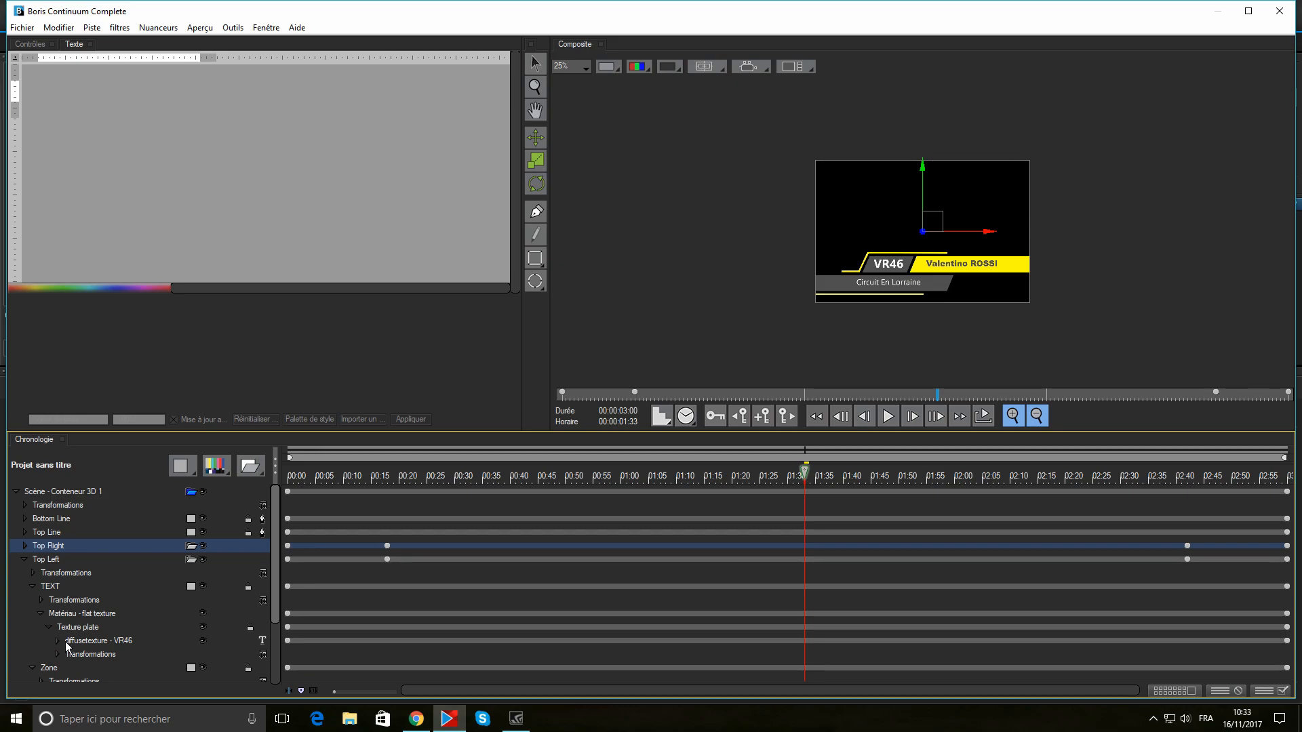
{"action": "left_click", "coordinate": [129, 642]}
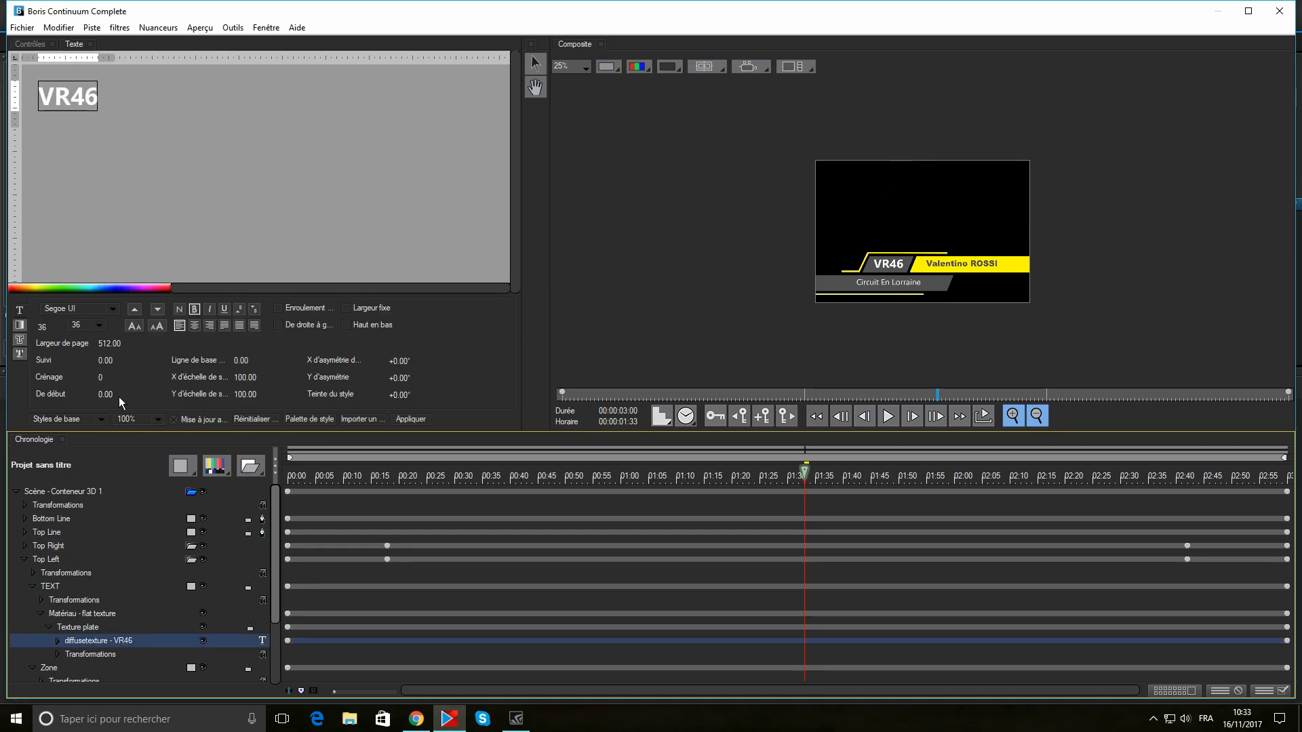
- Make the VR46 text italic and set its style colour to yellow (255, 255, 0)
{"action": "left_click", "coordinate": [210, 309]}
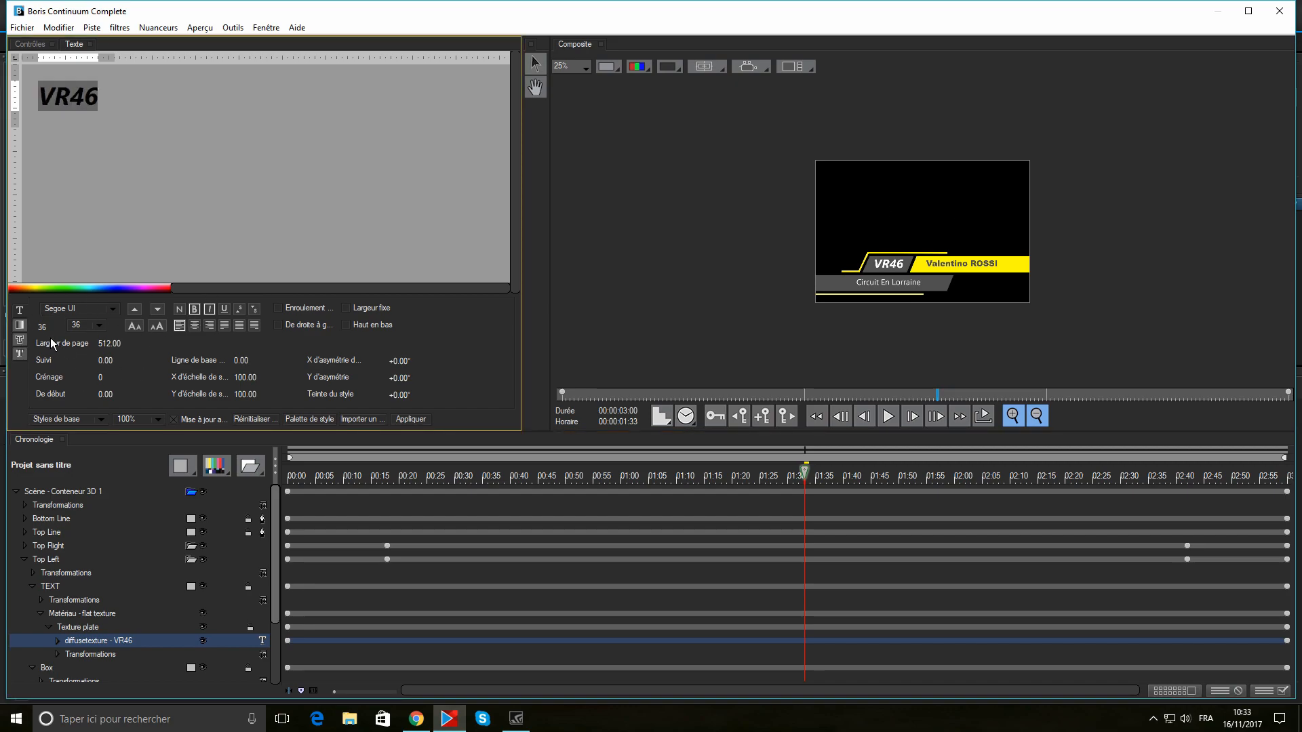
{"action": "left_click", "coordinate": [20, 328]}
{"action": "left_click", "coordinate": [171, 364]}
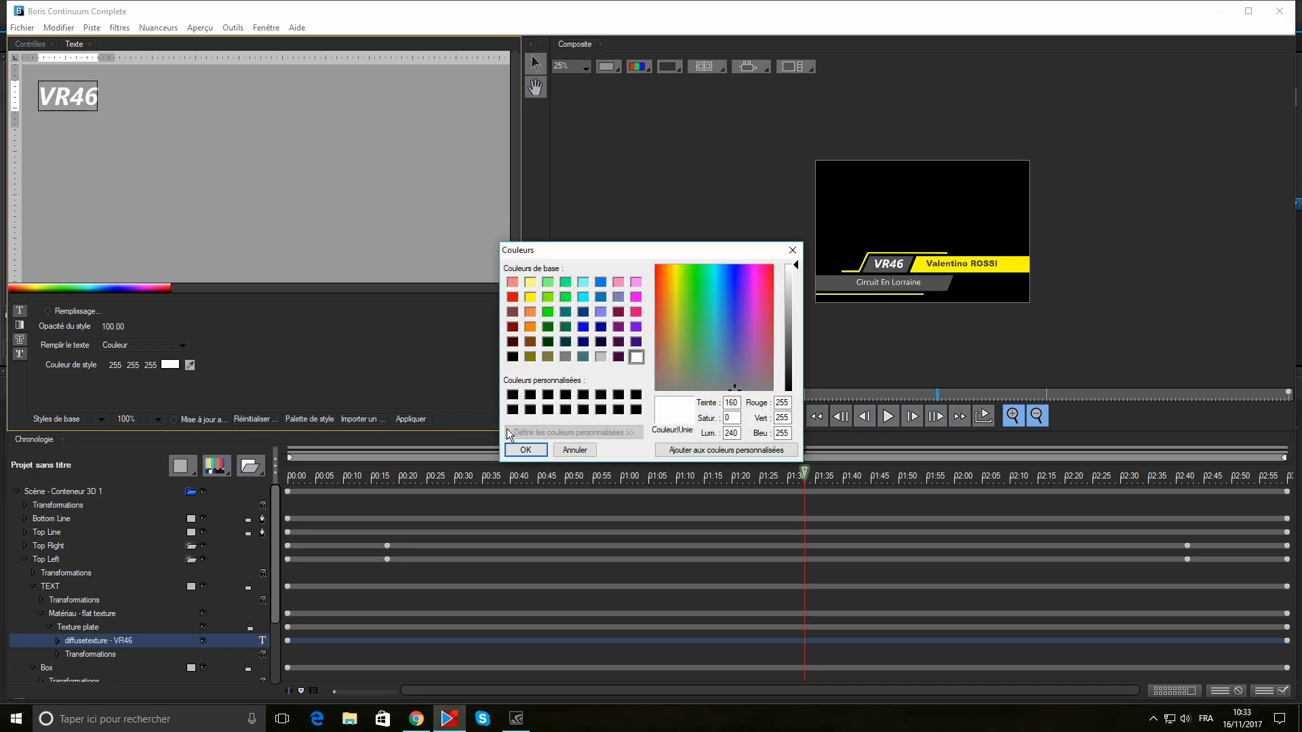
{"action": "left_click", "coordinate": [529, 297]}
{"action": "left_click", "coordinate": [524, 450]}
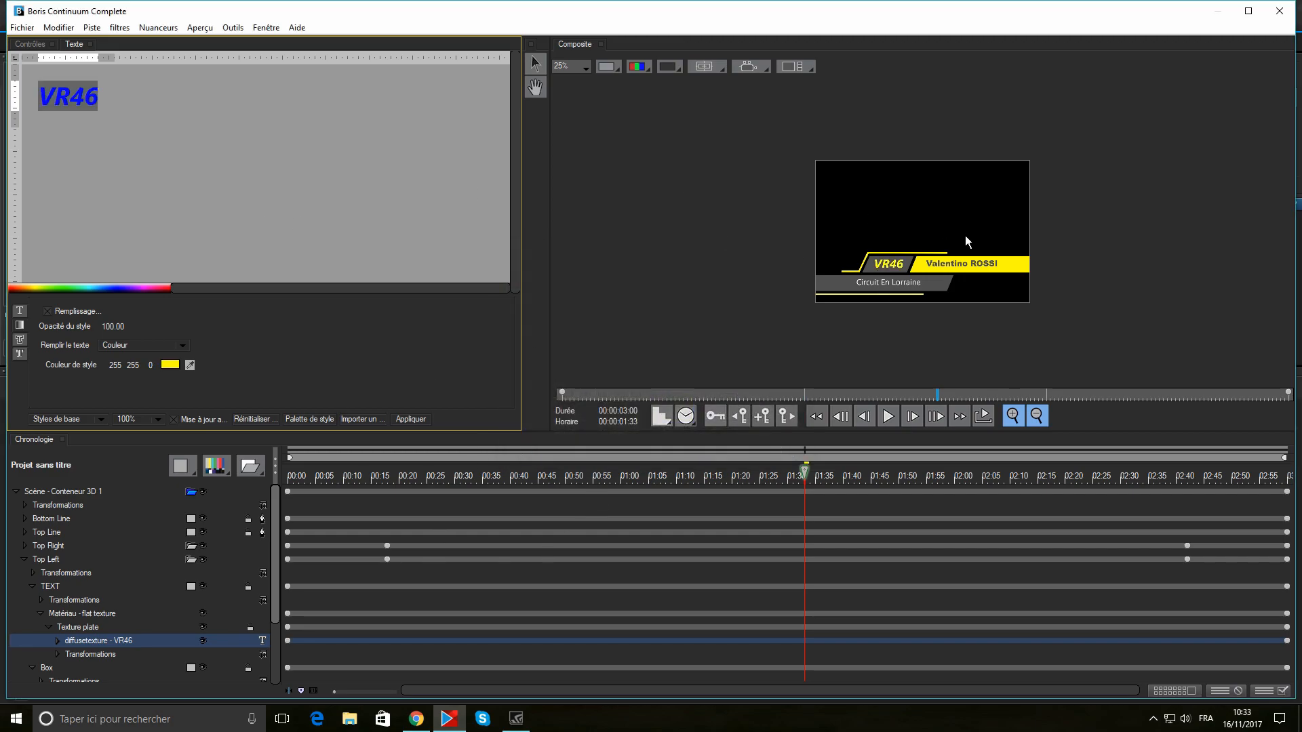
{"action": "left_click", "coordinate": [180, 193]}
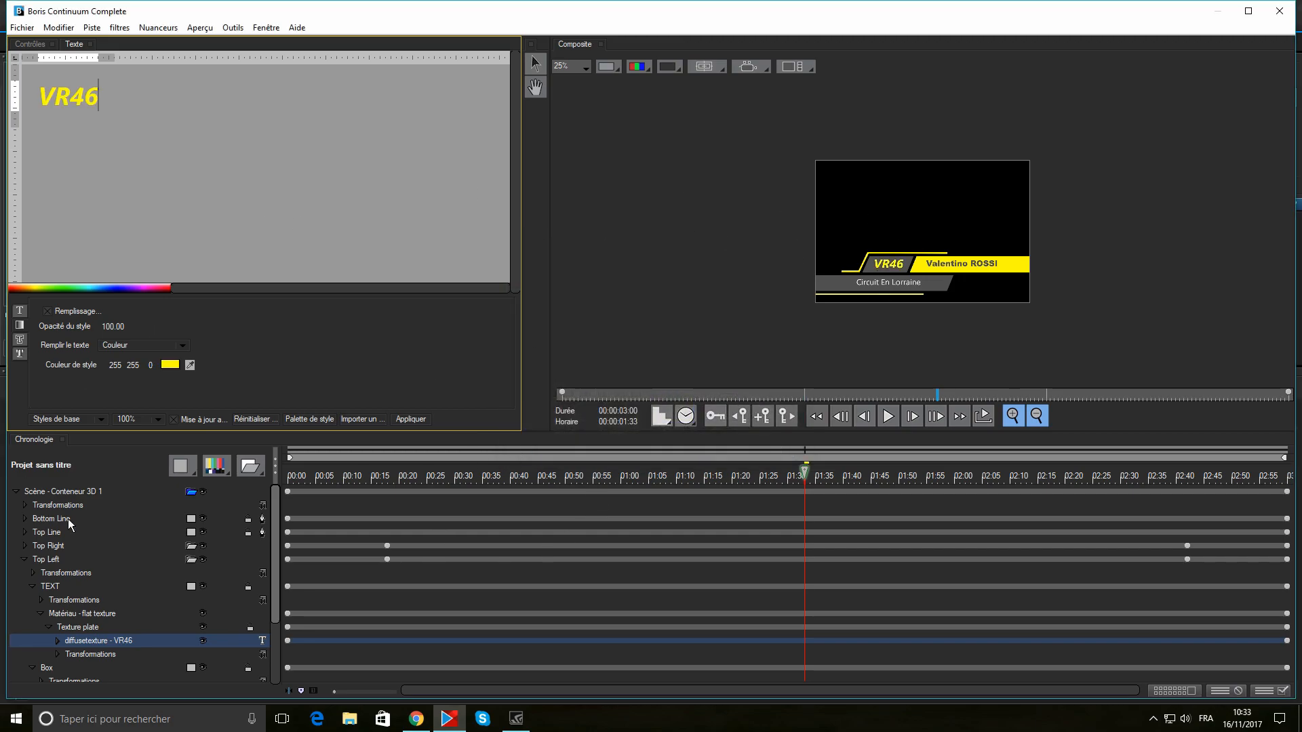
- Reselect the Valentino ROSSI text inside Top Right, try green on it and set its style colour to blue (0, 128, 255)
{"action": "left_click", "coordinate": [24, 560]}
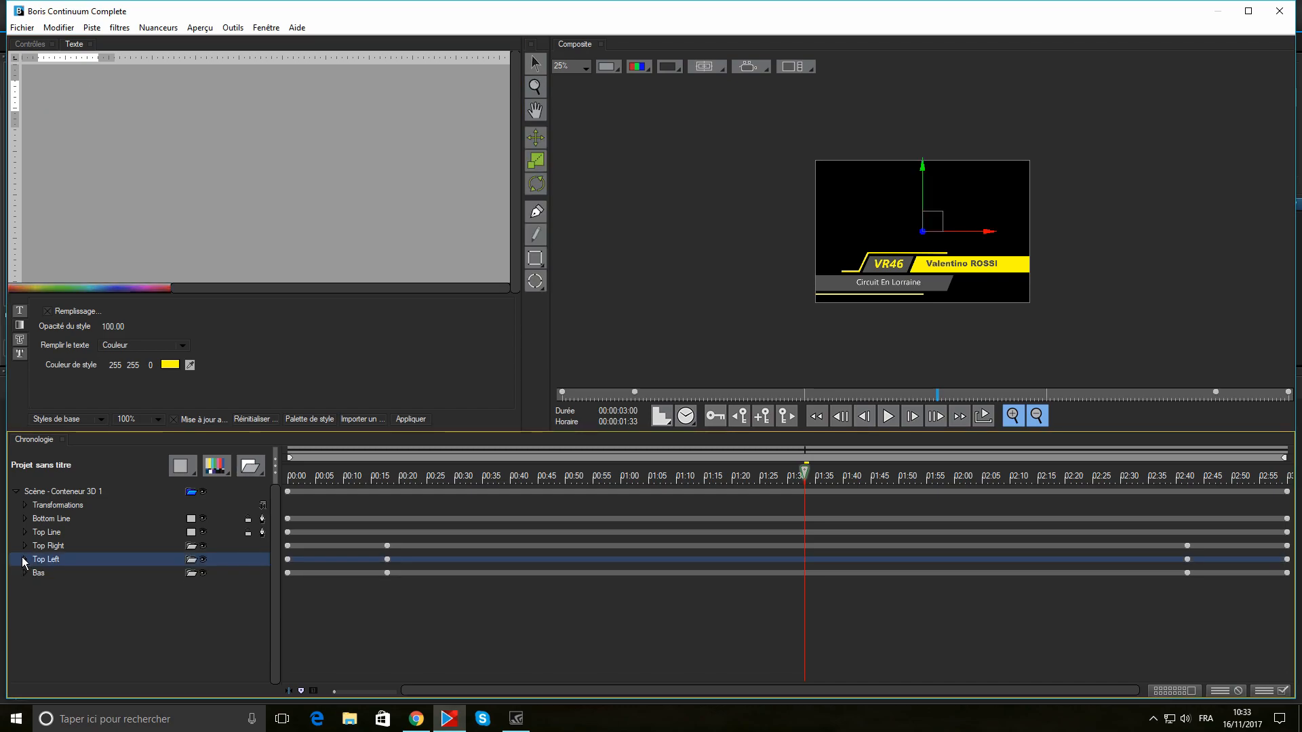
{"action": "left_click", "coordinate": [25, 545]}
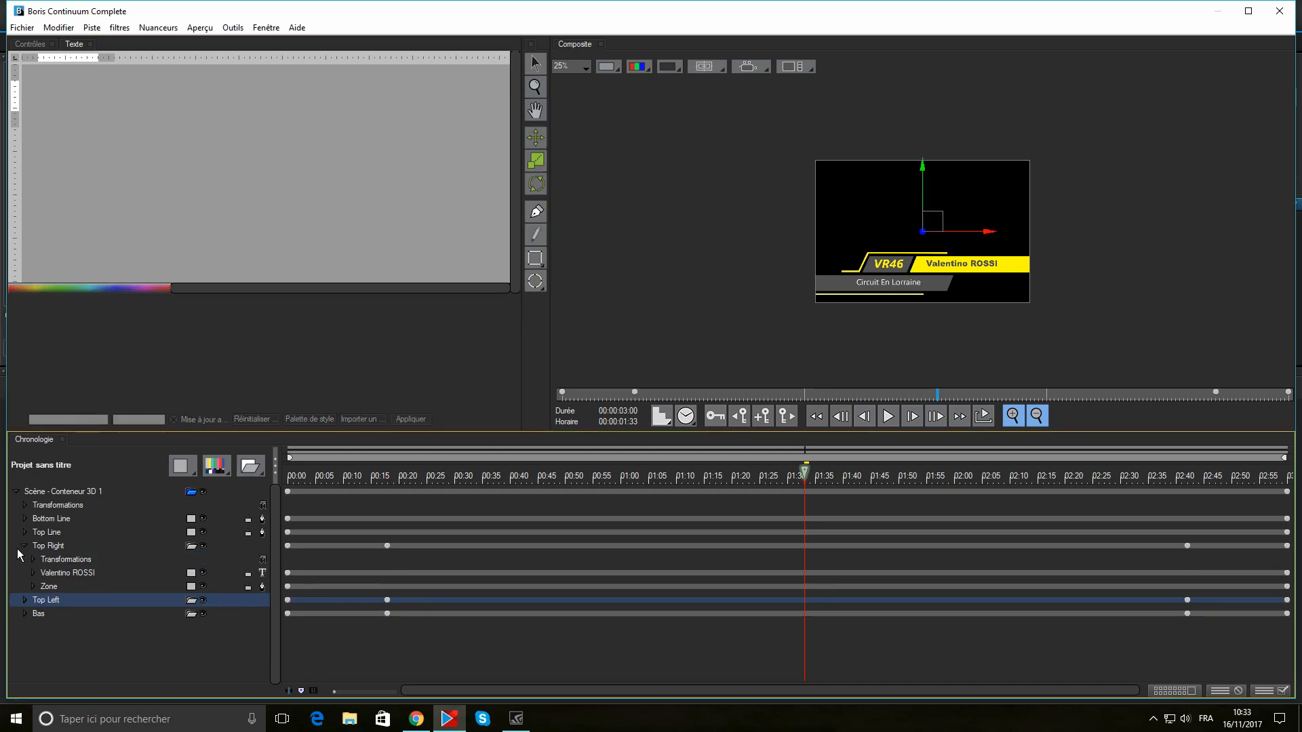
{"action": "left_click", "coordinate": [58, 573]}
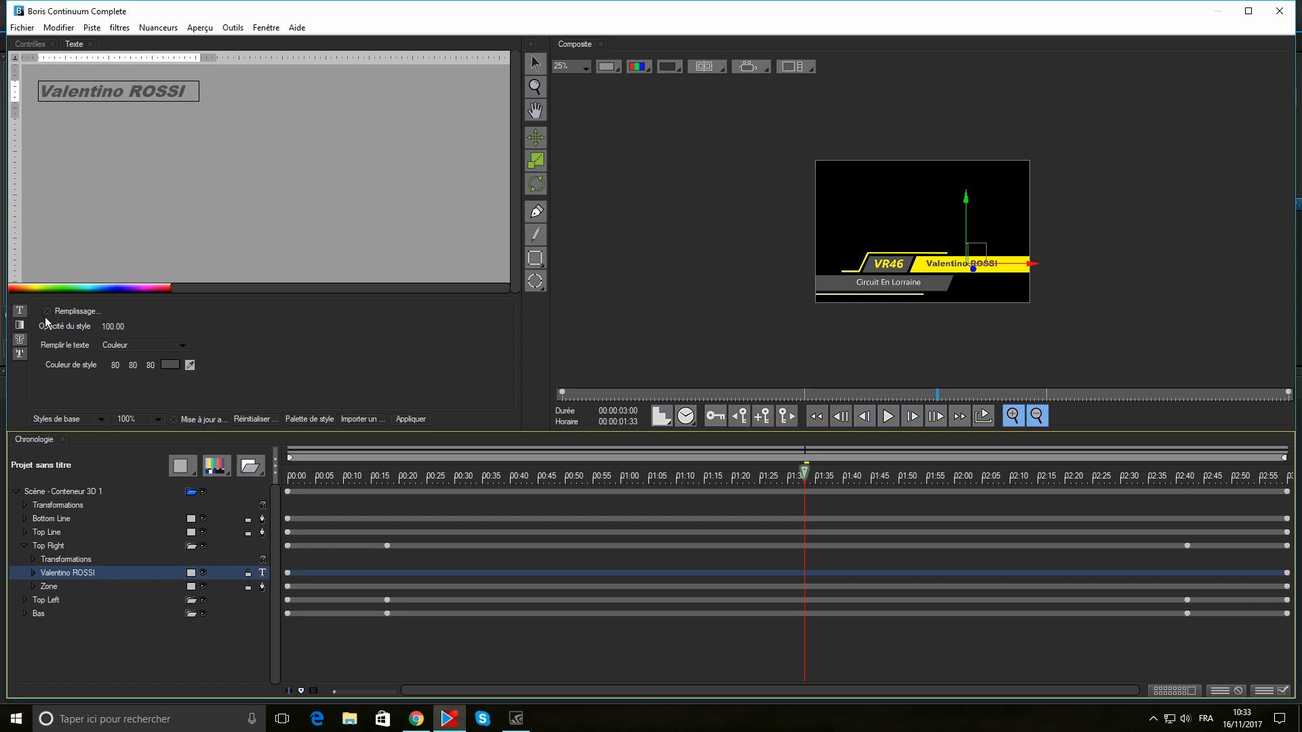
{"action": "left_click", "coordinate": [22, 325]}
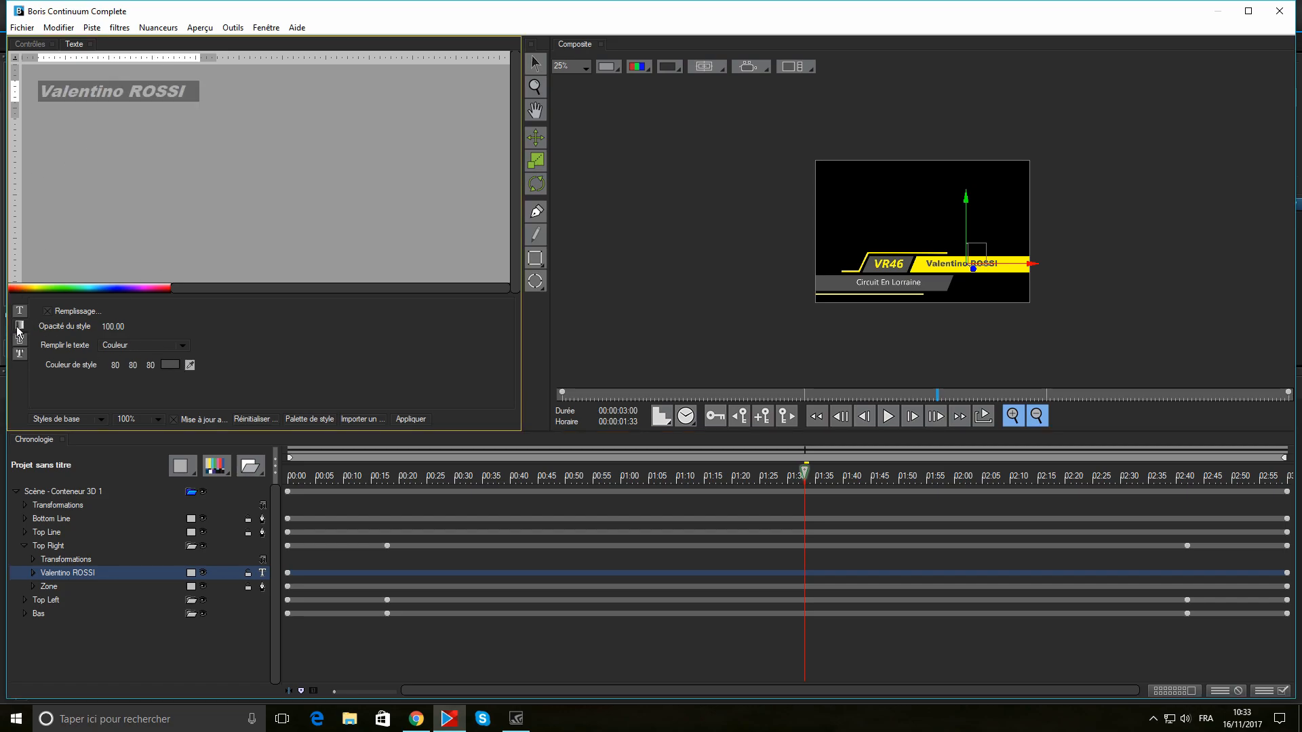
{"action": "left_click", "coordinate": [170, 365]}
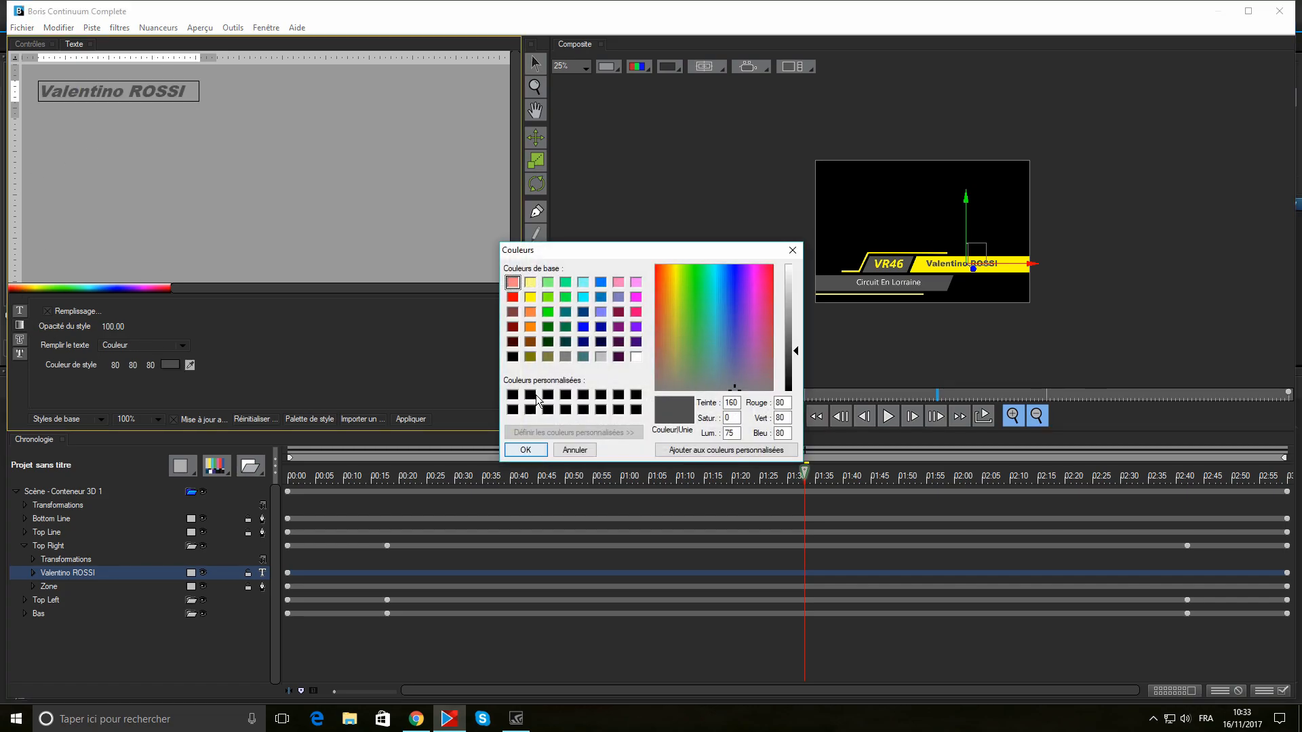
{"action": "left_click", "coordinate": [548, 312]}
{"action": "left_click", "coordinate": [525, 450]}
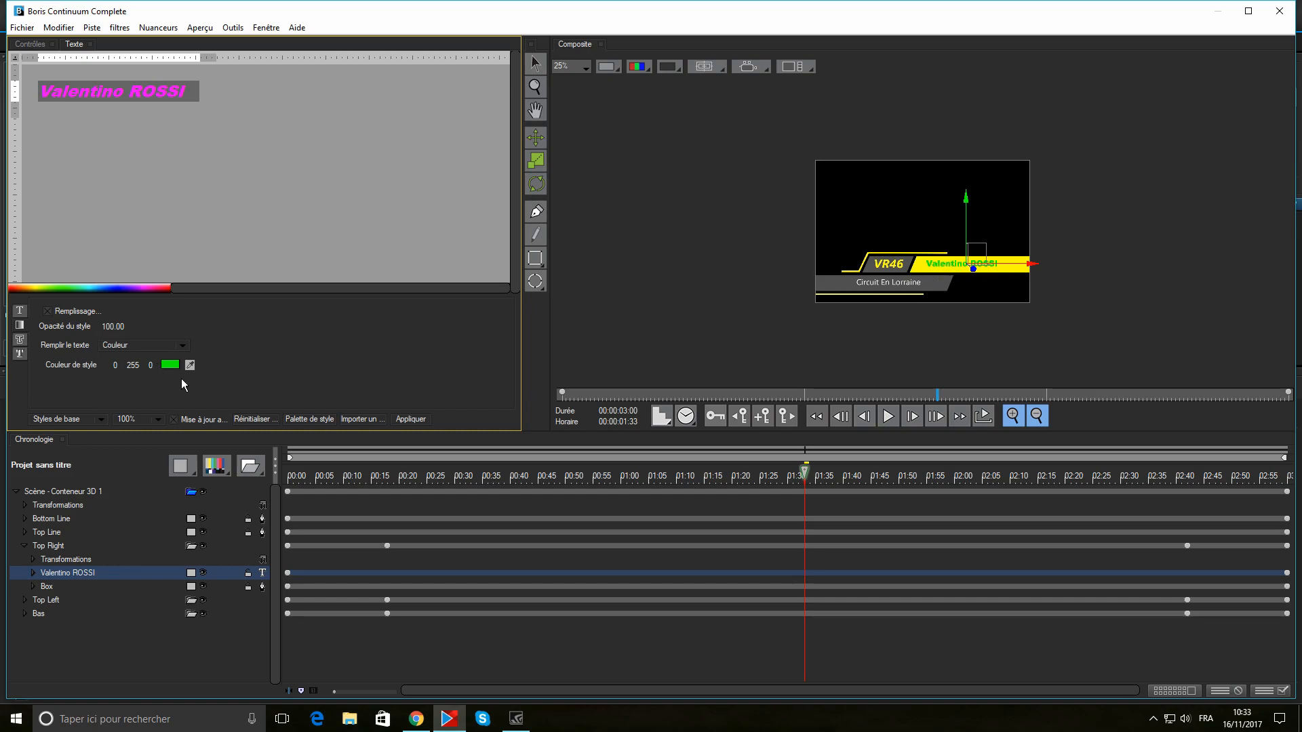
{"action": "left_click", "coordinate": [170, 365]}
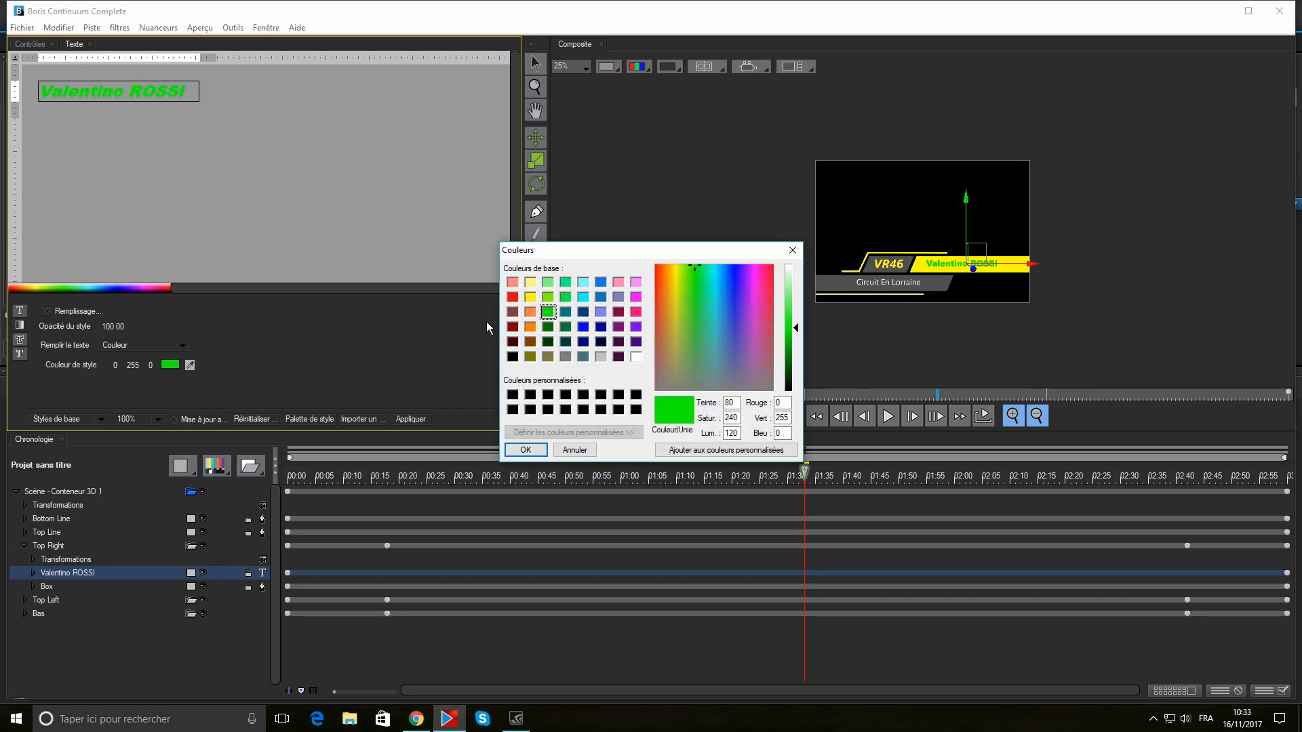
{"action": "left_click", "coordinate": [601, 282]}
{"action": "left_click", "coordinate": [527, 449]}
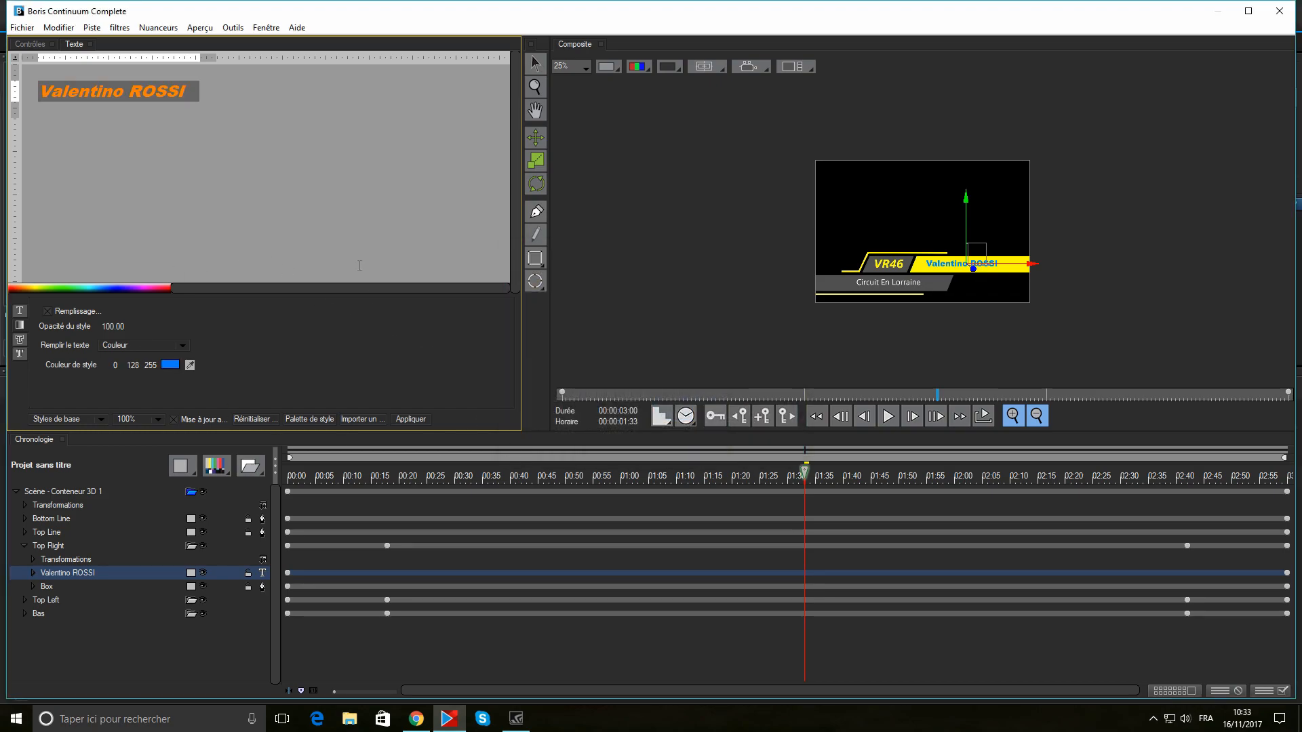
{"action": "key", "text": "Right"}
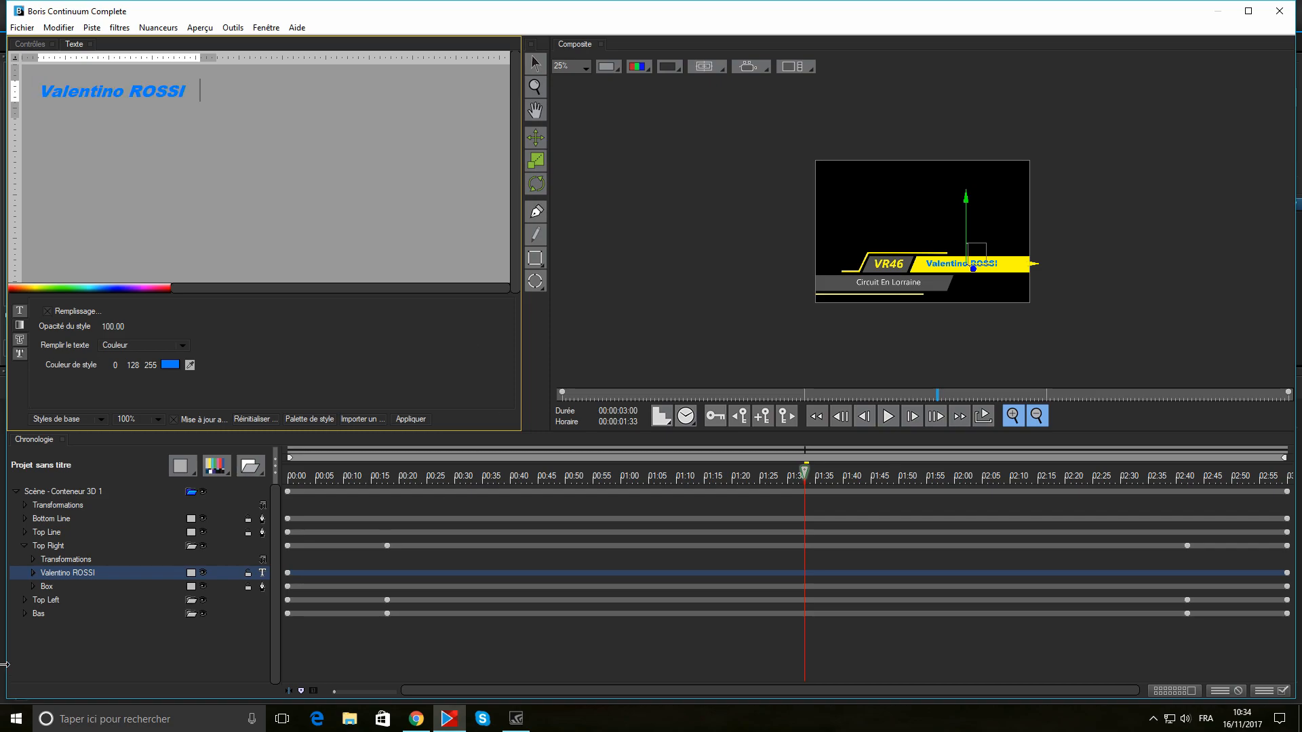
- Select the Circuit En Lorraine text inside Bas, make it bold and italic, and set its font size to 36
{"action": "left_click", "coordinate": [24, 546]}
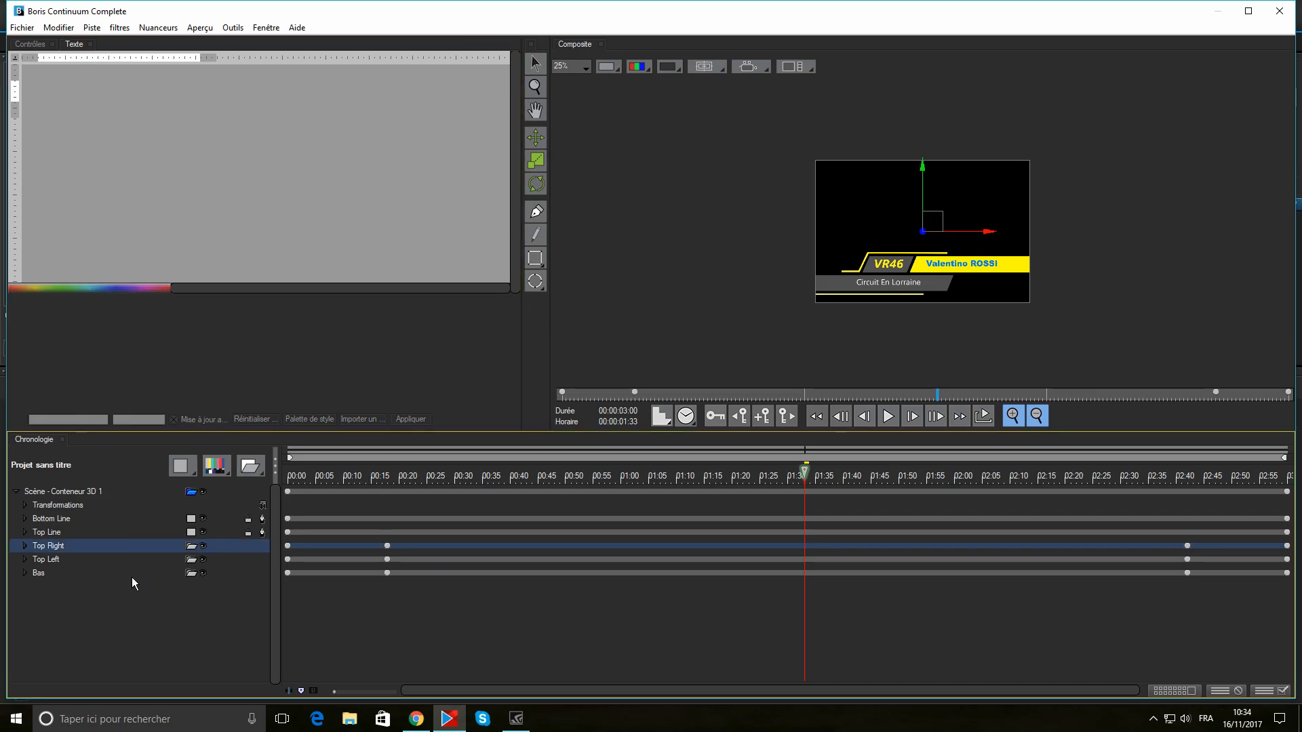
{"action": "left_click", "coordinate": [25, 573]}
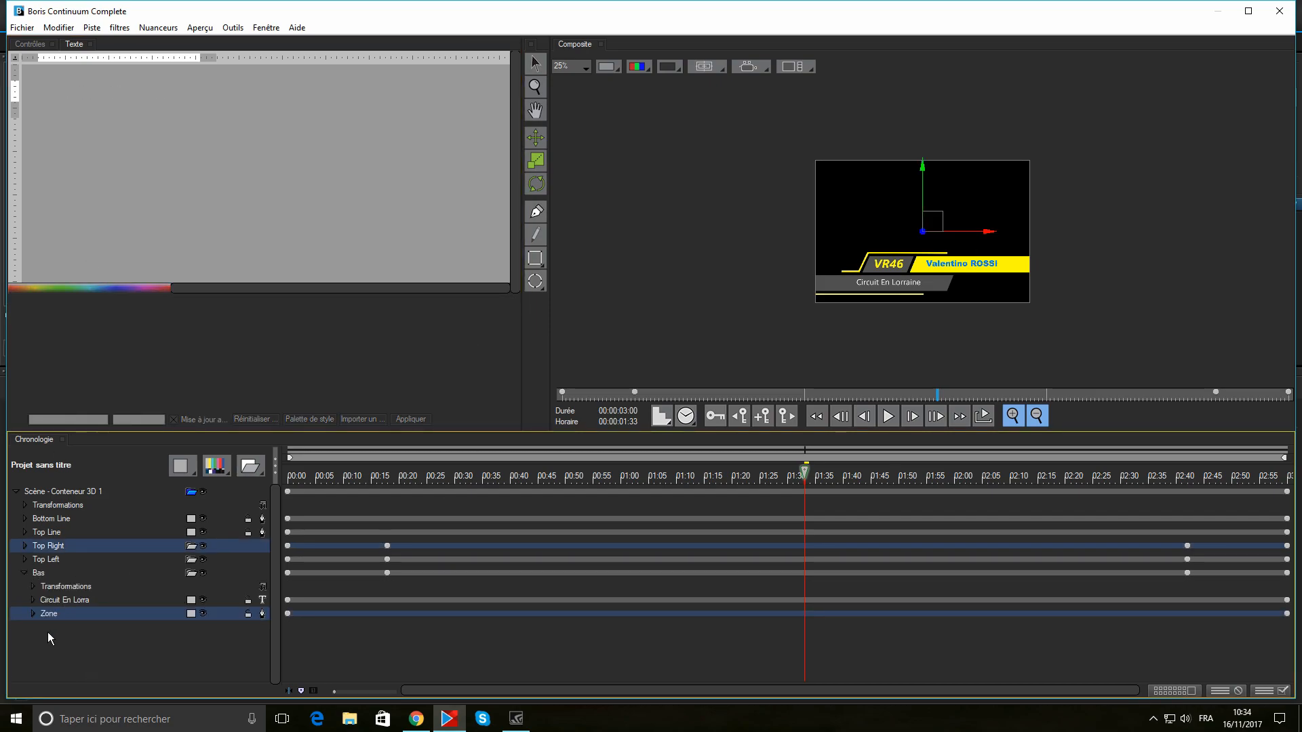
{"action": "left_click", "coordinate": [54, 600]}
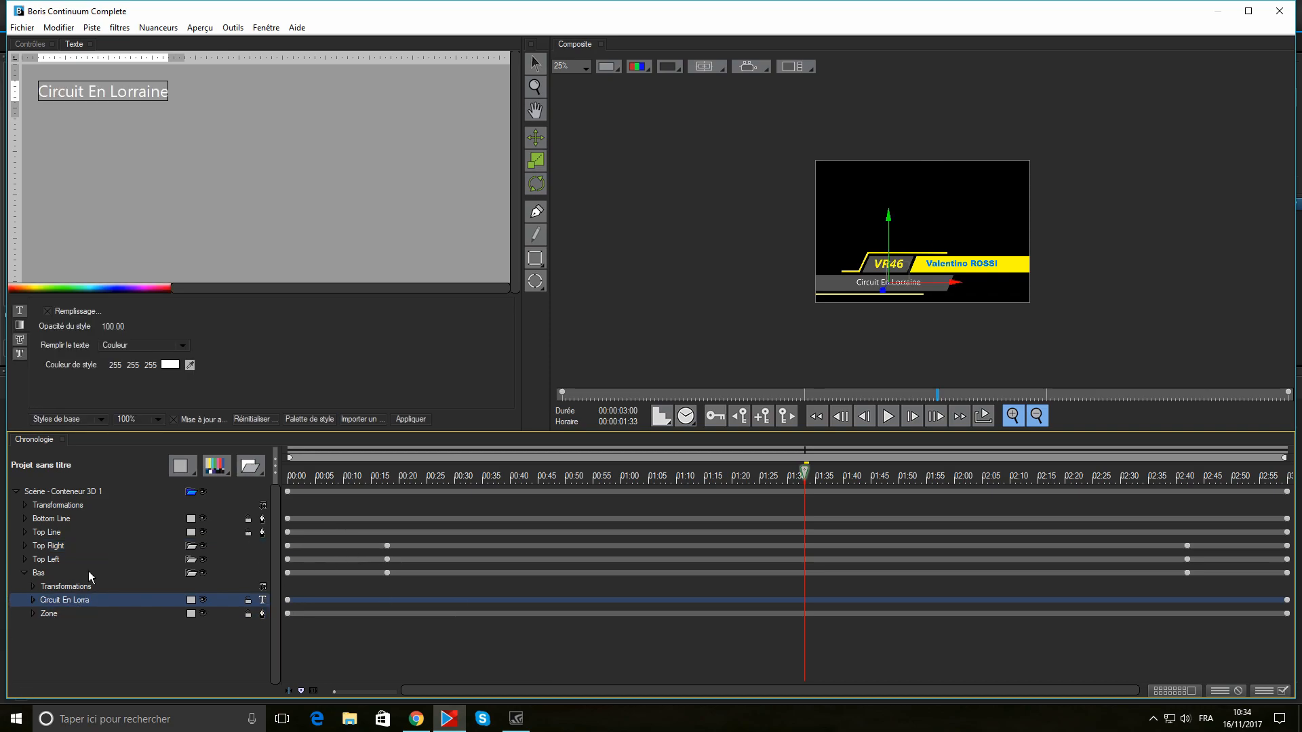
{"action": "left_click", "coordinate": [20, 310]}
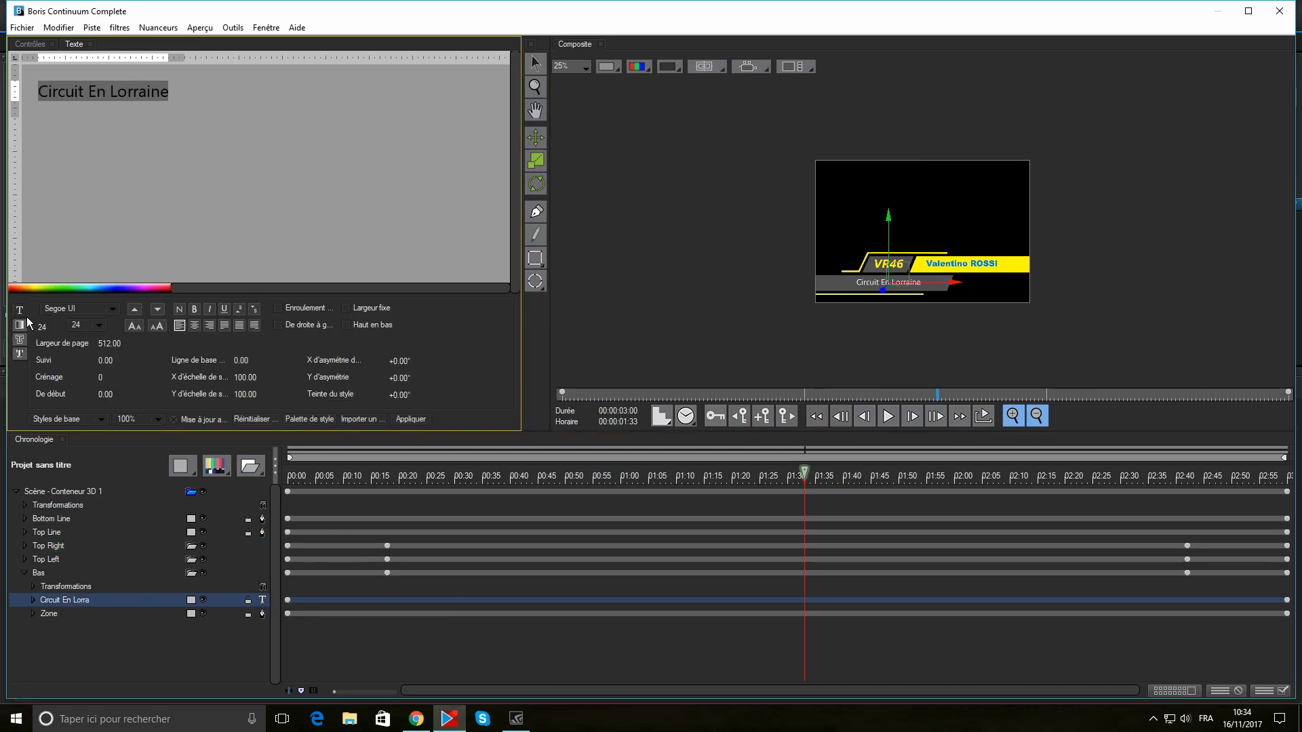
{"action": "left_click", "coordinate": [194, 309]}
{"action": "left_click", "coordinate": [209, 308]}
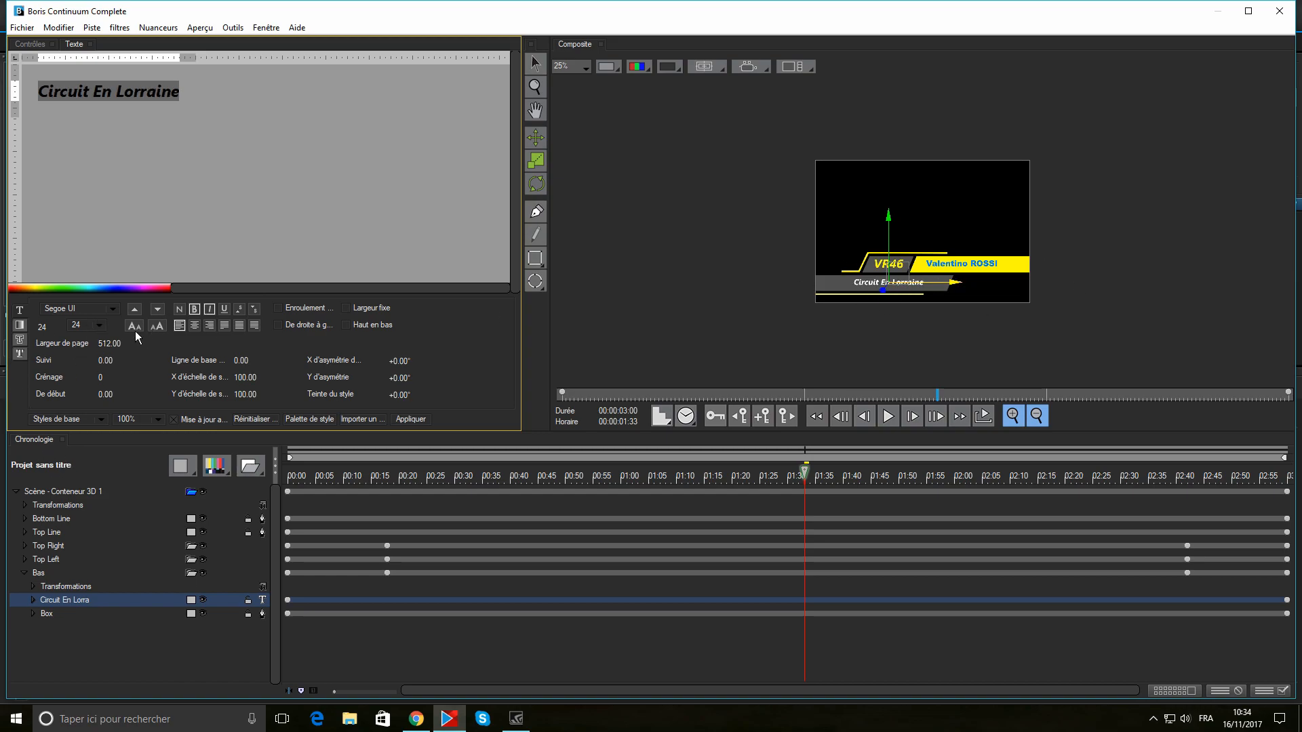
{"action": "left_click", "coordinate": [99, 326]}
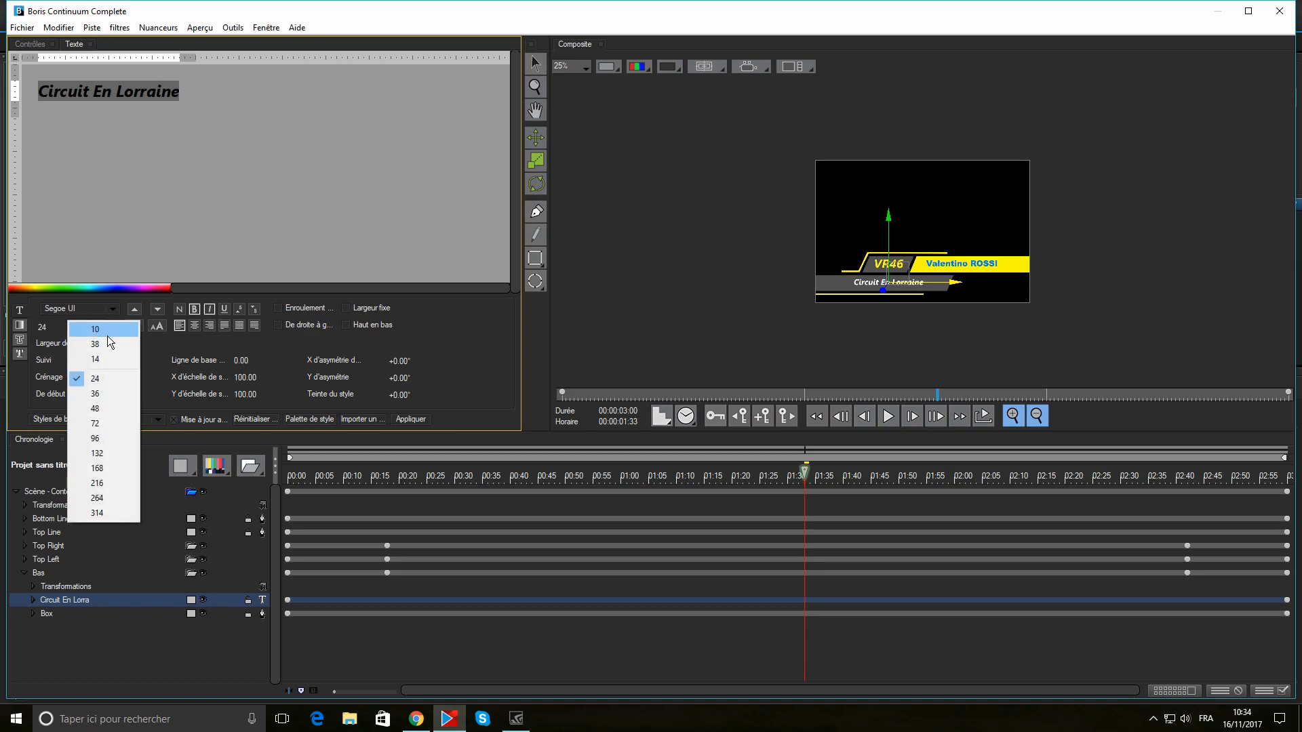
{"action": "left_click", "coordinate": [96, 394]}
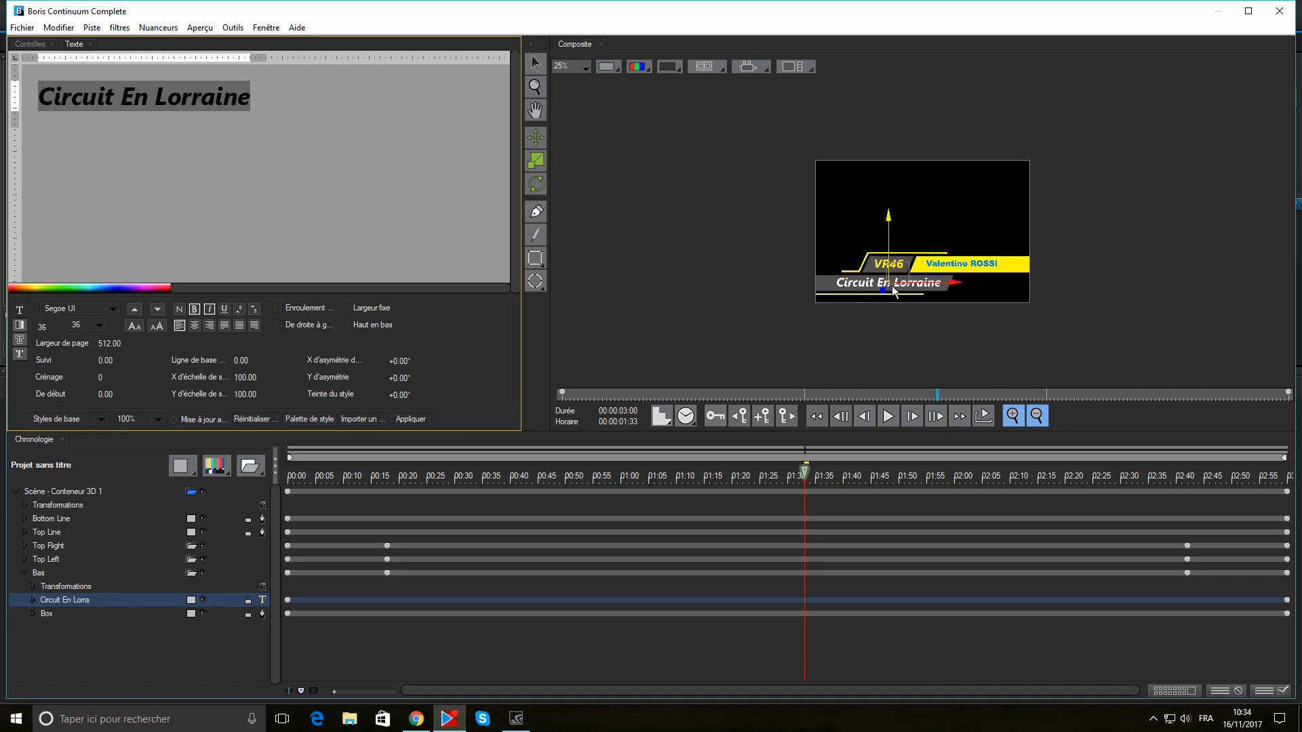
- Apply the restyled lower third to the photo clip, return to VideoStudio and preview the project at about 2 seconds
{"action": "left_click", "coordinate": [282, 222]}
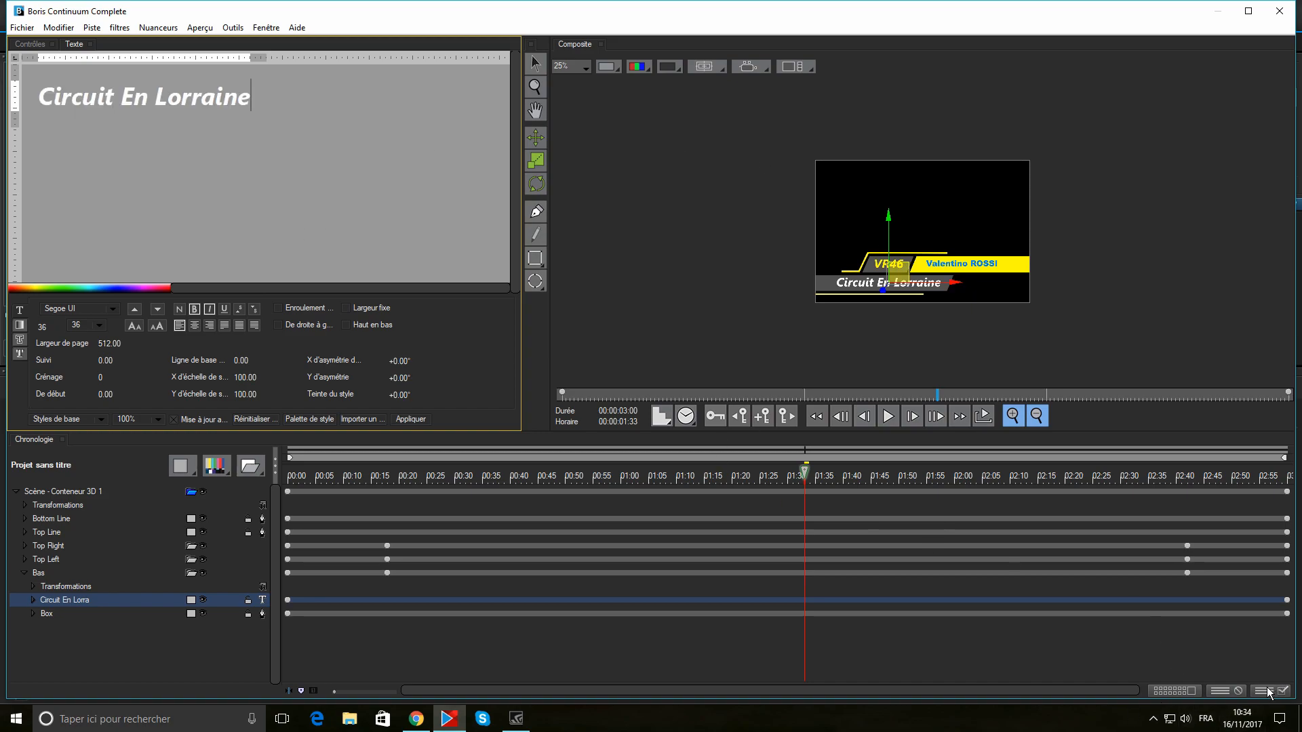
{"action": "left_click", "coordinate": [1281, 691]}
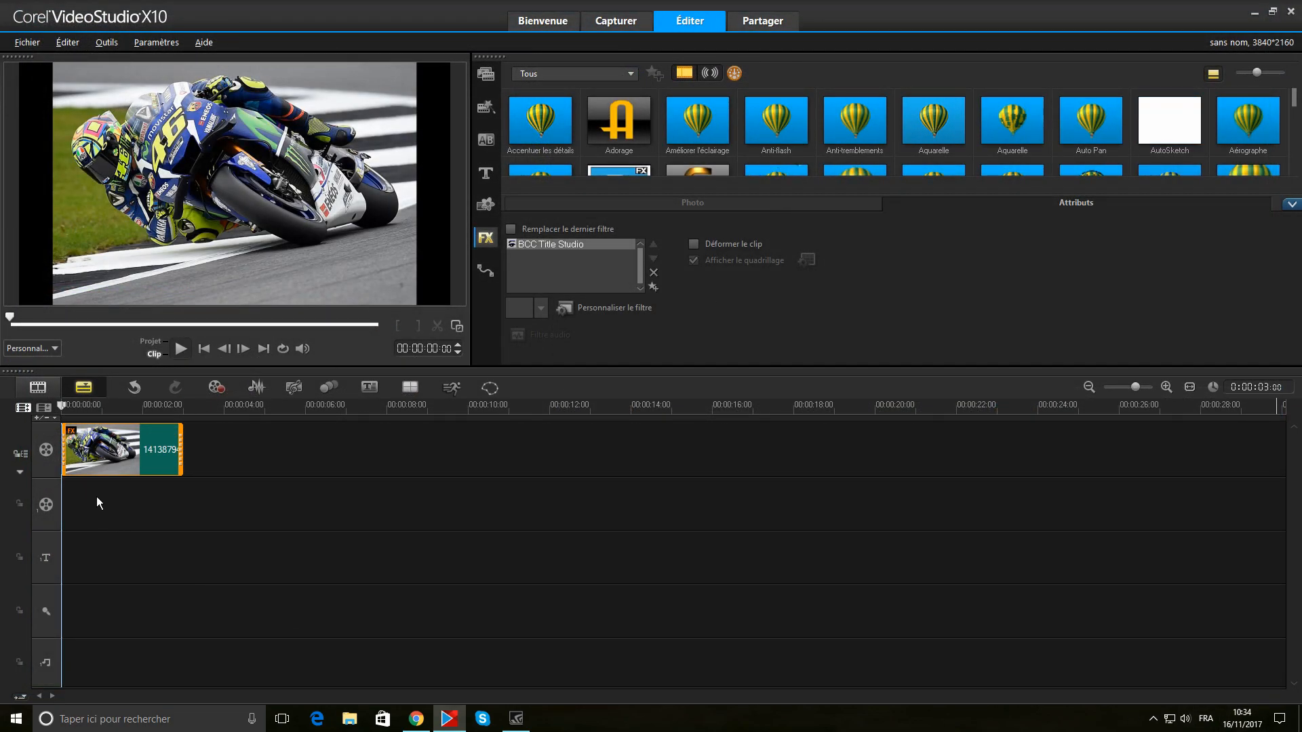
{"action": "left_click", "coordinate": [140, 507]}
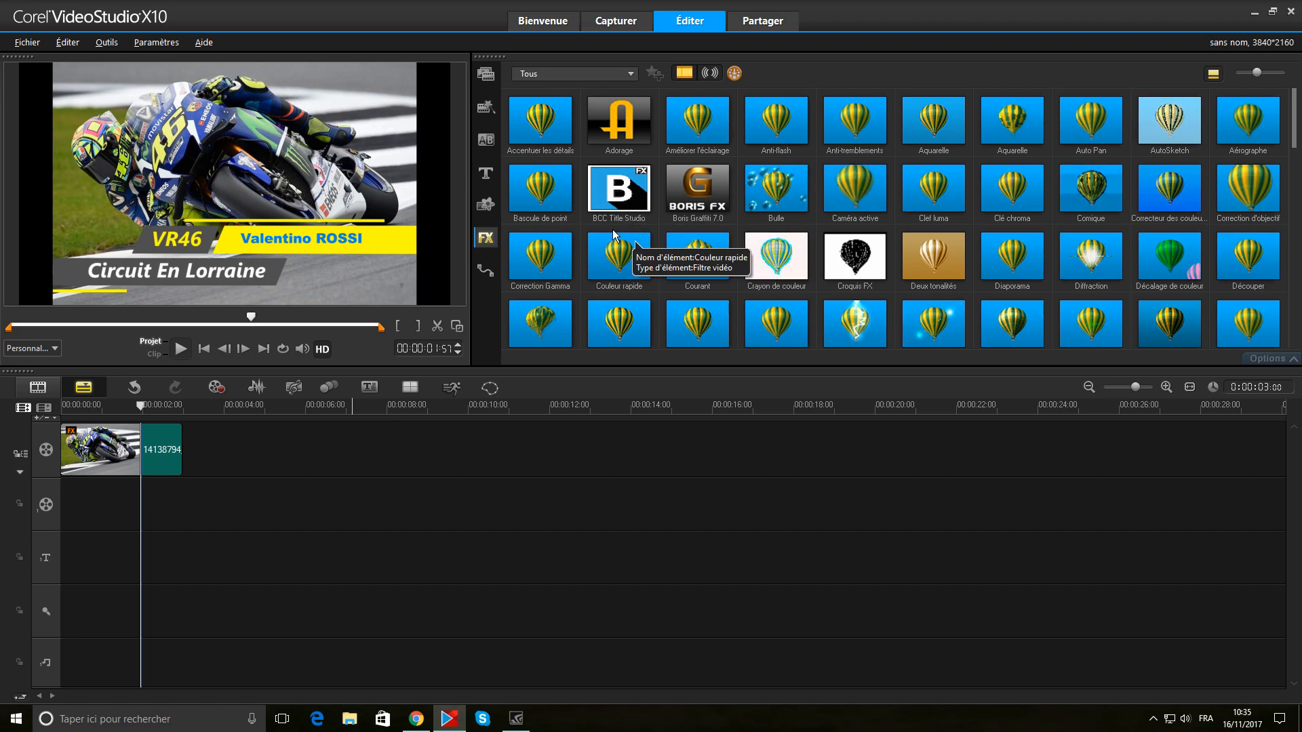
- Review the Smart Proxy and hardware acceleration options in the Performance preferences, keeping the current settings
{"action": "left_click", "coordinate": [155, 42]}
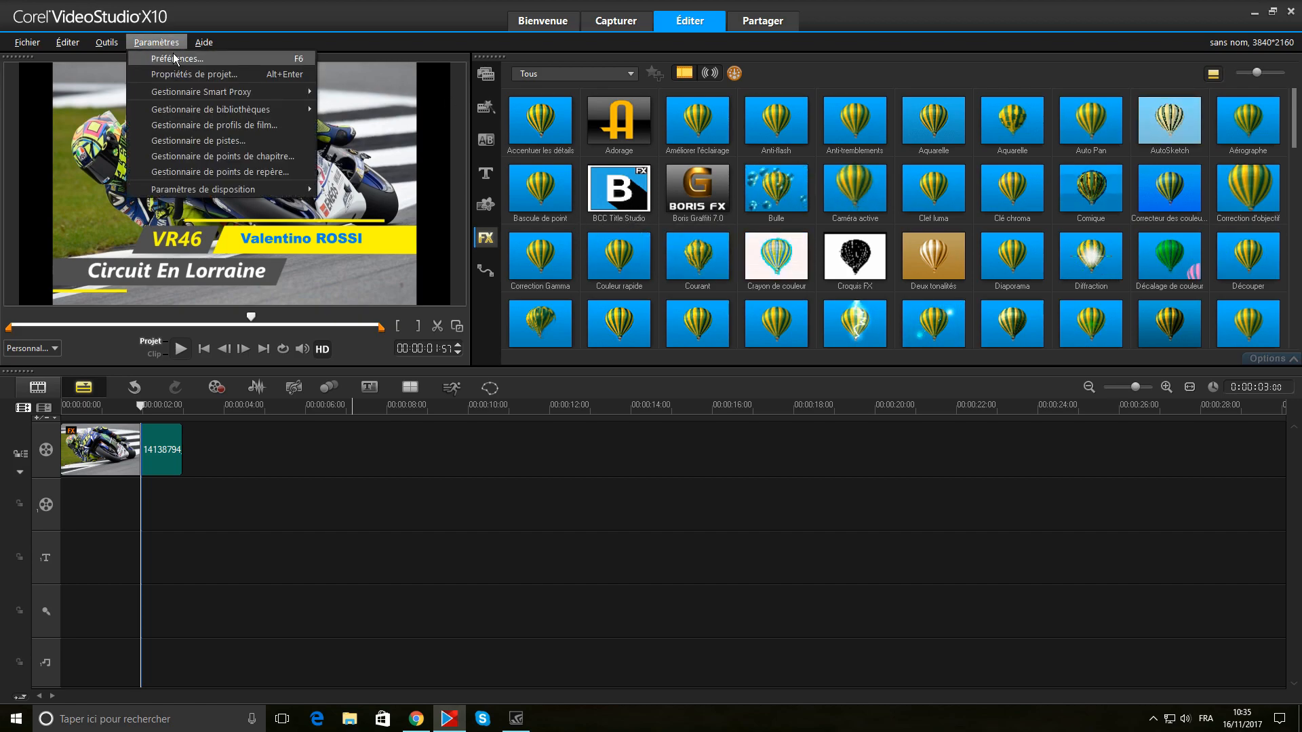
{"action": "left_click", "coordinate": [174, 59]}
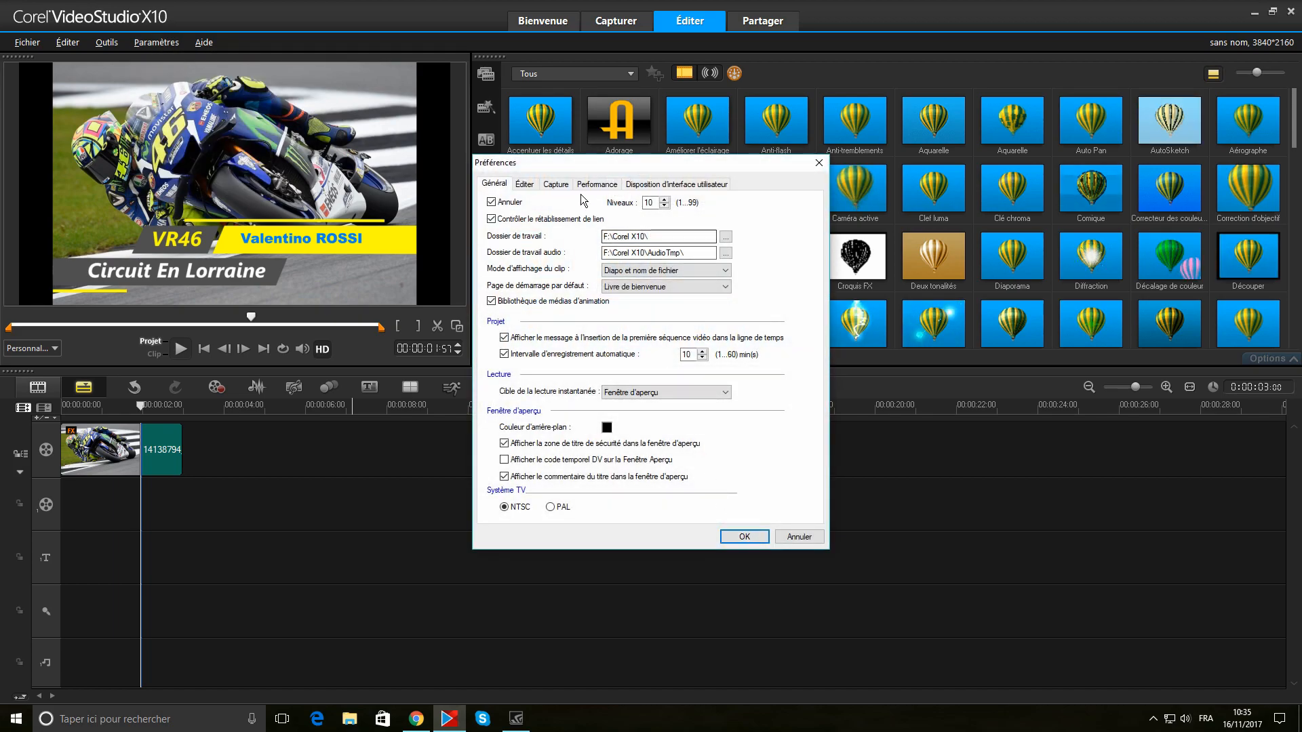
{"action": "left_click", "coordinate": [583, 185]}
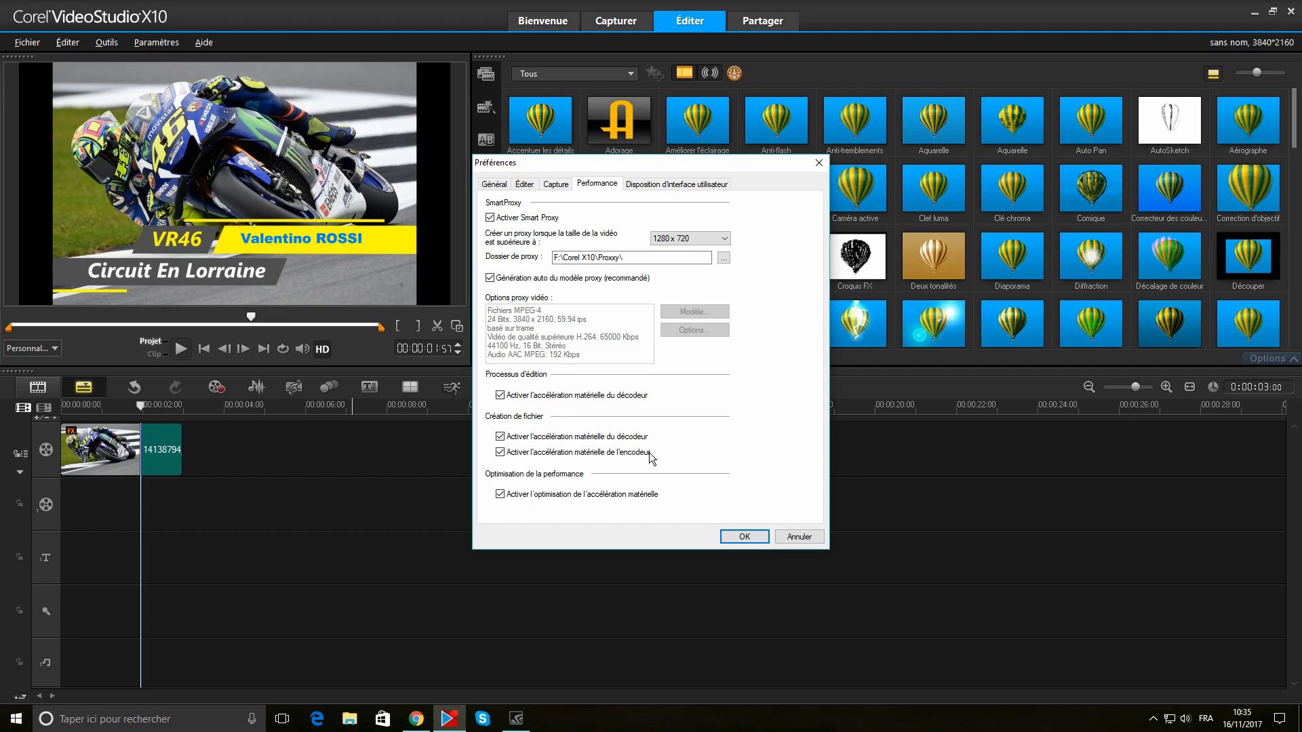
{"action": "left_click", "coordinate": [744, 536]}
- Show the media library and delete the titled motorcycle photo clip from the timeline
{"action": "left_click", "coordinate": [405, 450]}
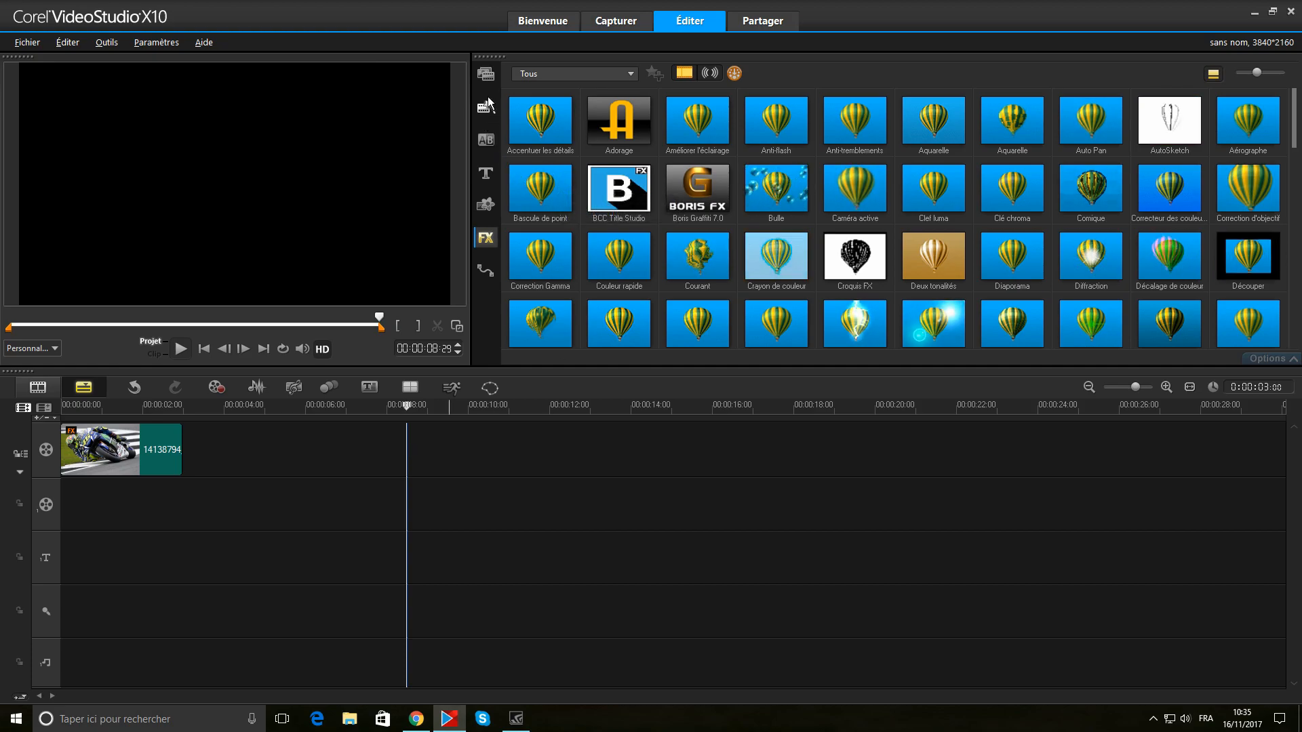
{"action": "left_click", "coordinate": [486, 74]}
{"action": "right_click", "coordinate": [130, 451]}
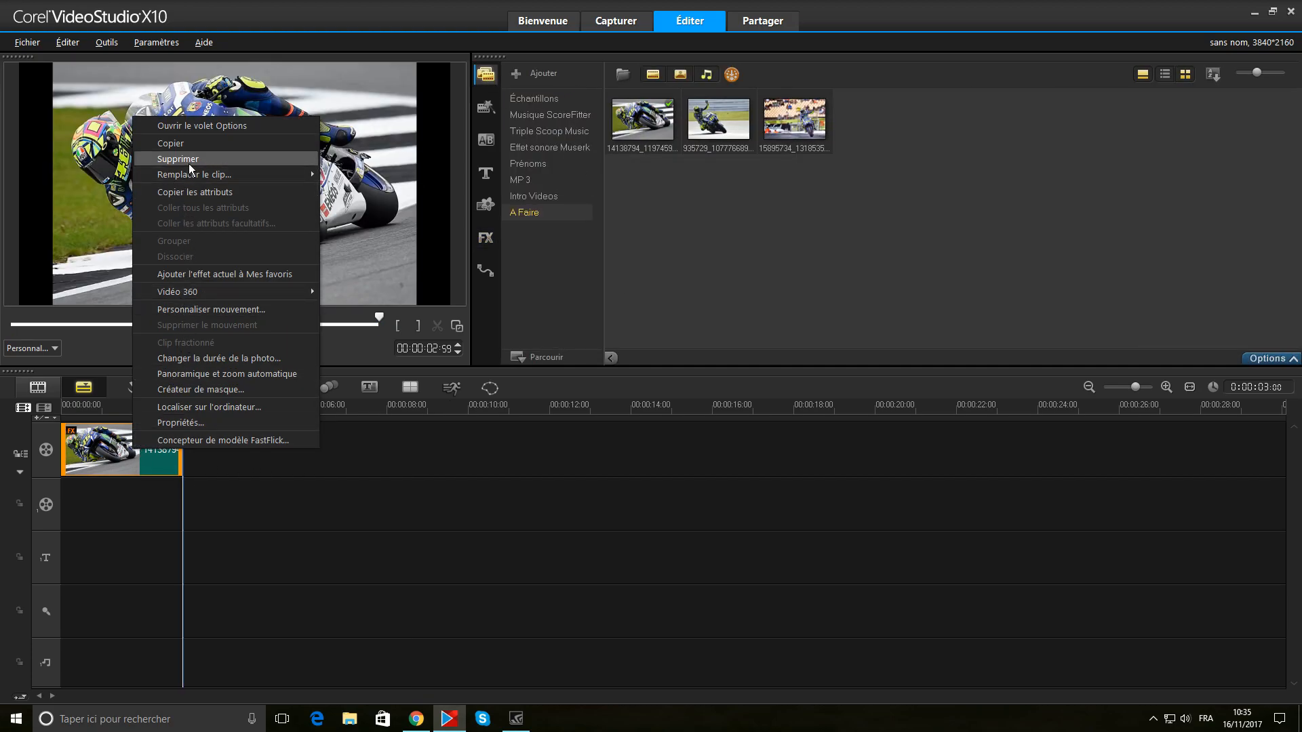
{"action": "left_click", "coordinate": [188, 162]}
- Delete all three motorcycle photos from the A Faire library folder and confirm the removal
{"action": "left_click_drag", "start_coordinate": [754, 124], "coordinate": [836, 129]}
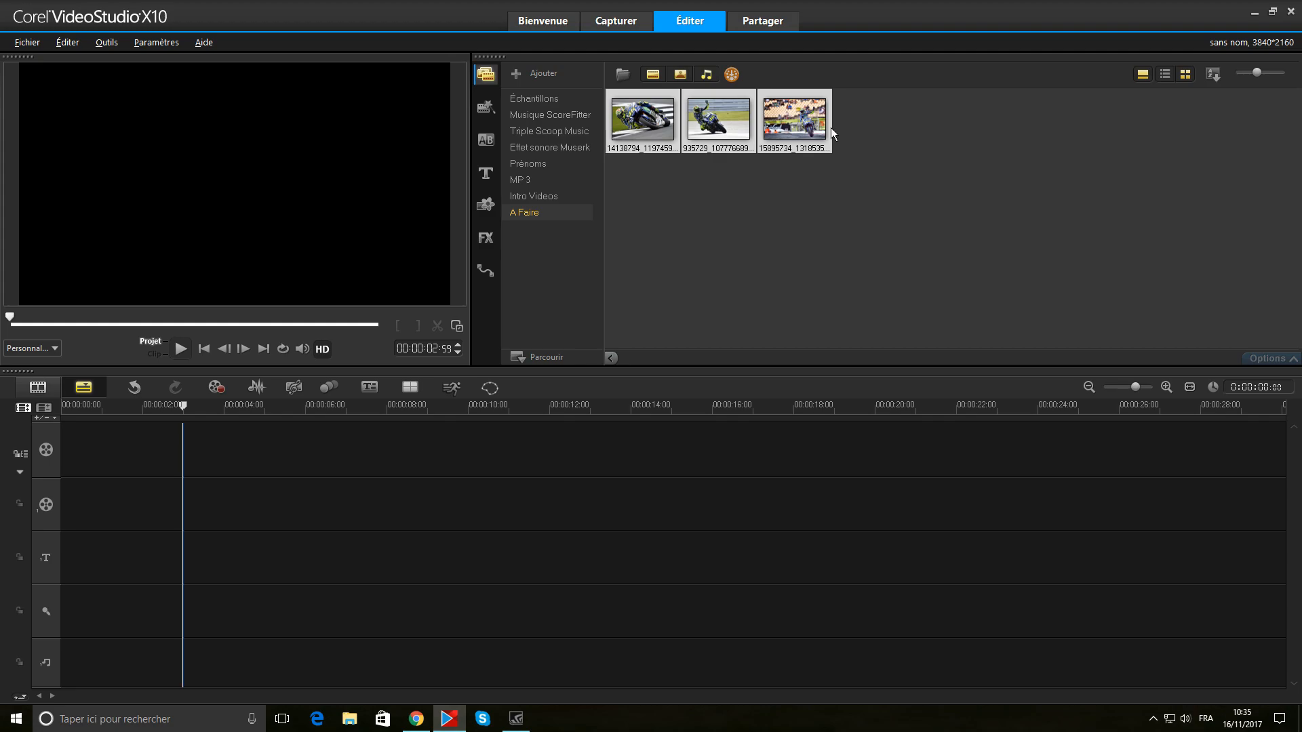
{"action": "right_click", "coordinate": [795, 111]}
{"action": "left_click", "coordinate": [844, 171]}
{"action": "left_click", "coordinate": [636, 390]}
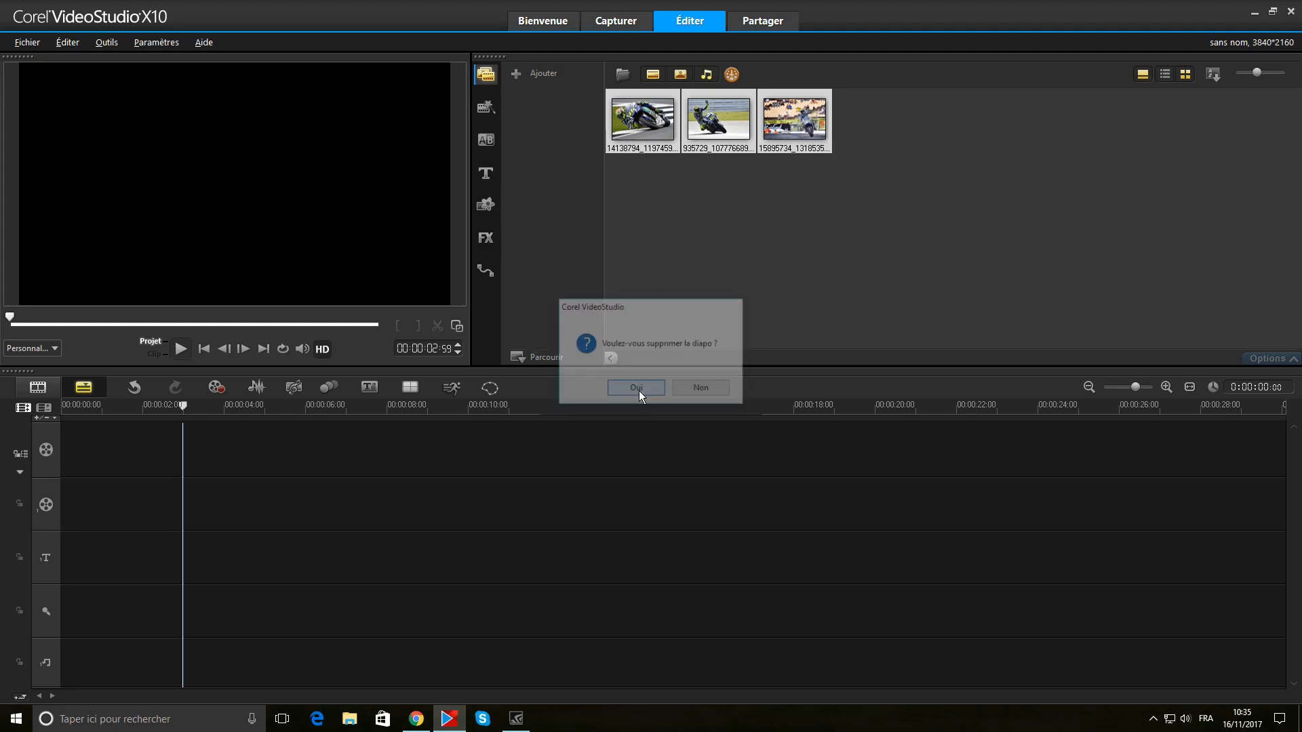